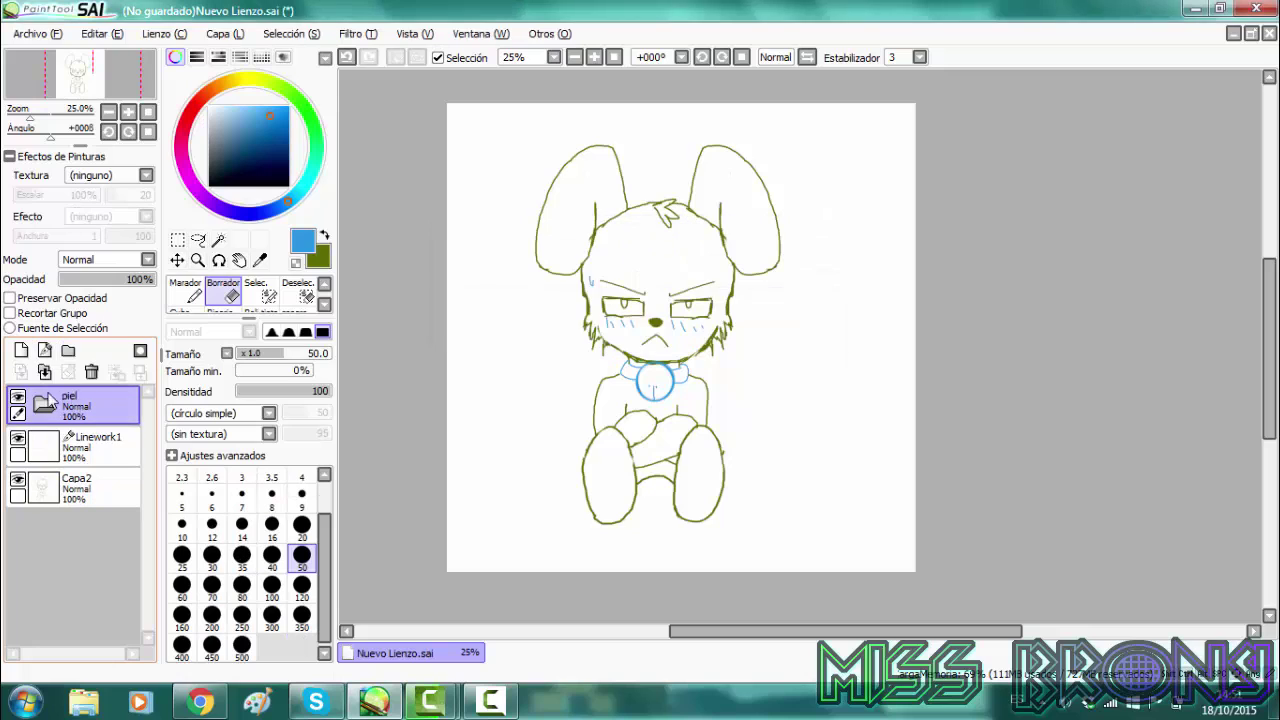
# Move the Linework1 layer into the piel folder
pyautogui.moveTo(92, 446); pyautogui.dragTo(78, 408)
pyautogui.click(198, 261)
pyautogui.click(708, 229)
pyautogui.click(708, 229)
# Switch to the olive-green colour and paint a lighter green beside it on the scratchpad with the Bolígrafo brush
pyautogui.click(324, 235)
pyautogui.click(283, 57)
pyautogui.click(323, 240)
pyautogui.click(187, 437)
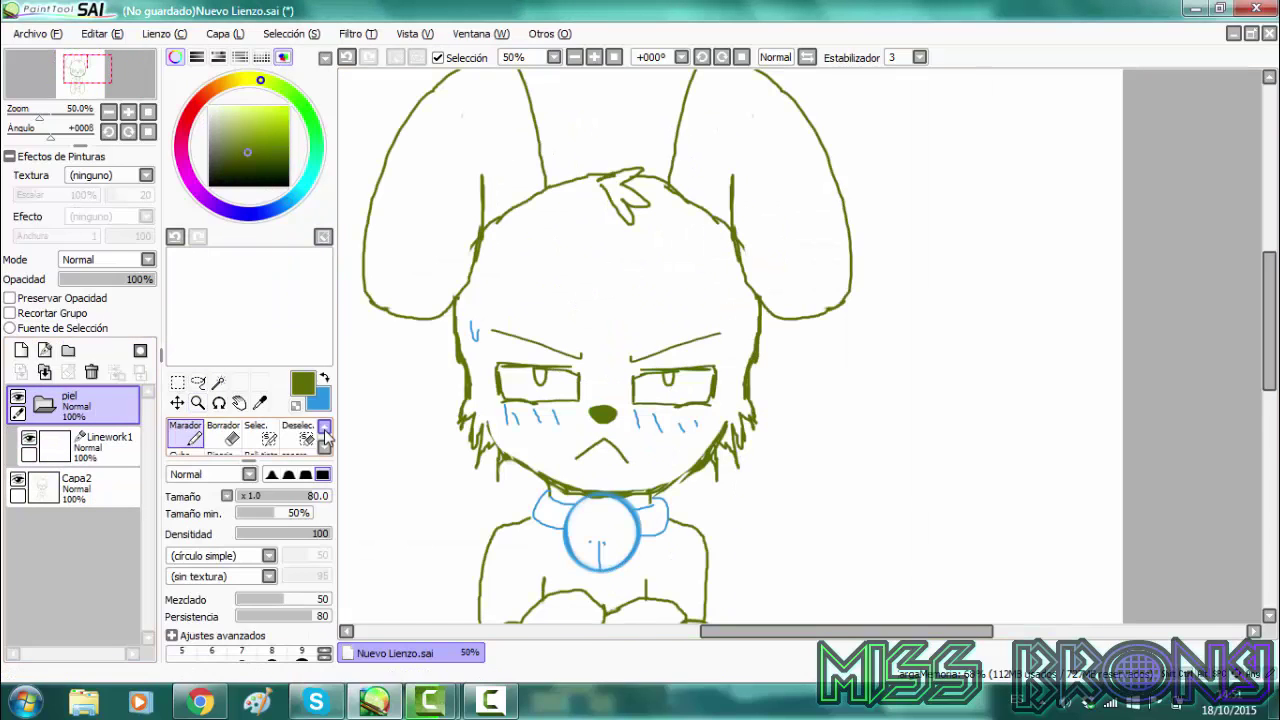
pyautogui.scroll(1, 187, 437)
pyautogui.click(187, 434)
pyautogui.moveTo(203, 312); pyautogui.dragTo(193, 286)
pyautogui.moveTo(323, 300); pyautogui.dragTo(321, 318)
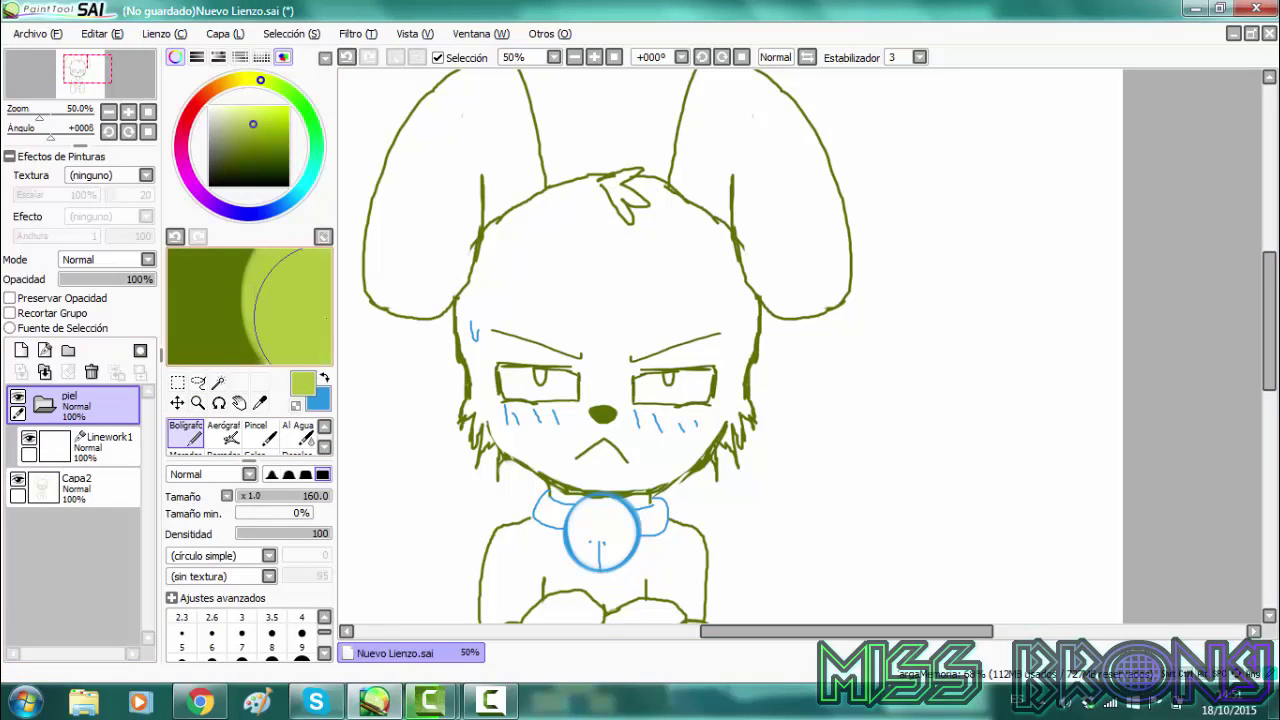
# Blend the two scratchpad greens with the Al Agua brush and sample the mid-green as drawing colour
pyautogui.click(302, 434)
pyautogui.click(283, 57)
pyautogui.scroll(-3, 273, 615)
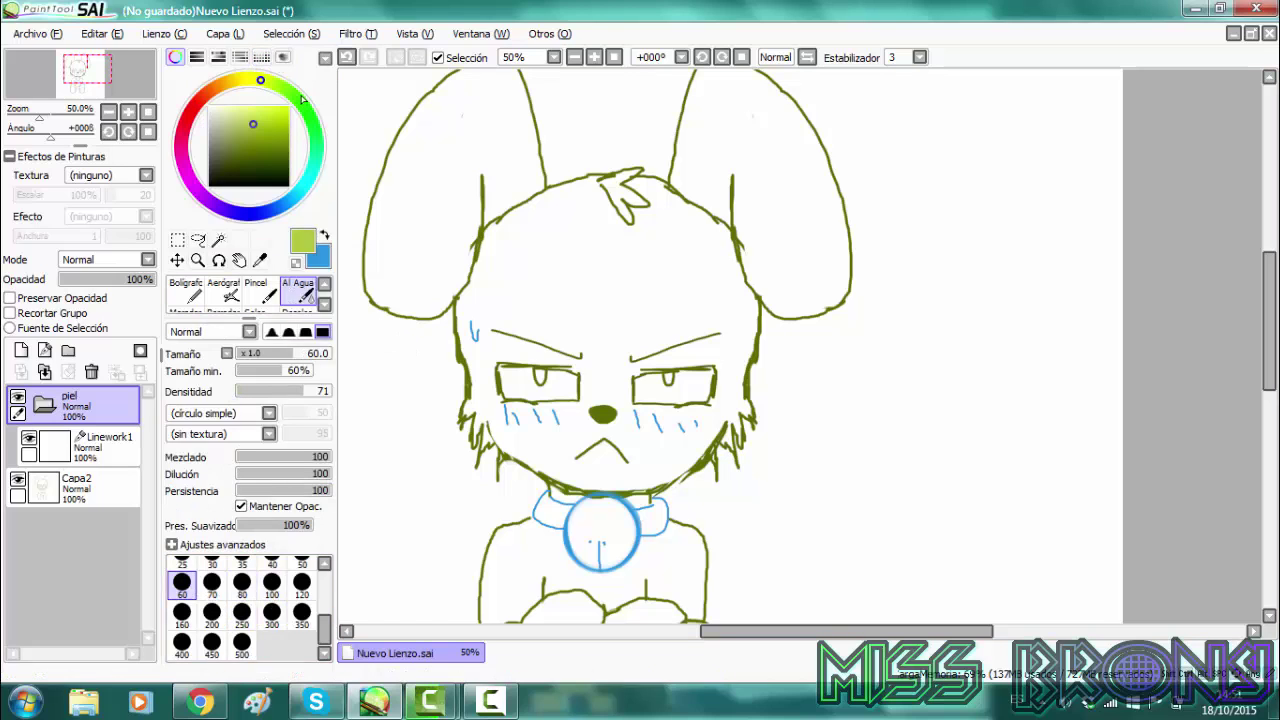
pyautogui.click(283, 57)
pyautogui.click(260, 402)
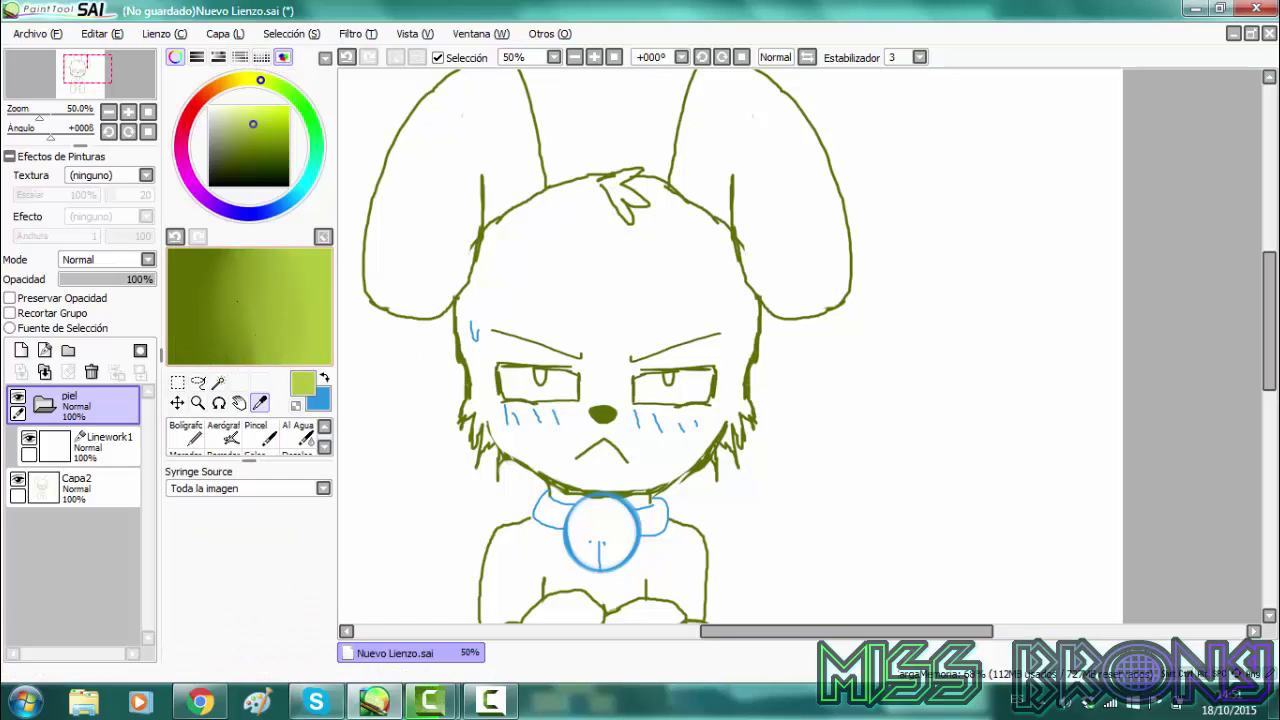
# Outline the sketch's left ear on the Linework1 layer with the Curve tool at size 30
pyautogui.click(283, 57)
pyautogui.click(100, 442)
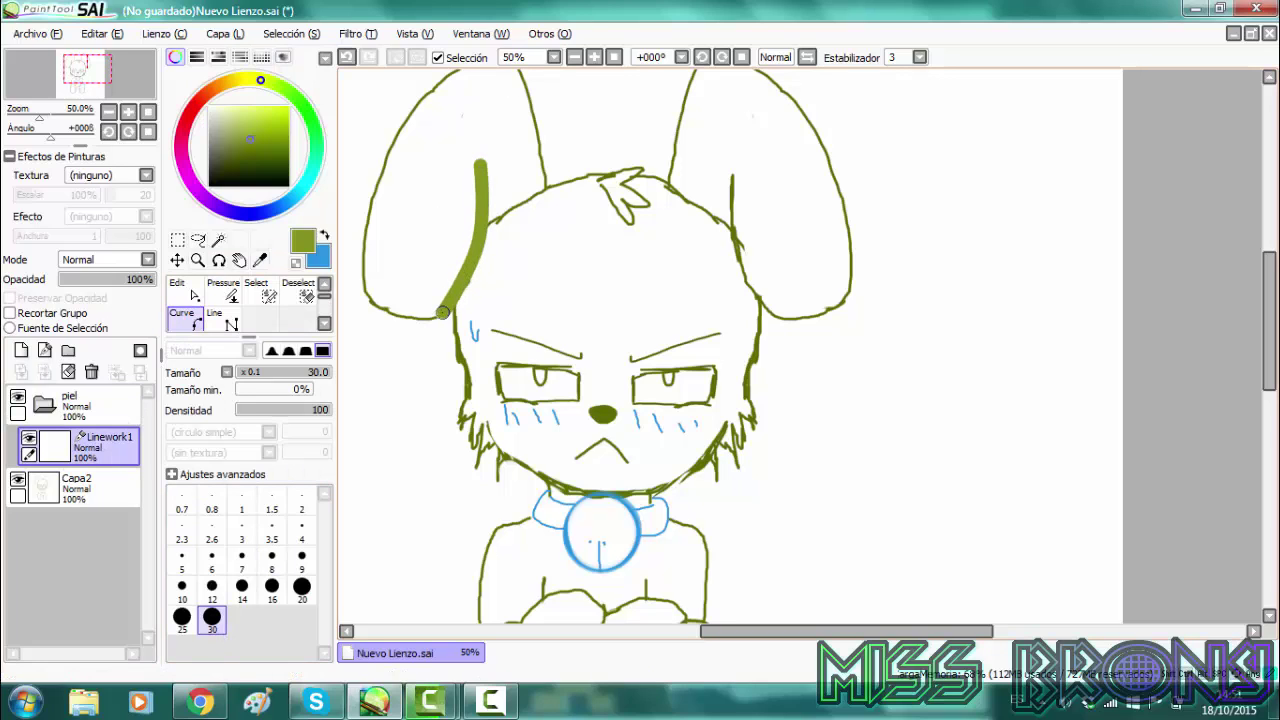
pyautogui.scroll(2, 388, 163)
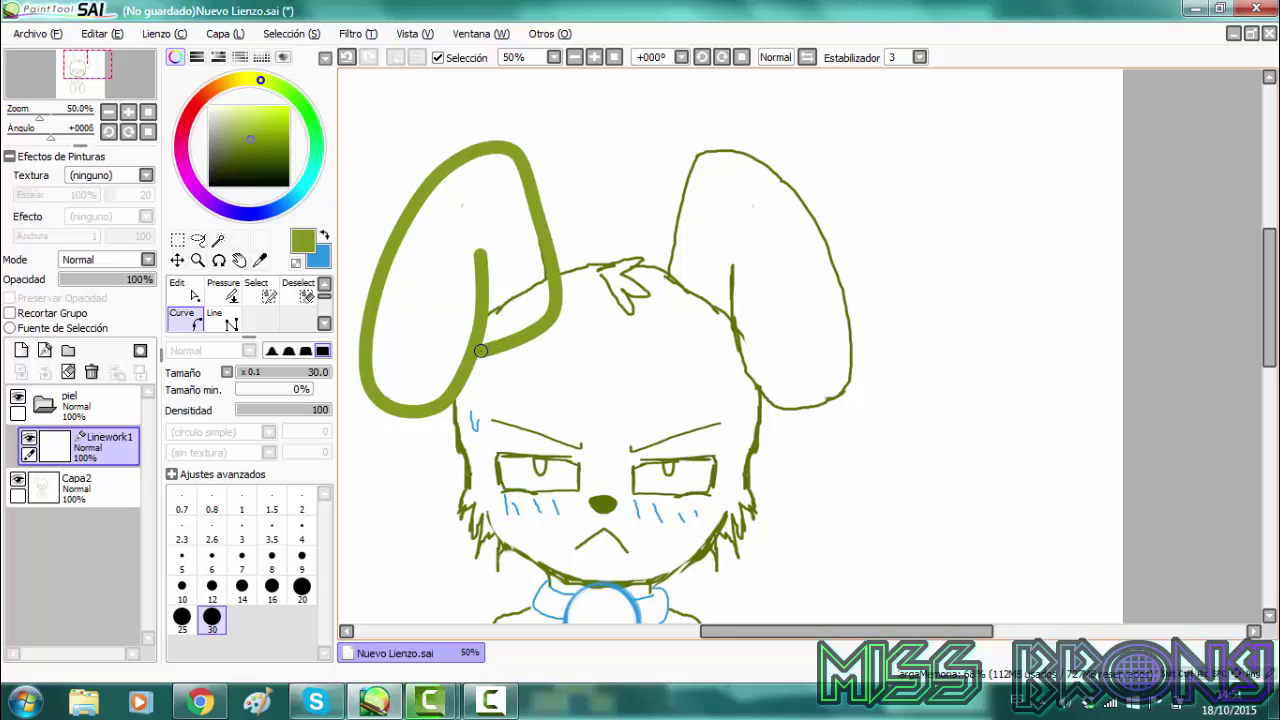
# Mirror a copy of the left ear's outline horizontally and place it over the sketch's right ear
pyautogui.click(187, 290)
pyautogui.scroll(-1, 200, 300)
pyautogui.click(324, 284)
pyautogui.click(178, 260)
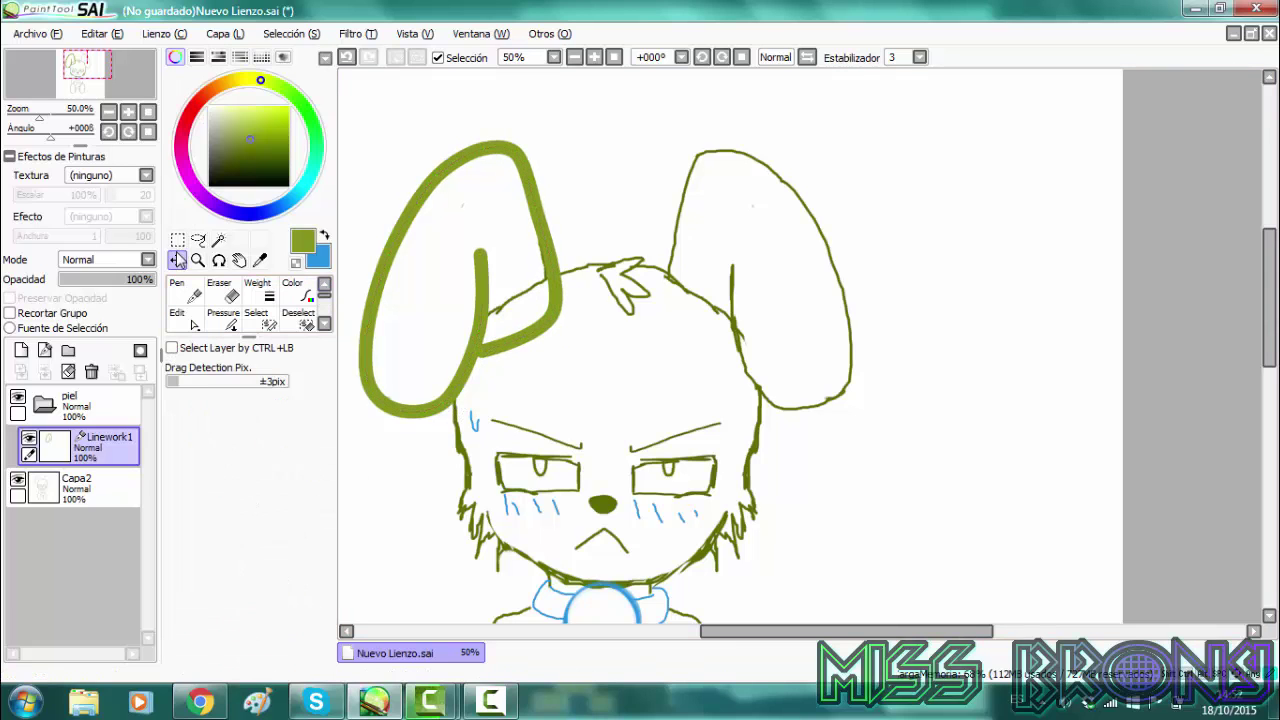
pyautogui.hotkey('ctrl', 't')
pyautogui.click(189, 420)
pyautogui.click(248, 546)
pyautogui.moveTo(440, 336); pyautogui.dragTo(738, 333)
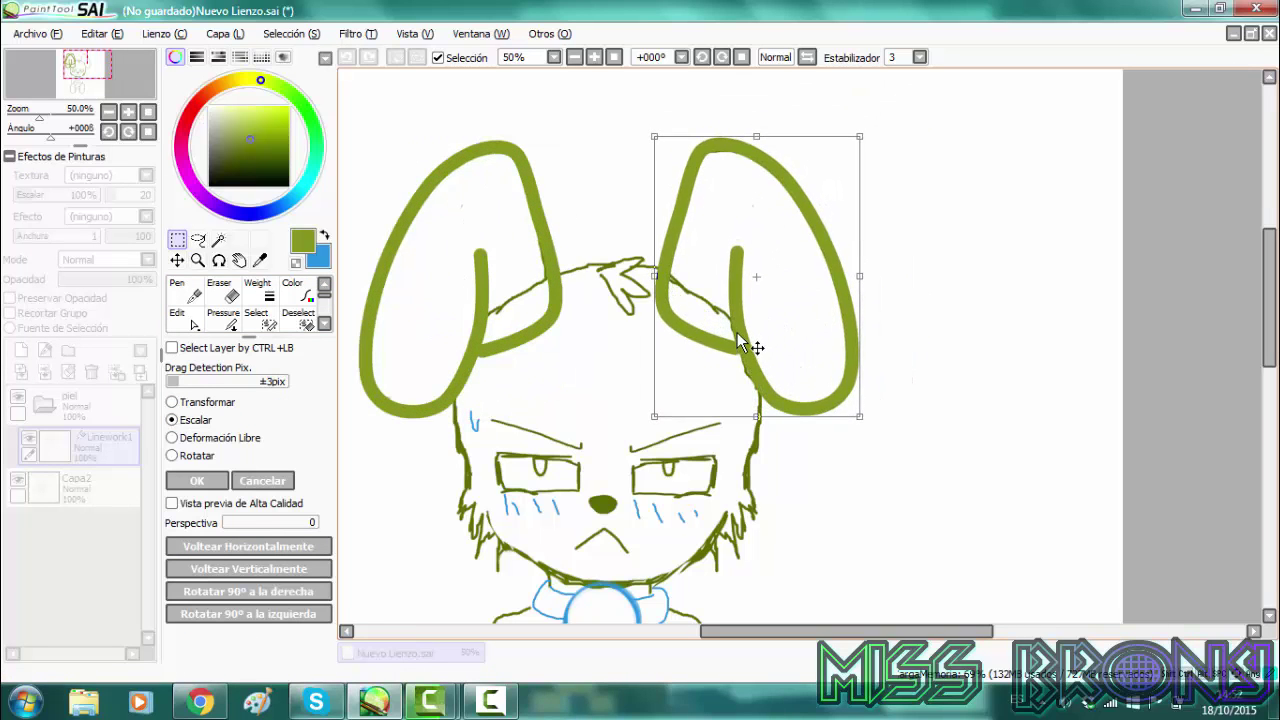
pyautogui.click(211, 480)
# Create a layer folder named orejas inside piel and move the Linework1 layer into it
pyautogui.press('Down')
pyautogui.press('Right')
pyautogui.press('Up')
pyautogui.press('Left')
pyautogui.press('Up')
pyautogui.click(69, 351)
pyautogui.doubleClick(99, 455)
pyautogui.write('orejas')
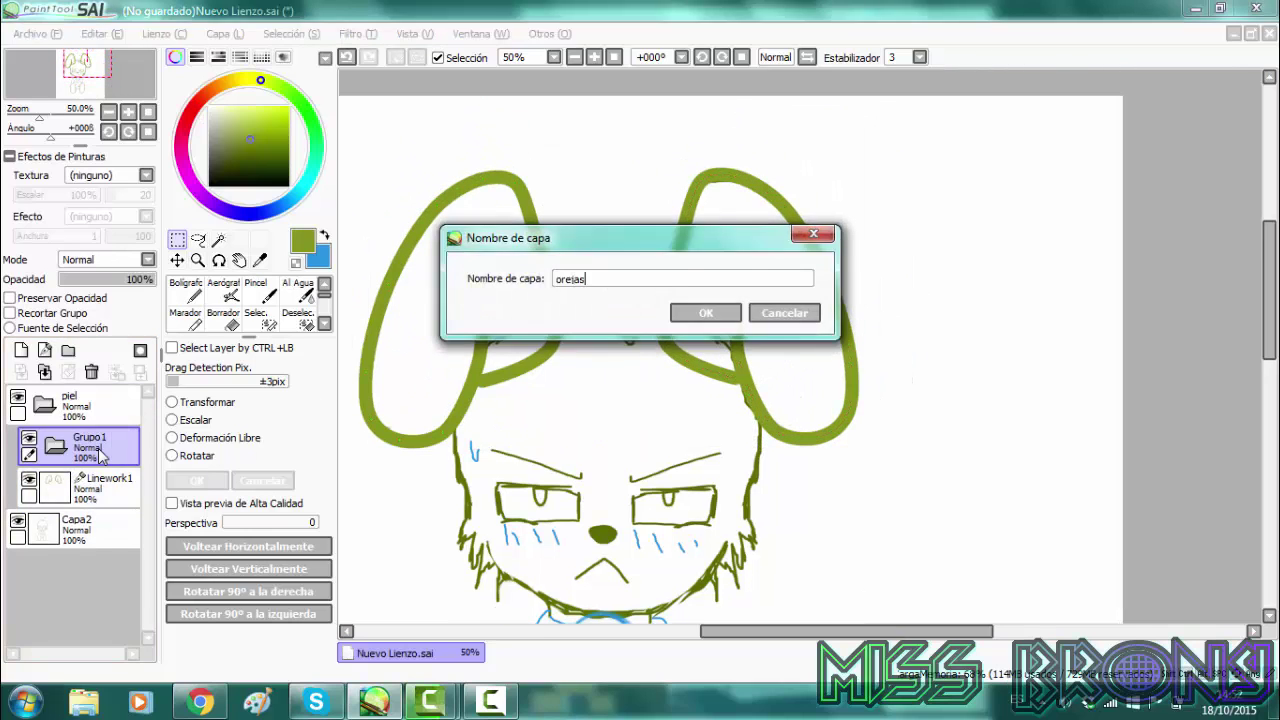
pyautogui.press('Return')
pyautogui.moveTo(100, 485); pyautogui.dragTo(90, 447)
# Fill both ear outlines with the mid-green using the Cubo tool
pyautogui.click(325, 325)
pyautogui.click(188, 320)
pyautogui.click(450, 300)
pyautogui.click(758, 299)
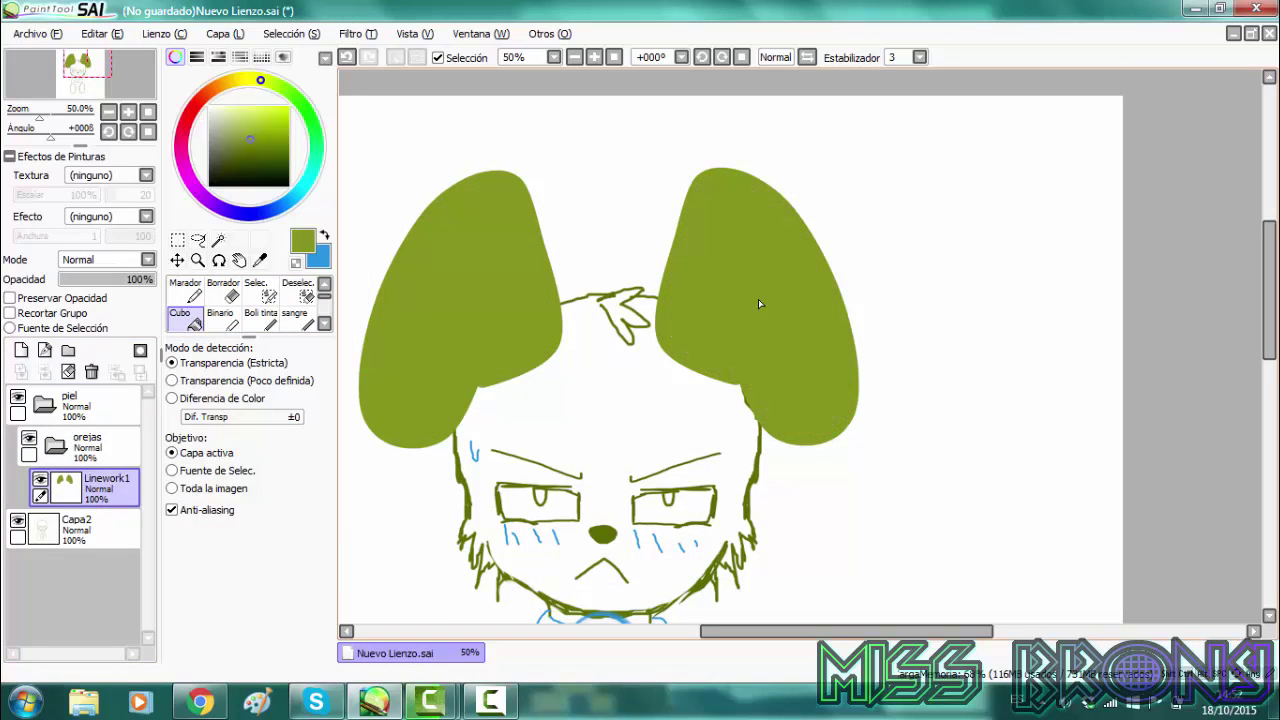
# Add a new layer above Linework1, clip it to the ear fill and set its blending mode to Multiplicar
pyautogui.press('Left')
pyautogui.press('Left')
pyautogui.press('Left')
pyautogui.scroll(1, 758, 299)
pyautogui.press('Left')
pyautogui.press('Left')
pyautogui.press('Left')
pyautogui.press('Right')
pyautogui.click(20, 351)
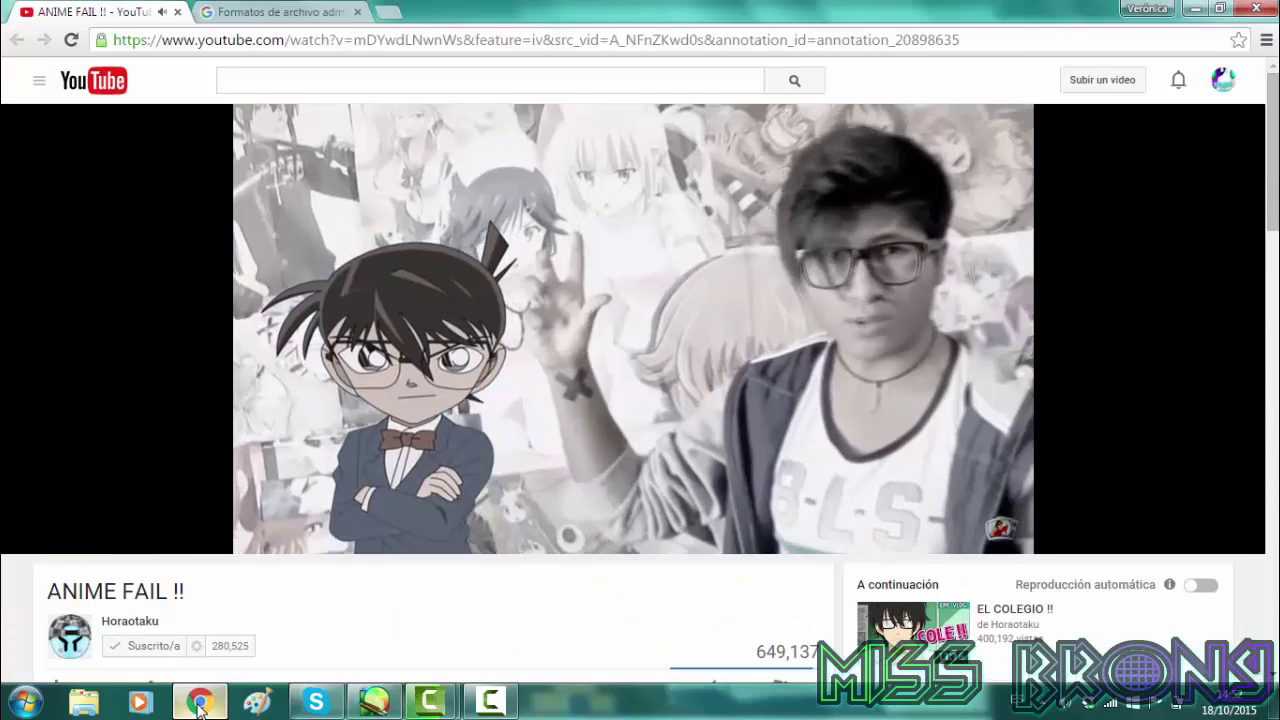
pyautogui.click(10, 313)
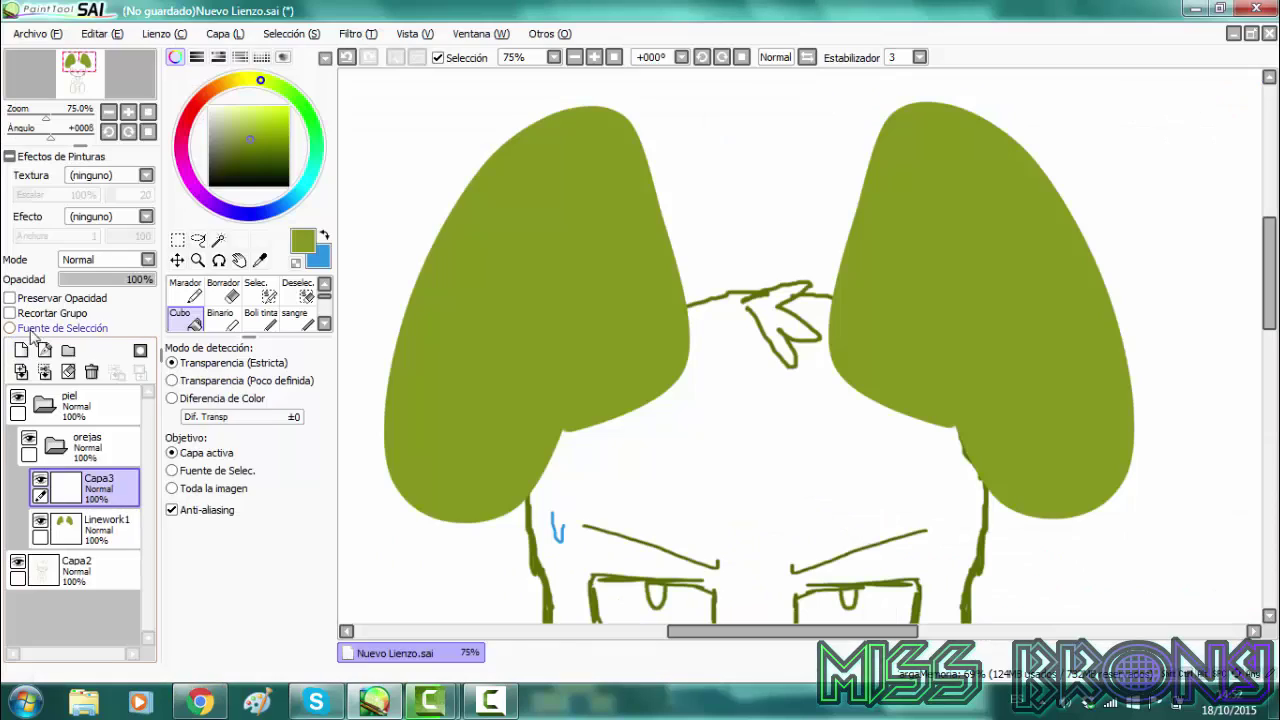
pyautogui.click(262, 320)
pyautogui.click(100, 259)
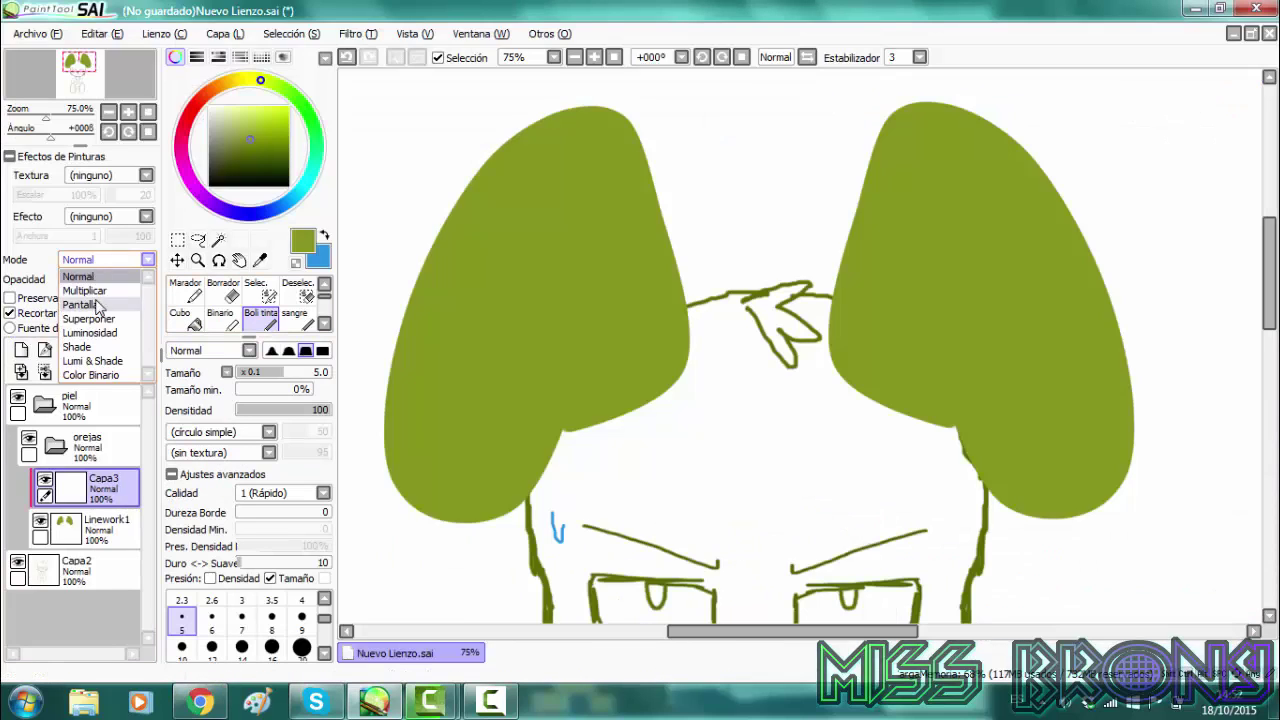
pyautogui.click(90, 272)
# Paint shadows along the left ear's edges and inner crease with the Boli tinta brush at size 50
pyautogui.click(324, 653)
pyautogui.click(302, 647)
pyautogui.moveTo(560, 272)
pyautogui.mouseDown()
pyautogui.moveTo(492, 518)
pyautogui.moveTo(396, 470)
pyautogui.moveTo(420, 252)
pyautogui.moveTo(608, 94)
pyautogui.moveTo(613, 407)
pyautogui.mouseUp()
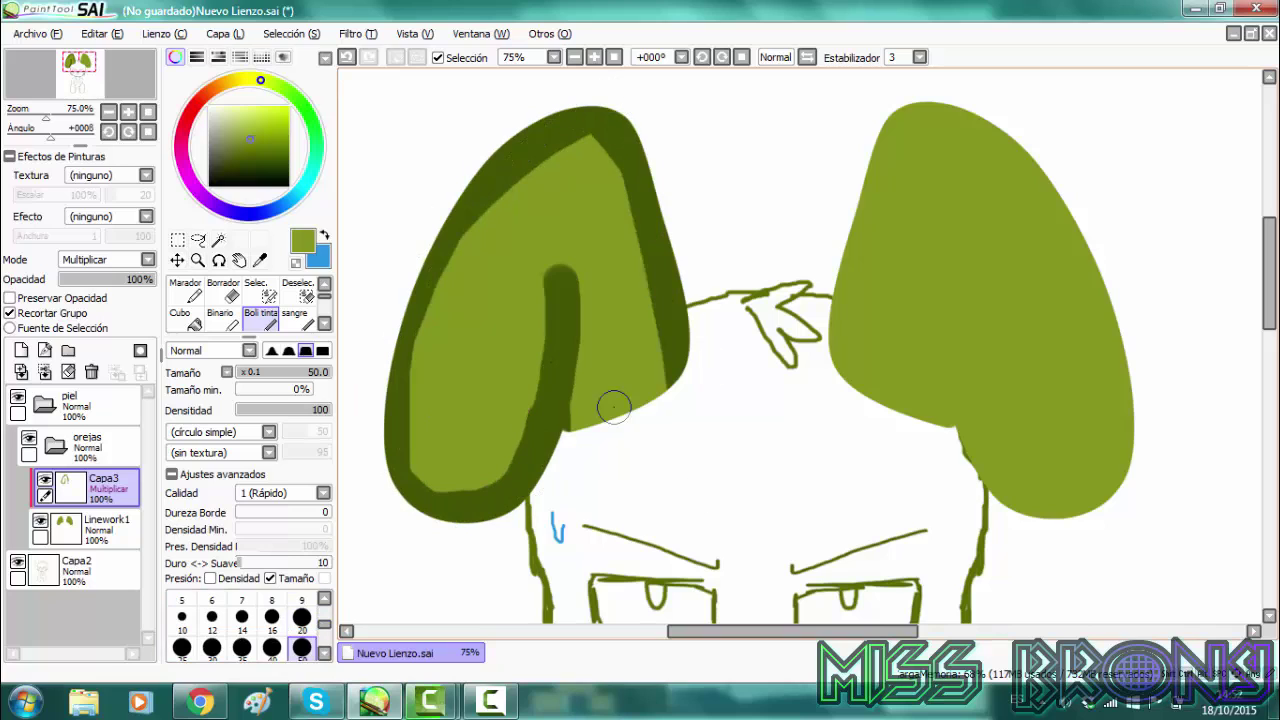
pyautogui.moveTo(572, 370)
pyautogui.mouseDown()
pyautogui.moveTo(586, 377)
pyautogui.moveTo(654, 326)
pyautogui.mouseUp()
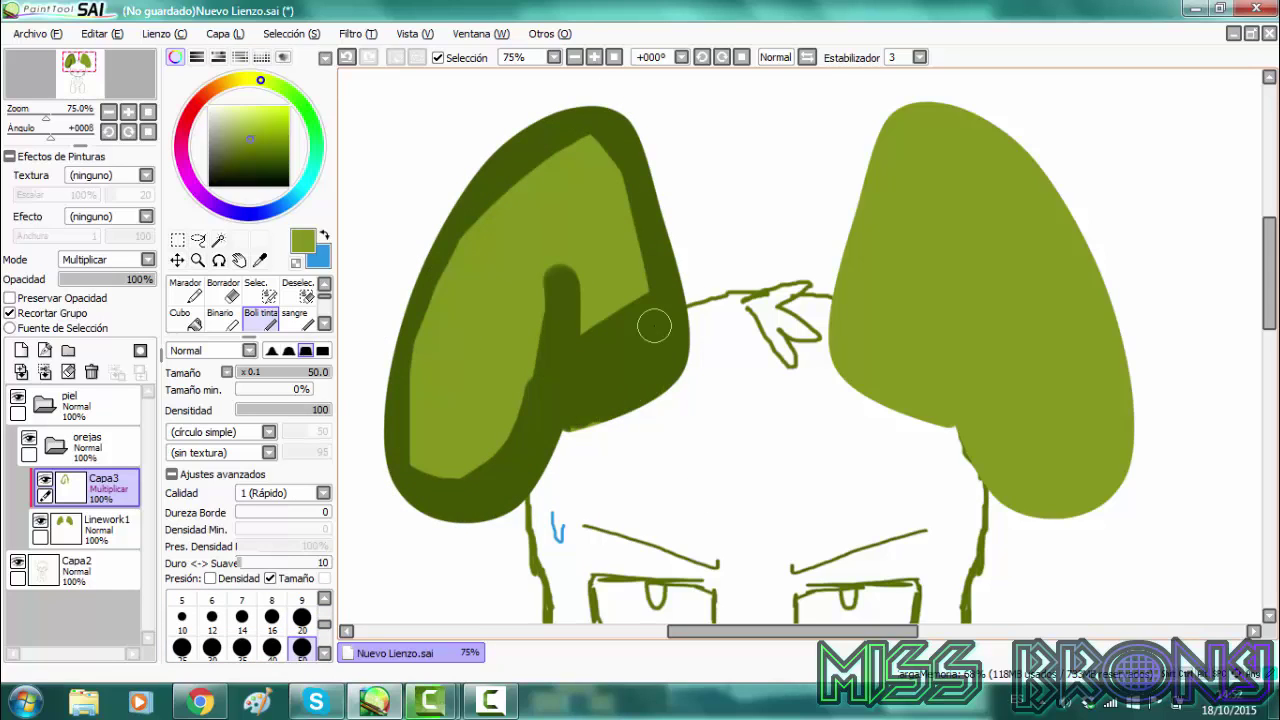
pyautogui.click(345, 58)
pyautogui.moveTo(592, 374); pyautogui.dragTo(660, 348)
pyautogui.hotkey('ctrl', 'z')
# Paint a shadow band across the left ear's inner fold and blend the ear's shadows with the Al Agua brush
pyautogui.moveTo(566, 362); pyautogui.dragTo(652, 306)
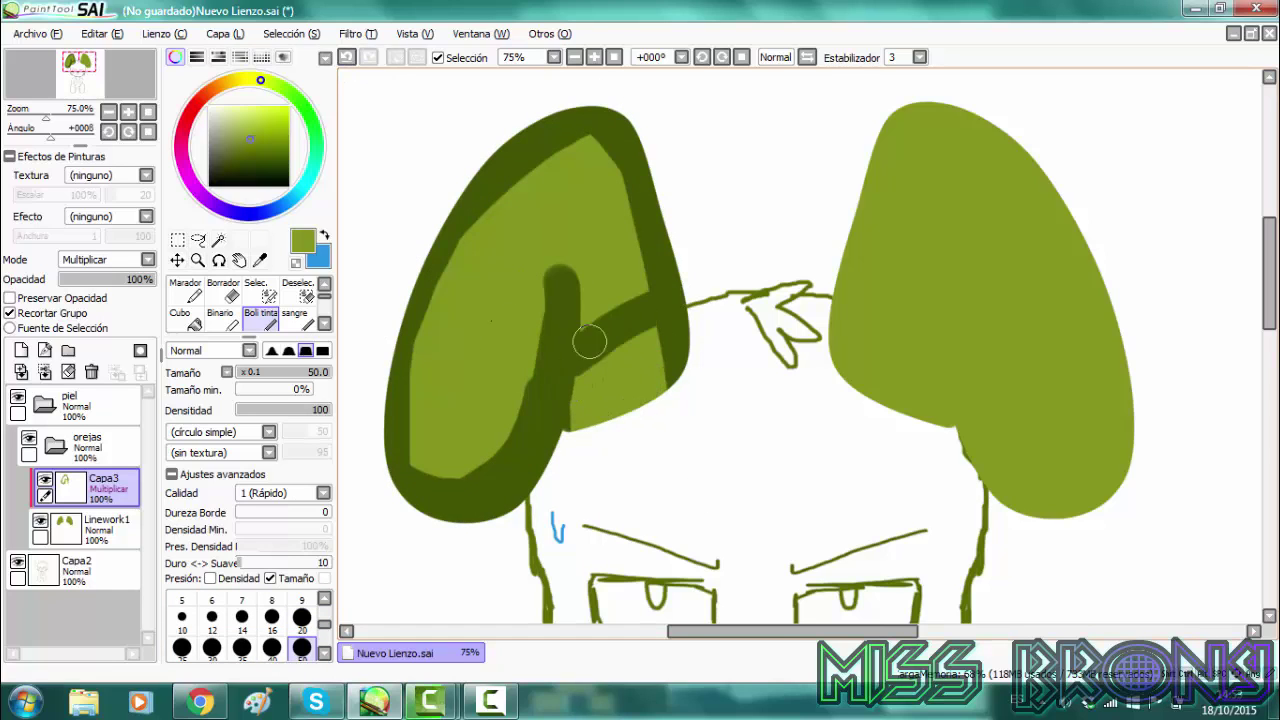
pyautogui.click(324, 285)
pyautogui.click(298, 291)
pyautogui.moveTo(541, 282); pyautogui.dragTo(510, 409)
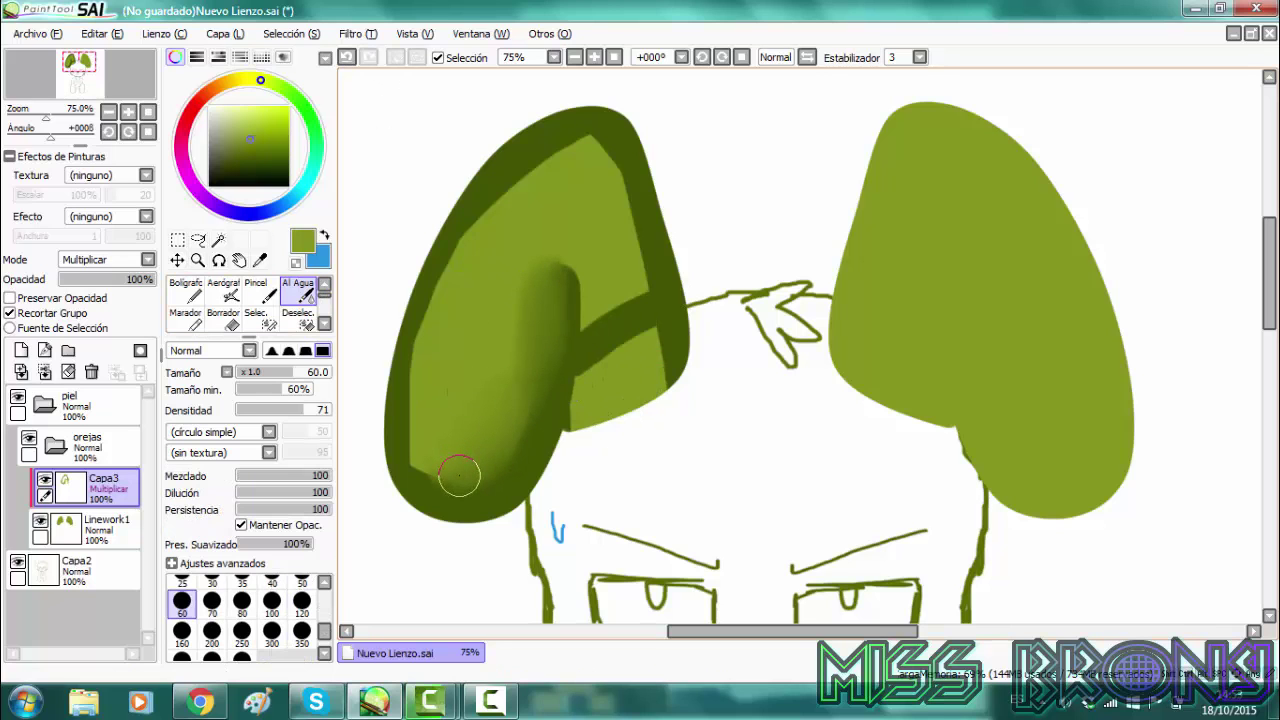
pyautogui.click(200, 702)
pyautogui.moveTo(438, 473)
pyautogui.mouseDown()
pyautogui.moveTo(395, 396)
pyautogui.moveTo(484, 226)
pyautogui.moveTo(465, 300)
pyautogui.moveTo(590, 145)
pyautogui.moveTo(589, 320)
pyautogui.mouseUp()
pyautogui.click(200, 702)
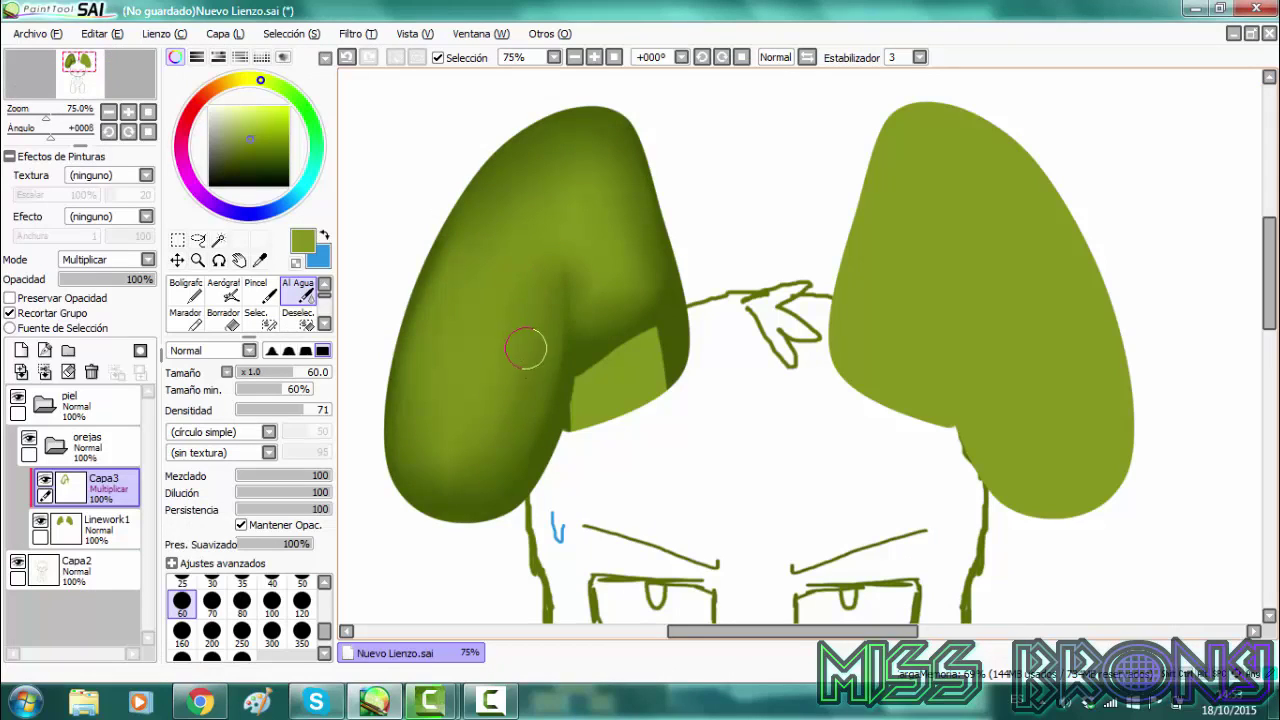
pyautogui.click(211, 709)
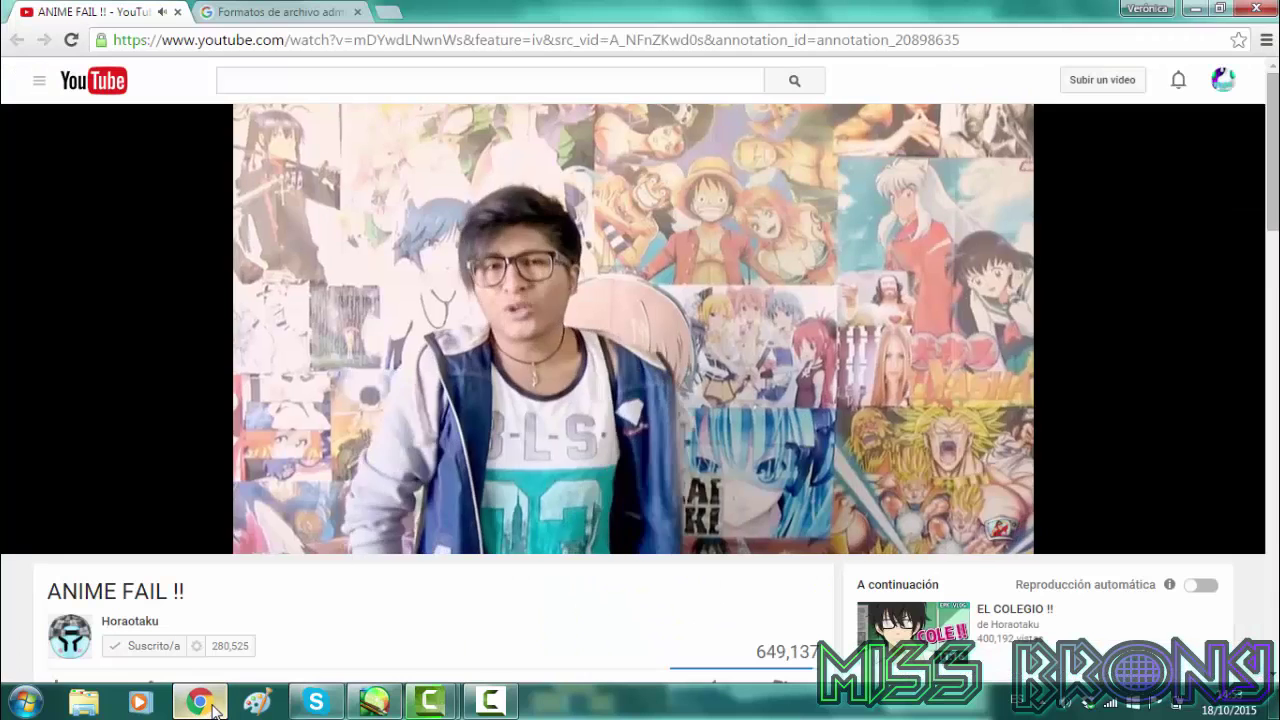
pyautogui.click(212, 710)
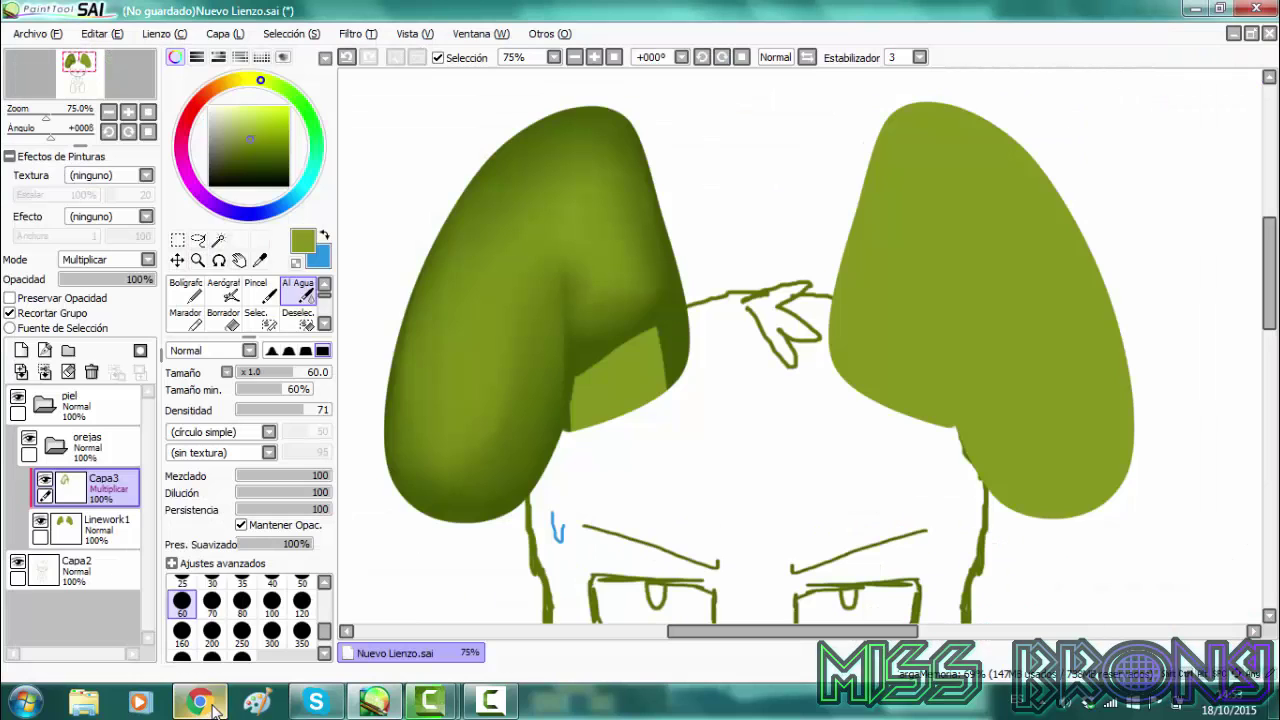
# Duplicate the left ear's shading layer, flip the copy horizontally and place it over the right ear
pyautogui.click(226, 34)
pyautogui.click(257, 108)
pyautogui.click(178, 240)
pyautogui.click(192, 422)
pyautogui.click(249, 547)
pyautogui.moveTo(528, 466); pyautogui.dragTo(982, 470)
pyautogui.click(213, 478)
# Merge the mirrored shading down into Capa3 and duplicate the combined layer
pyautogui.click(46, 372)
pyautogui.click(226, 34)
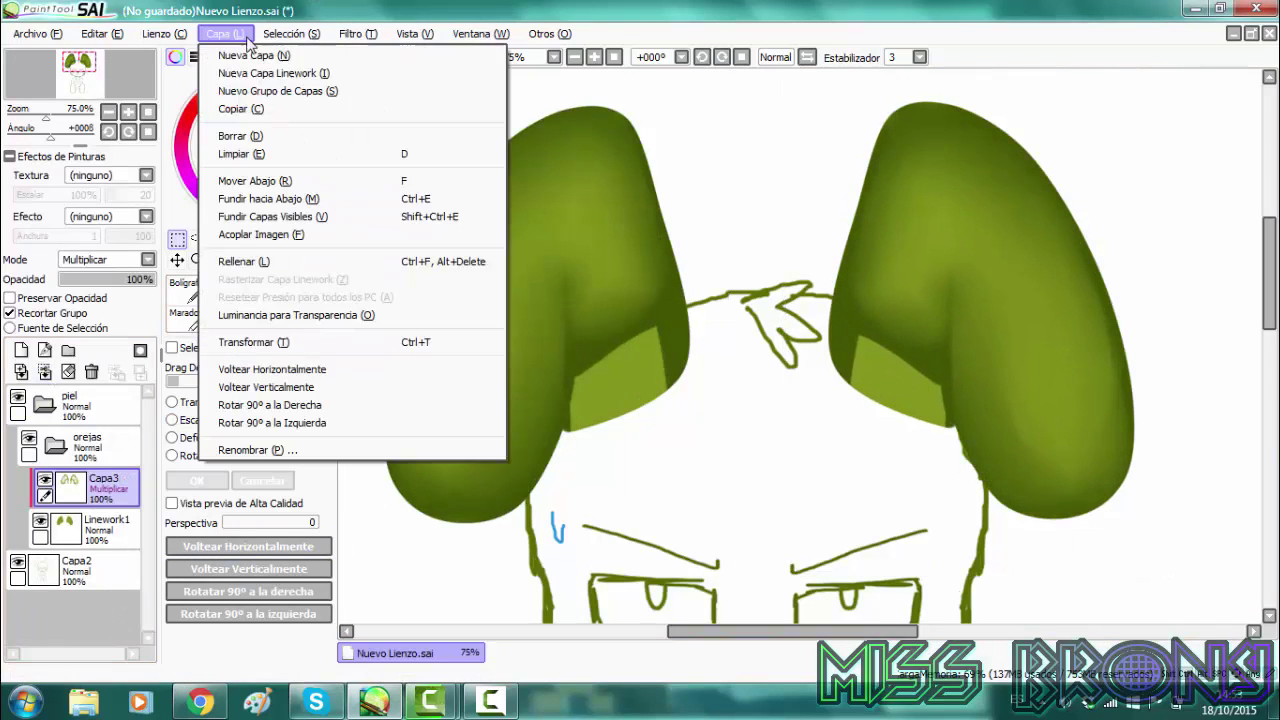
pyautogui.click(248, 108)
# Save the canvas as kawaii plushtrap in SAI format in the dibujos folder under dibujos paint tool sai
pyautogui.click(38, 34)
pyautogui.click(66, 145)
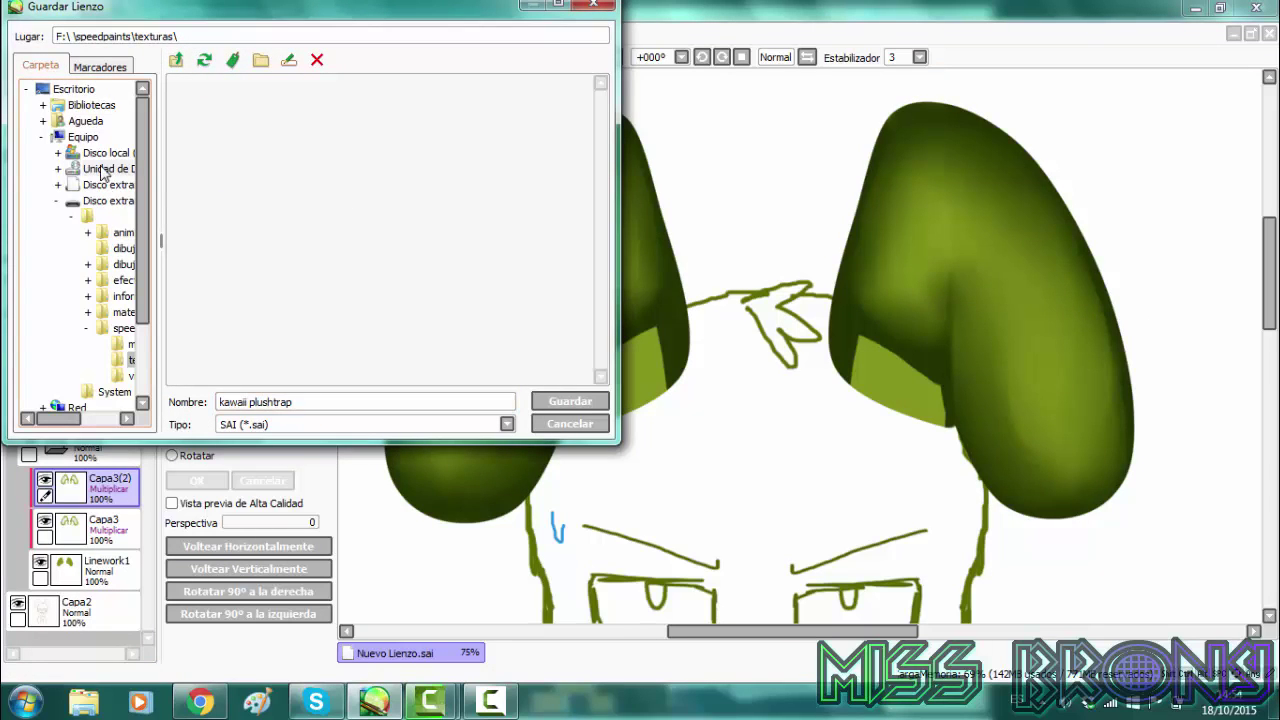
pyautogui.click(124, 249)
pyautogui.click(126, 266)
pyautogui.doubleClick(214, 164)
pyautogui.click(557, 402)
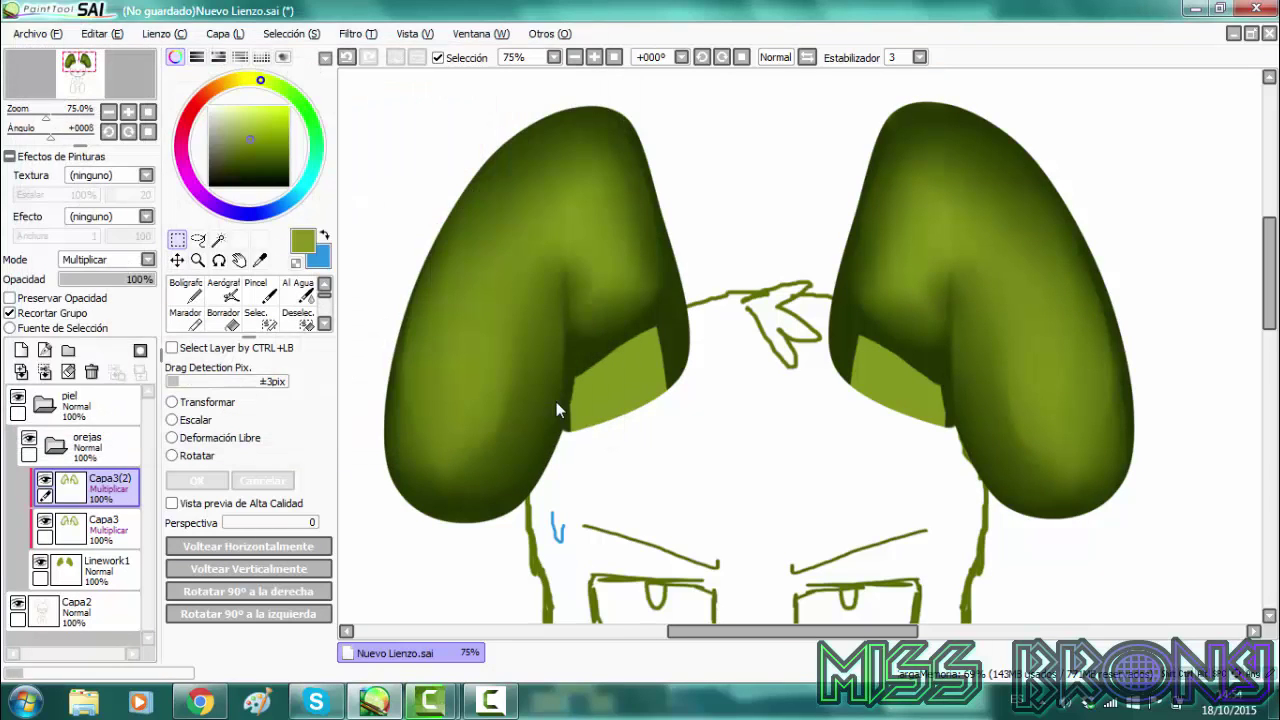
pyautogui.click(226, 706)
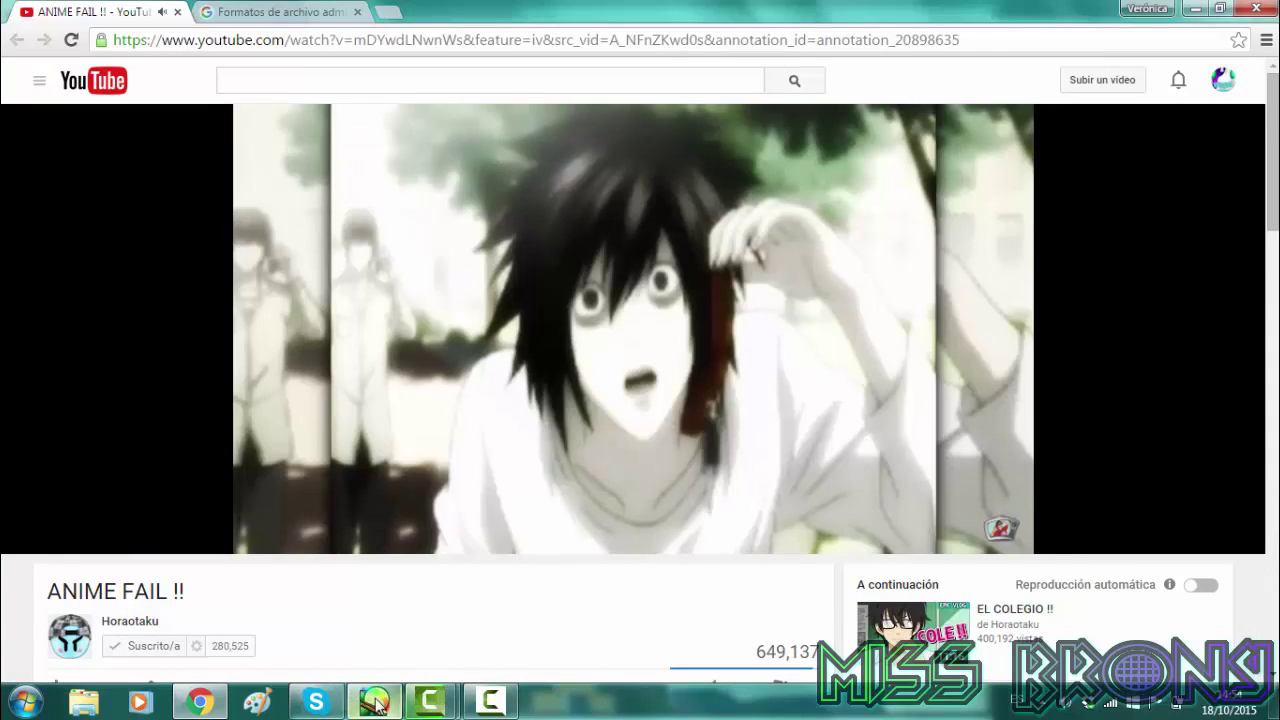
pyautogui.click(374, 702)
pyautogui.press('Up')
pyautogui.press('Right')
pyautogui.press('Down')
pyautogui.press('Left')
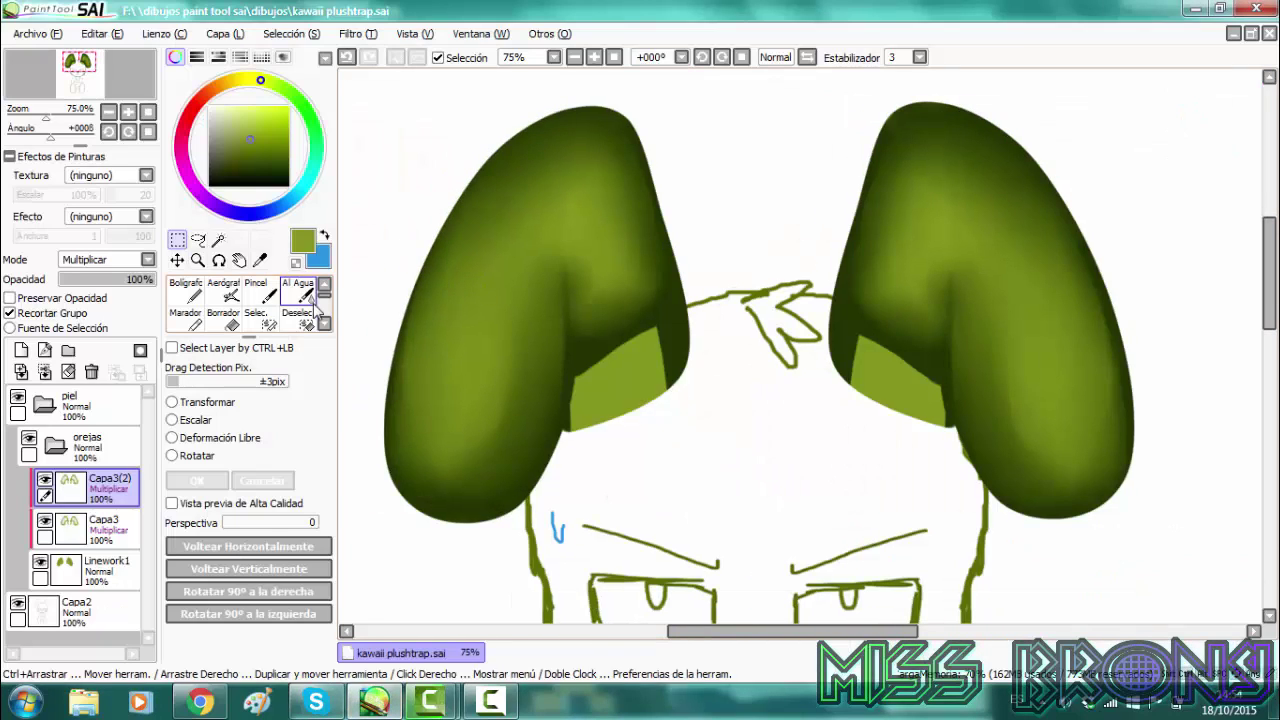
# Create a new canvas and paint overlapping light and darker olive-green test swatches with the Bolígrafo brush at size 160
pyautogui.click(37, 33)
pyautogui.click(43, 71)
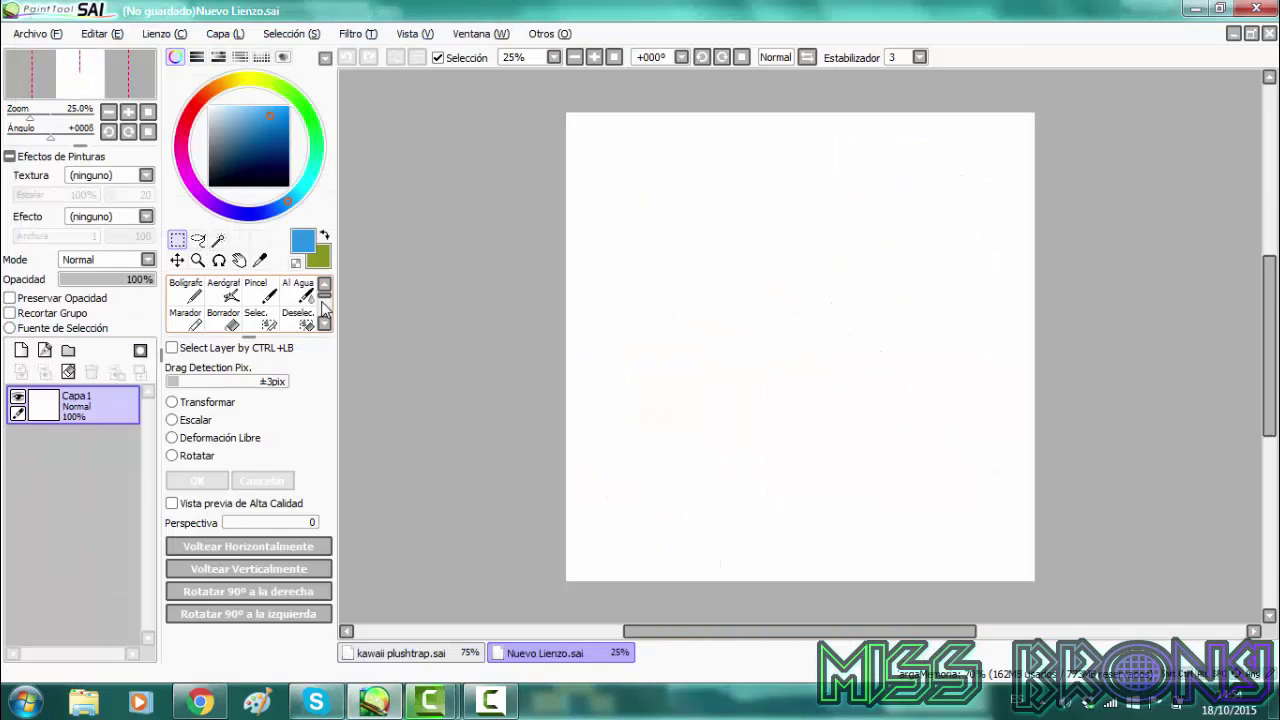
pyautogui.click(197, 298)
pyautogui.moveTo(600, 380)
pyautogui.mouseDown()
pyautogui.moveTo(714, 220)
pyautogui.moveTo(765, 335)
pyautogui.mouseUp()
pyautogui.click(251, 160)
pyautogui.moveTo(700, 270)
pyautogui.mouseDown()
pyautogui.moveTo(763, 343)
pyautogui.moveTo(790, 400)
pyautogui.mouseUp()
pyautogui.click(247, 153)
pyautogui.moveTo(670, 328)
pyautogui.mouseDown()
pyautogui.moveTo(723, 254)
pyautogui.moveTo(783, 374)
pyautogui.mouseUp()
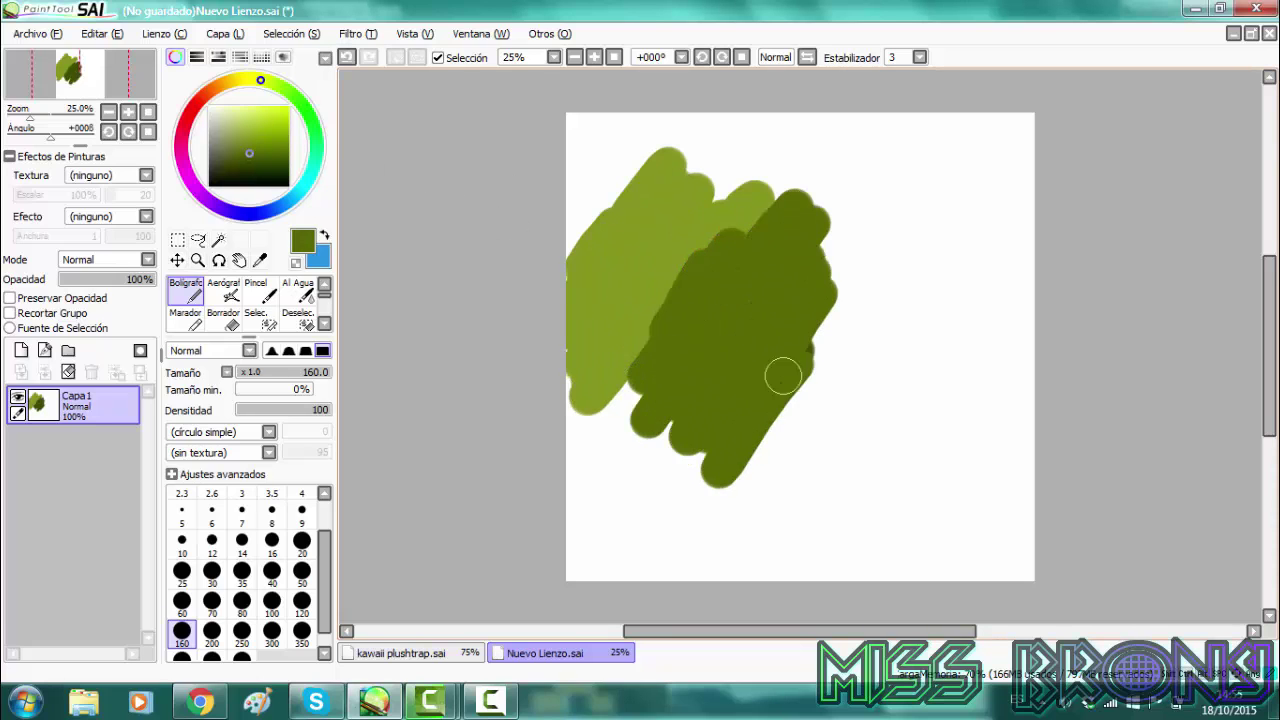
# Return to the kawaii plushtrap canvas and darken both ears' edges on Capa3(2) with opacity preserved, using the size 160 Bolígrafo
pyautogui.click(456, 654)
pyautogui.moveTo(605, 105); pyautogui.dragTo(440, 515)
pyautogui.moveTo(645, 125)
pyautogui.mouseDown()
pyautogui.moveTo(687, 243)
pyautogui.moveTo(687, 331)
pyautogui.mouseUp()
pyautogui.moveTo(890, 115); pyautogui.dragTo(811, 434)
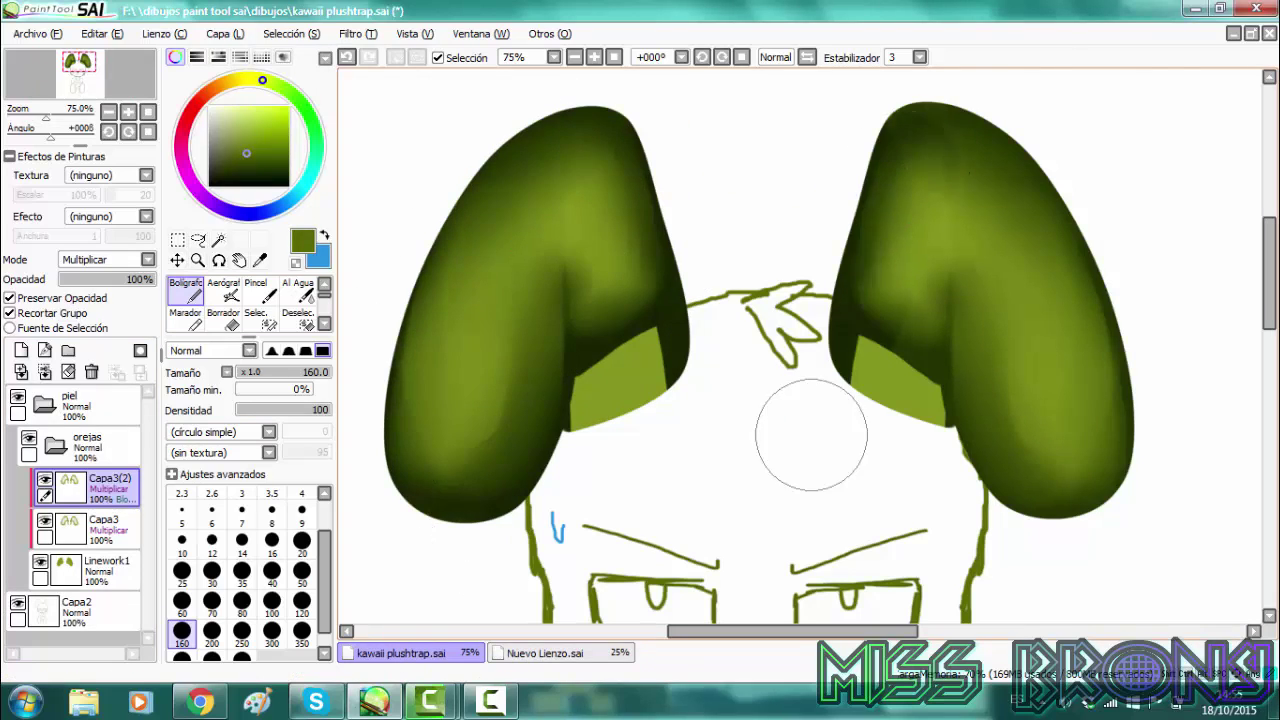
pyautogui.moveTo(945, 105); pyautogui.dragTo(1131, 429)
# Turn off opacity preservation on Capa3(2) and blend the darkened ear edges with the Al Agua brush
pyautogui.click(60, 299)
pyautogui.click(298, 291)
pyautogui.moveTo(595, 225); pyautogui.dragTo(636, 352)
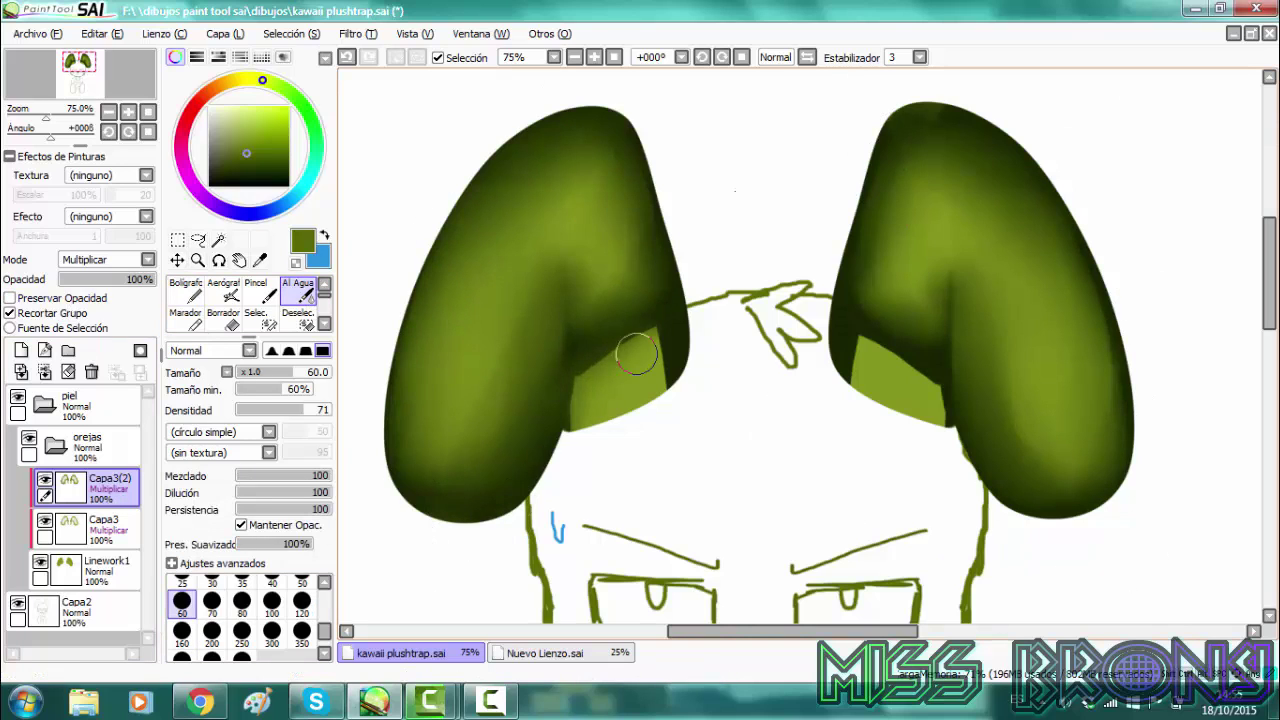
# Flip the canvas view horizontally to check the shading of both ears
pyautogui.press('h')
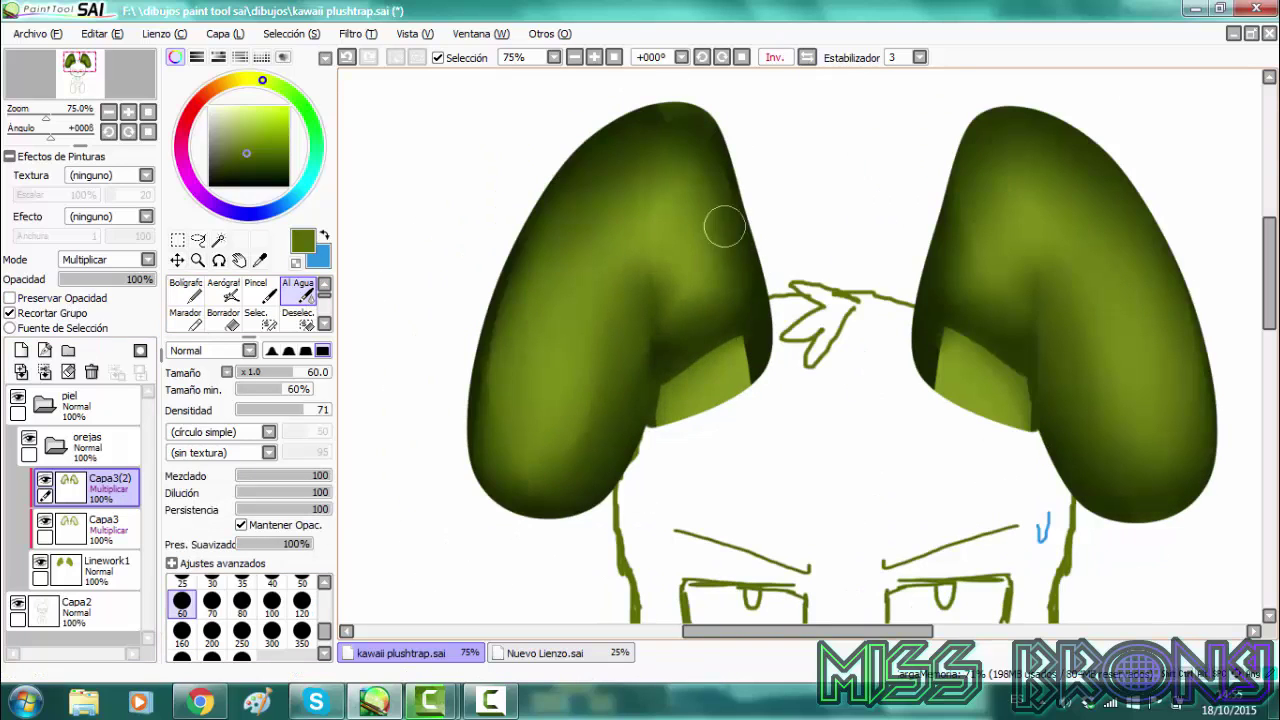
pyautogui.press('Right')
pyautogui.press('Right')
pyautogui.press('Right')
pyautogui.press('Right')
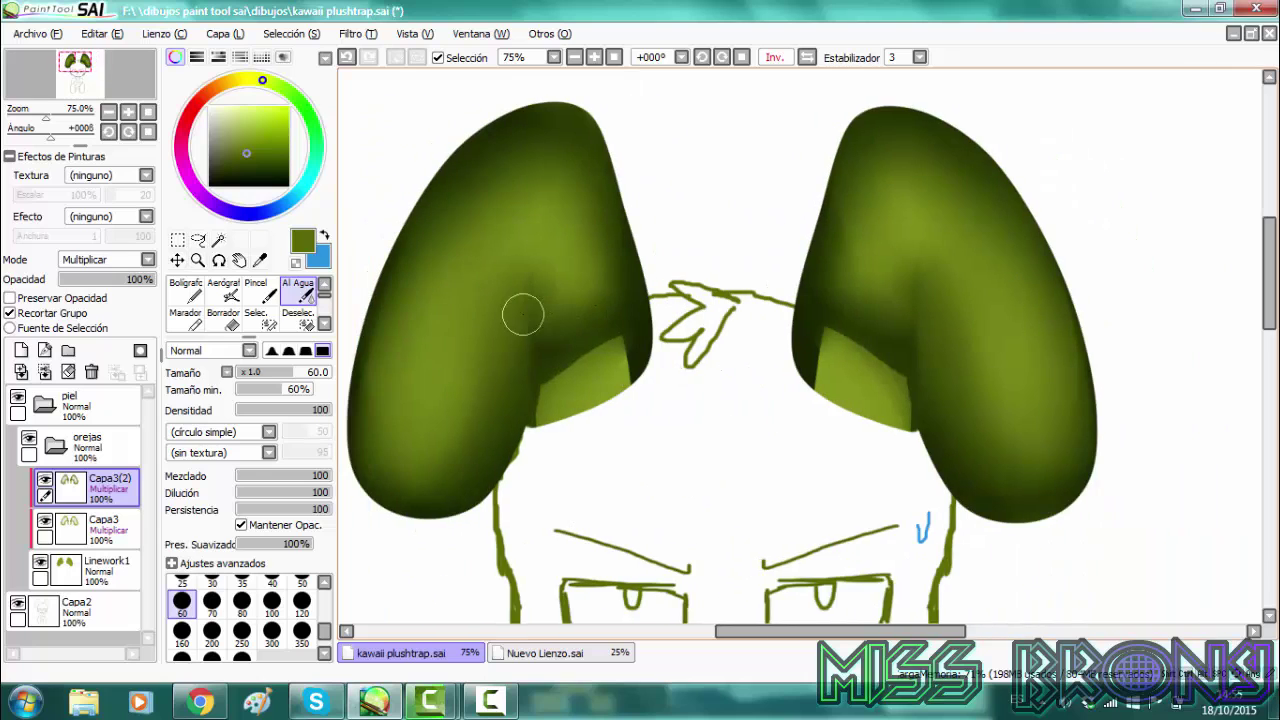
# Add a new layer above Capa3(2), clip it to the ears and set its blending mode to Luminosidad
pyautogui.press('Left')
pyautogui.click(21, 350)
pyautogui.click(55, 313)
pyautogui.click(98, 260)
pyautogui.click(98, 332)
# Paint two bright elongated highlights on each ear with the Bolígrafo brush at size 40
pyautogui.click(212, 293)
pyautogui.moveTo(470, 280); pyautogui.dragTo(450, 440)
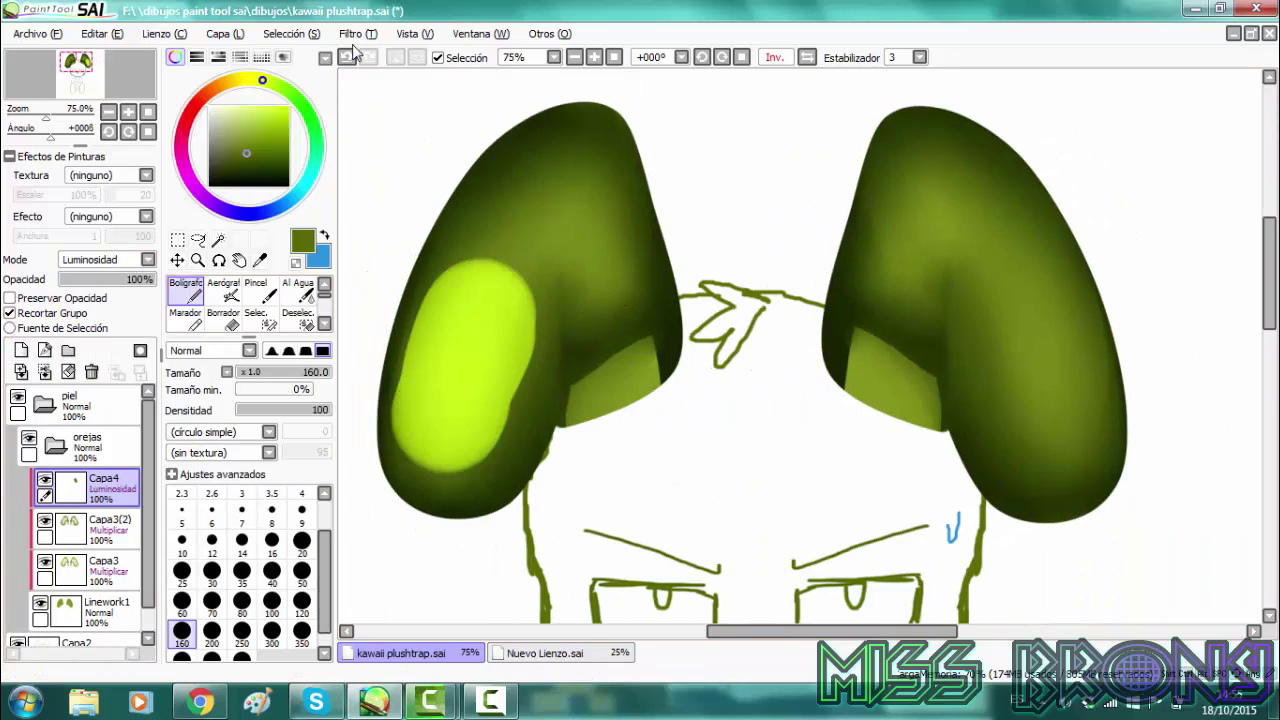
pyautogui.hotkey('ctrl', 'z')
pyautogui.moveTo(502, 292); pyautogui.dragTo(482, 395)
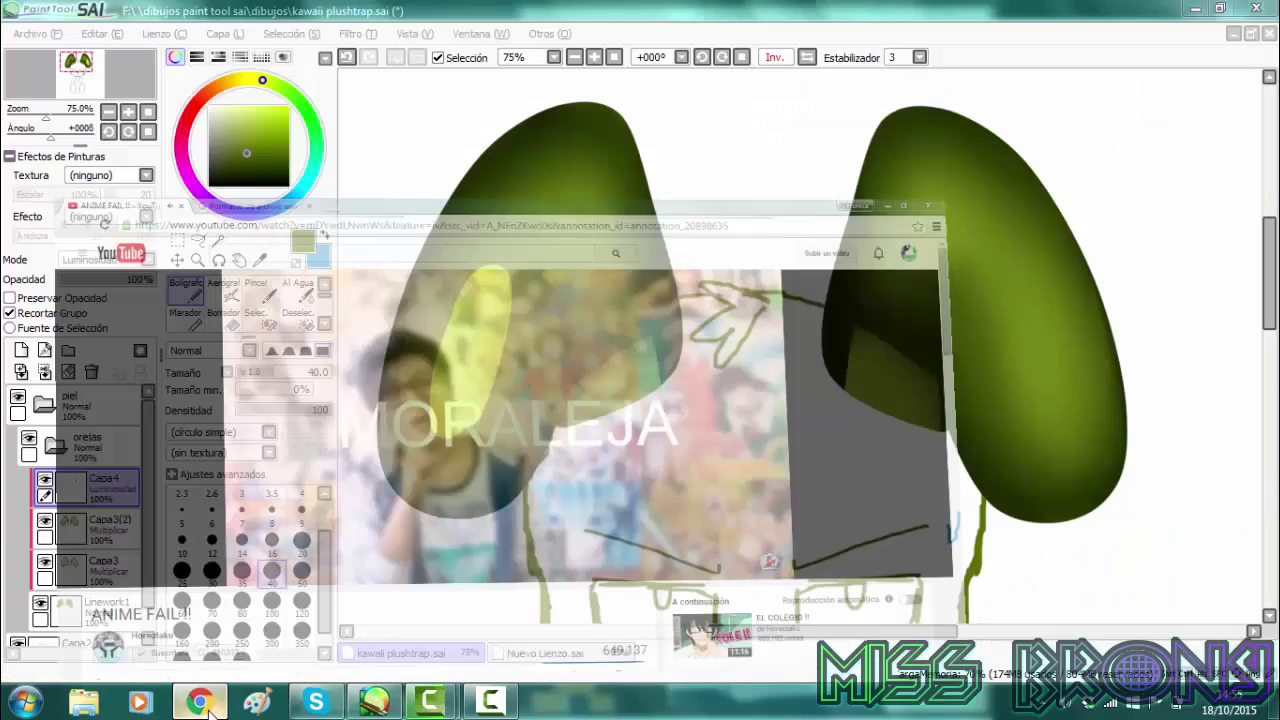
pyautogui.moveTo(492, 285); pyautogui.dragTo(457, 414)
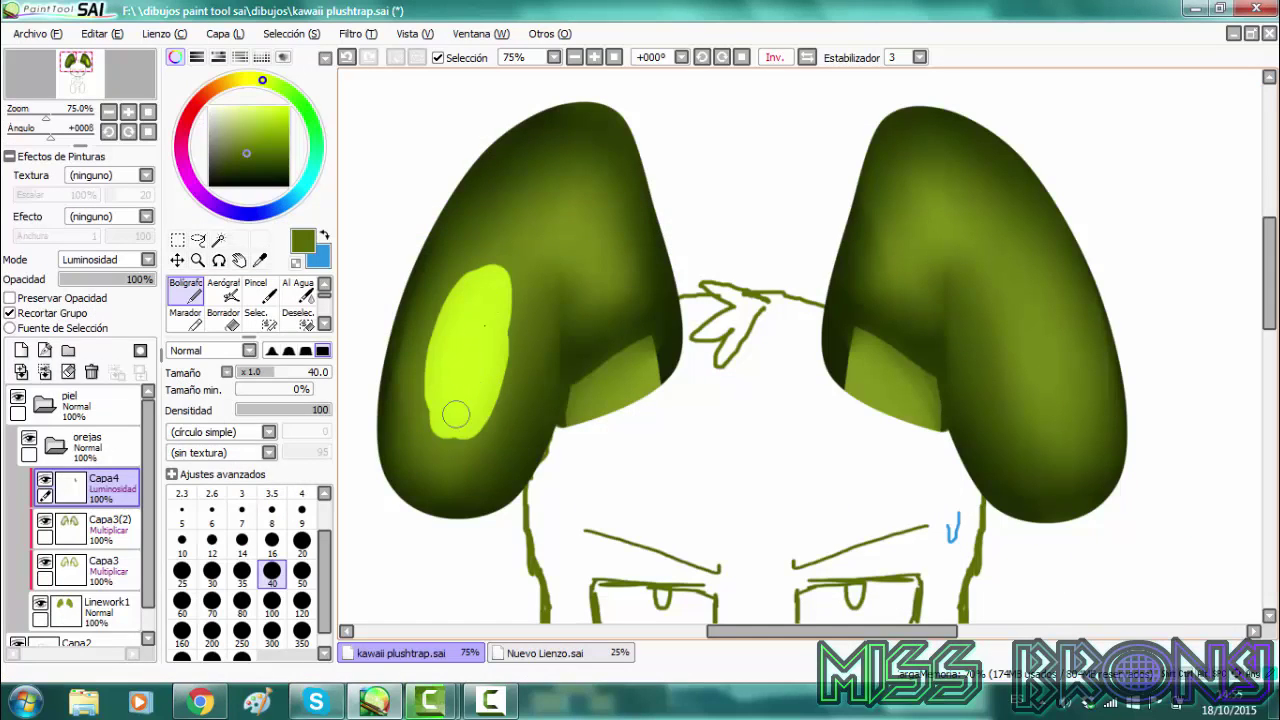
pyautogui.moveTo(595, 184); pyautogui.dragTo(603, 284)
pyautogui.moveTo(1015, 245); pyautogui.dragTo(1072, 476)
pyautogui.moveTo(909, 211); pyautogui.dragTo(896, 276)
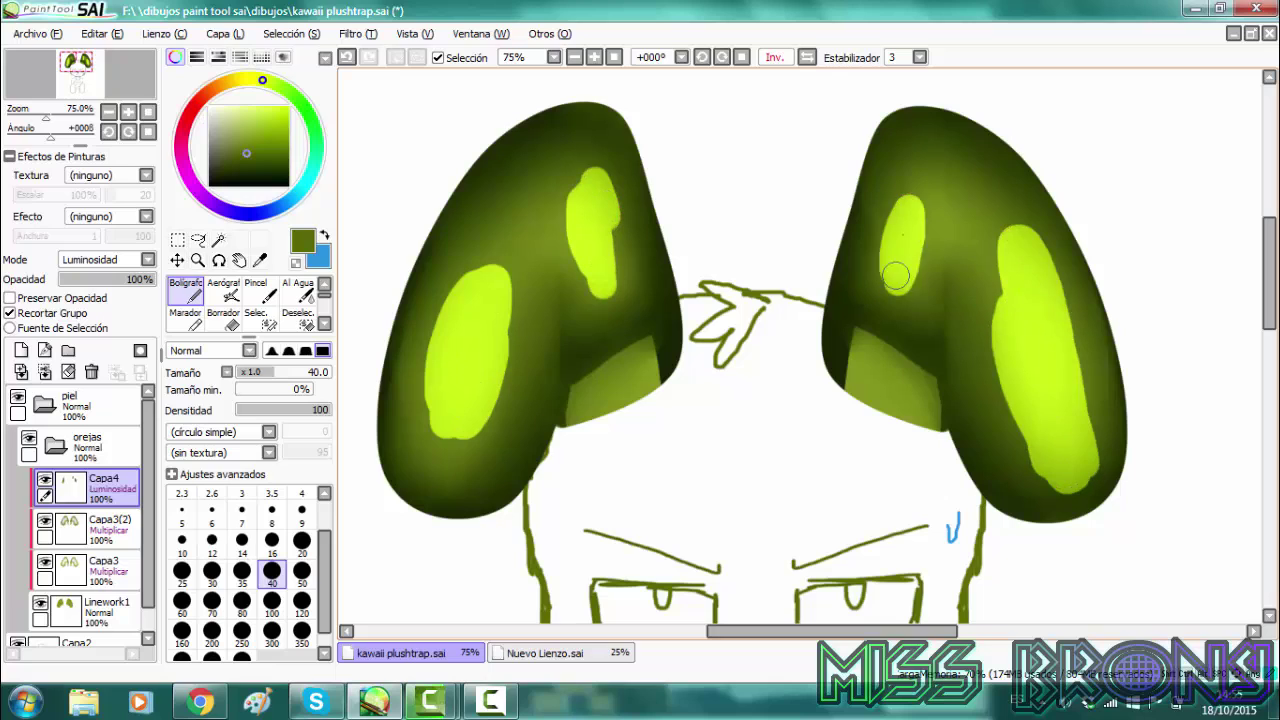
# Blend the bright highlights on both ears into the green with the Al Agua brush at size 60, flipping the view to reach each ear
pyautogui.click(297, 290)
pyautogui.moveTo(500, 460)
pyautogui.mouseDown()
pyautogui.moveTo(428, 357)
pyautogui.moveTo(463, 291)
pyautogui.moveTo(491, 253)
pyautogui.moveTo(583, 251)
pyautogui.moveTo(612, 200)
pyautogui.moveTo(625, 240)
pyautogui.mouseUp()
pyautogui.moveTo(928, 205)
pyautogui.mouseDown()
pyautogui.moveTo(914, 423)
pyautogui.moveTo(874, 366)
pyautogui.mouseUp()
pyautogui.moveTo(878, 205); pyautogui.dragTo(906, 322)
pyautogui.moveTo(990, 285); pyautogui.dragTo(1045, 482)
pyautogui.moveTo(1000, 240); pyautogui.dragTo(1016, 203)
pyautogui.press('h')
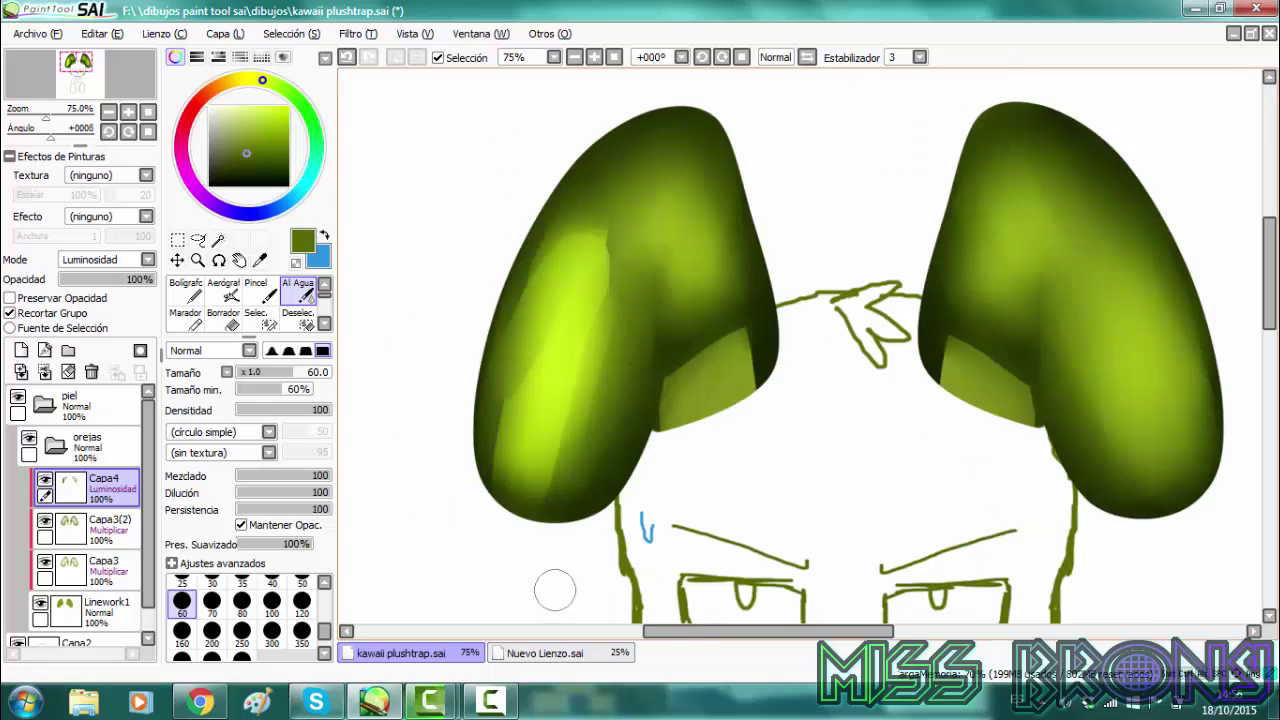
pyautogui.moveTo(560, 480)
pyautogui.mouseDown()
pyautogui.moveTo(663, 171)
pyautogui.moveTo(500, 412)
pyautogui.mouseUp()
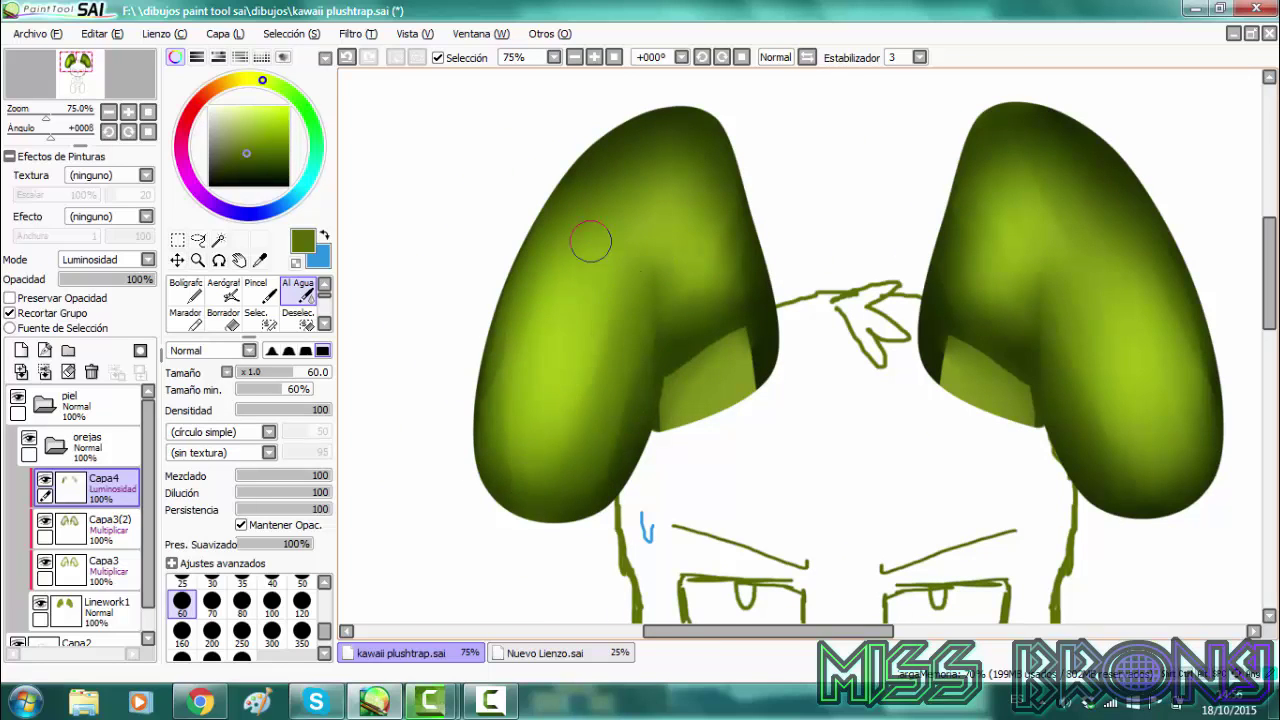
pyautogui.scroll(-3, 577, 59)
pyautogui.scroll(3, 577, 59)
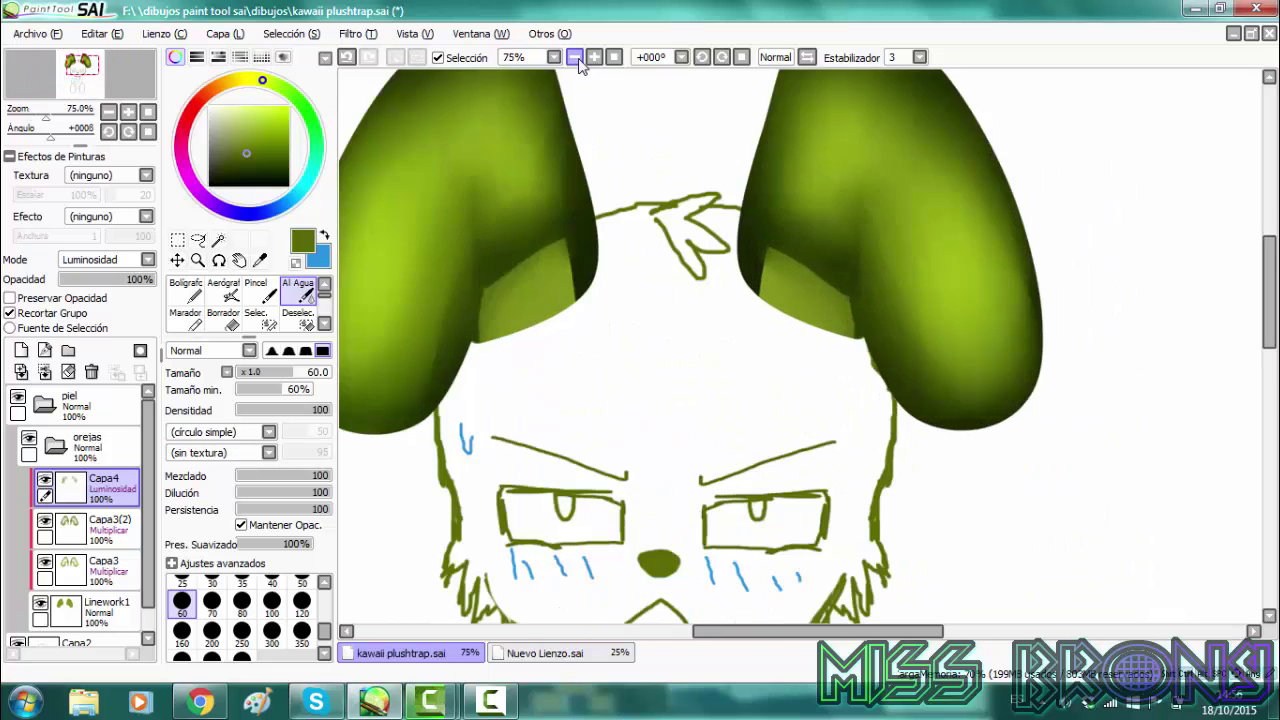
# Collapse the orejas folder and create a new folder named cara above it inside piel
pyautogui.click(55, 447)
pyautogui.click(87, 447)
pyautogui.click(70, 351)
pyautogui.doubleClick(84, 438)
pyautogui.write('cara')
pyautogui.press('Return')
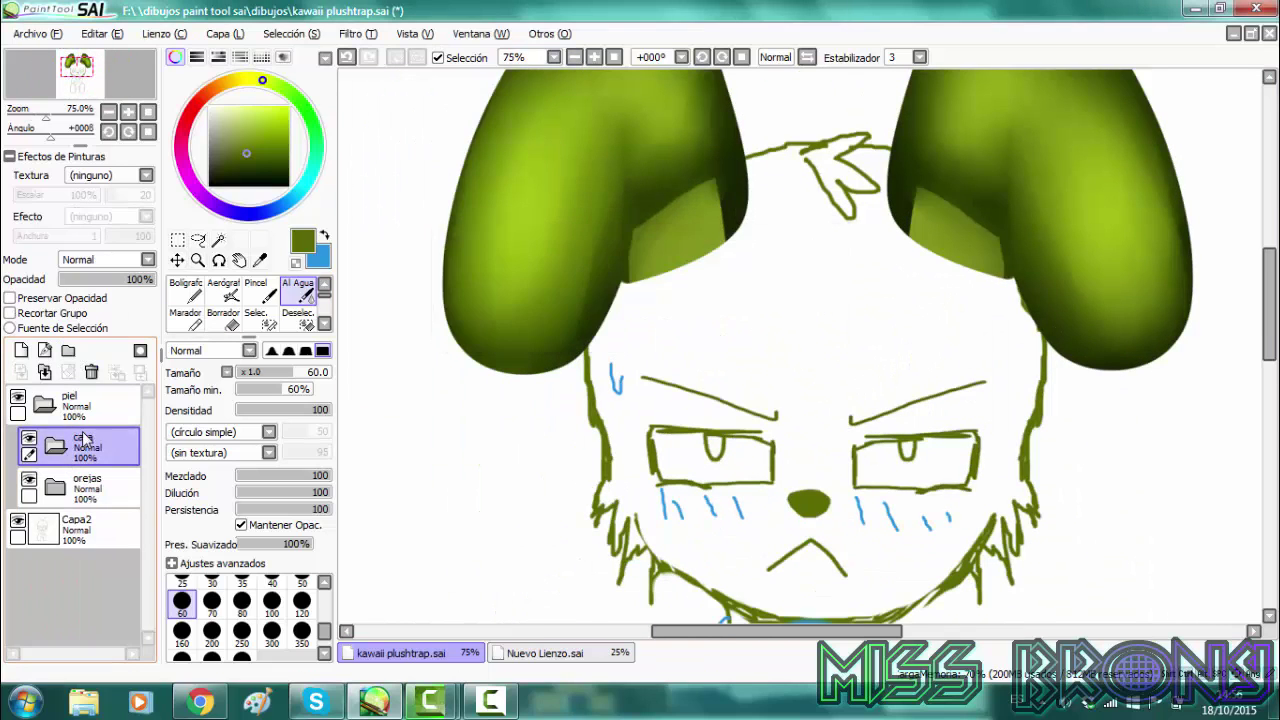
# Sample the lighter base green from Nuevo Lienzo.sai and add a linework layer inside the cara folder of kawaii plushtrap.sai
pyautogui.click(545, 653)
pyautogui.click(325, 236)
pyautogui.rightClick(638, 298)
pyautogui.click(468, 653)
pyautogui.click(45, 351)
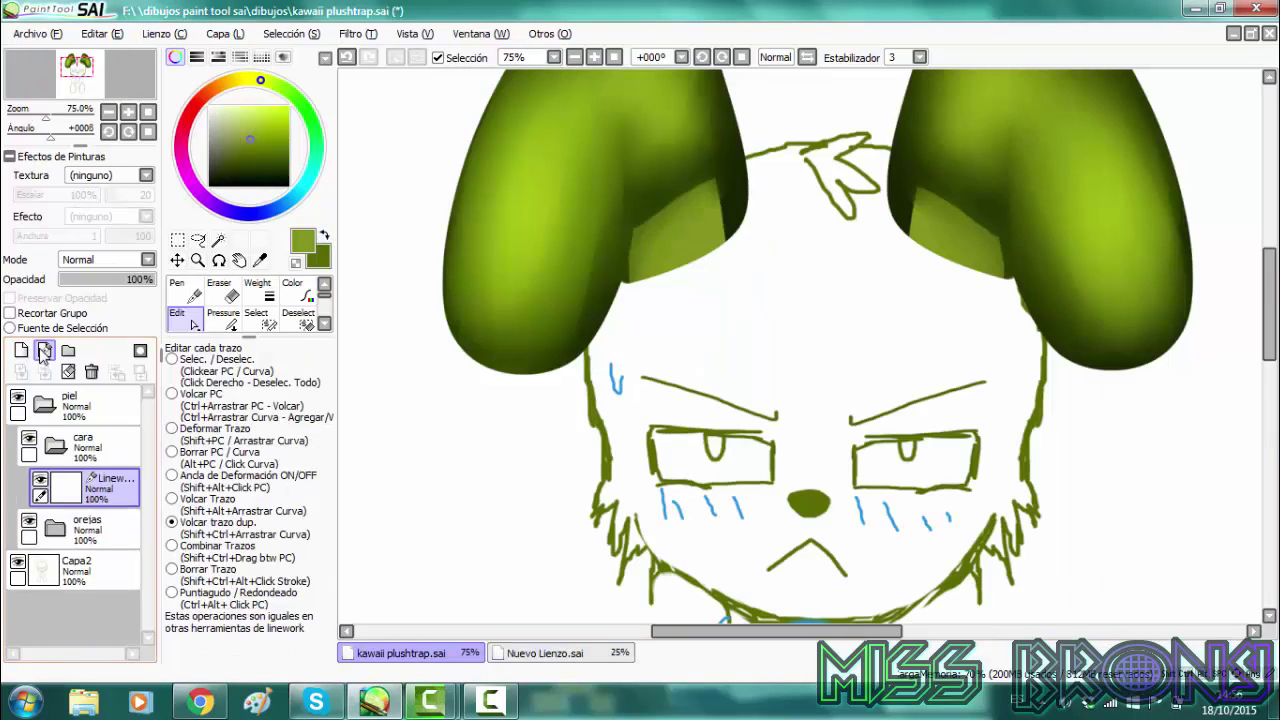
# Lower the orejas folder's opacity to 68% and reselect the face linework layer
pyautogui.click(100, 535)
pyautogui.moveTo(107, 280); pyautogui.dragTo(128, 283)
pyautogui.click(100, 488)
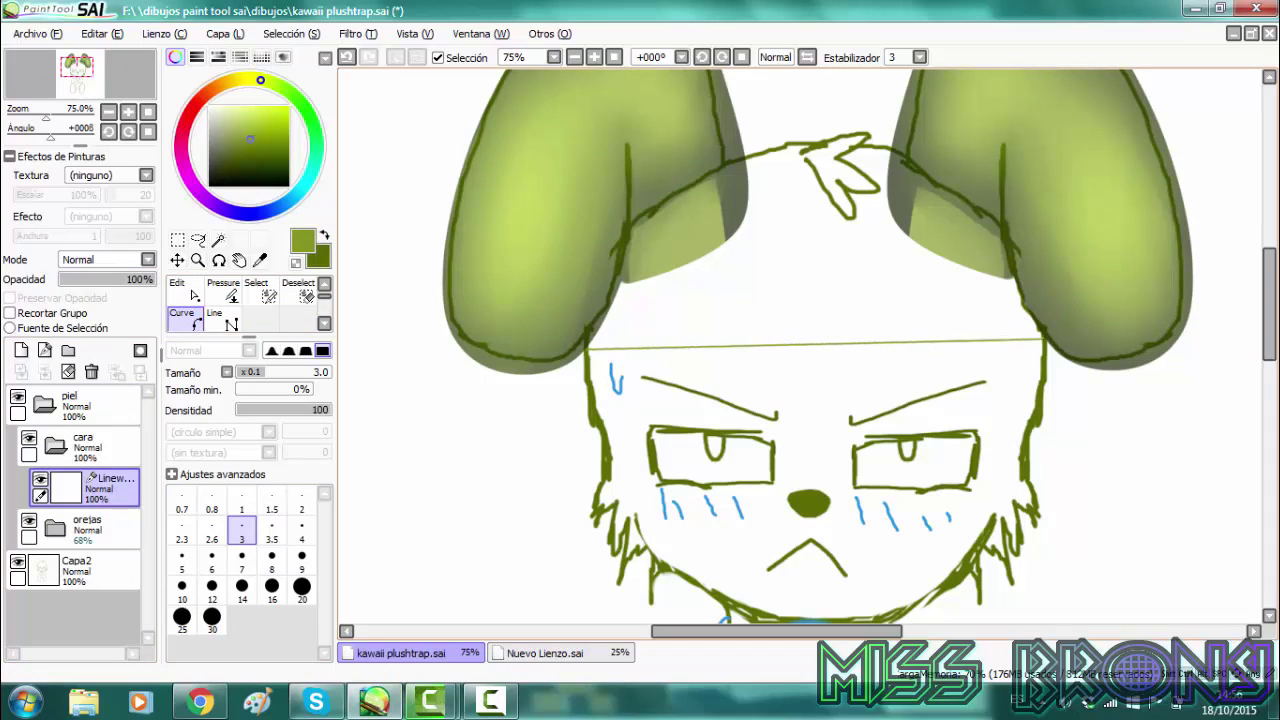
# Draw a closed size 3 curve between the two ear bases and pull its lower side down to the chin
pyautogui.click(1044, 340)
pyautogui.click(588, 349)
pyautogui.scroll(1, 220, 299)
pyautogui.click(218, 295)
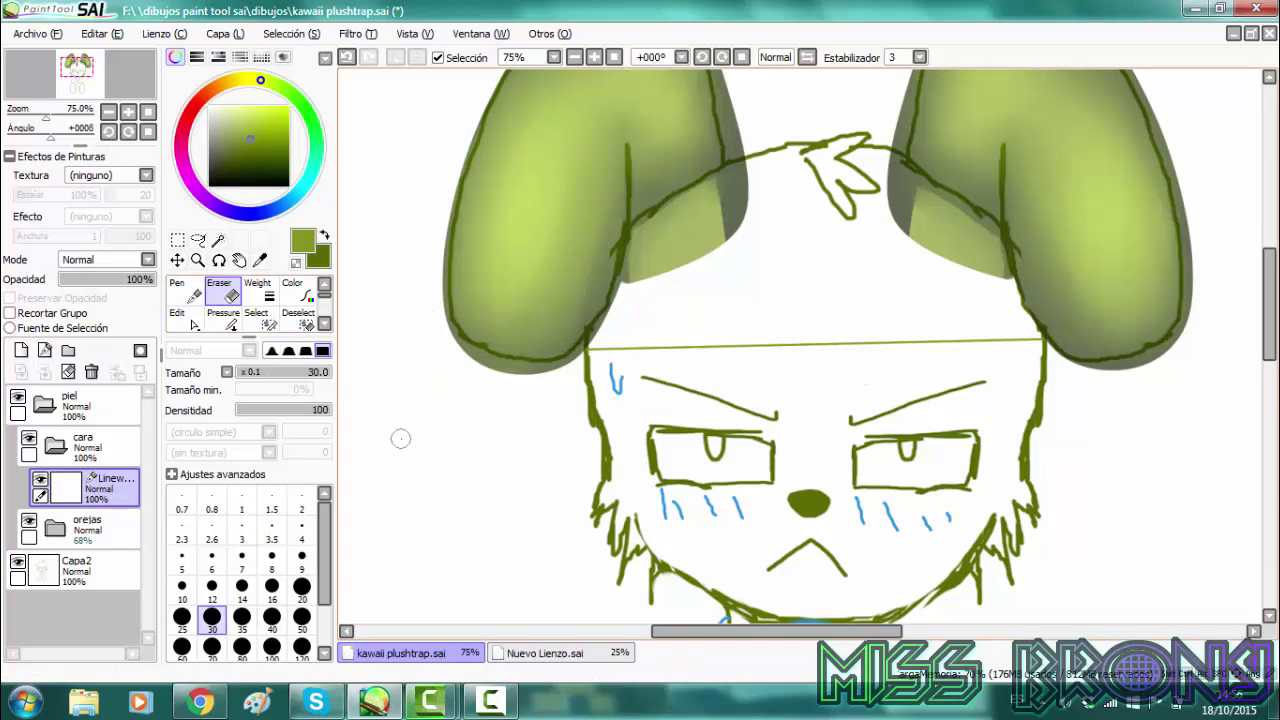
pyautogui.click(180, 318)
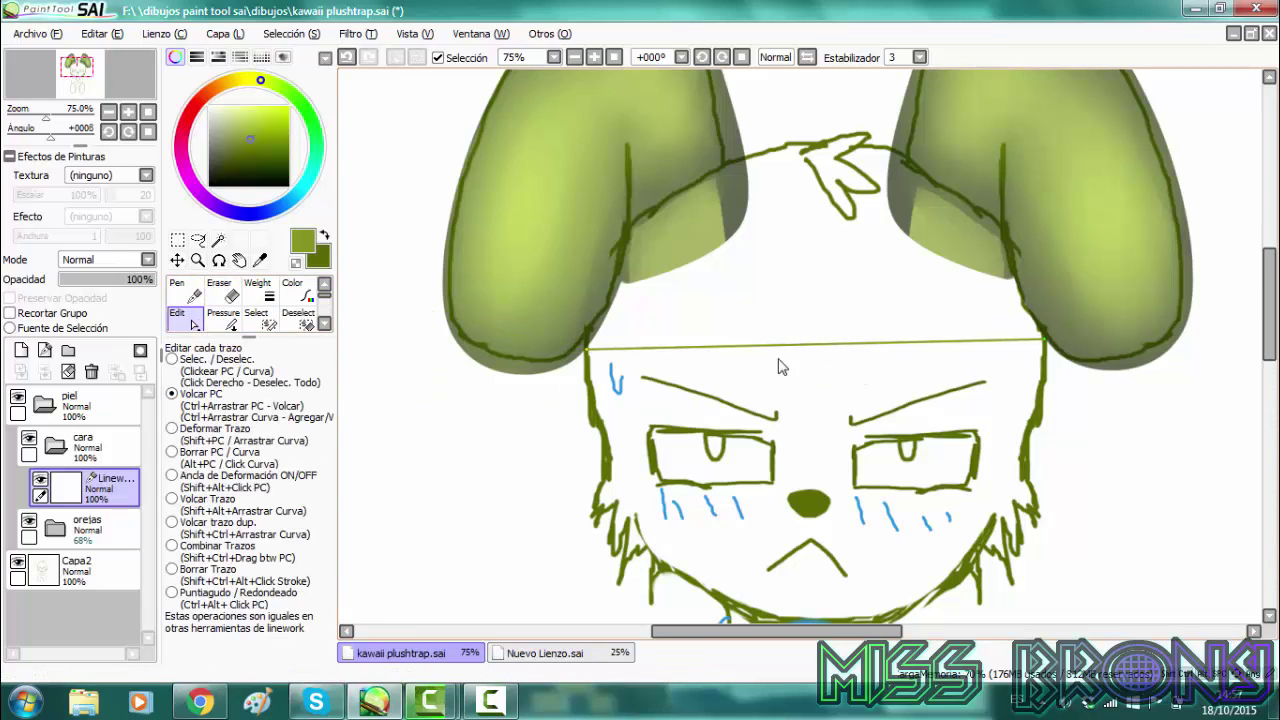
pyautogui.moveTo(790, 345); pyautogui.dragTo(784, 510)
# Reduce the opacity of the Capa2 sketch layer to 45% and return to the face linework layer
pyautogui.click(90, 571)
pyautogui.moveTo(130, 280); pyautogui.dragTo(103, 281)
pyautogui.click(118, 484)
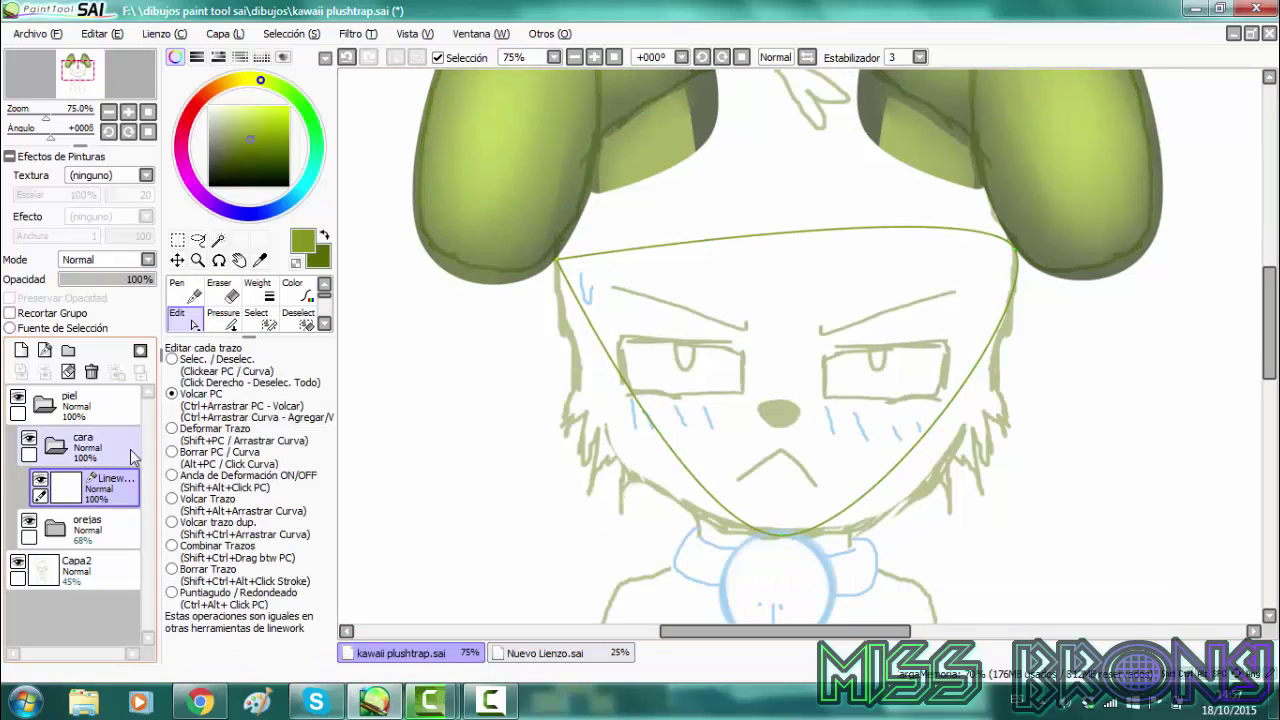
# Reshape the lower part of the face curve to follow the sketched cheeks and chin
pyautogui.moveTo(662, 431); pyautogui.dragTo(611, 448)
pyautogui.moveTo(783, 536); pyautogui.dragTo(800, 531)
pyautogui.moveTo(892, 467); pyautogui.dragTo(921, 493)
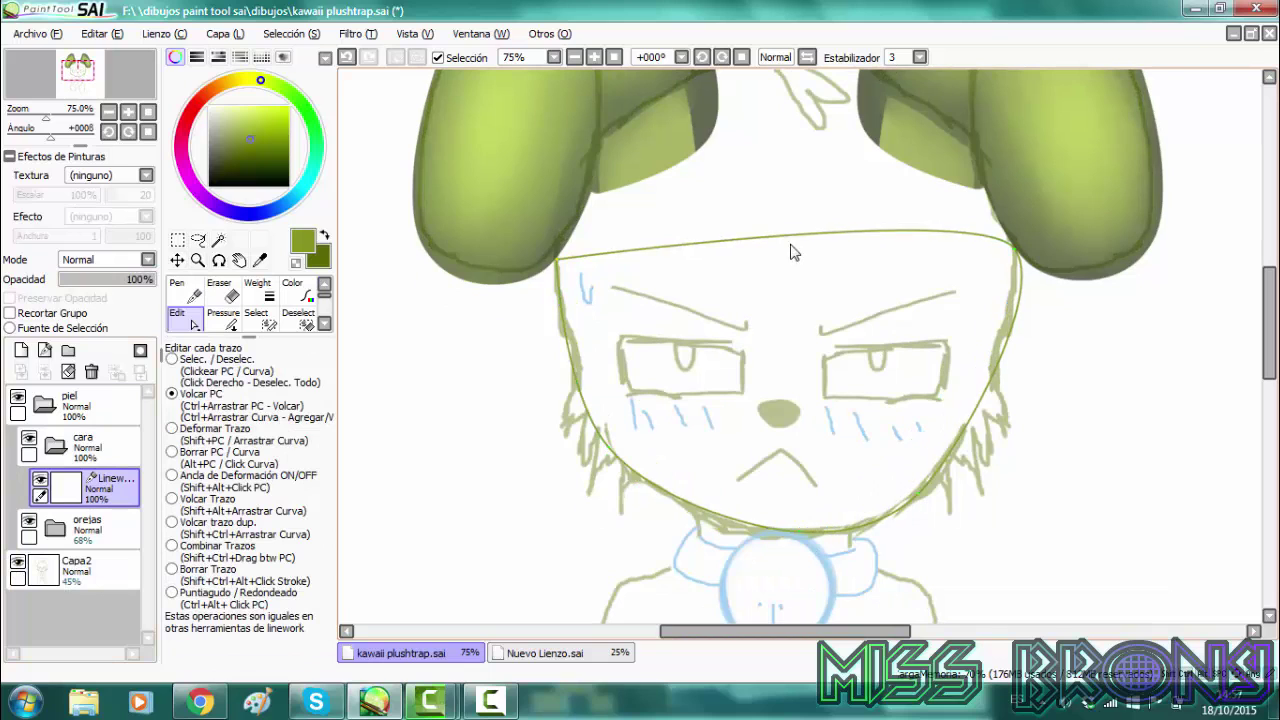
# Pull the upper part of the face curve along the sketched top of the head and the inner ear edges
pyautogui.scroll(2, 790, 252)
pyautogui.moveTo(790, 325)
pyautogui.mouseDown()
pyautogui.moveTo(822, 152)
pyautogui.moveTo(790, 148)
pyautogui.mouseUp()
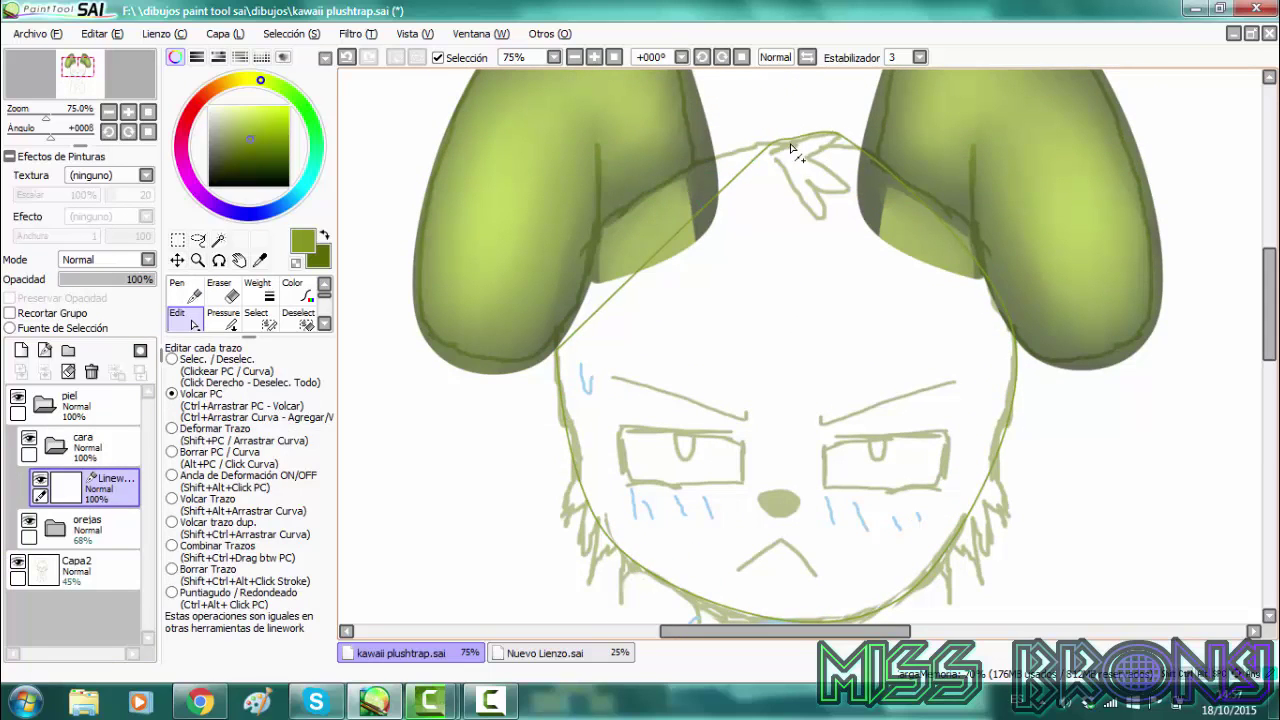
pyautogui.moveTo(714, 189); pyautogui.dragTo(694, 171)
pyautogui.moveTo(633, 229); pyautogui.dragTo(598, 216)
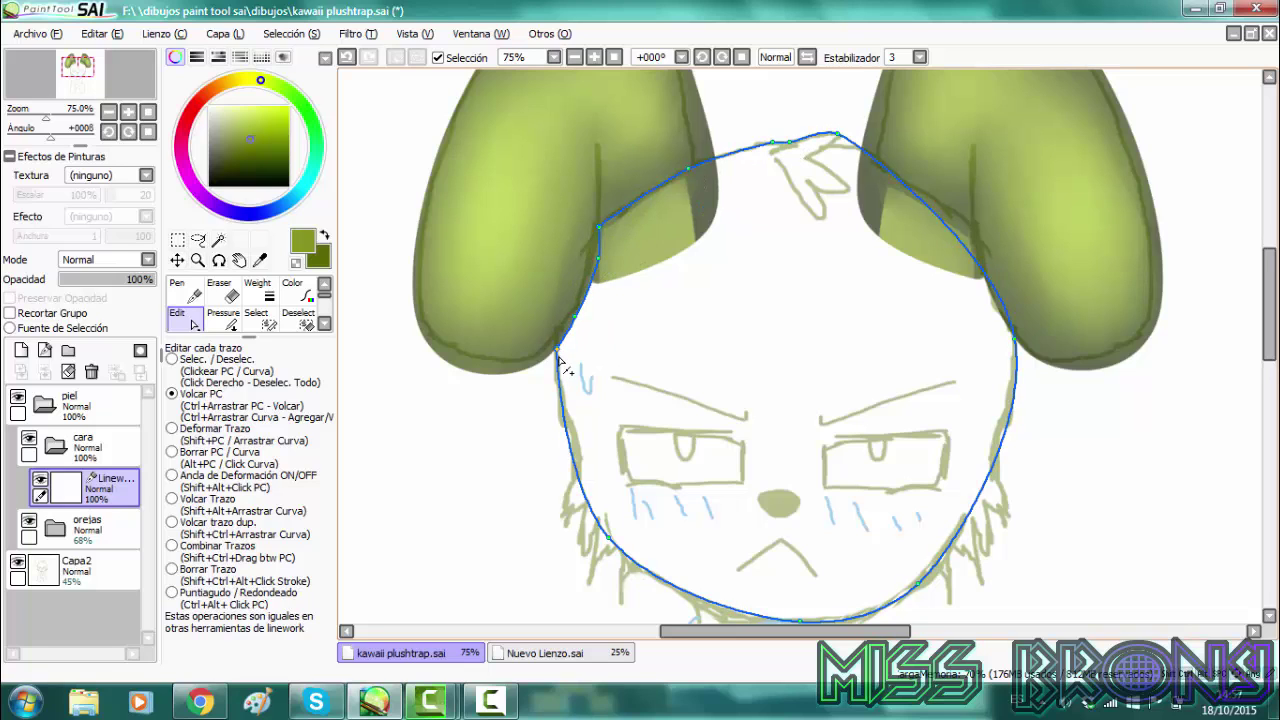
pyautogui.moveTo(612, 574)
pyautogui.mouseDown()
pyautogui.moveTo(612, 541)
pyautogui.moveTo(493, 514)
pyautogui.mouseUp()
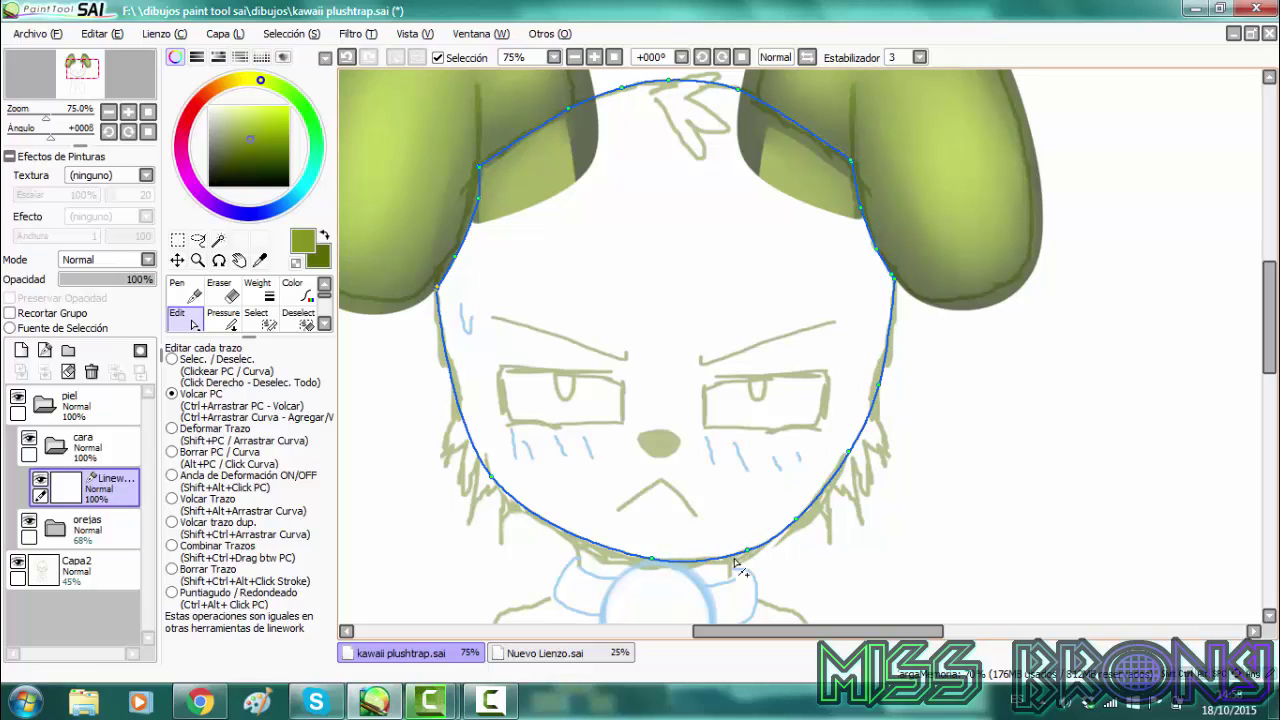
# Examine the finished face outline against the whole figure and the sketched head
pyautogui.click(575, 57)
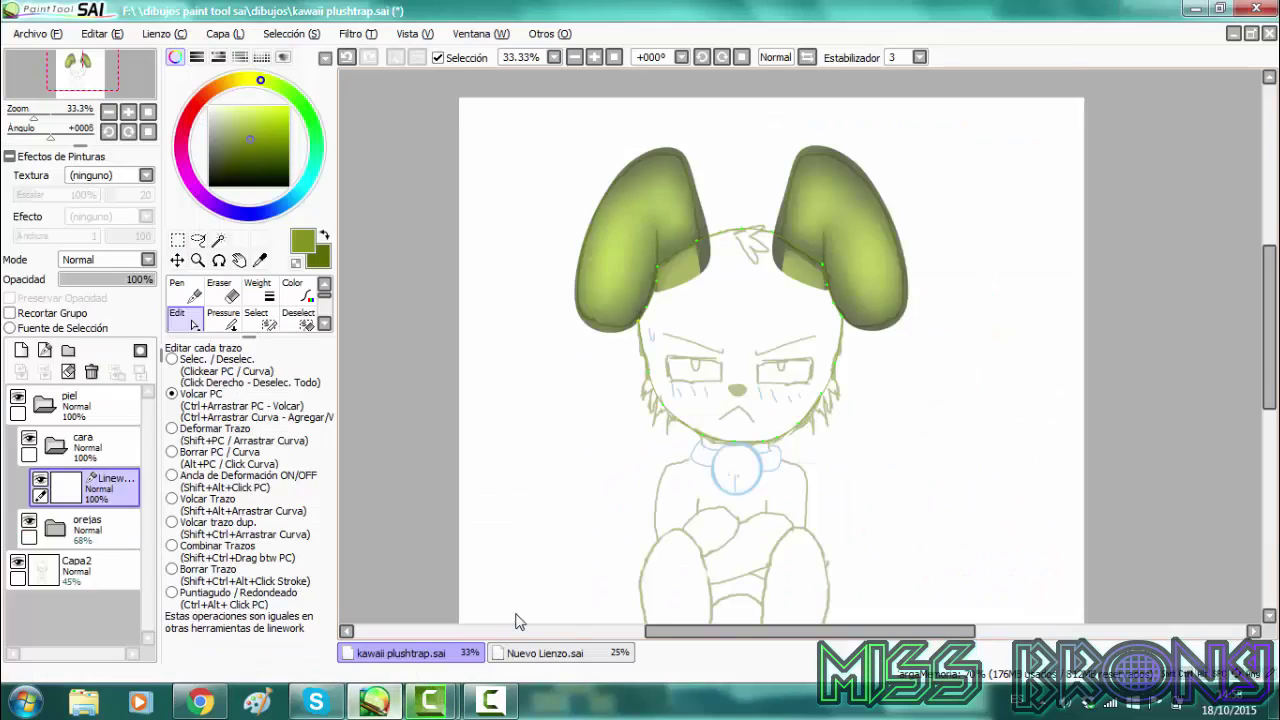
pyautogui.press('Up')
pyautogui.scroll(2, 516, 615)
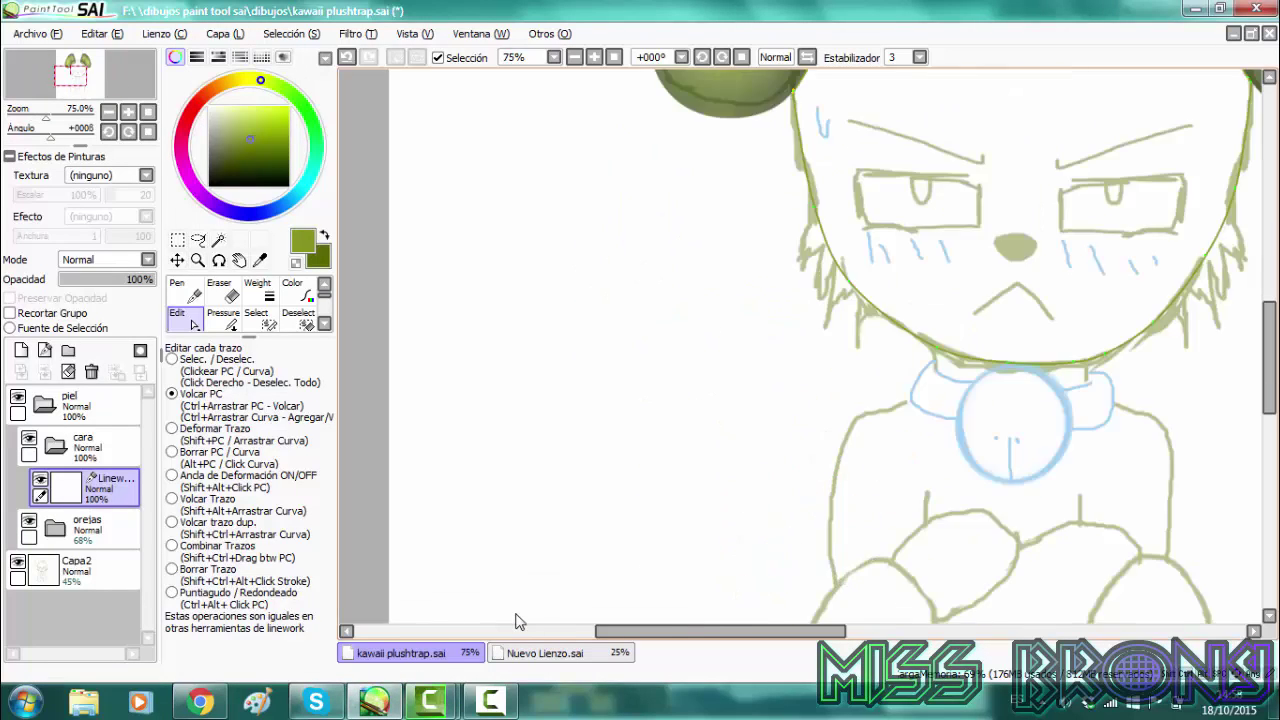
pyautogui.press('Right')
pyautogui.press('Right')
pyautogui.press('Right')
pyautogui.press('Right')
pyautogui.press('Right')
pyautogui.press('Right')
pyautogui.press('Right')
pyautogui.press('Right')
pyautogui.press('Right')
pyautogui.press('Right')
pyautogui.press('Right')
pyautogui.press('Right')
pyautogui.press('Right')
pyautogui.press('Up')
pyautogui.press('Up')
pyautogui.press('Up')
pyautogui.press('Up')
pyautogui.press('Up')
pyautogui.press('Up')
pyautogui.press('Up')
pyautogui.press('Up')
pyautogui.press('Left')
pyautogui.press('Left')
pyautogui.press('Left')
# Restore the orejas folder's opacity to 100%
pyautogui.click(118, 537)
pyautogui.moveTo(128, 280); pyautogui.dragTo(433, 355)
pyautogui.press('Up')
pyautogui.press('Left')
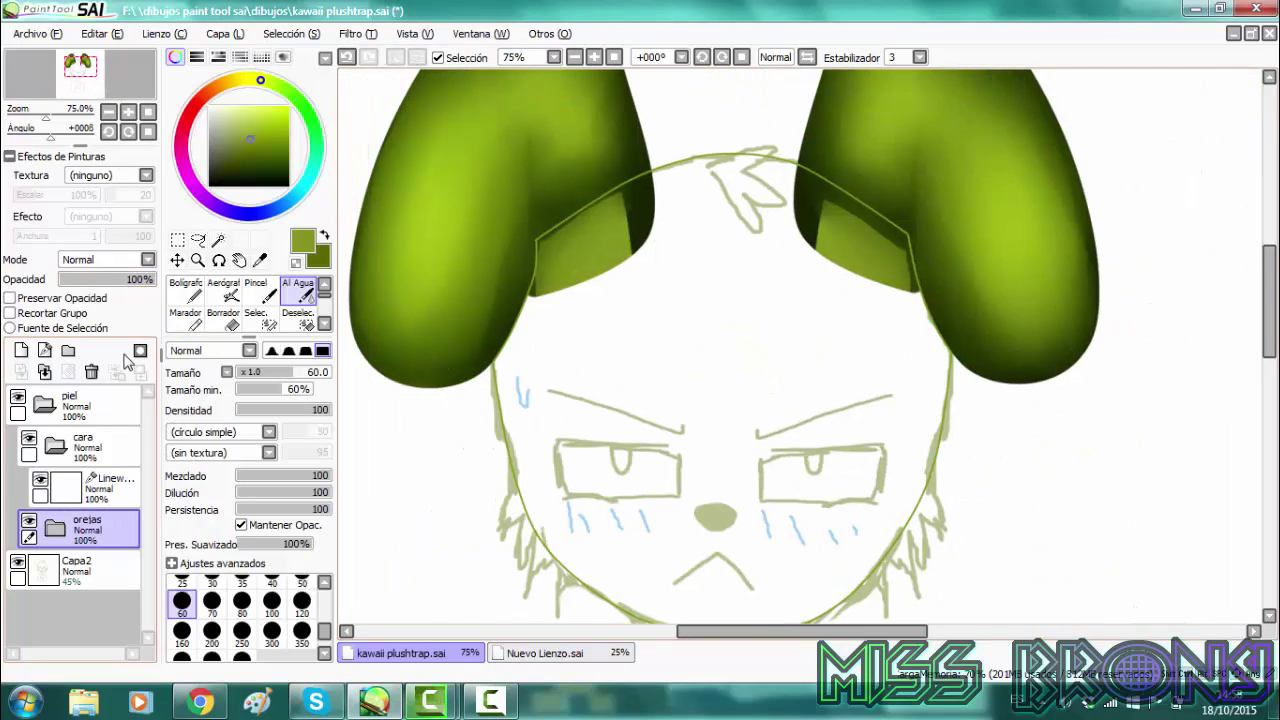
# Add a normal layer in the cara folder beneath the face linework and merge the linework down into it
pyautogui.click(109, 487)
pyautogui.click(21, 350)
pyautogui.moveTo(108, 528); pyautogui.dragTo(108, 474)
pyautogui.click(45, 372)
# Fill the face outline with the light green using the Cubo tool
pyautogui.scroll(-1, 196, 314)
pyautogui.click(190, 319)
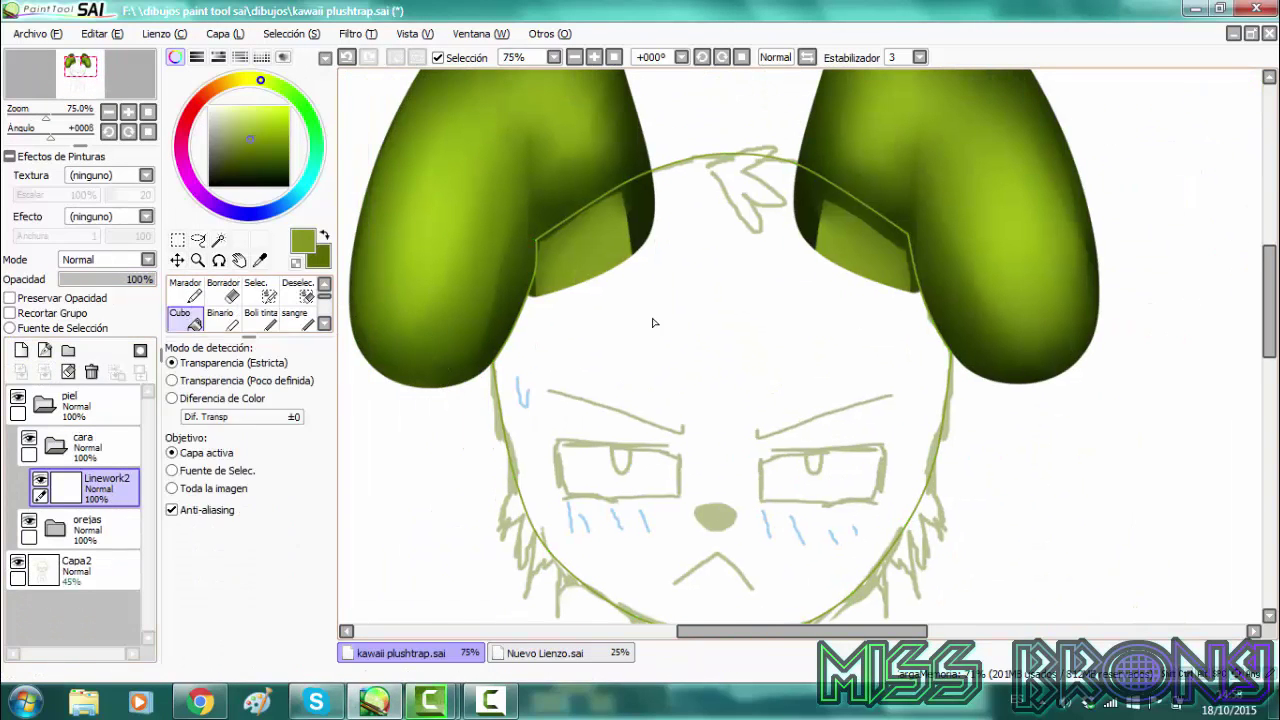
pyautogui.click(653, 318)
pyautogui.press('Down')
pyautogui.press('Down')
# Extend the face fill along the edge of the left ear with the Boli tinta brush at size 5
pyautogui.click(198, 260)
pyautogui.click(582, 148)
pyautogui.click(582, 148)
pyautogui.click(501, 224)
pyautogui.click(501, 224)
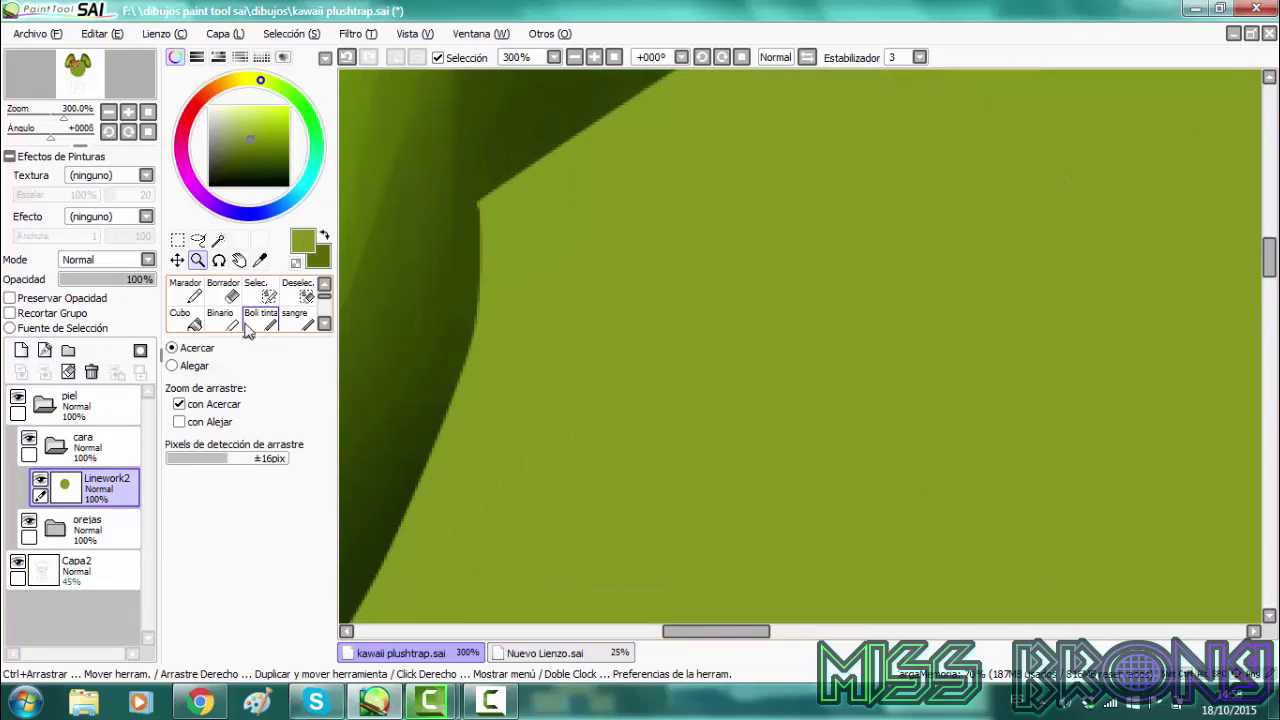
pyautogui.click(252, 325)
pyautogui.click(181, 605)
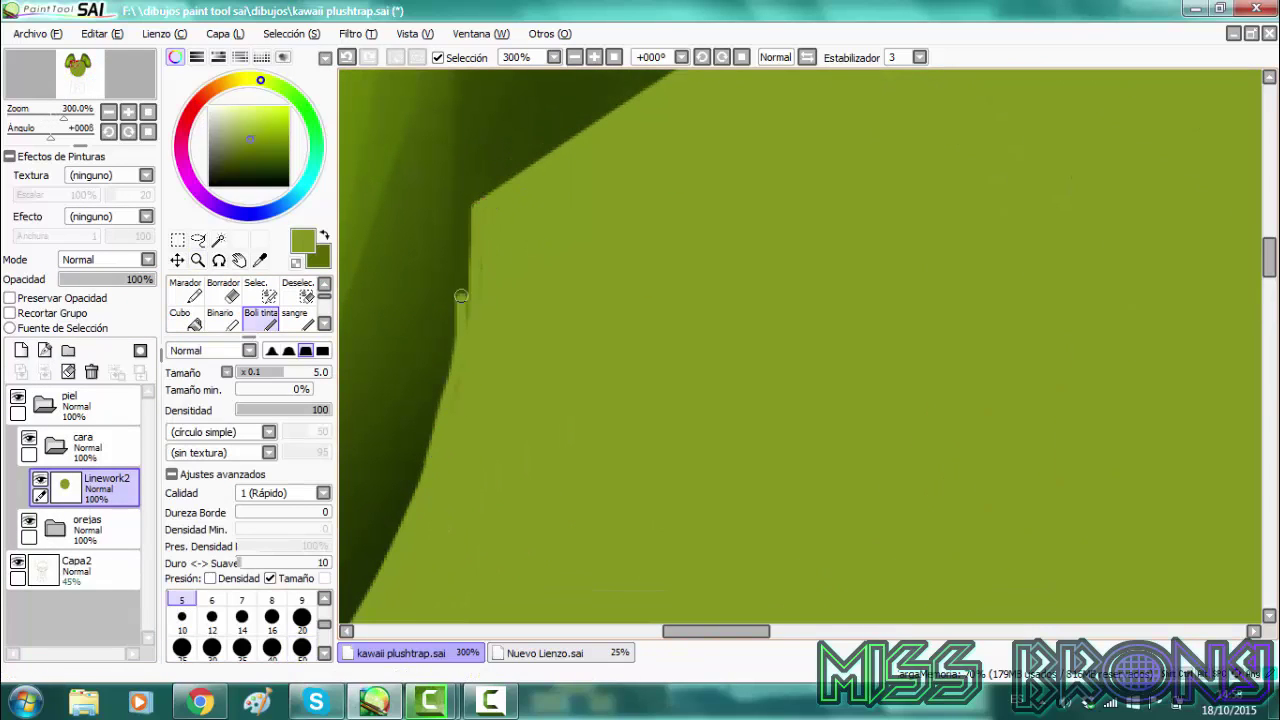
pyautogui.press('e')
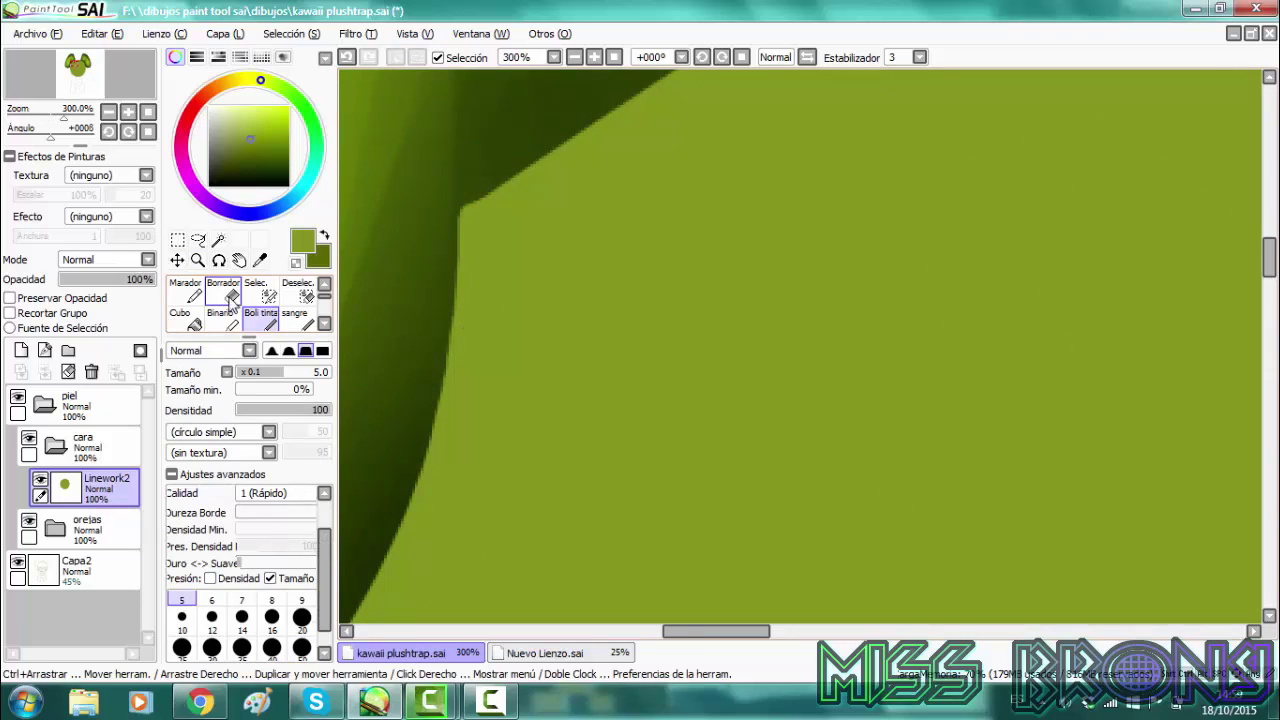
# Extend the face fill at its corner beside the right ear with the Boli tinta brush at size 5
pyautogui.click(574, 57)
pyautogui.click(574, 57)
pyautogui.click(574, 57)
pyautogui.moveTo(975, 217); pyautogui.dragTo(614, 153)
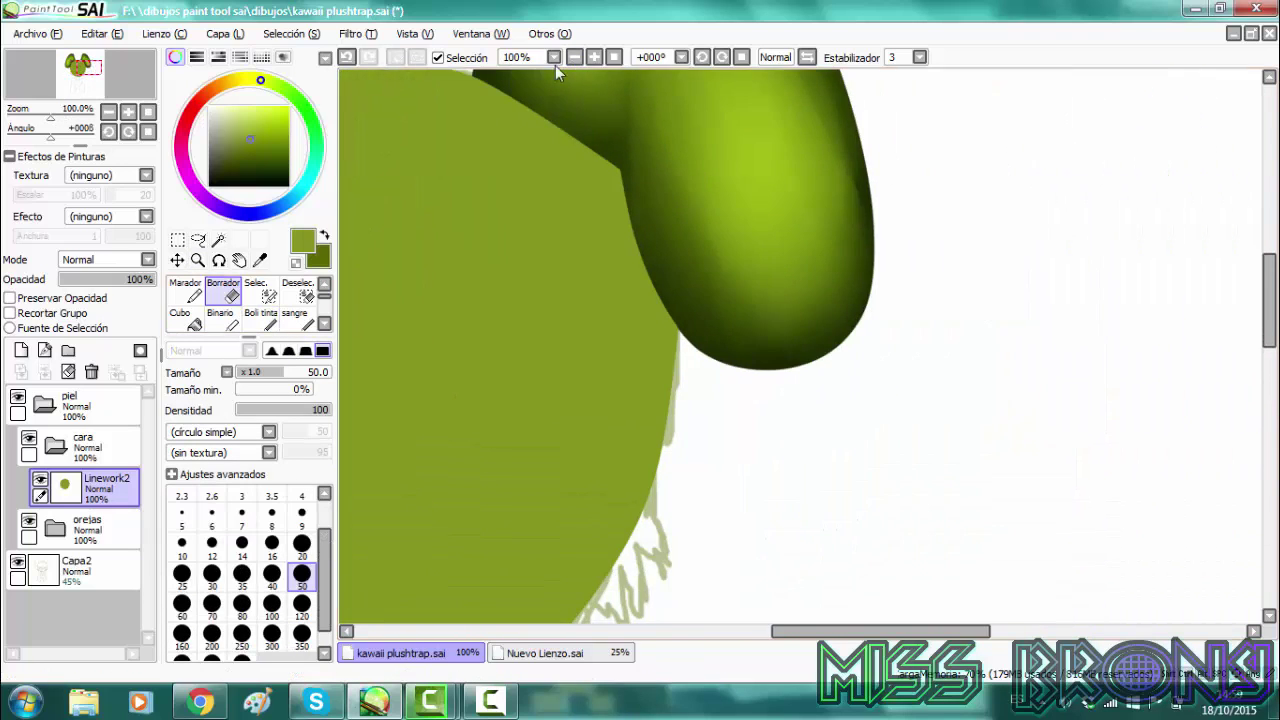
pyautogui.scroll(4, 614, 153)
pyautogui.click(262, 318)
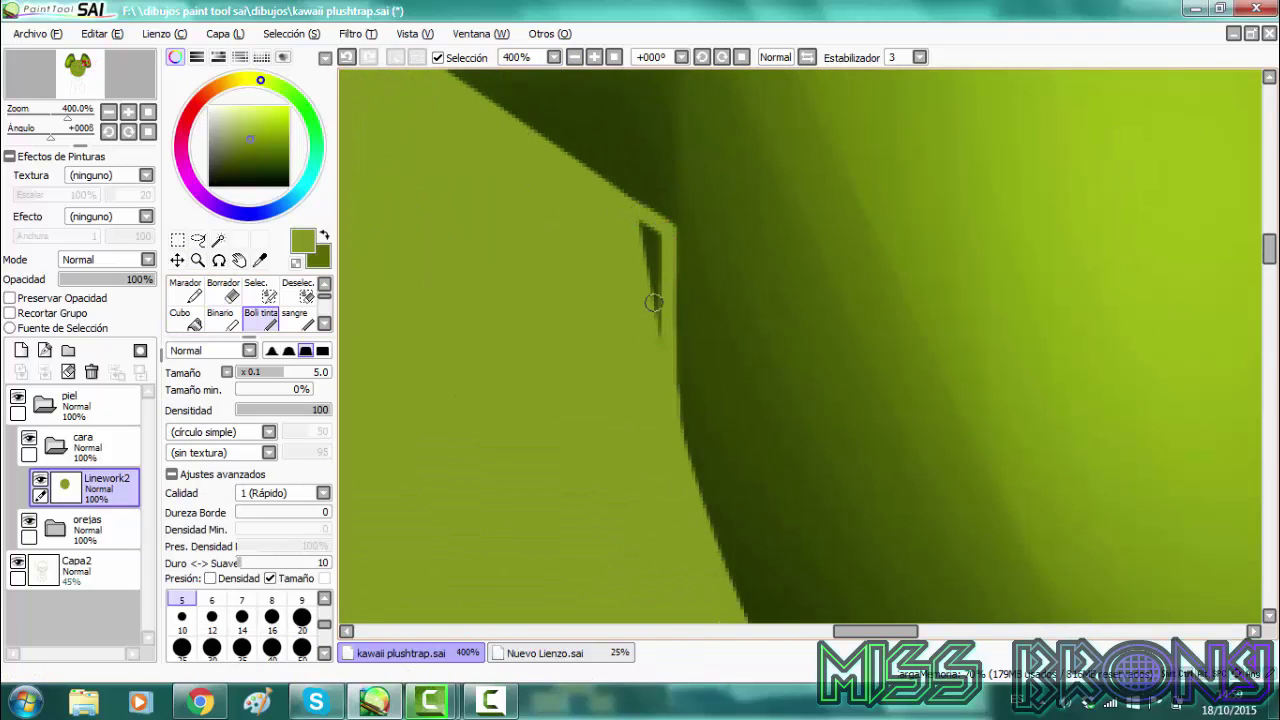
pyautogui.click(613, 58)
pyautogui.click(598, 58)
pyautogui.click(598, 58)
pyautogui.click(598, 58)
pyautogui.click(598, 58)
pyautogui.moveTo(630, 250); pyautogui.dragTo(604, 404)
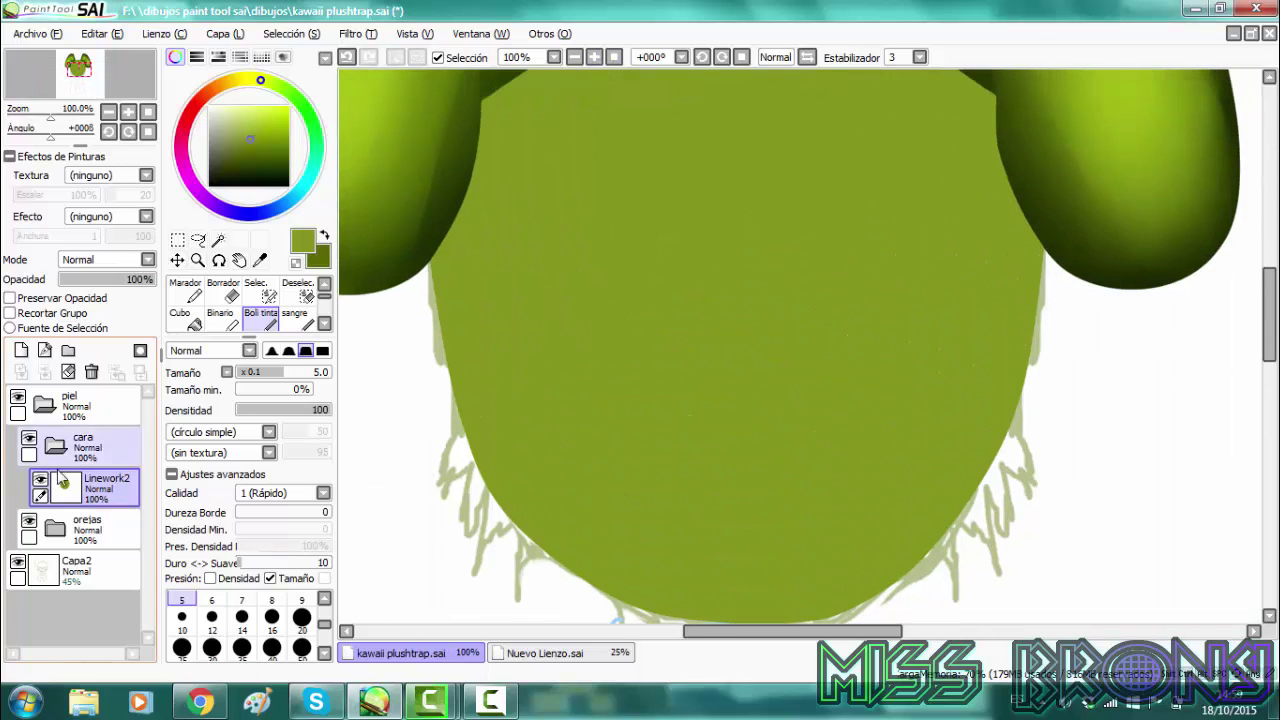
# Lower the opacity of the Linework2 face layer to 70% so the sketch shows through
pyautogui.click(95, 532)
pyautogui.click(105, 488)
pyautogui.moveTo(112, 281); pyautogui.dragTo(128, 281)
pyautogui.press('Left')
pyautogui.press('Left')
pyautogui.press('Down')
pyautogui.press('Down')
pyautogui.press('Right')
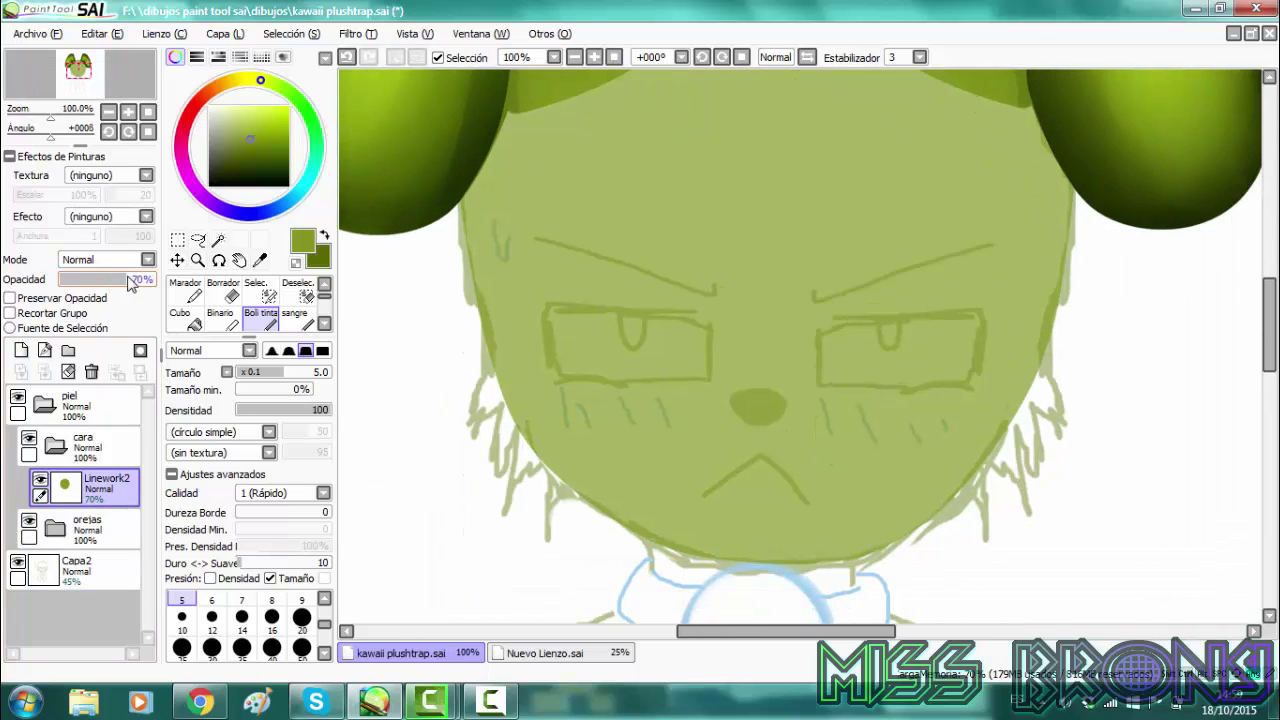
# Add a clipped Multiplicar layer above Linework2 and trace the frowning mouth on it with the Boli tinta brush at size 14
pyautogui.press('pageup')
pyautogui.click(21, 350)
pyautogui.click(9, 313)
pyautogui.click(105, 259)
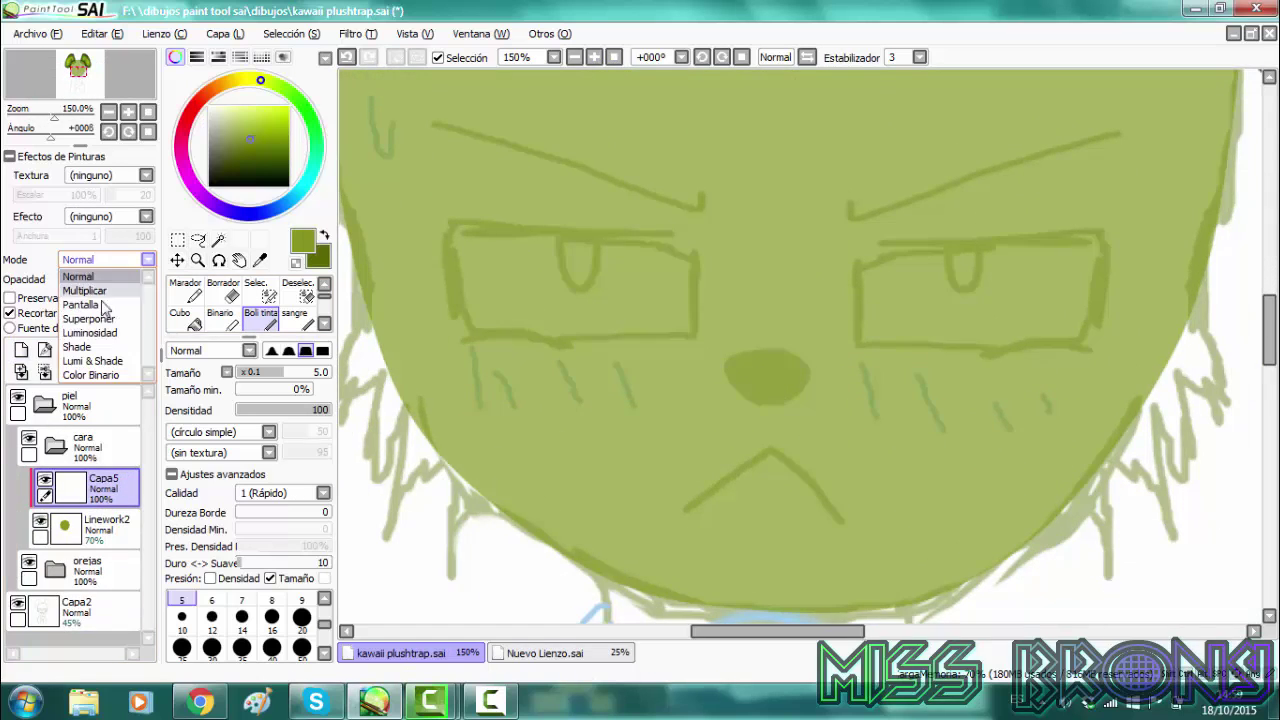
pyautogui.click(85, 283)
pyautogui.click(258, 316)
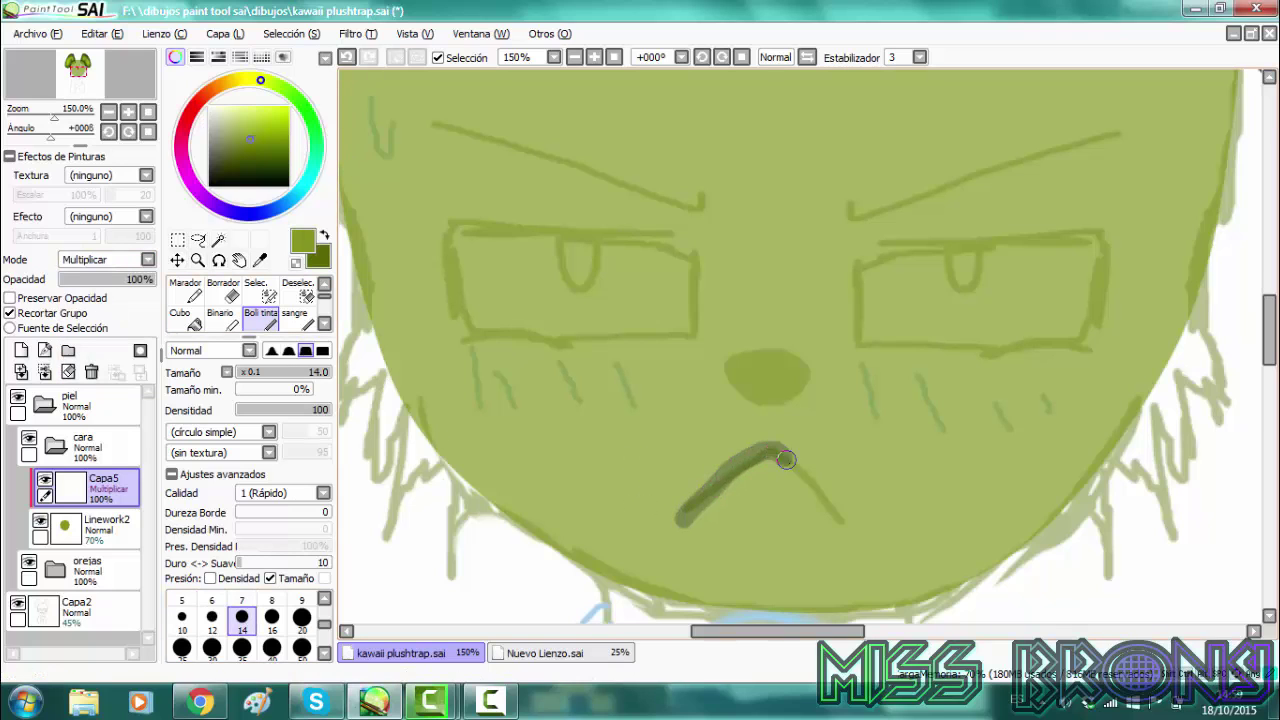
# Try to blend the mouth stroke with the Al Agua brush at size 35, and undo it
pyautogui.click(324, 284)
pyautogui.click(297, 290)
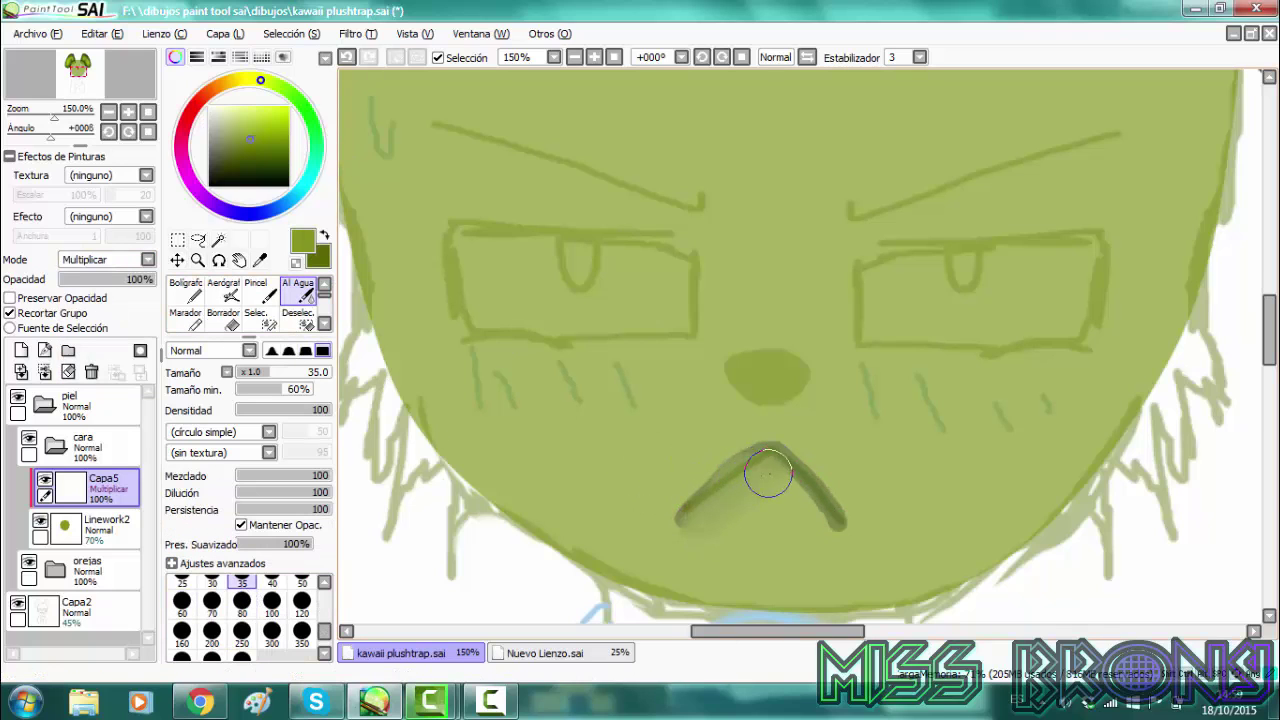
pyautogui.click(347, 58)
# Paint shadows on the face along the top of the head and beside both ears with the Bolígrafo brush at size 40
pyautogui.moveTo(600, 200); pyautogui.dragTo(632, 503)
pyautogui.moveTo(600, 300); pyautogui.dragTo(658, 358)
pyautogui.click(186, 291)
pyautogui.moveTo(430, 490); pyautogui.dragTo(535, 165)
pyautogui.moveTo(700, 250); pyautogui.dragTo(550, 400)
pyautogui.moveTo(423, 280)
pyautogui.mouseDown()
pyautogui.moveTo(672, 190)
pyautogui.moveTo(1006, 236)
pyautogui.mouseUp()
pyautogui.moveTo(889, 183); pyautogui.dragTo(1082, 378)
pyautogui.moveTo(1000, 450); pyautogui.dragTo(1010, 300)
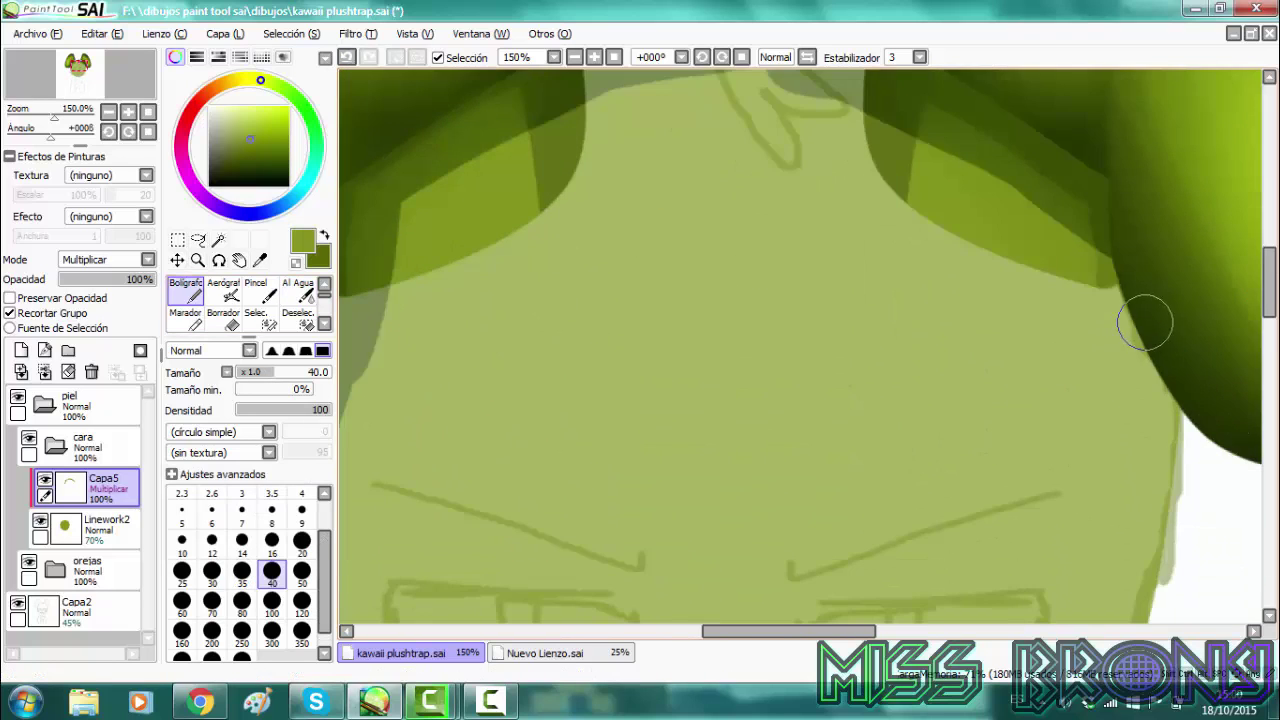
pyautogui.moveTo(1092, 218); pyautogui.dragTo(1152, 490)
pyautogui.moveTo(1100, 400); pyautogui.dragTo(1120, 370)
# Trace both slanted eyebrows on the Multiplicar layer with the Bolígrafo brush at size 20
pyautogui.scroll(-4, 800, 346)
pyautogui.hscroll(-1, 800, 346)
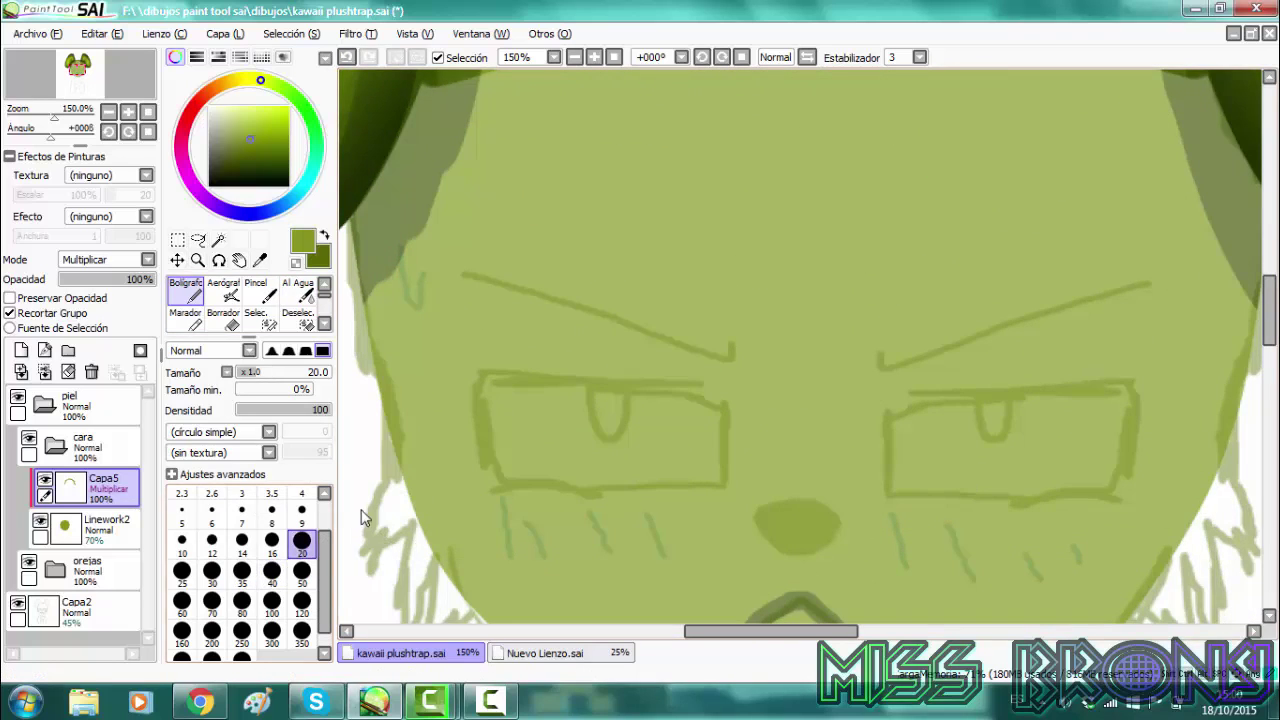
pyautogui.moveTo(709, 348); pyautogui.dragTo(465, 268)
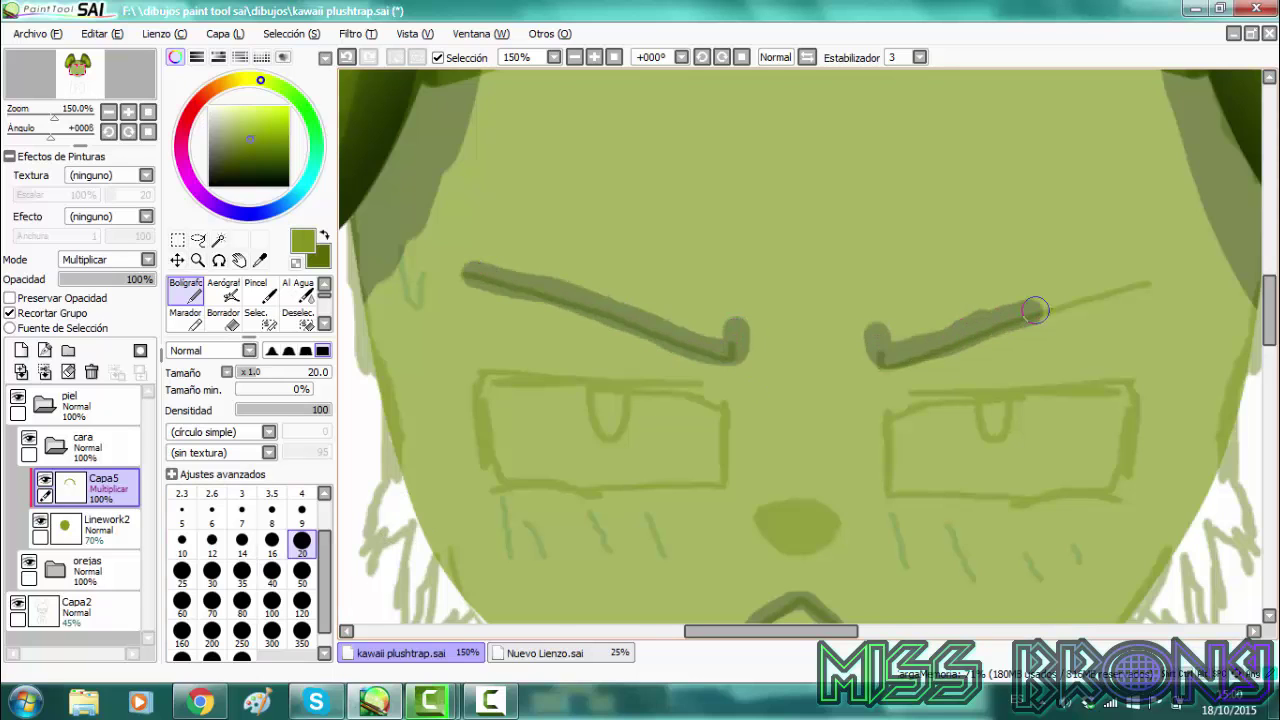
pyautogui.moveTo(1035, 310); pyautogui.dragTo(1154, 286)
pyautogui.moveTo(1126, 437); pyautogui.dragTo(1154, 260)
# Restore the opacity of the Linework2 face layer to 100%
pyautogui.click(106, 526)
pyautogui.moveTo(143, 281); pyautogui.dragTo(158, 281)
# Try to widen the left edge of the face with a stroke on Linework2, and undo it
pyautogui.moveTo(400, 265); pyautogui.dragTo(402, 352)
pyautogui.moveTo(407, 348); pyautogui.dragTo(378, 109)
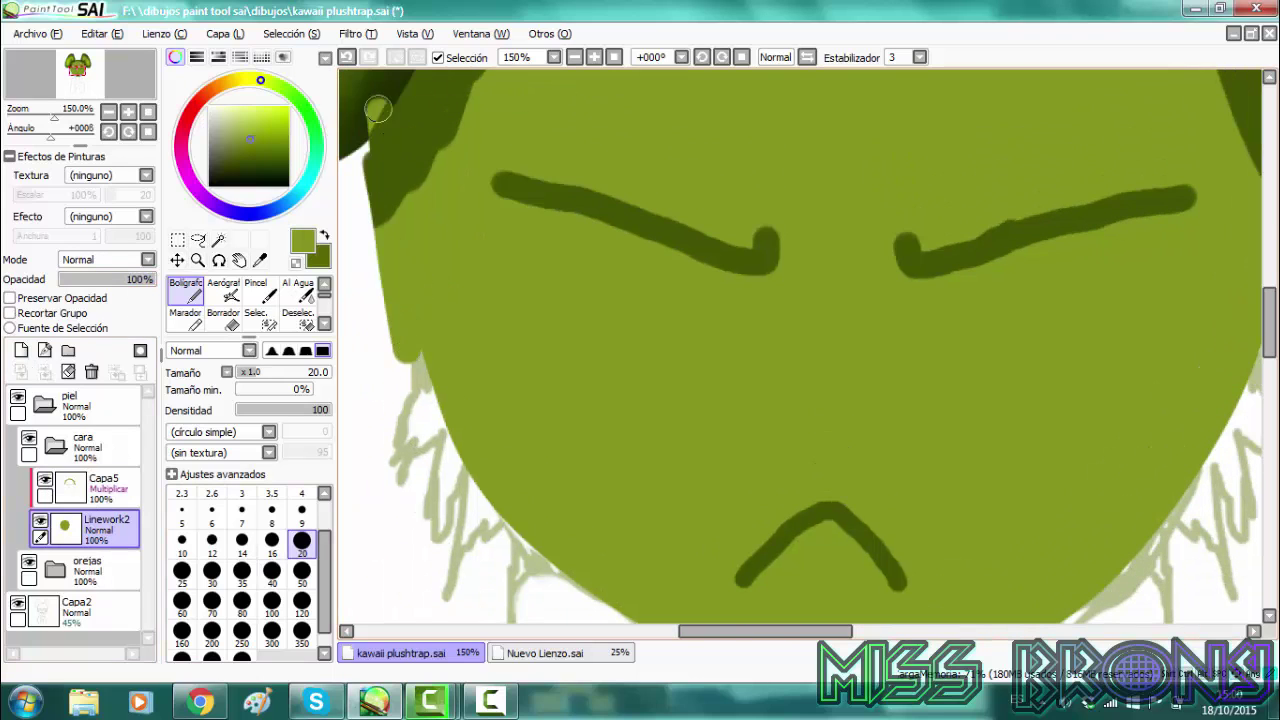
pyautogui.hotkey('ctrl', 'z')
# Paint a dark shadow band around the cheeks and chin on Capa5 with the Bolígrafo brush at size 20
pyautogui.click(127, 490)
pyautogui.moveTo(443, 437)
pyautogui.mouseDown()
pyautogui.moveTo(391, 190)
pyautogui.moveTo(506, 505)
pyautogui.moveTo(714, 643)
pyautogui.moveTo(1111, 460)
pyautogui.moveTo(1189, 269)
pyautogui.moveTo(1185, 315)
pyautogui.mouseUp()
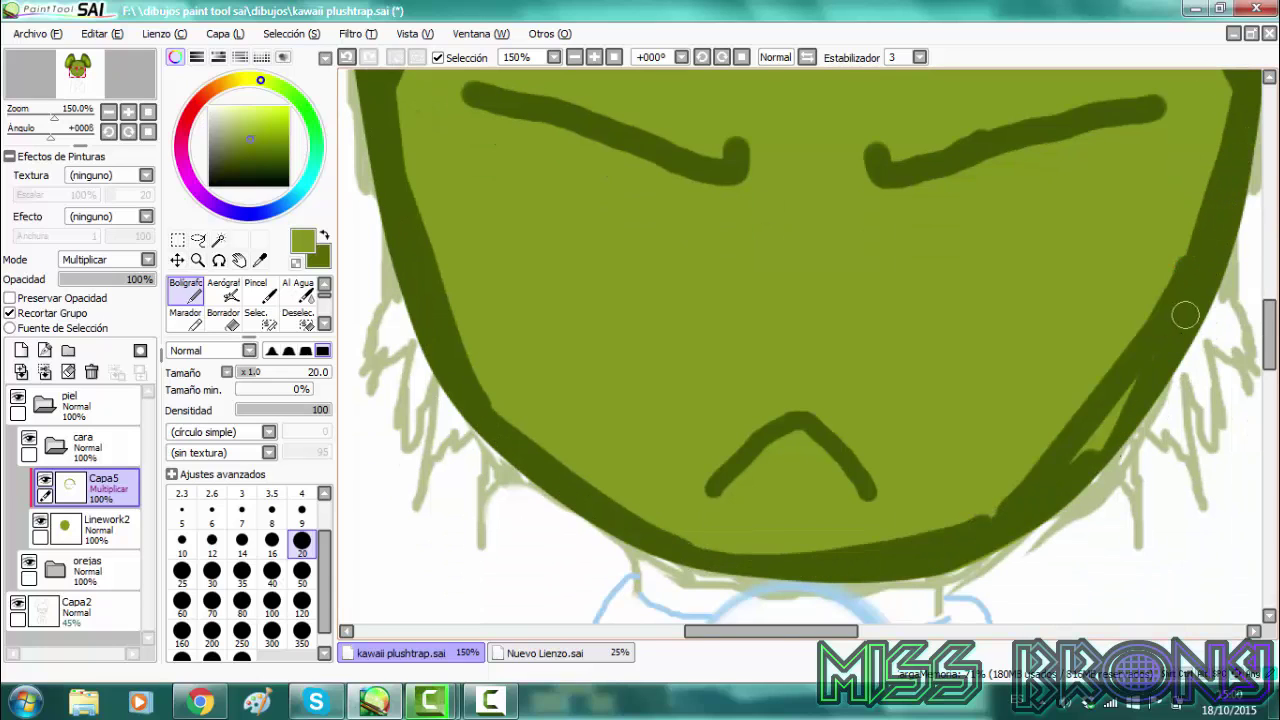
# Soften both sides of the left eyebrow stroke with the Al Agua brush at size 35 and density 62, redoing the first attempt
pyautogui.click(297, 290)
pyautogui.moveTo(470, 100)
pyautogui.mouseDown()
pyautogui.moveTo(716, 206)
pyautogui.moveTo(546, 151)
pyautogui.moveTo(703, 217)
pyautogui.mouseUp()
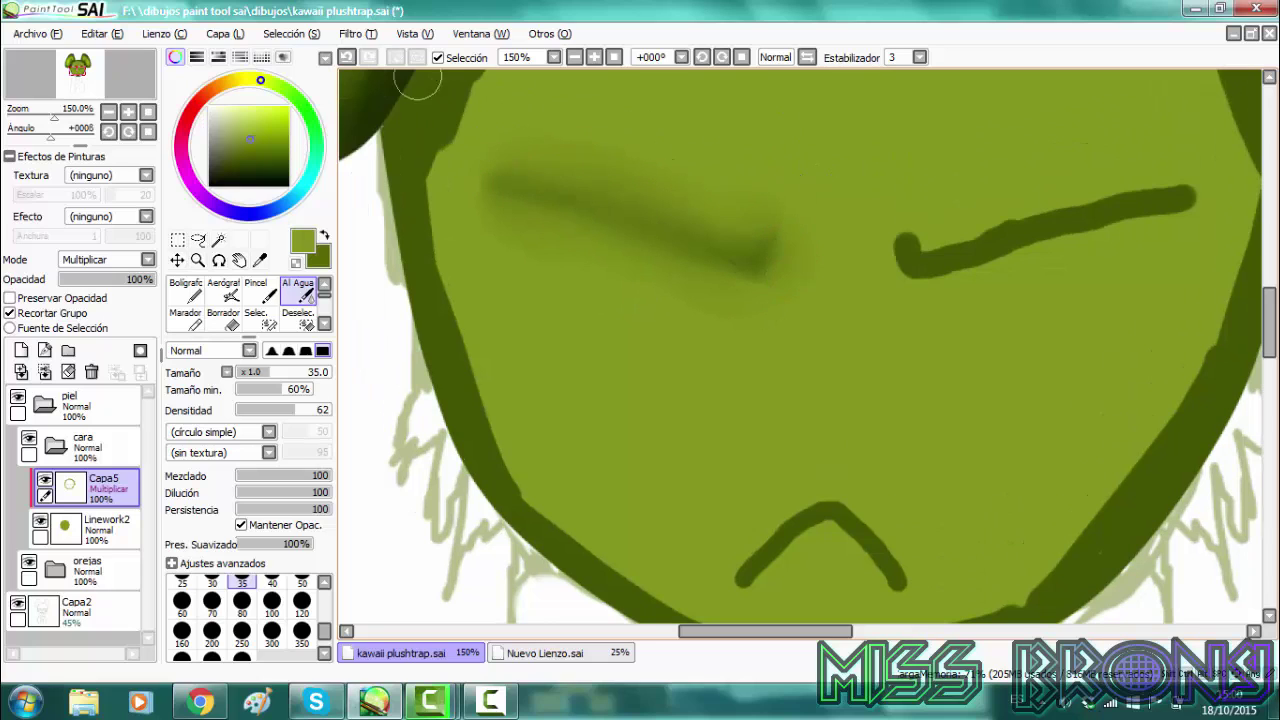
pyautogui.click(346, 57)
pyautogui.moveTo(497, 180)
pyautogui.mouseDown()
pyautogui.moveTo(614, 229)
pyautogui.moveTo(779, 262)
pyautogui.mouseUp()
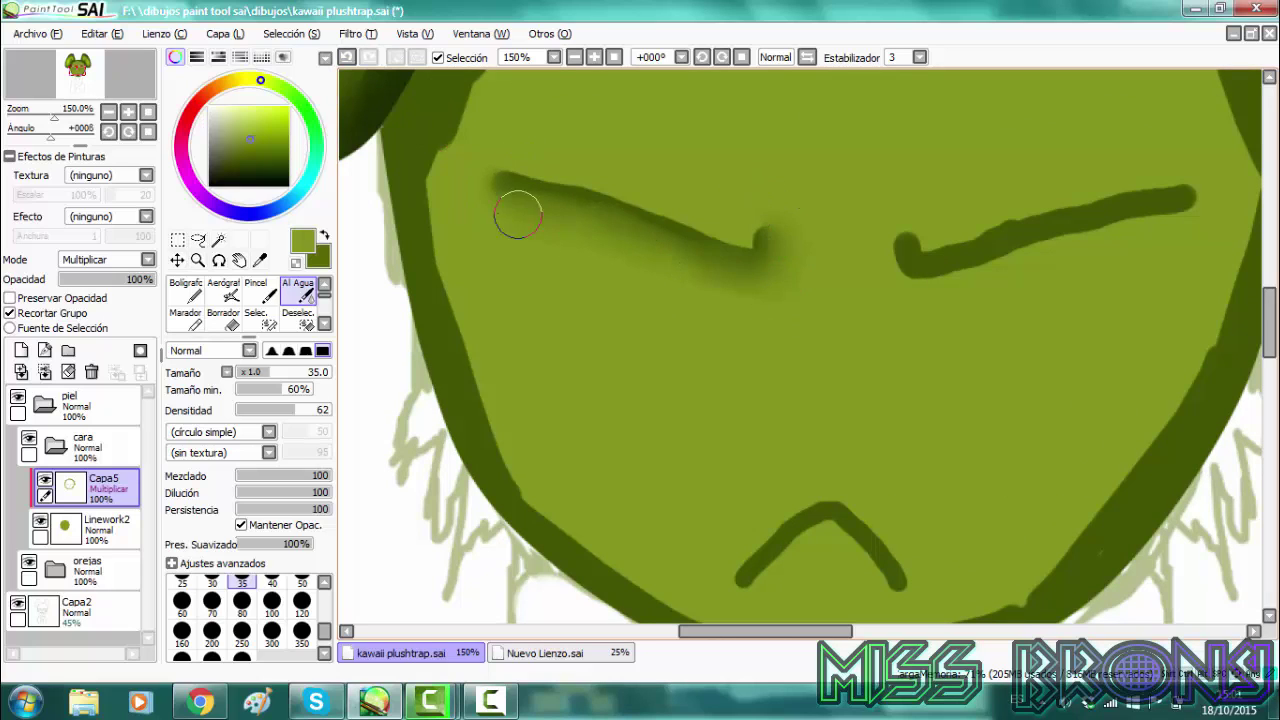
pyautogui.moveTo(497, 178); pyautogui.dragTo(614, 186)
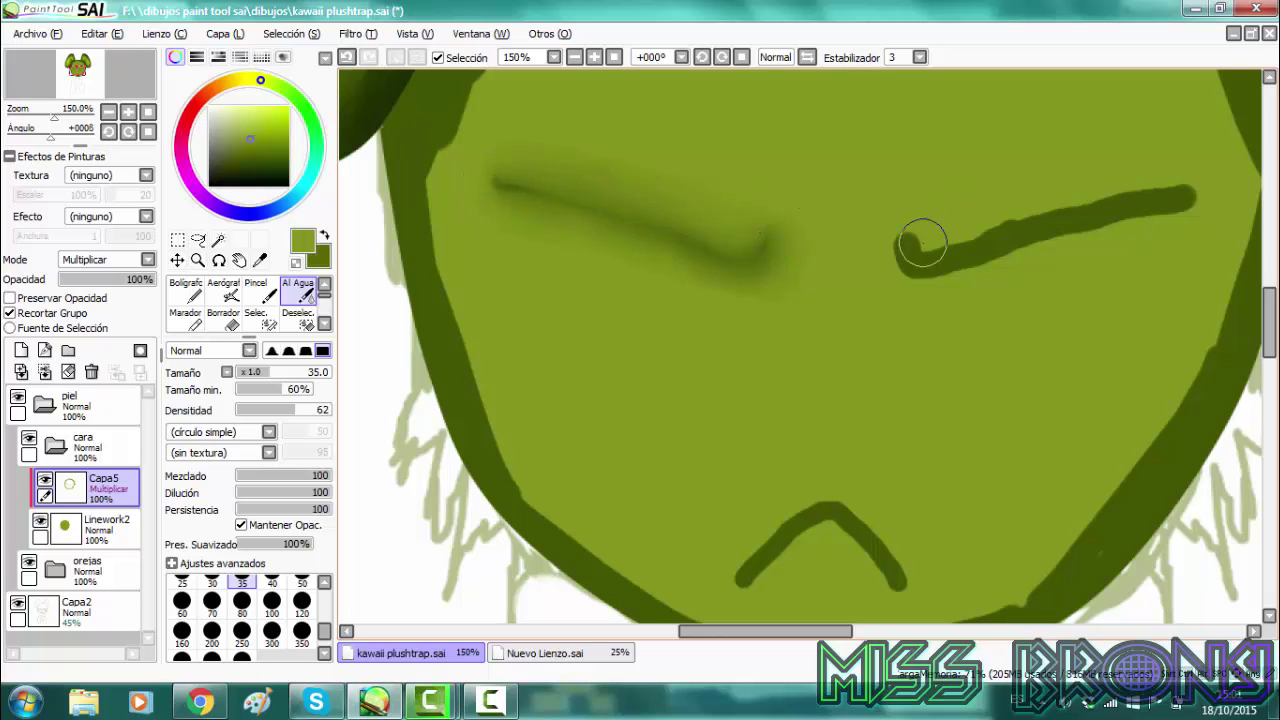
# Soften the right eyebrow stroke with the Al Agua brush at size 35, and both sides of the mouth stroke at size 25
pyautogui.moveTo(922, 242); pyautogui.dragTo(1096, 198)
pyautogui.moveTo(1030, 237); pyautogui.dragTo(1172, 183)
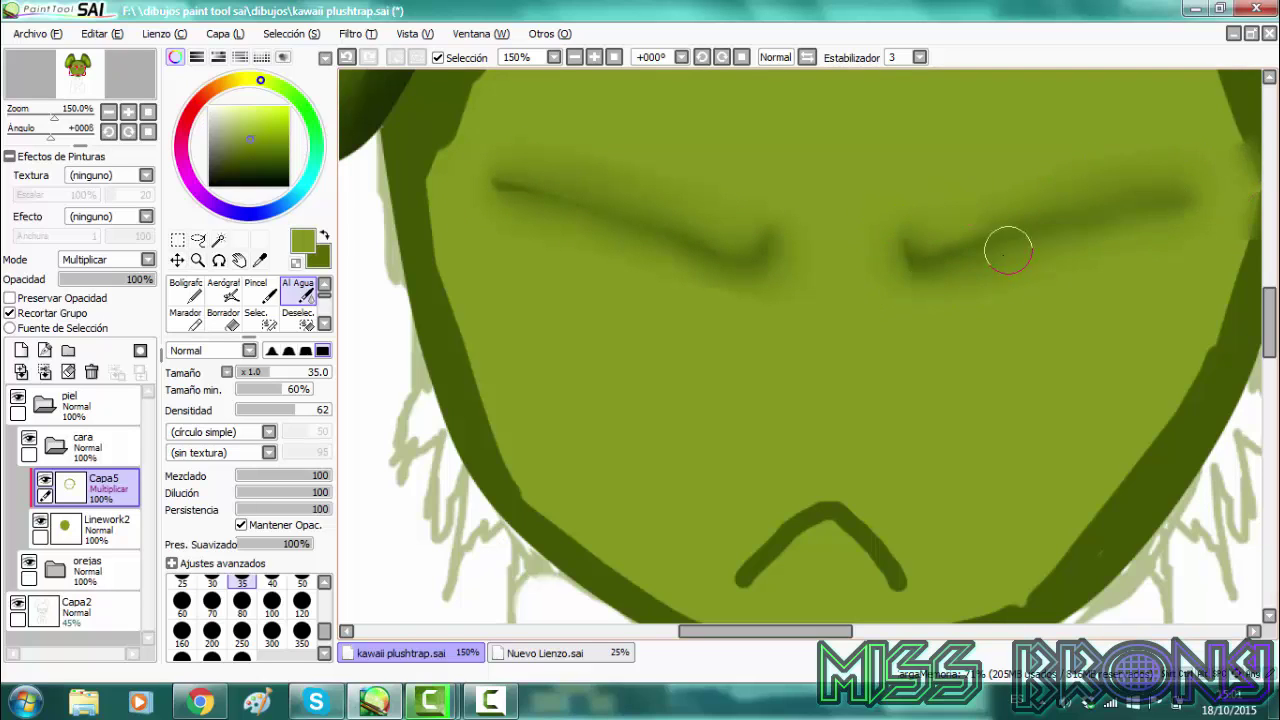
pyautogui.moveTo(460, 457); pyautogui.dragTo(460, 275)
pyautogui.scroll(2, 460, 457)
pyautogui.moveTo(460, 457); pyautogui.dragTo(402, 485)
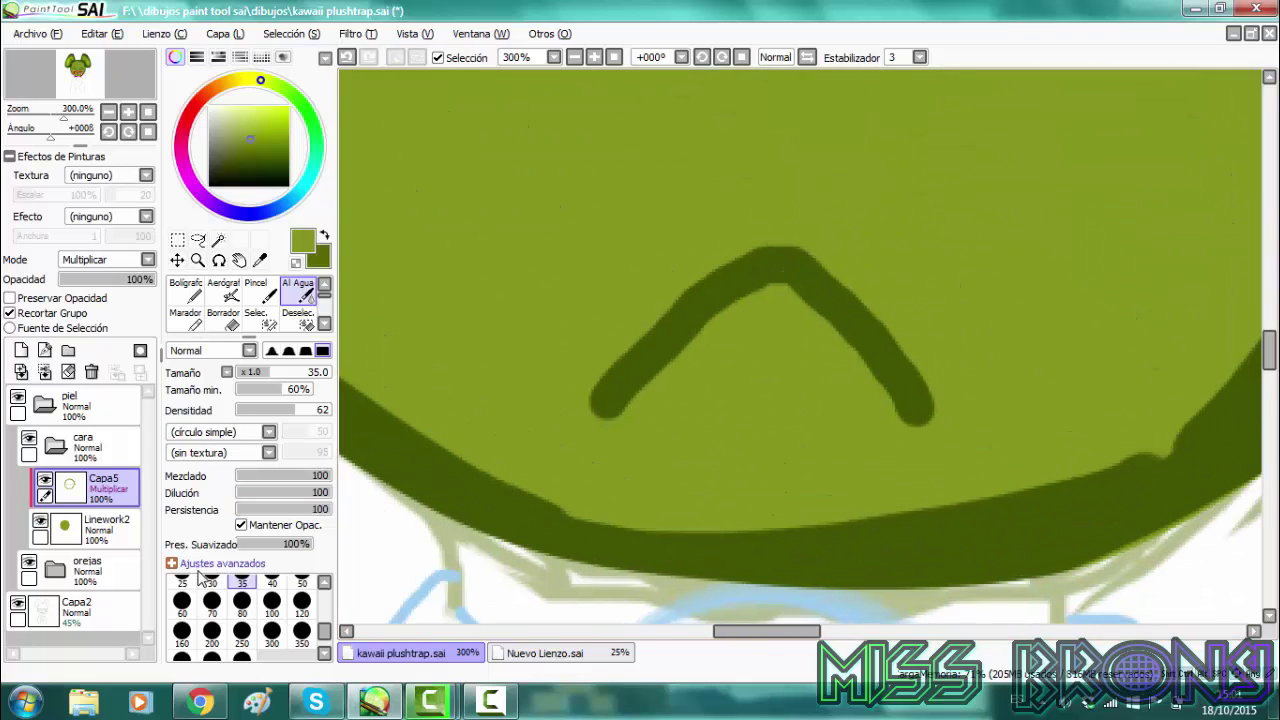
pyautogui.click(182, 582)
pyautogui.moveTo(700, 340)
pyautogui.mouseDown()
pyautogui.moveTo(650, 415)
pyautogui.moveTo(831, 346)
pyautogui.moveTo(951, 380)
pyautogui.moveTo(808, 247)
pyautogui.mouseUp()
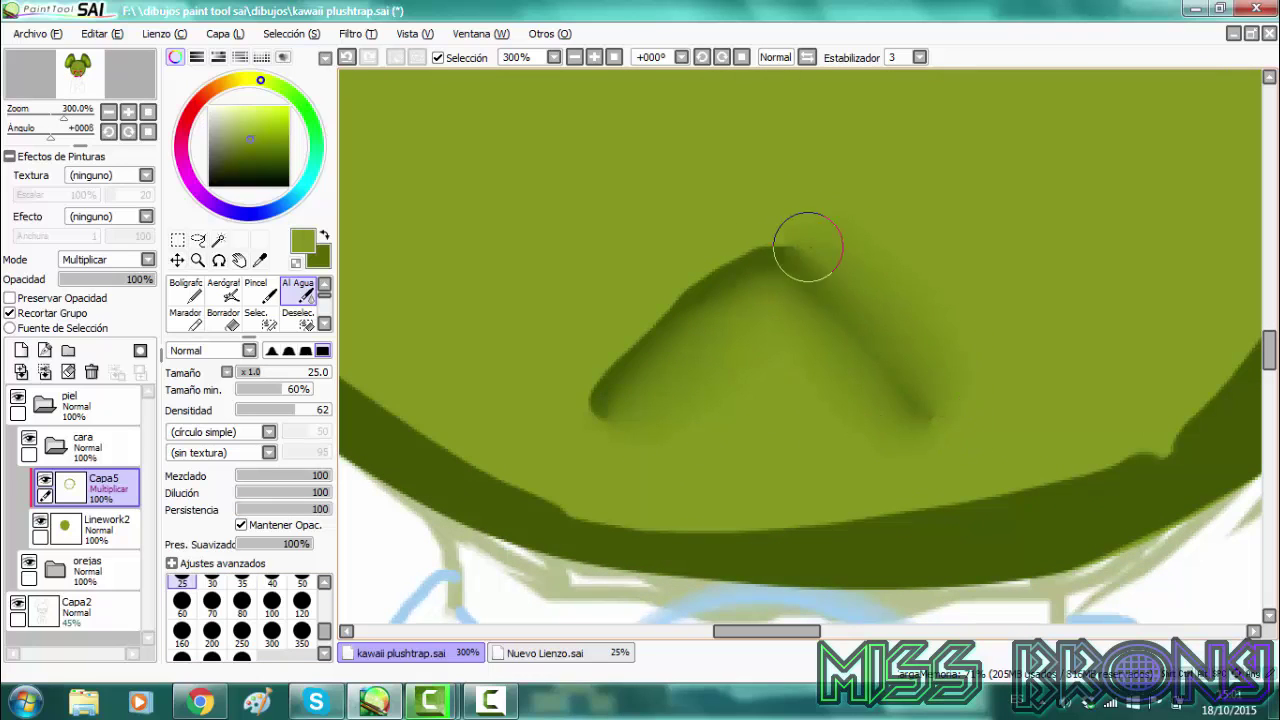
pyautogui.moveTo(744, 209)
pyautogui.mouseDown()
pyautogui.moveTo(597, 346)
pyautogui.moveTo(807, 205)
pyautogui.mouseUp()
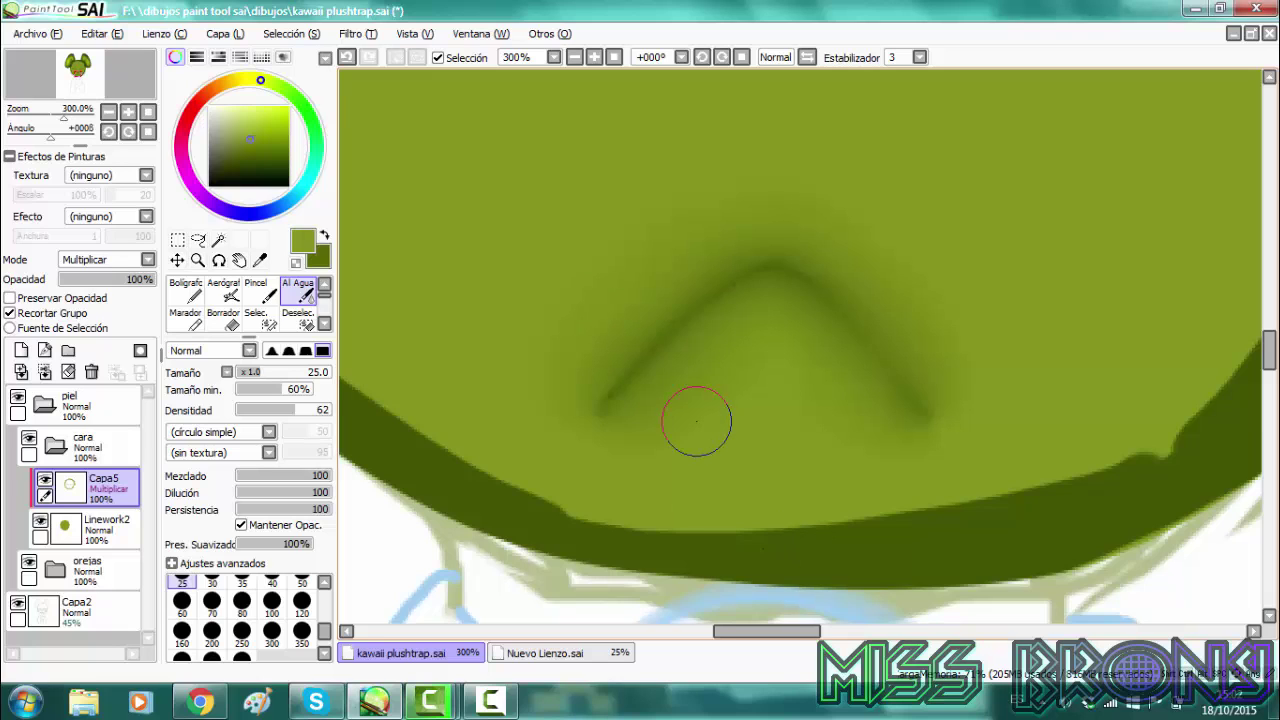
# Blend the inner edge of the face shadow along the chin and right cheek at size 25 and the left cheek at size 40
pyautogui.press('Up')
pyautogui.press('Left')
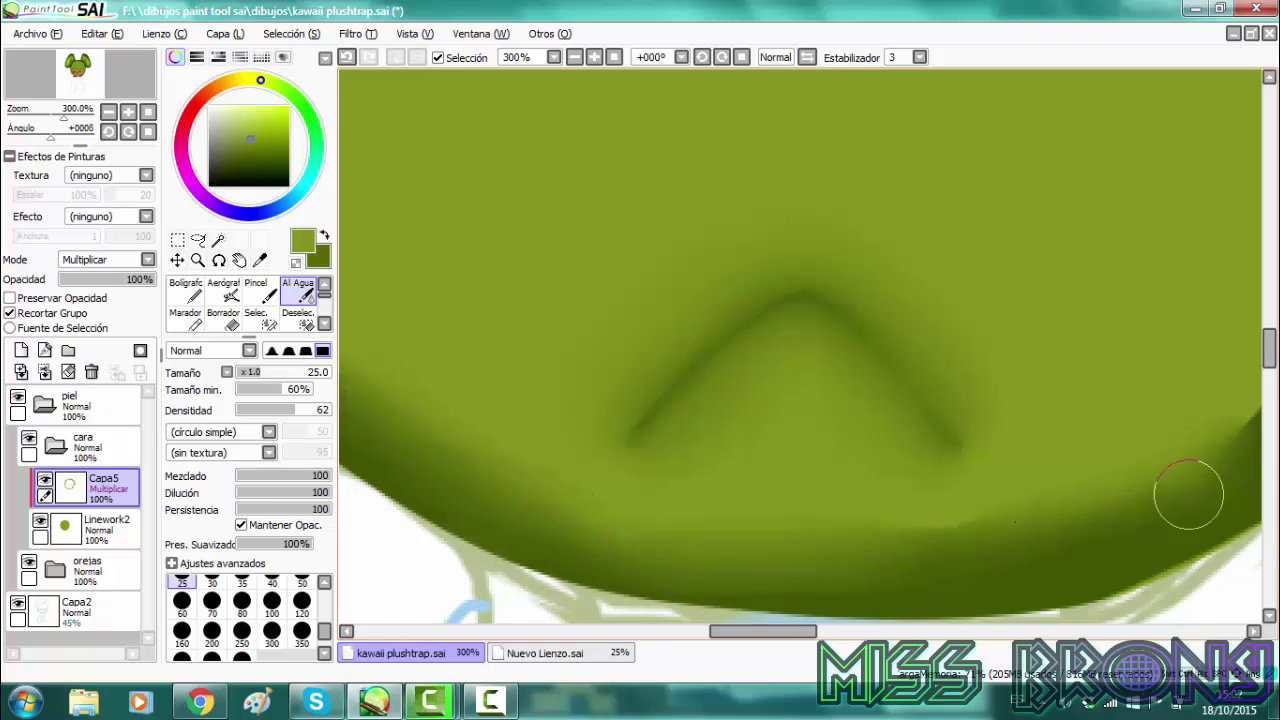
pyautogui.scroll(-3, 1186, 491)
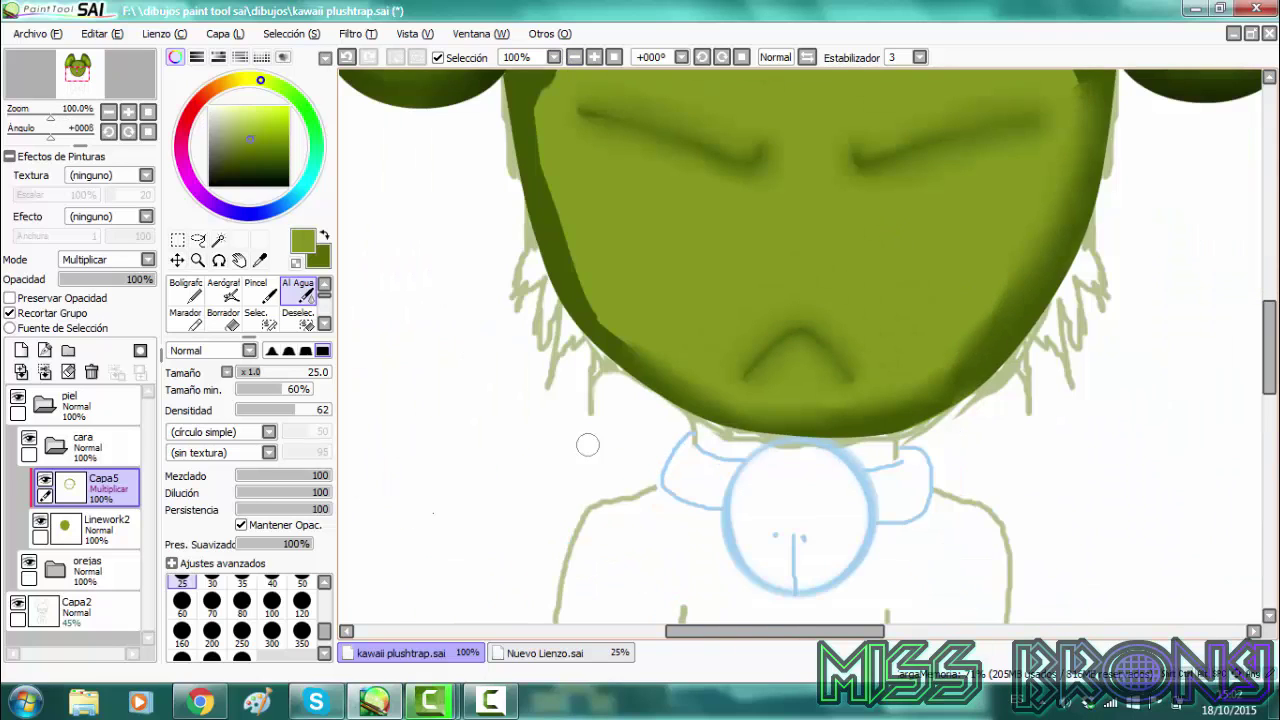
pyautogui.click(272, 582)
pyautogui.moveTo(640, 350)
pyautogui.mouseDown()
pyautogui.moveTo(574, 206)
pyautogui.moveTo(552, 101)
pyautogui.mouseUp()
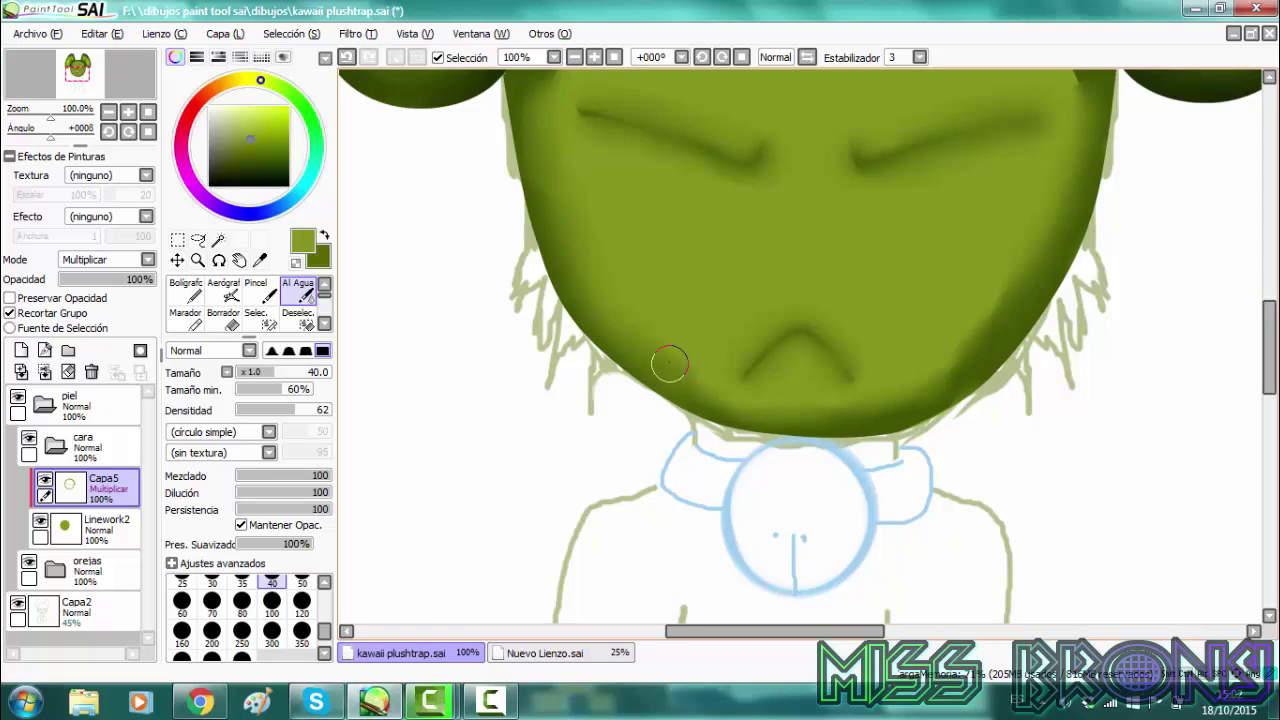
pyautogui.scroll(3, 1029, 306)
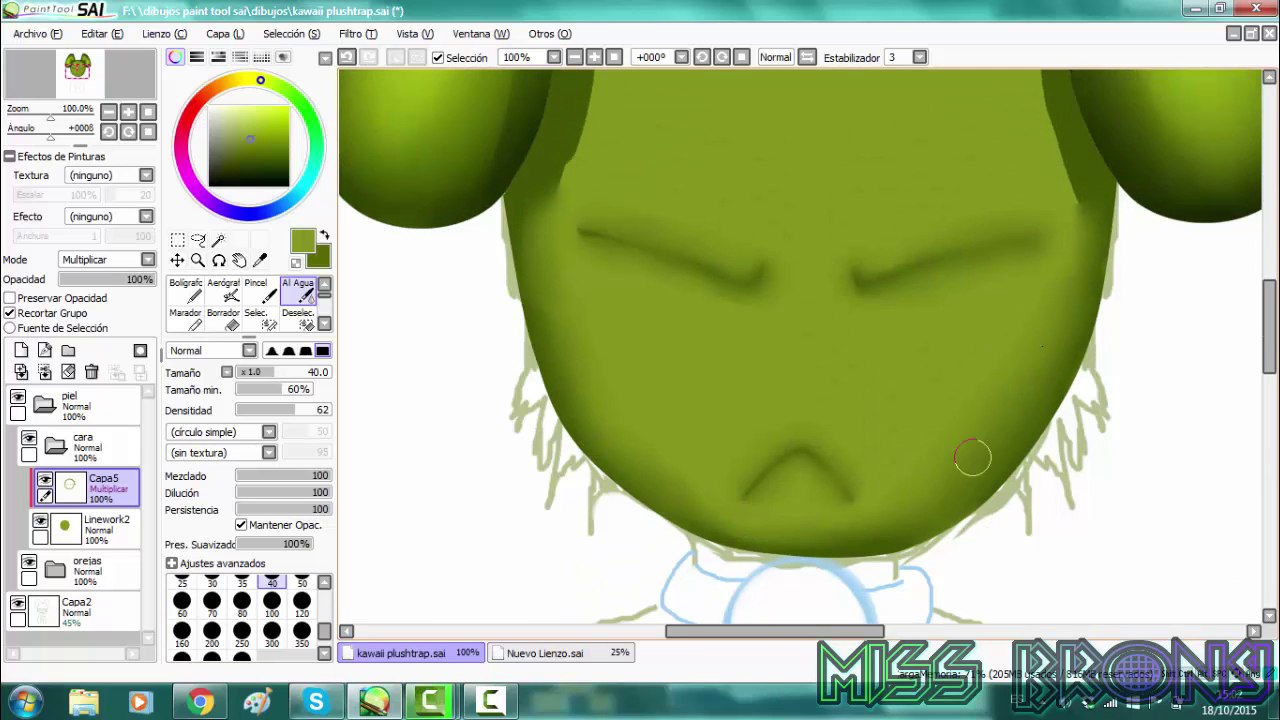
# Blend the shadow edge at both temples and across the top of the head with the Al Agua brush at size 40
pyautogui.moveTo(560, 188); pyautogui.dragTo(571, 160)
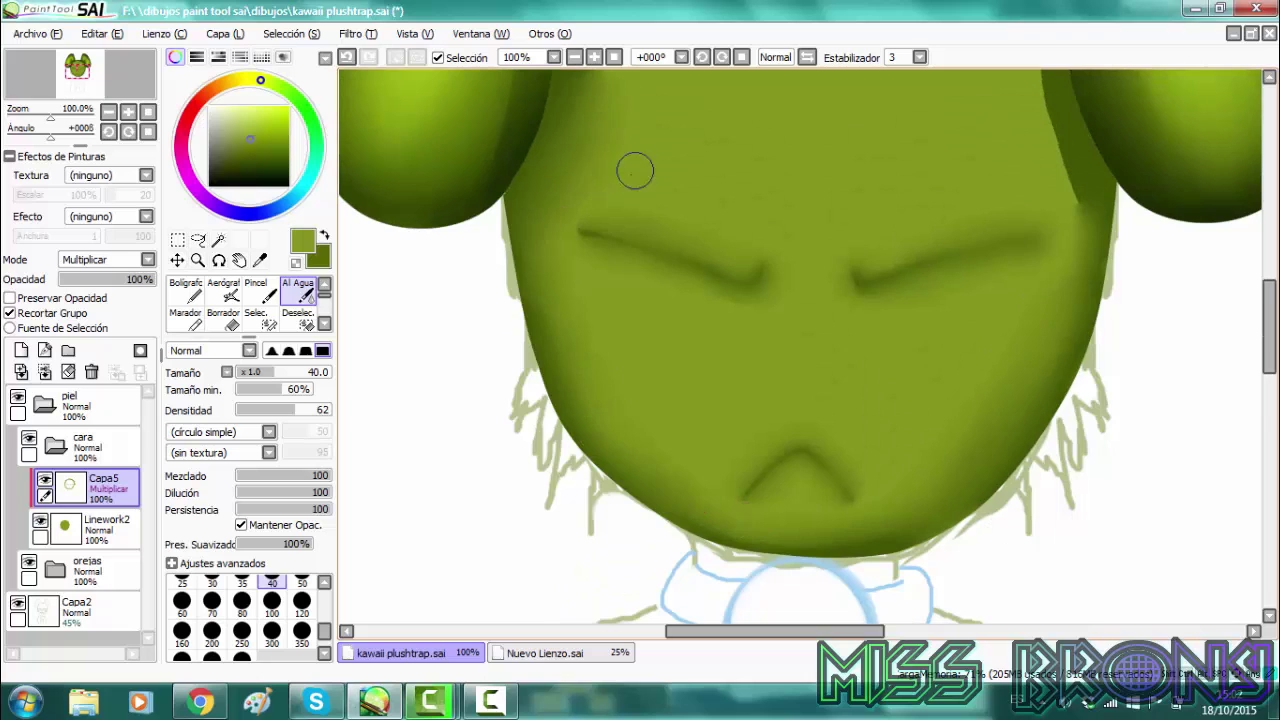
pyautogui.scroll(5, 560, 334)
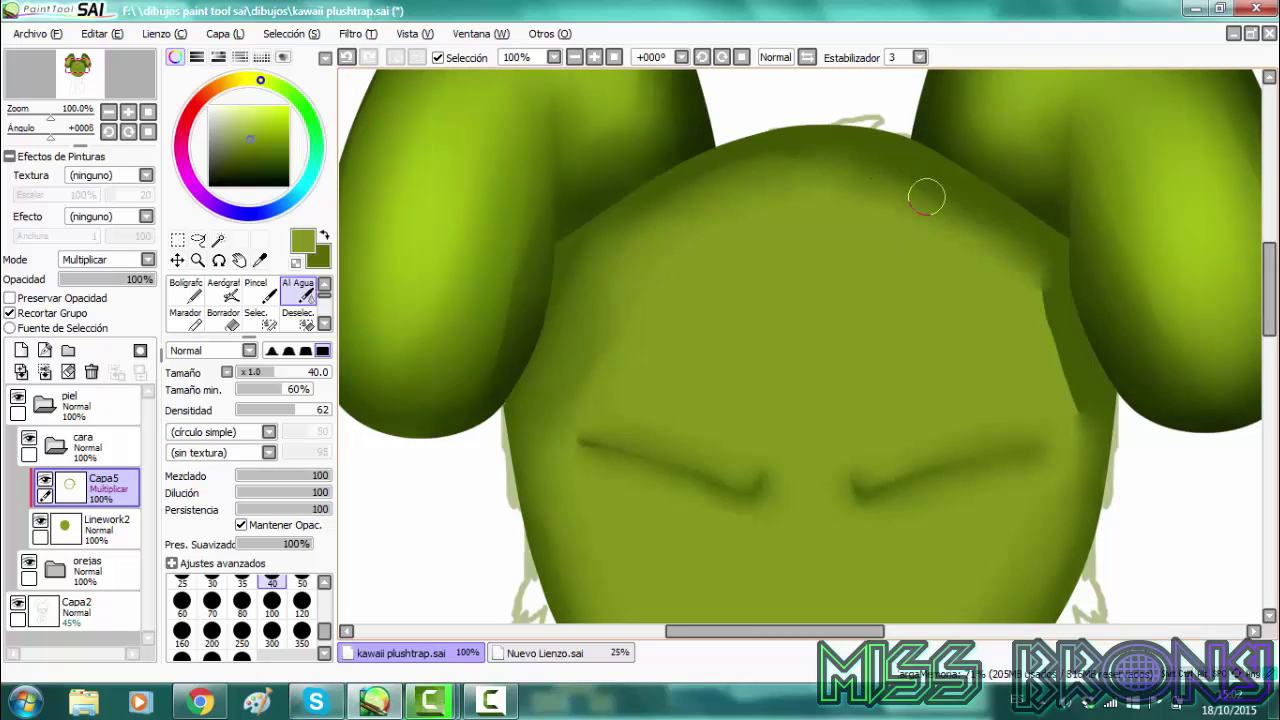
pyautogui.moveTo(1060, 315); pyautogui.dragTo(1074, 422)
pyautogui.click(701, 57)
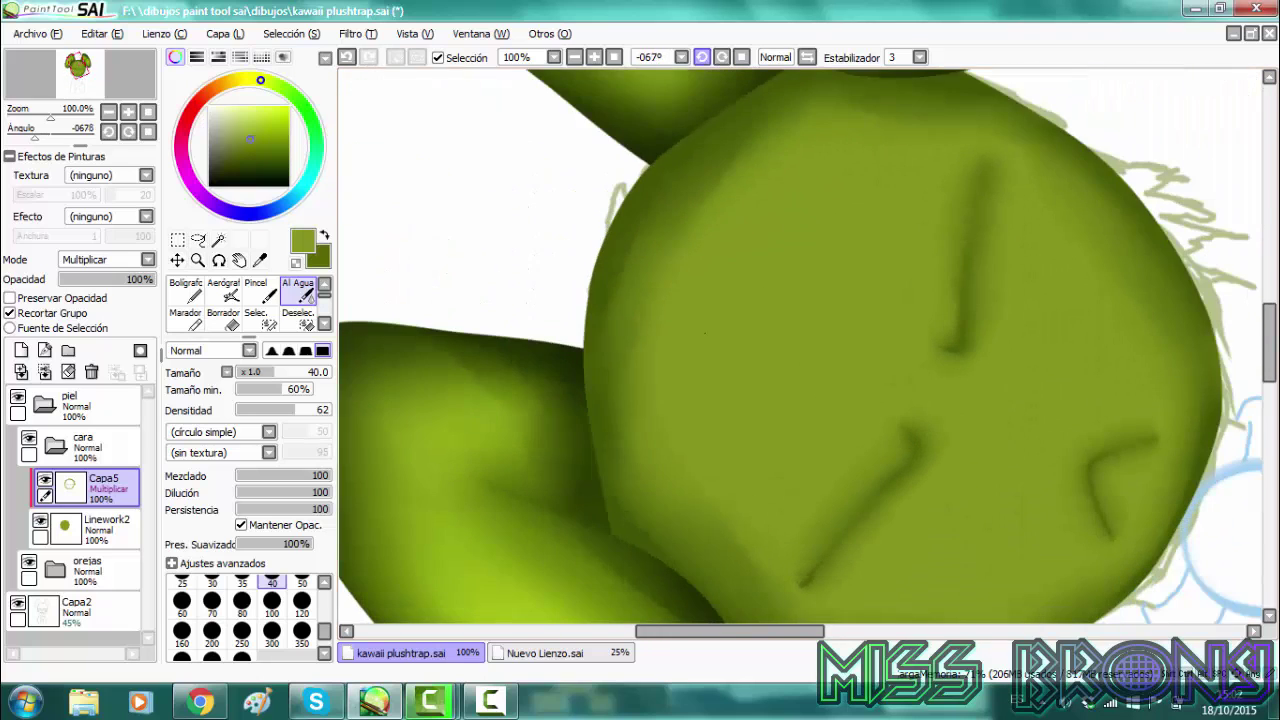
pyautogui.click(741, 57)
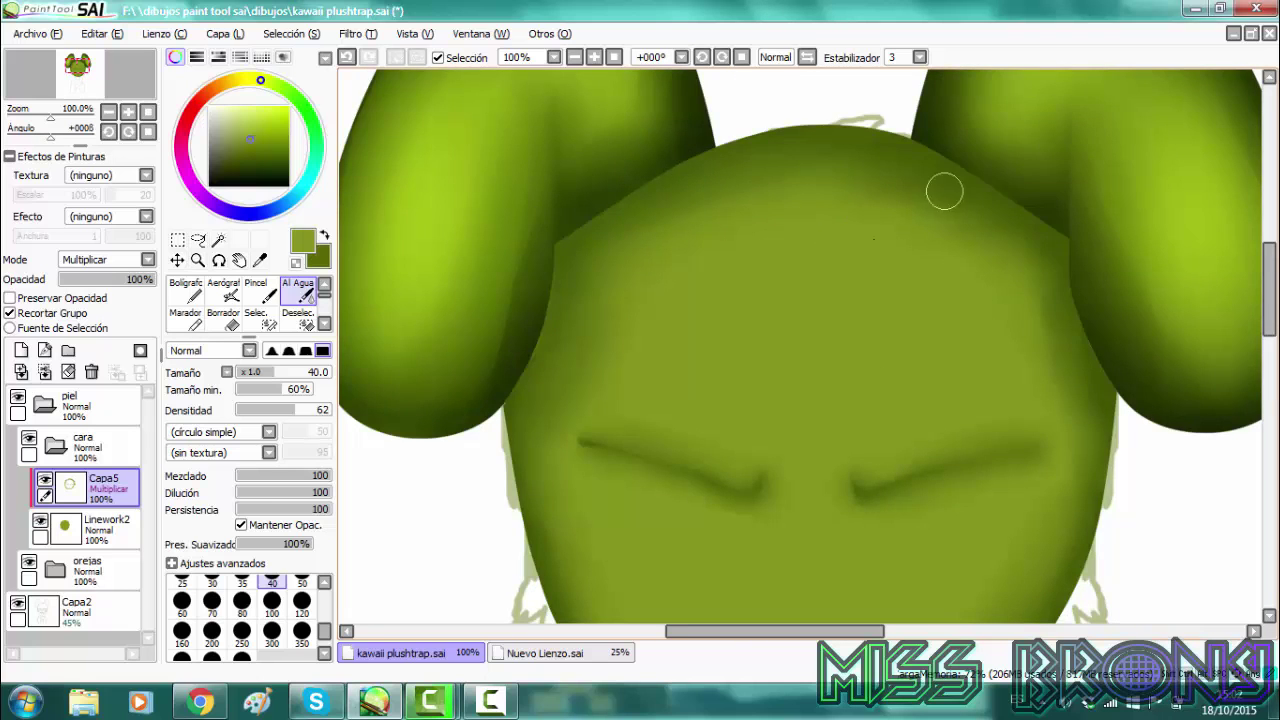
pyautogui.scroll(-6, 586, 206)
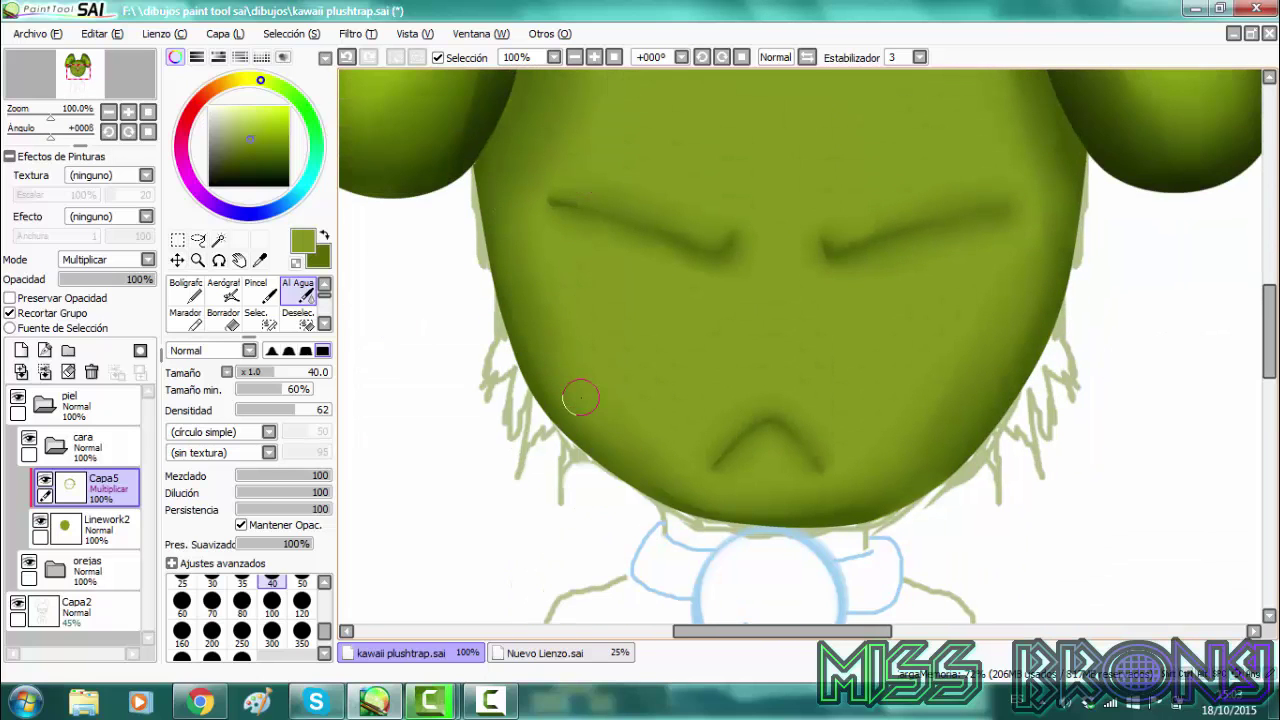
pyautogui.scroll(5, 580, 398)
pyautogui.click(215, 698)
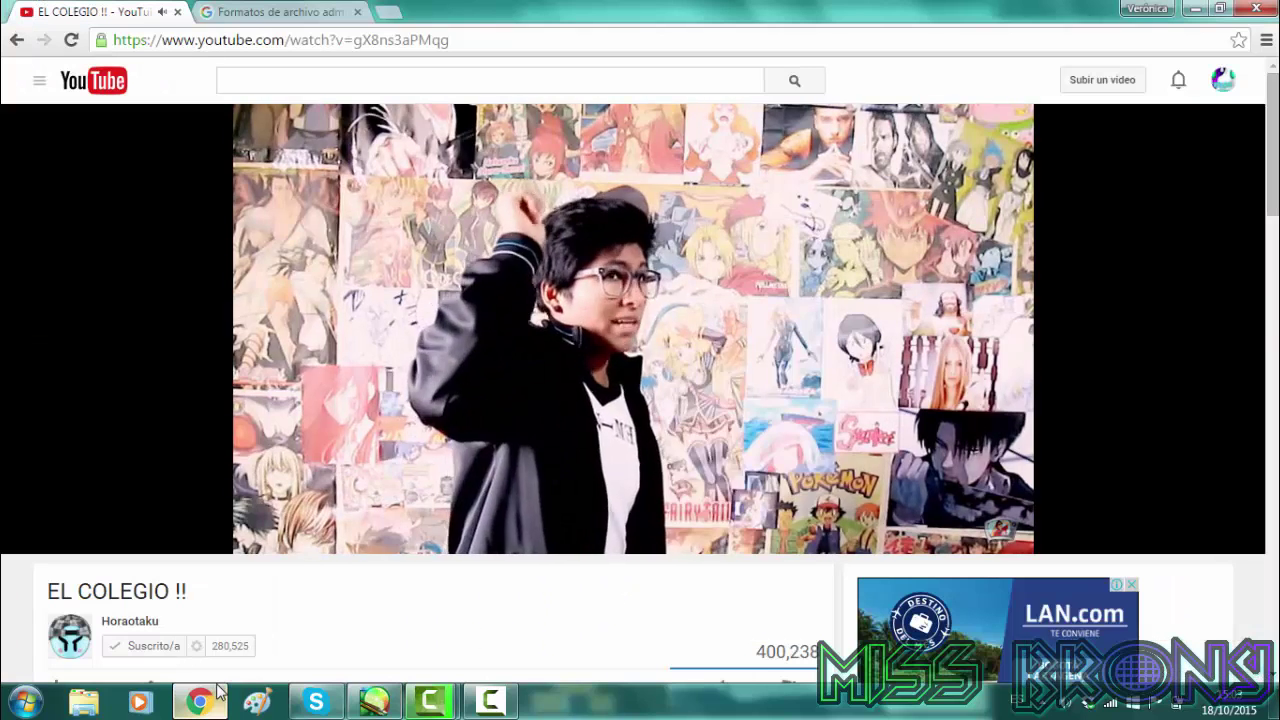
pyautogui.click(374, 700)
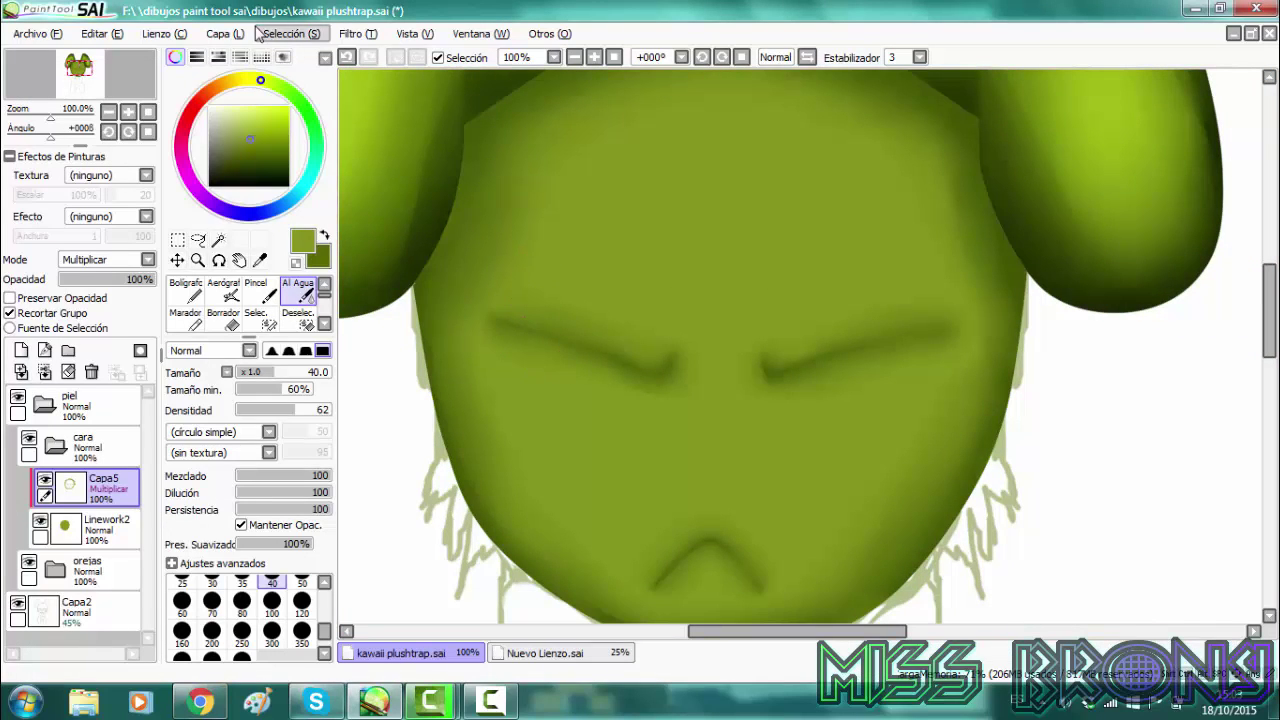
# Duplicate the Capa5 shadow layer and go over the opacity-locked copy in dark green with the Bolígrafo at size 500, releasing the lock when done
pyautogui.click(228, 34)
pyautogui.click(250, 113)
pyautogui.click(185, 289)
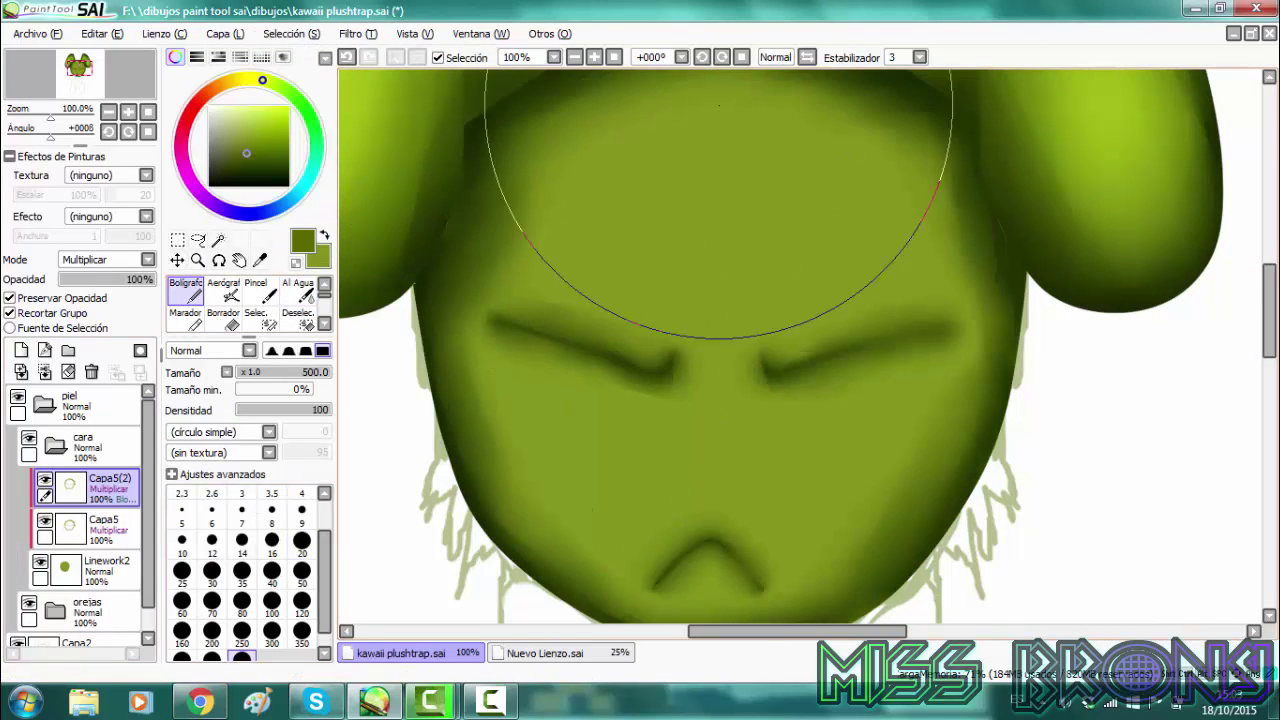
pyautogui.scroll(-1, 680, 350)
pyautogui.click(27, 313)
pyautogui.click(27, 313)
pyautogui.click(27, 299)
# Blend the eyebrows, mouth and face-edge shadows on the duplicated shadow layer with the Al Agua brush at size 100
pyautogui.click(299, 293)
pyautogui.click(272, 602)
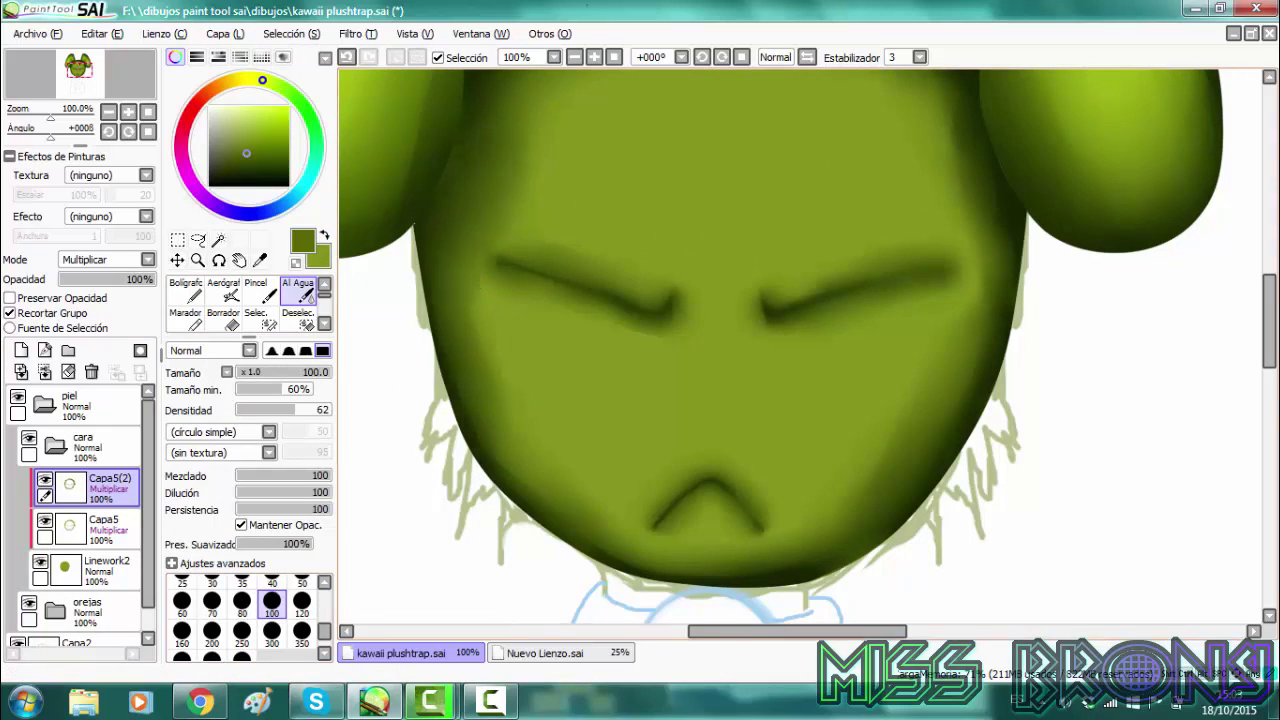
pyautogui.moveTo(496, 260); pyautogui.dragTo(668, 308)
pyautogui.moveTo(694, 466); pyautogui.dragTo(764, 530)
pyautogui.moveTo(772, 314); pyautogui.dragTo(948, 268)
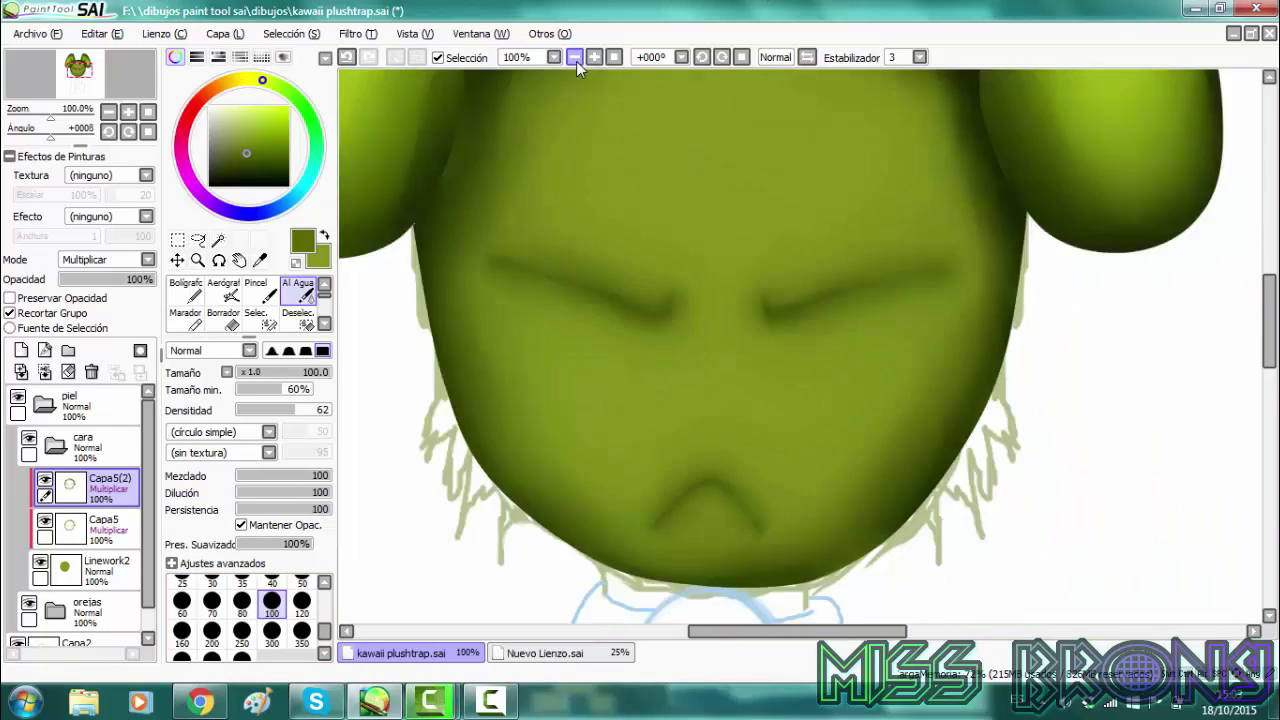
# Add a clipped layer in Luminosidad mode above the duplicated face shadow layer
pyautogui.click(576, 61)
pyautogui.scroll(1, 696, 257)
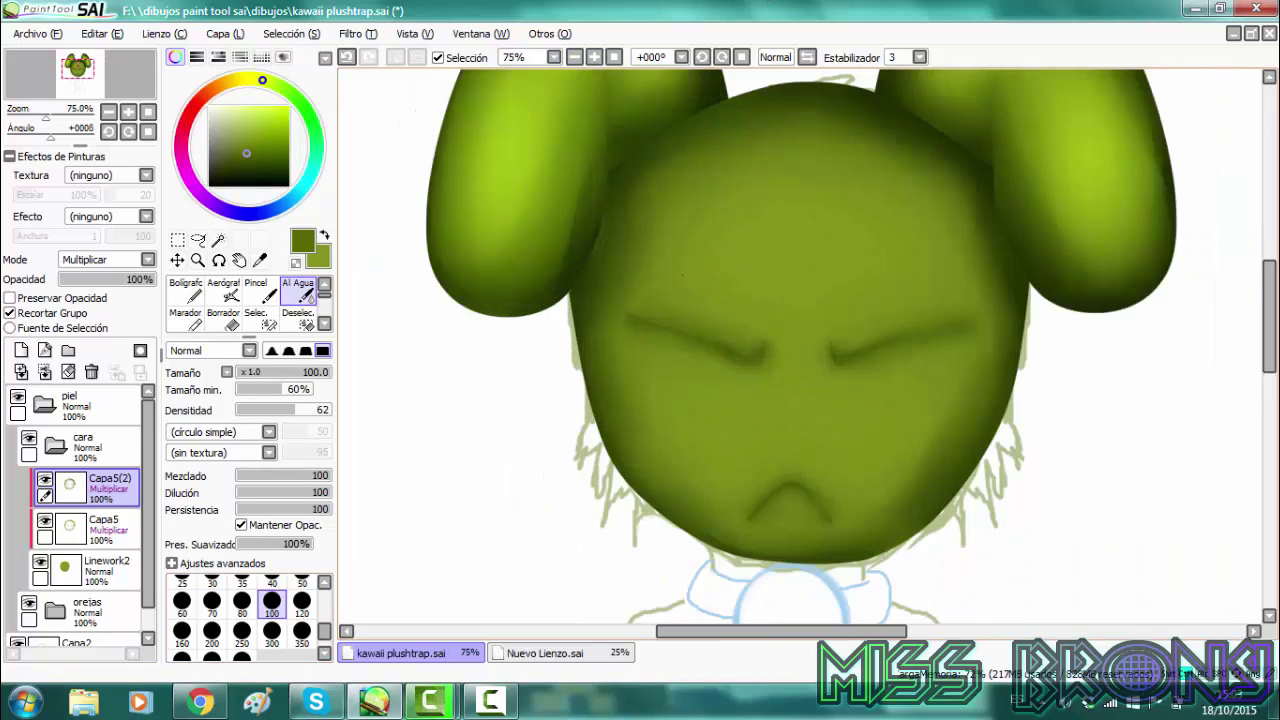
pyautogui.click(20, 350)
pyautogui.click(105, 259)
pyautogui.click(95, 333)
# Paint highlights on the forehead, above the mouth and on the chin with the Bolígrafo at size 30, blending them with Al Agua at size 100
pyautogui.click(185, 289)
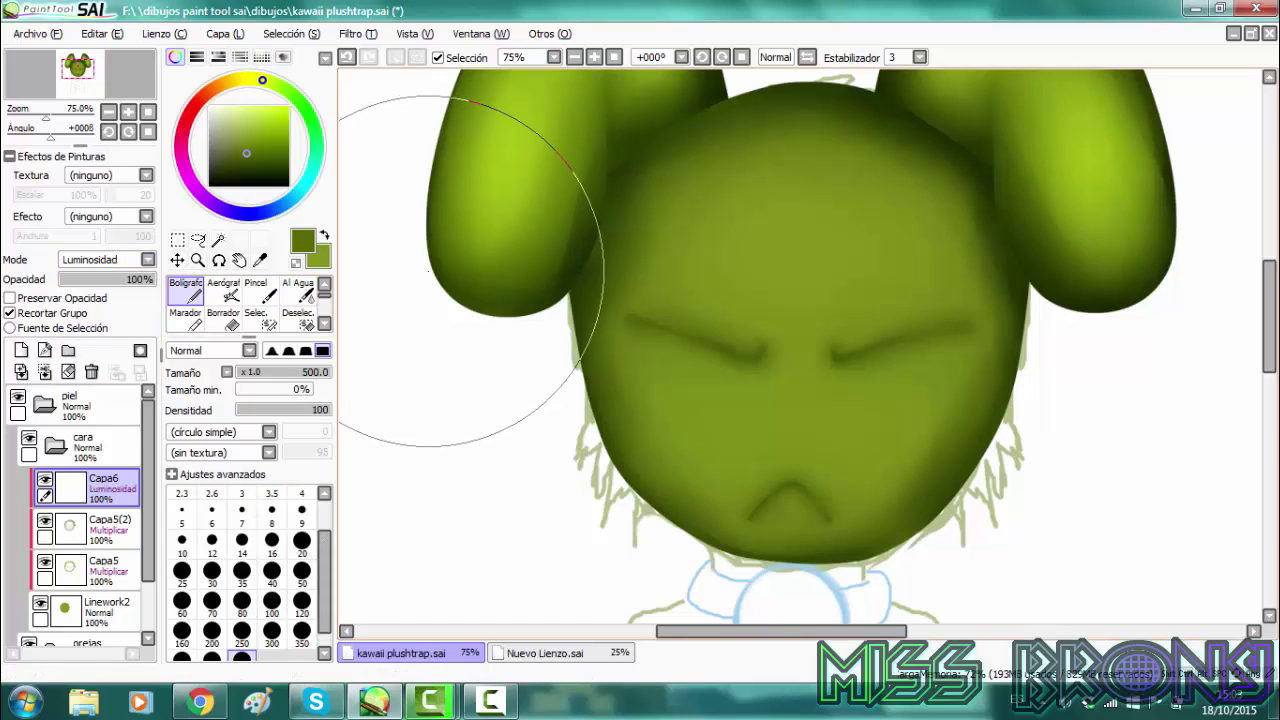
pyautogui.click(211, 570)
pyautogui.moveTo(705, 215)
pyautogui.mouseDown()
pyautogui.moveTo(690, 268)
pyautogui.moveTo(850, 250)
pyautogui.moveTo(875, 233)
pyautogui.mouseUp()
pyautogui.moveTo(700, 482)
pyautogui.mouseDown()
pyautogui.moveTo(778, 422)
pyautogui.moveTo(885, 480)
pyautogui.mouseUp()
pyautogui.moveTo(744, 157)
pyautogui.mouseDown()
pyautogui.moveTo(785, 176)
pyautogui.moveTo(866, 304)
pyautogui.moveTo(899, 293)
pyautogui.moveTo(856, 213)
pyautogui.moveTo(895, 101)
pyautogui.mouseUp()
pyautogui.click(298, 290)
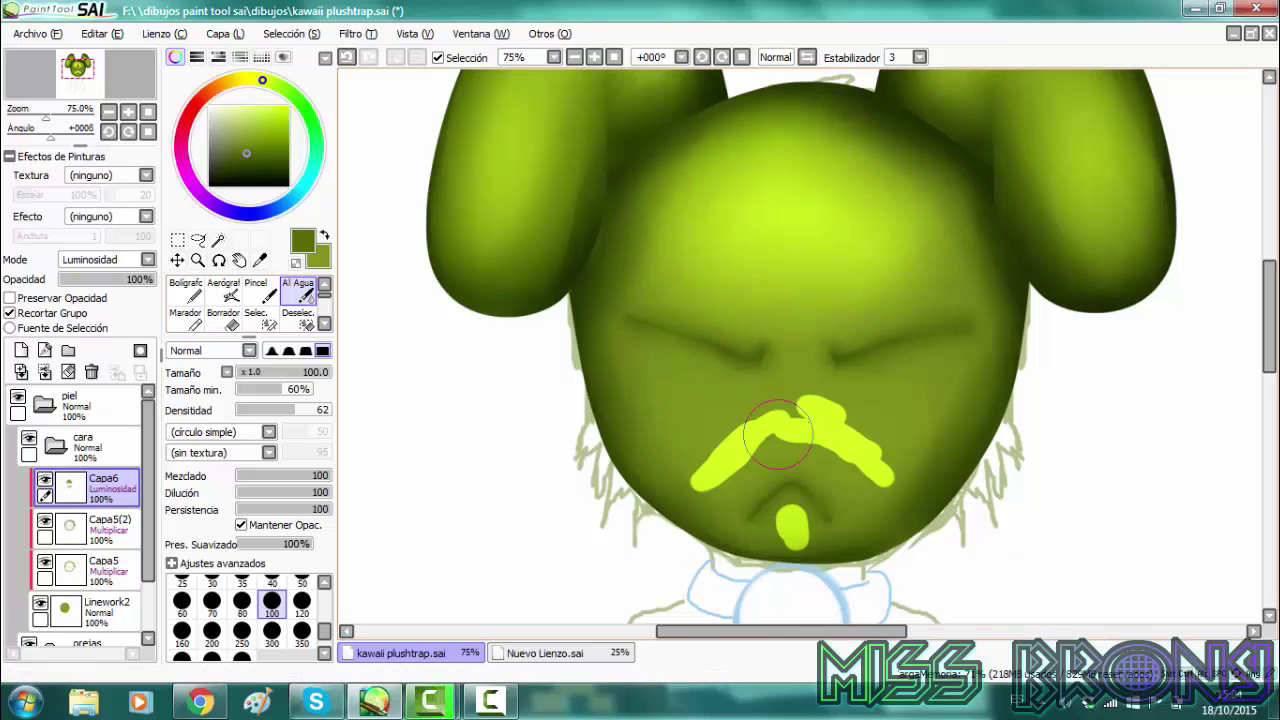
pyautogui.moveTo(777, 433)
pyautogui.mouseDown()
pyautogui.moveTo(815, 365)
pyautogui.moveTo(849, 377)
pyautogui.mouseUp()
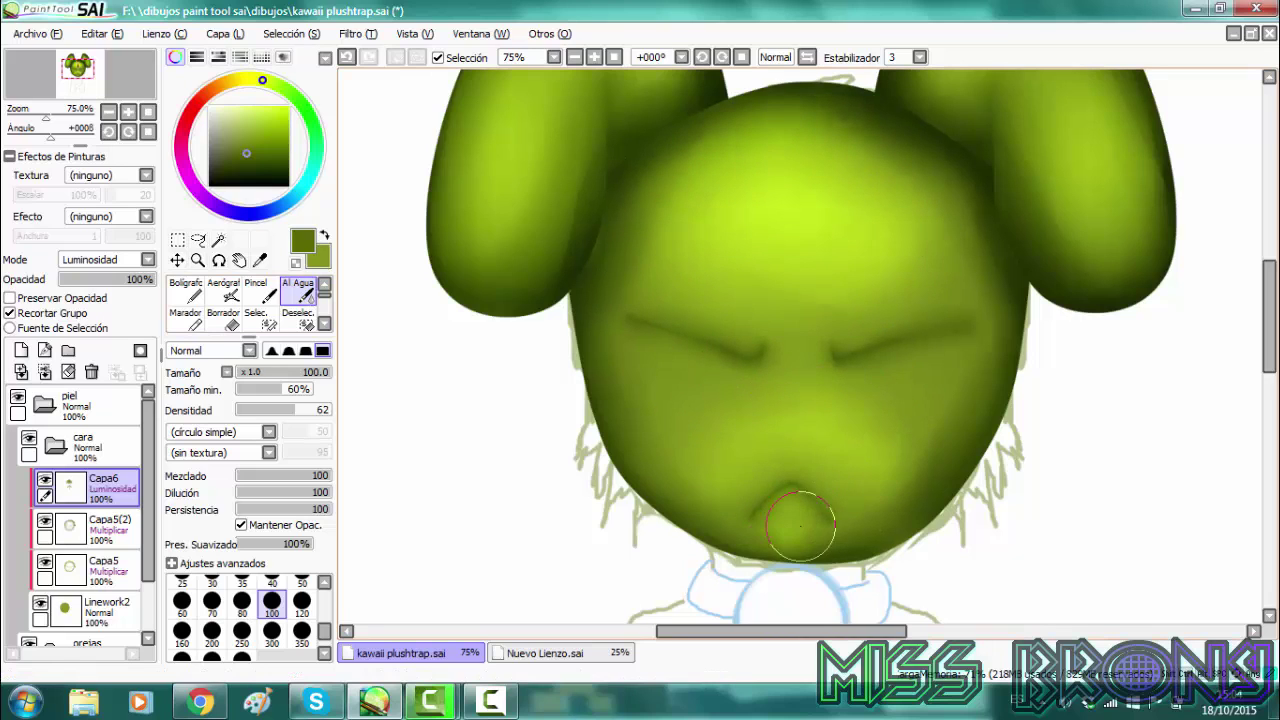
# Paint a highlight patch on each cheek with the Bolígrafo and blend both with the Al Agua brush at size 100
pyautogui.click(187, 290)
pyautogui.moveTo(664, 402); pyautogui.dragTo(690, 455)
pyautogui.moveTo(945, 405); pyautogui.dragTo(912, 415)
pyautogui.click(298, 290)
pyautogui.moveTo(690, 425); pyautogui.dragTo(657, 369)
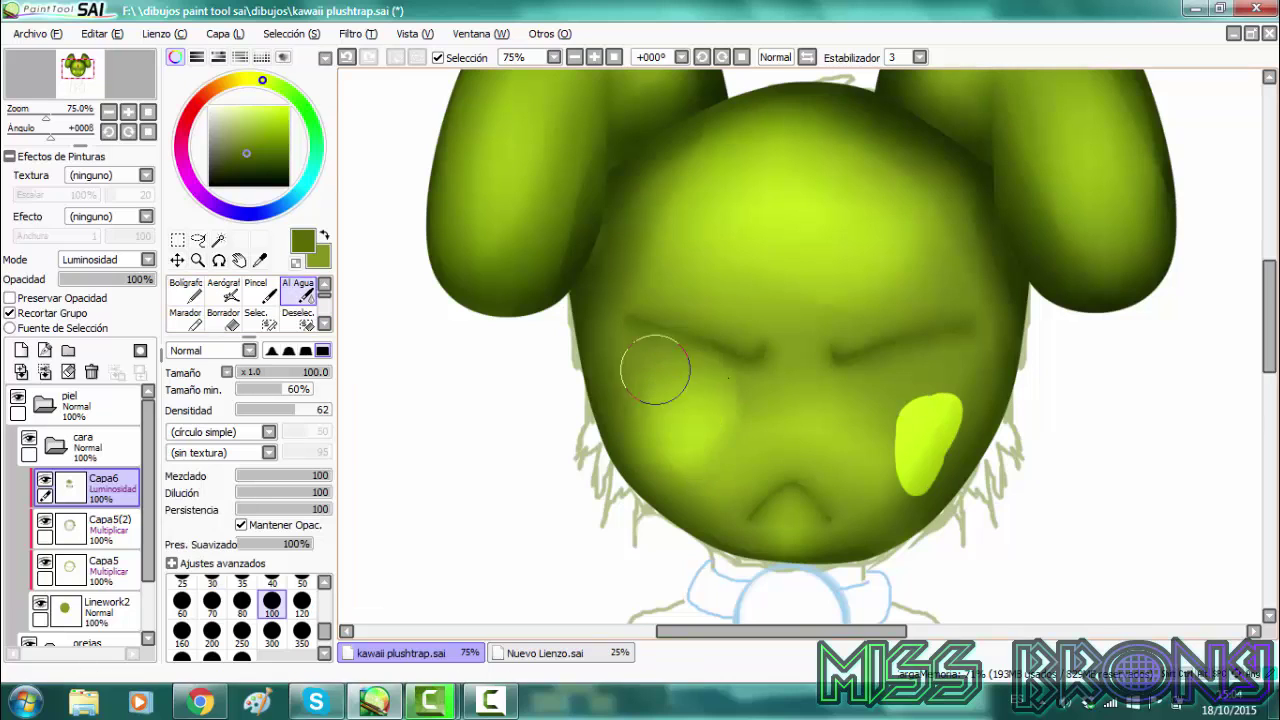
pyautogui.moveTo(930, 440); pyautogui.dragTo(880, 410)
pyautogui.click(578, 60)
pyautogui.click(578, 60)
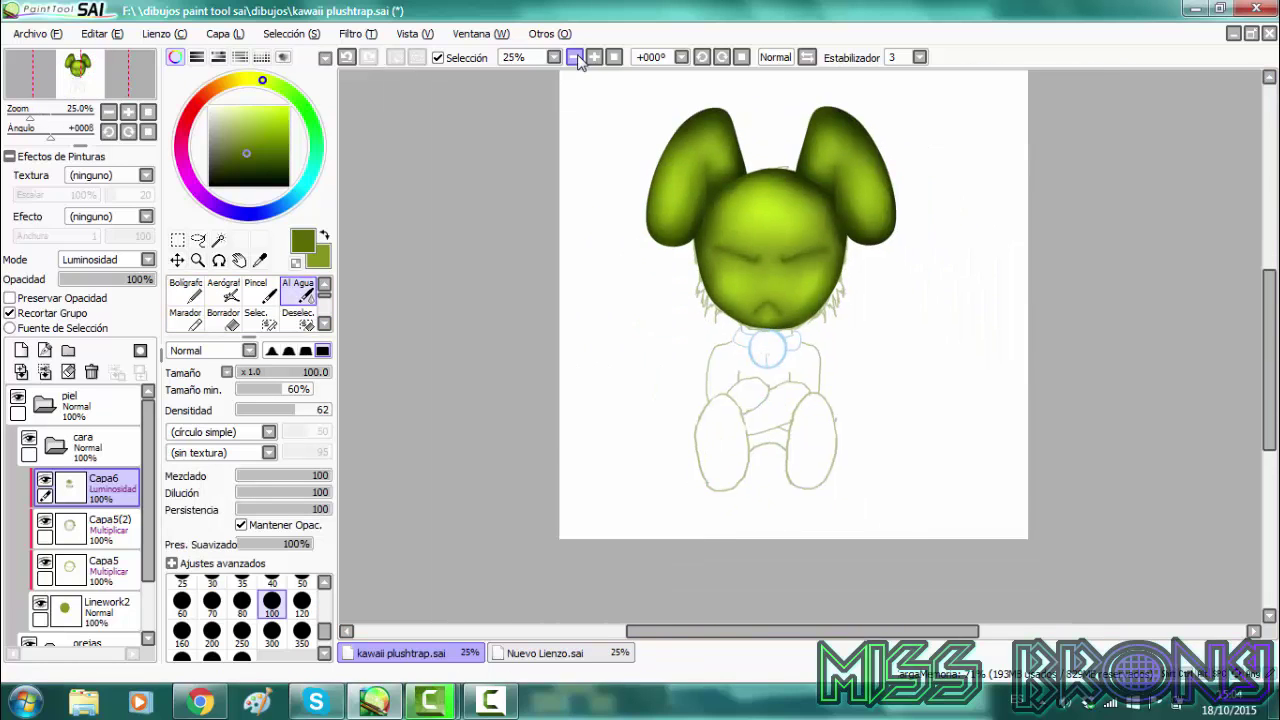
# Collapse the cara folder and create a new folder named cuerpo inside piel
pyautogui.click(594, 58)
pyautogui.click(594, 58)
pyautogui.click(594, 58)
pyautogui.click(594, 58)
pyautogui.moveTo(81, 79); pyautogui.dragTo(78, 77)
pyautogui.click(55, 446)
pyautogui.click(68, 350)
pyautogui.doubleClick(92, 442)
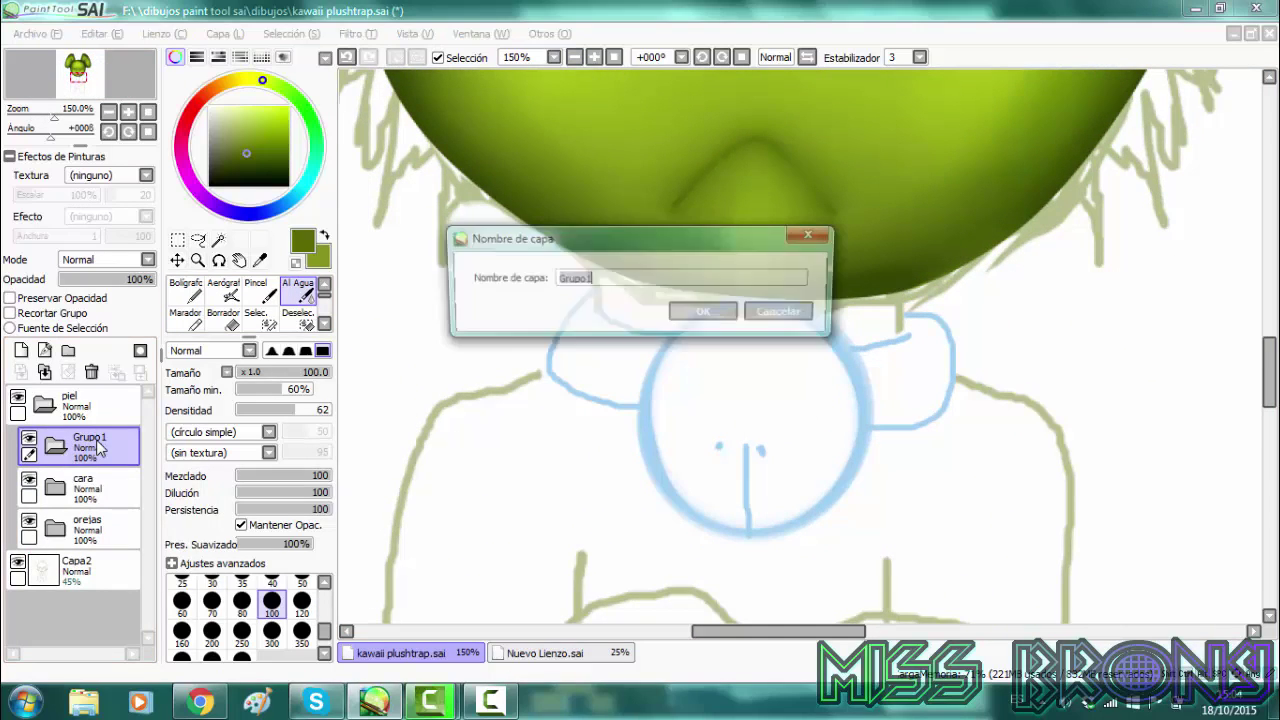
pyautogui.write('cu')
pyautogui.press('Return')
# Add a linework layer inside the cuerpo folder and move that folder below cara
pyautogui.click(575, 58)
pyautogui.click(575, 58)
pyautogui.moveTo(78, 78); pyautogui.dragTo(81, 84)
pyautogui.click(44, 350)
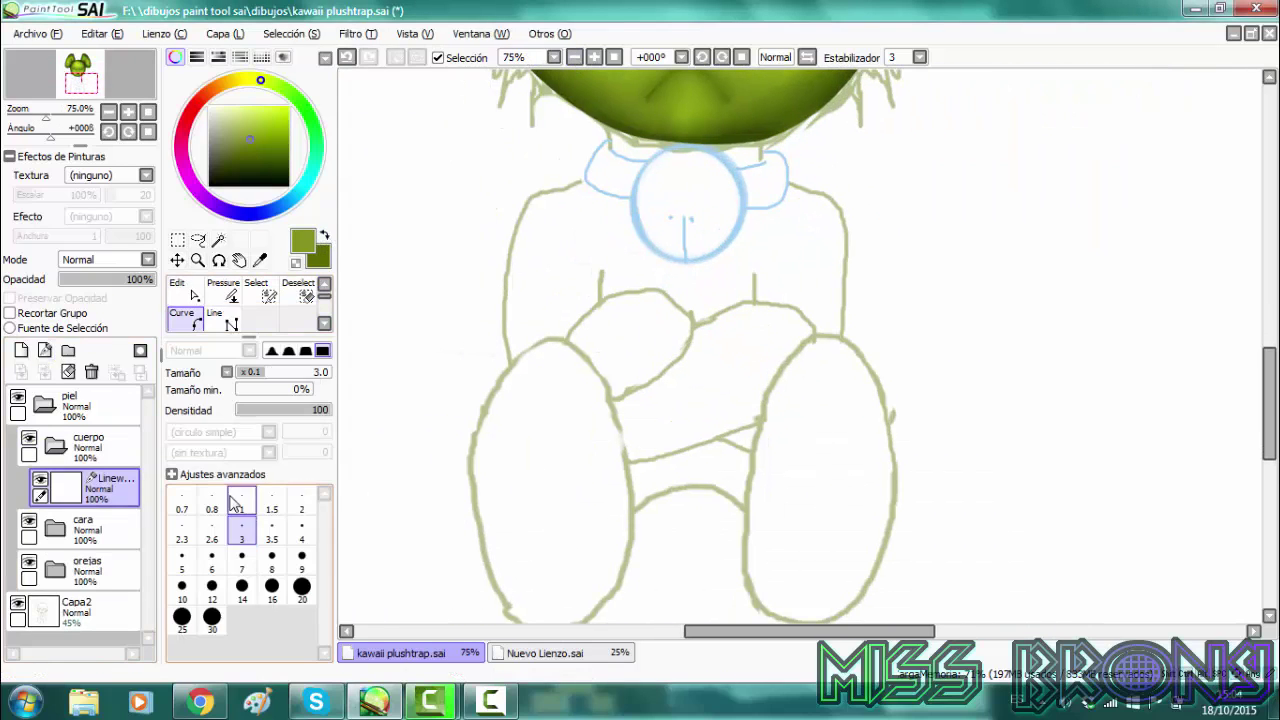
pyautogui.click(55, 438)
pyautogui.moveTo(90, 443); pyautogui.dragTo(100, 508)
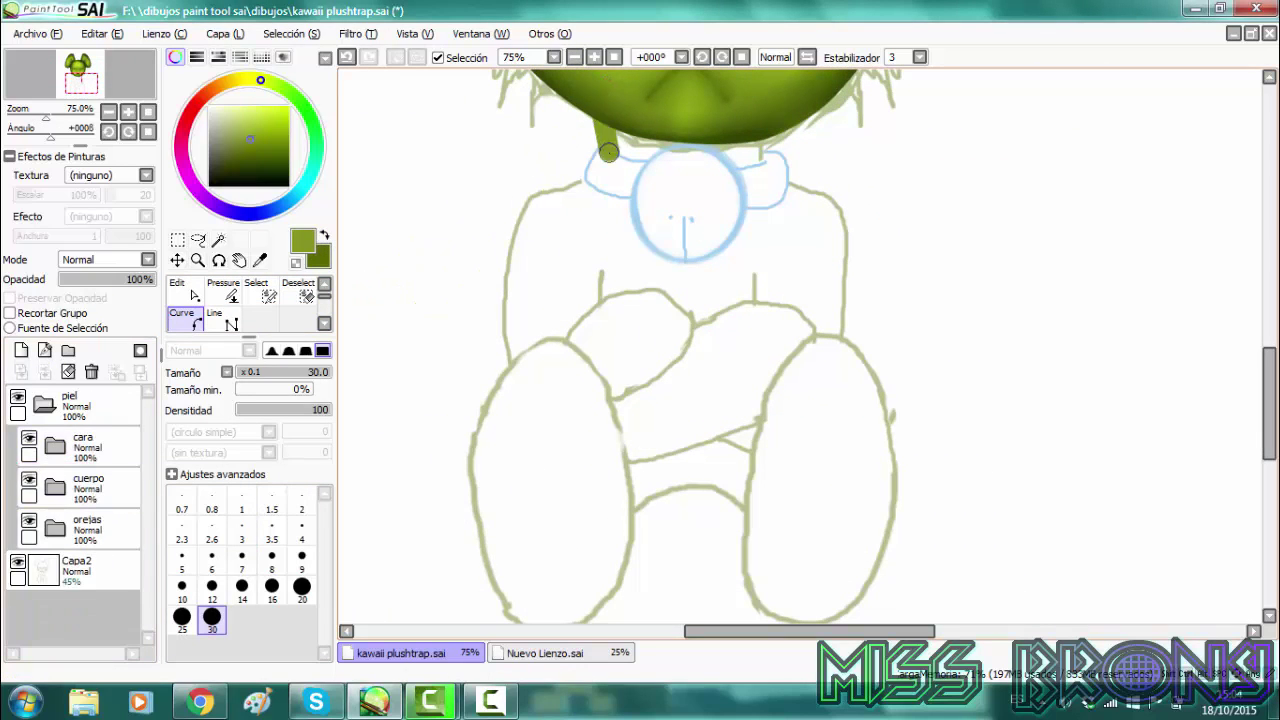
# Trace the neck, shoulders and arms as one closed outline with the Curve tool at size 30, and merge a blank layer into it to rasterize it
pyautogui.moveTo(557, 191)
pyautogui.mouseDown()
pyautogui.moveTo(507, 338)
pyautogui.moveTo(513, 426)
pyautogui.moveTo(598, 458)
pyautogui.moveTo(633, 458)
pyautogui.moveTo(743, 408)
pyautogui.moveTo(760, 447)
pyautogui.moveTo(816, 445)
pyautogui.moveTo(849, 390)
pyautogui.moveTo(836, 209)
pyautogui.mouseUp()
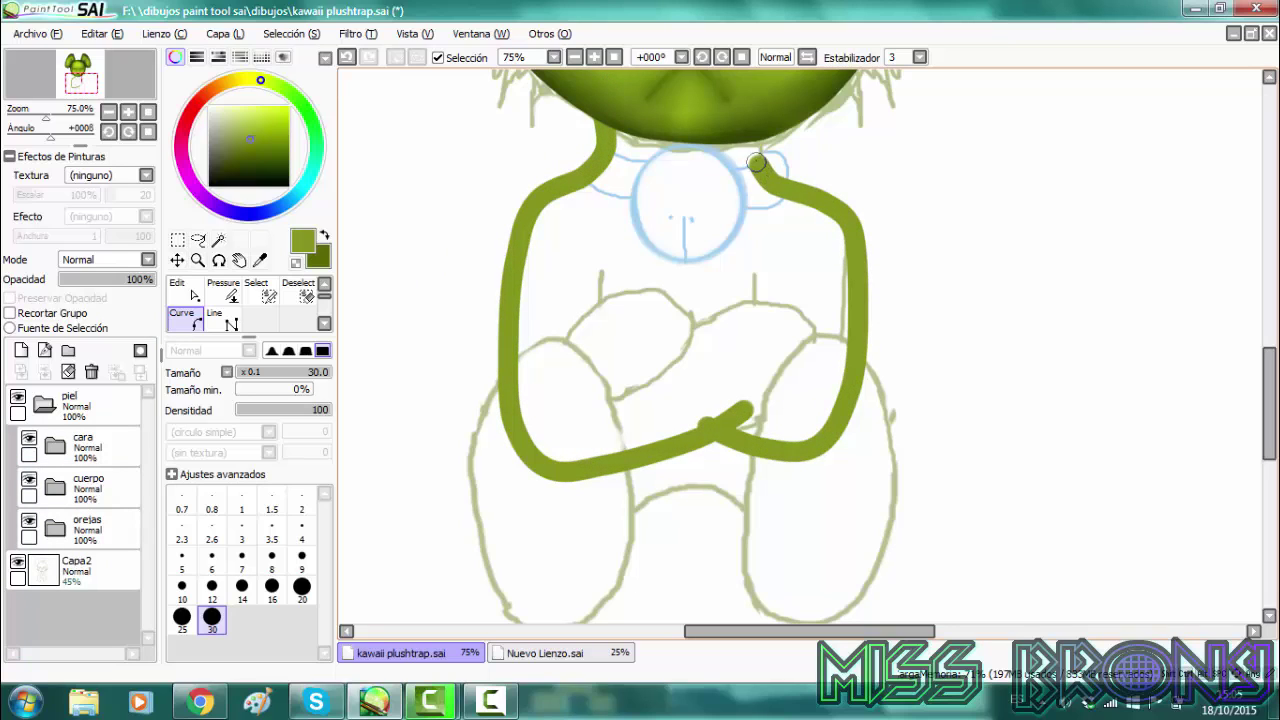
pyautogui.scroll(2, 660, 362)
pyautogui.click(55, 488)
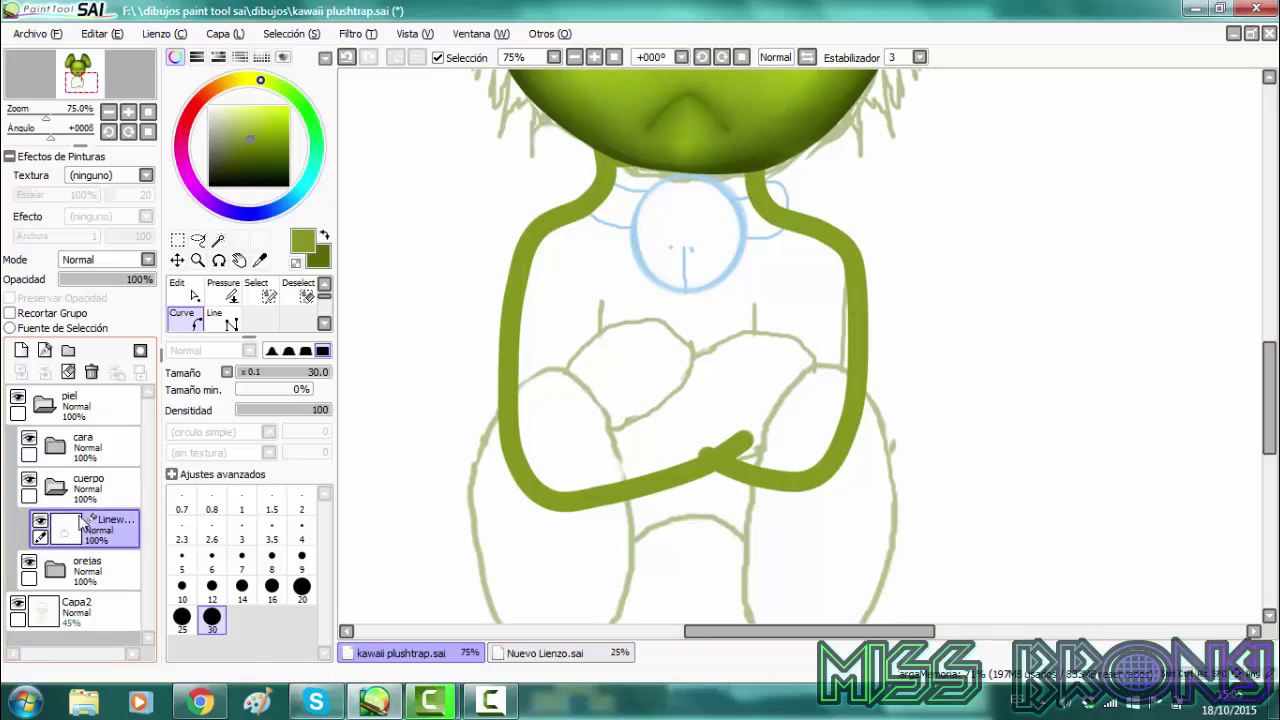
pyautogui.click(21, 350)
pyautogui.click(45, 372)
# Fill the body outline with green using the Cubo tool and set the Linework3 layer's opacity to 63%
pyautogui.scroll(-1, 270, 314)
pyautogui.click(185, 319)
pyautogui.click(604, 287)
pyautogui.press('Left')
pyautogui.moveTo(100, 283); pyautogui.dragTo(121, 284)
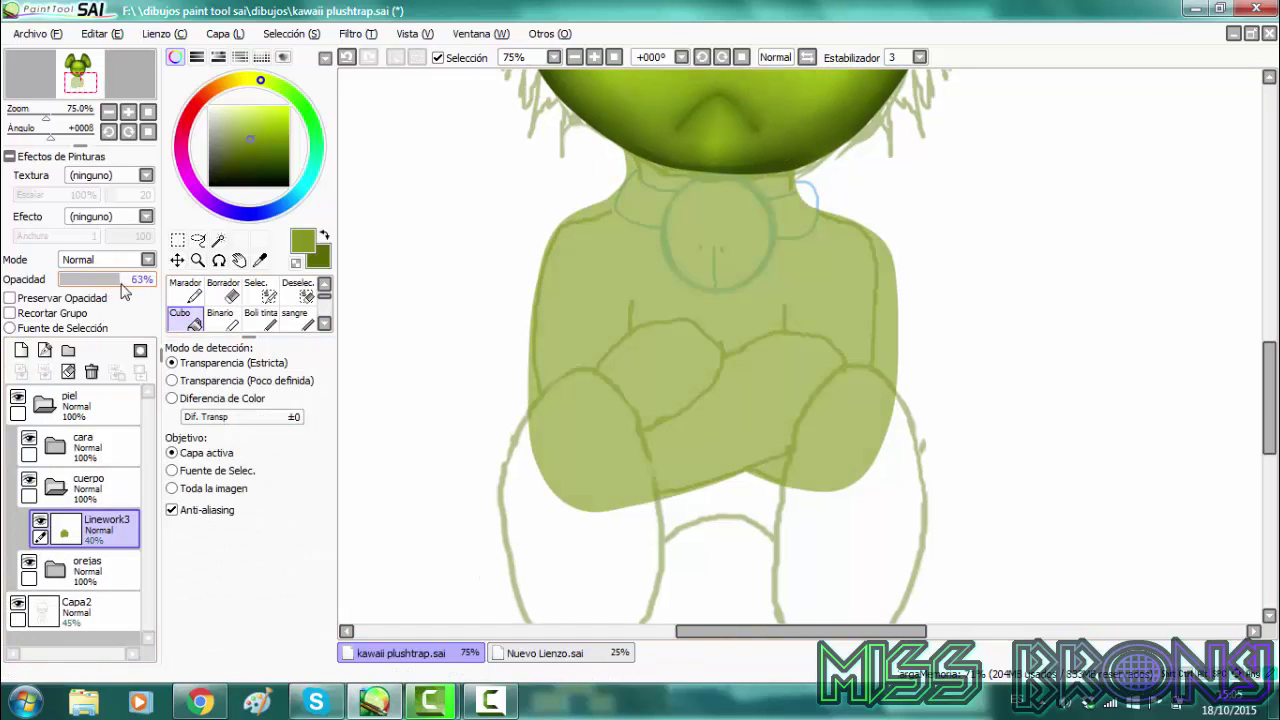
# Add a layer in Multiplicar mode clipped to the Linework3 body layer
pyautogui.click(21, 350)
pyautogui.click(12, 313)
pyautogui.click(103, 260)
pyautogui.click(84, 290)
# Trace the crossed arms and shade the outer edges of the body with the Boli tinta brush at size 14
pyautogui.click(260, 318)
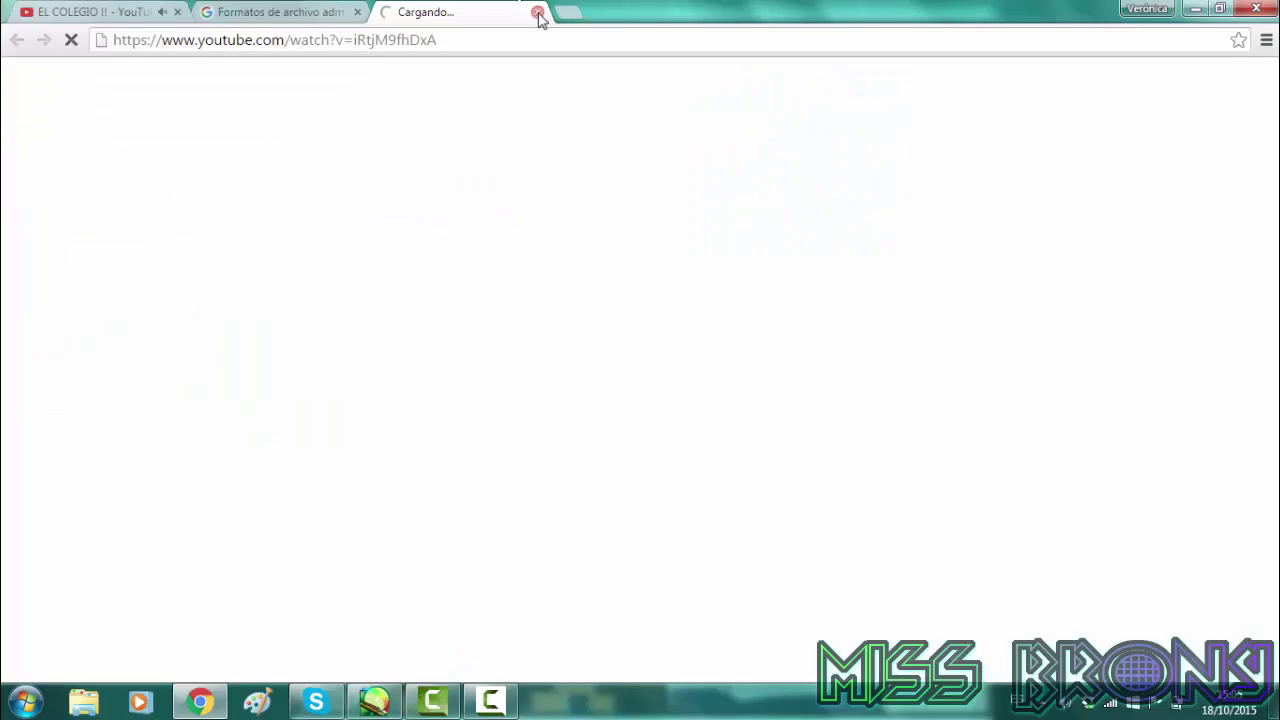
pyautogui.click(538, 12)
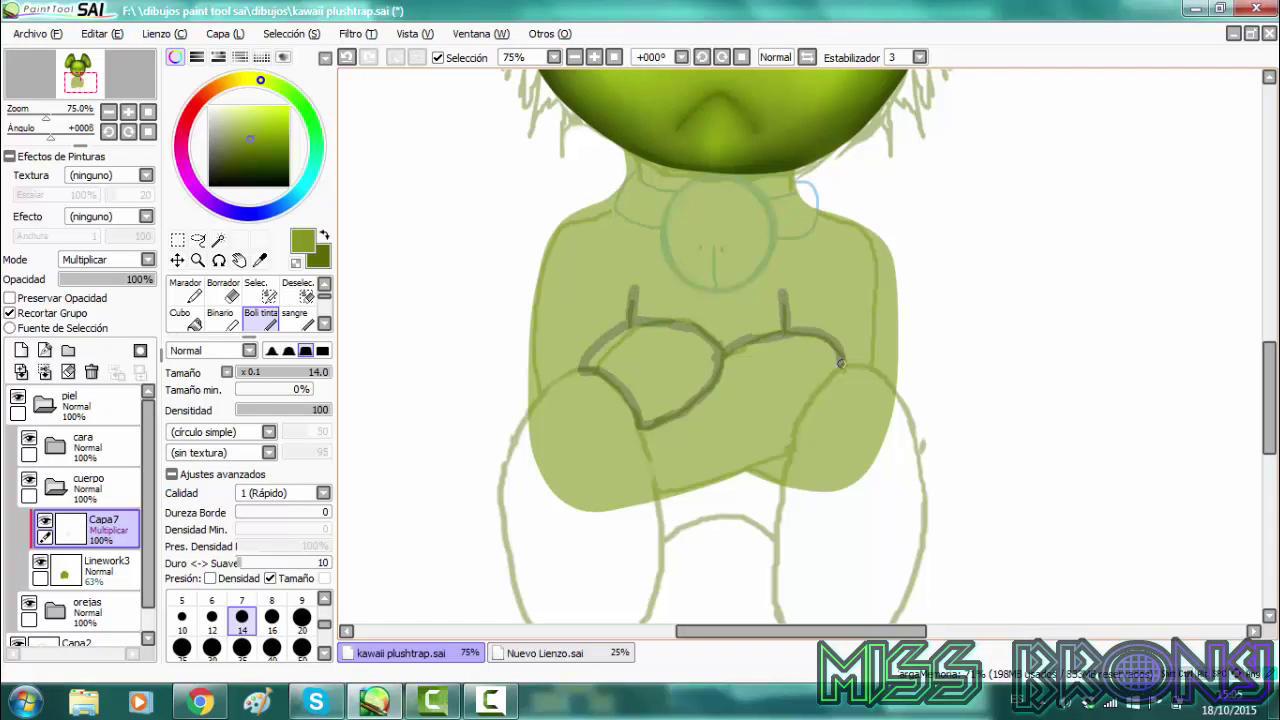
pyautogui.moveTo(806, 440); pyautogui.dragTo(647, 491)
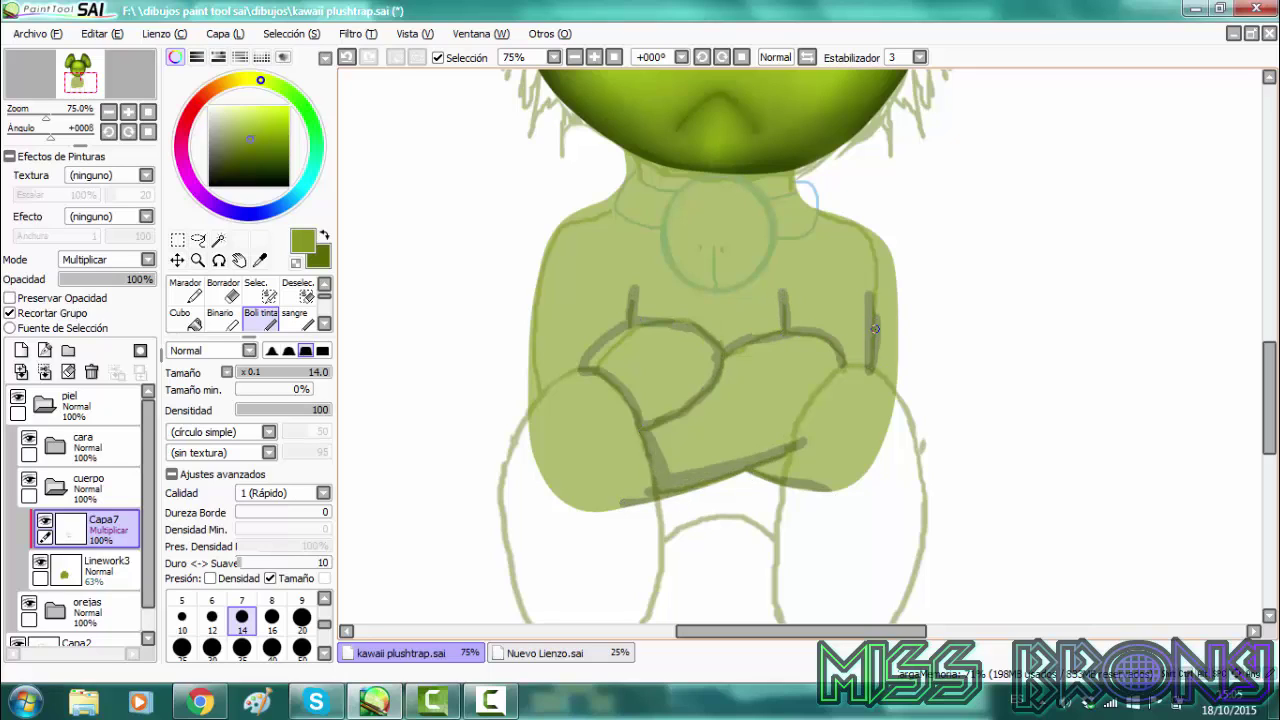
pyautogui.moveTo(886, 460); pyautogui.dragTo(882, 222)
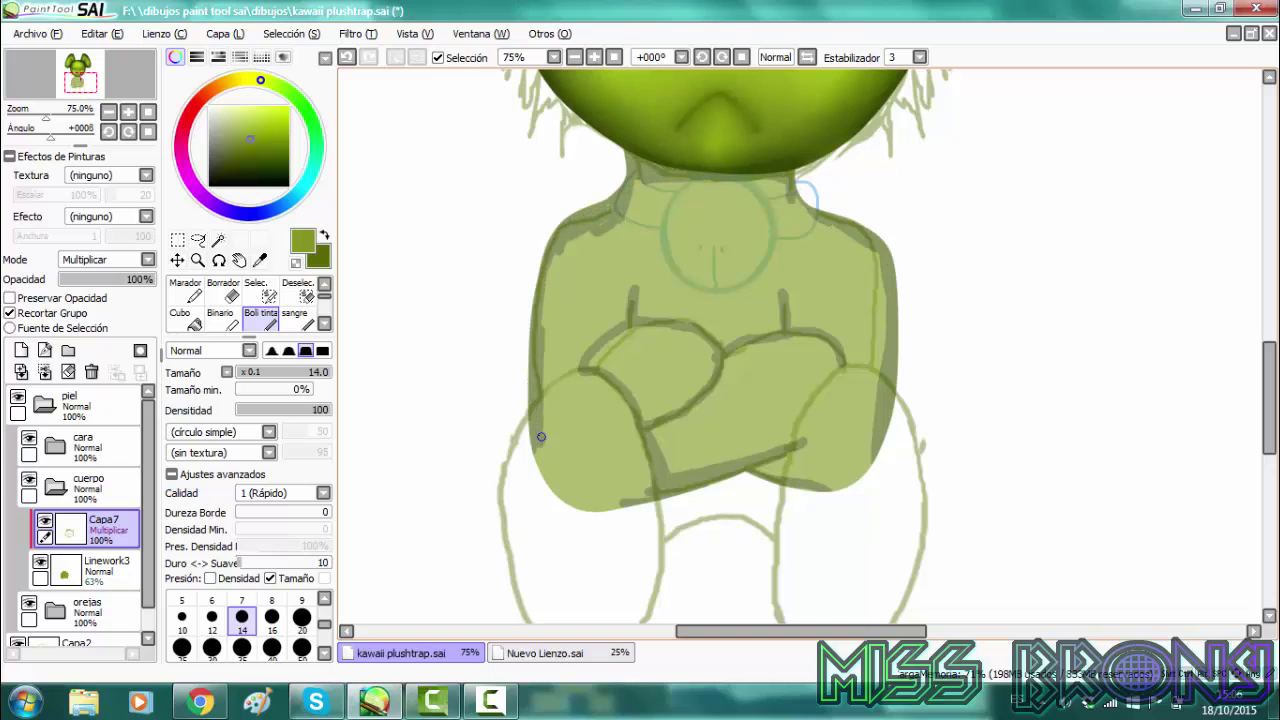
# Shade the elbows behind the legs and the chest around the collar and round pendant with the Boli tinta brush at size 50
pyautogui.click(301, 648)
pyautogui.moveTo(555, 410)
pyautogui.mouseDown()
pyautogui.moveTo(595, 383)
pyautogui.moveTo(628, 419)
pyautogui.moveTo(571, 480)
pyautogui.mouseUp()
pyautogui.moveTo(796, 496)
pyautogui.mouseDown()
pyautogui.moveTo(853, 487)
pyautogui.moveTo(844, 424)
pyautogui.mouseUp()
pyautogui.moveTo(672, 228)
pyautogui.mouseDown()
pyautogui.moveTo(755, 237)
pyautogui.moveTo(790, 200)
pyautogui.mouseUp()
pyautogui.hscroll(-1, 598, 364)
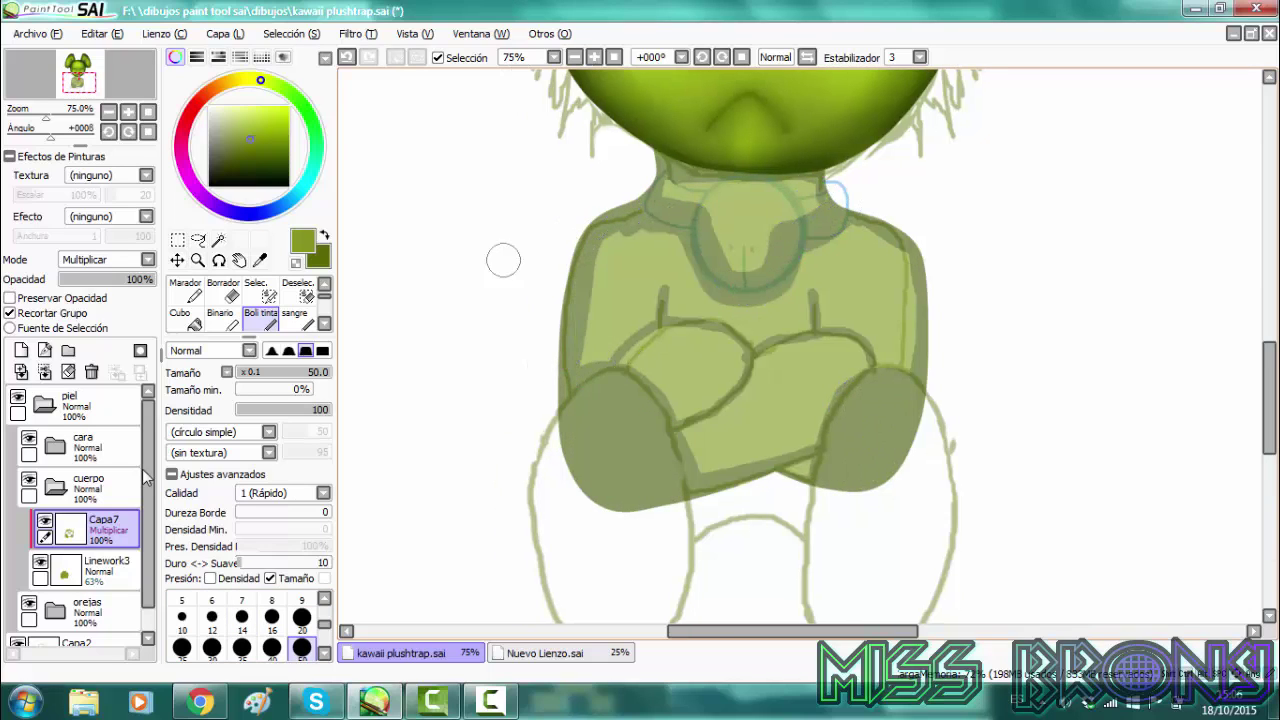
# Blend the chest and outer body shading with the Al Agua brush at size 50
pyautogui.scroll(1, 307, 290)
pyautogui.click(300, 290)
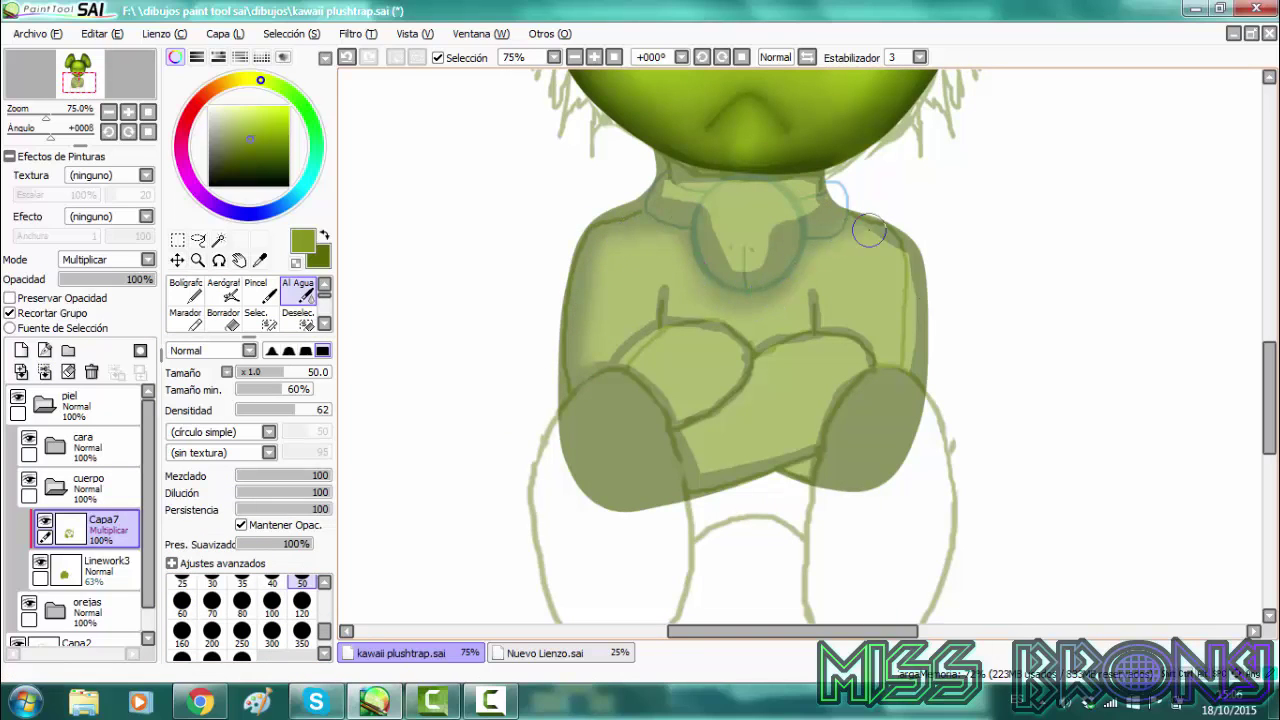
pyautogui.moveTo(869, 230)
pyautogui.mouseDown()
pyautogui.moveTo(909, 321)
pyautogui.moveTo(886, 359)
pyautogui.mouseUp()
# Set the Linework3 body layer's opacity to 100% and undo the blending stroke made on it
pyautogui.click(112, 570)
pyautogui.moveTo(138, 280); pyautogui.dragTo(165, 281)
pyautogui.scroll(2, 534, 384)
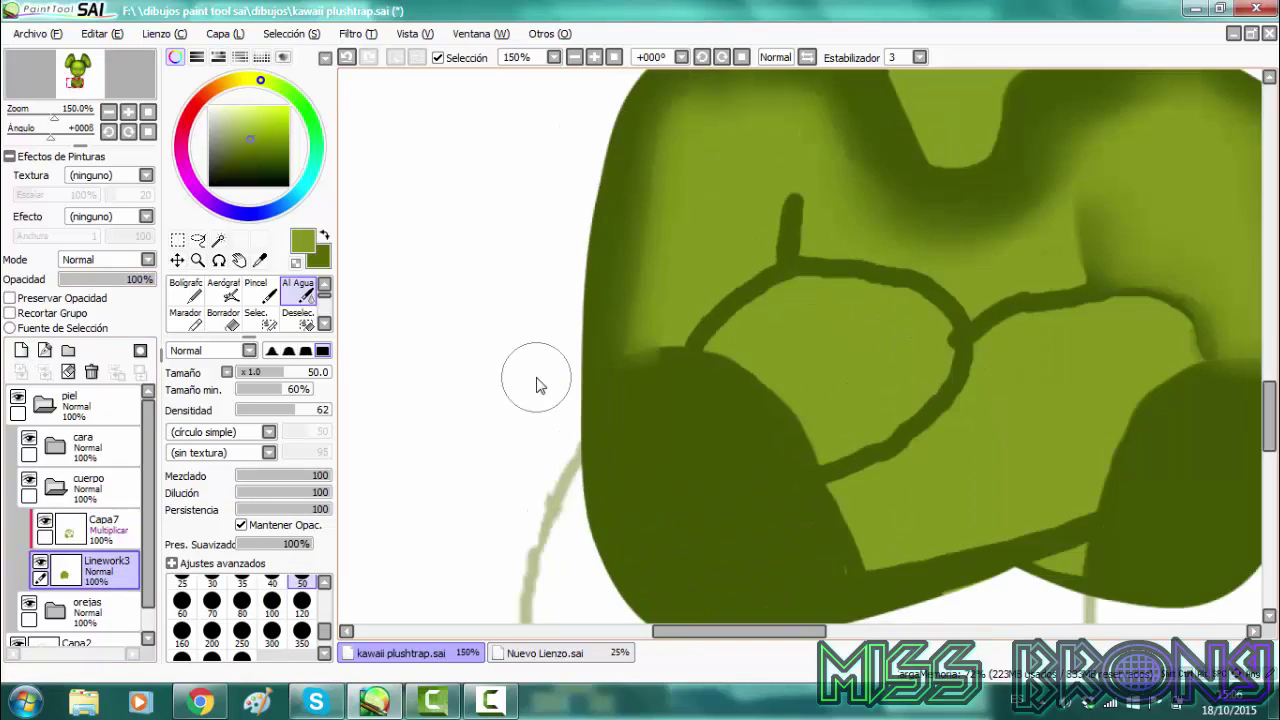
pyautogui.moveTo(572, 310); pyautogui.dragTo(572, 260)
pyautogui.click(347, 57)
# Blend the chest shadow below the pendant and the upper contours of the crossed arms on Capa7 with Al Agua at sizes 50 and 25
pyautogui.click(110, 528)
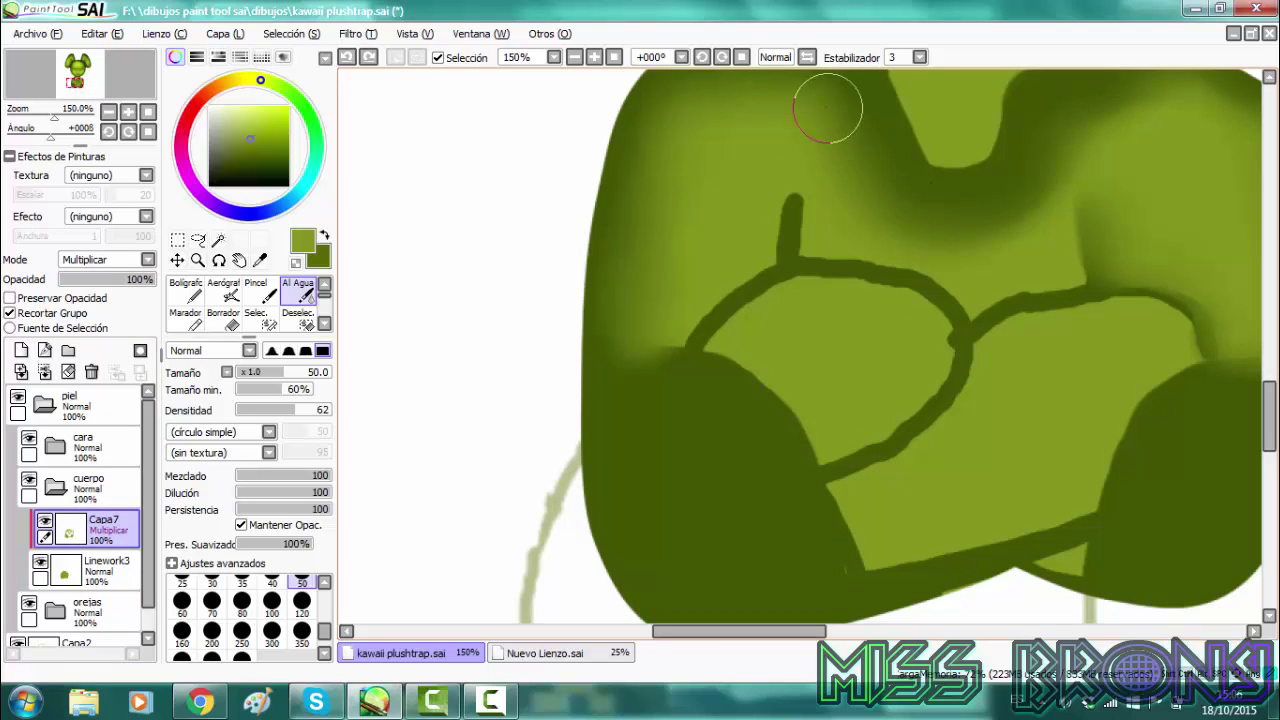
pyautogui.moveTo(942, 162); pyautogui.dragTo(1003, 190)
pyautogui.press('Right')
pyautogui.click(183, 582)
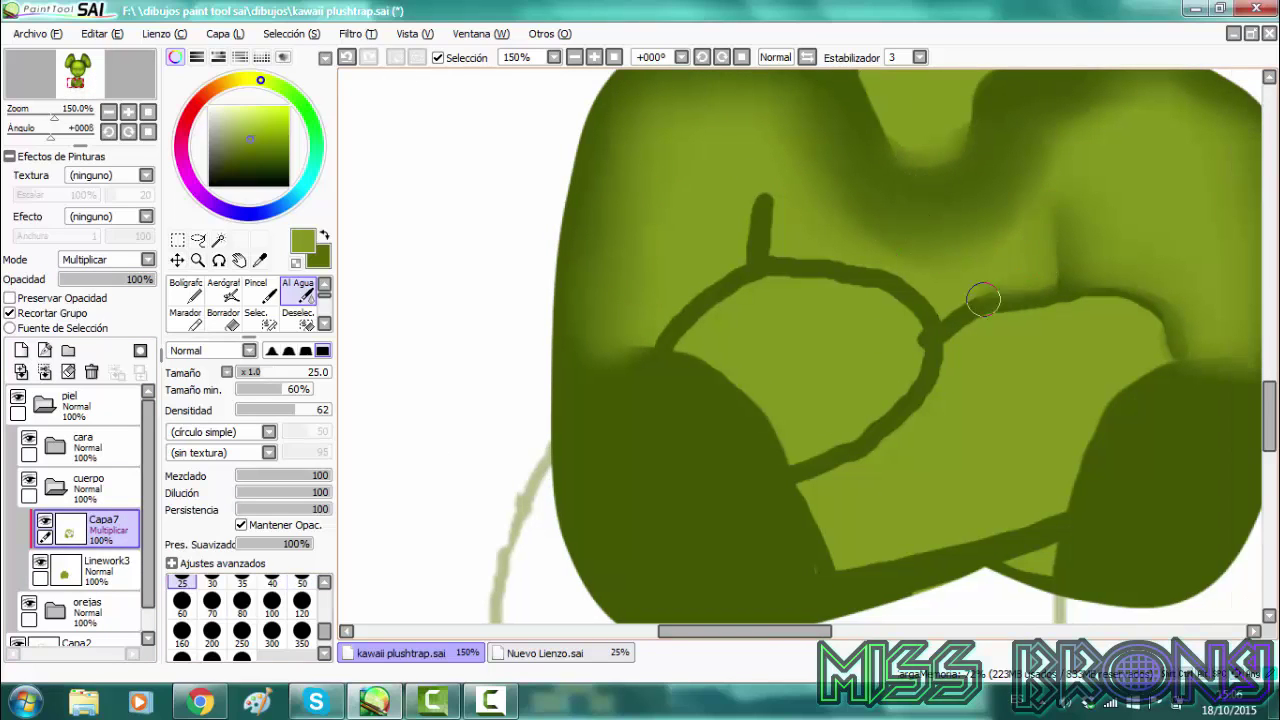
pyautogui.moveTo(983, 299); pyautogui.dragTo(1035, 290)
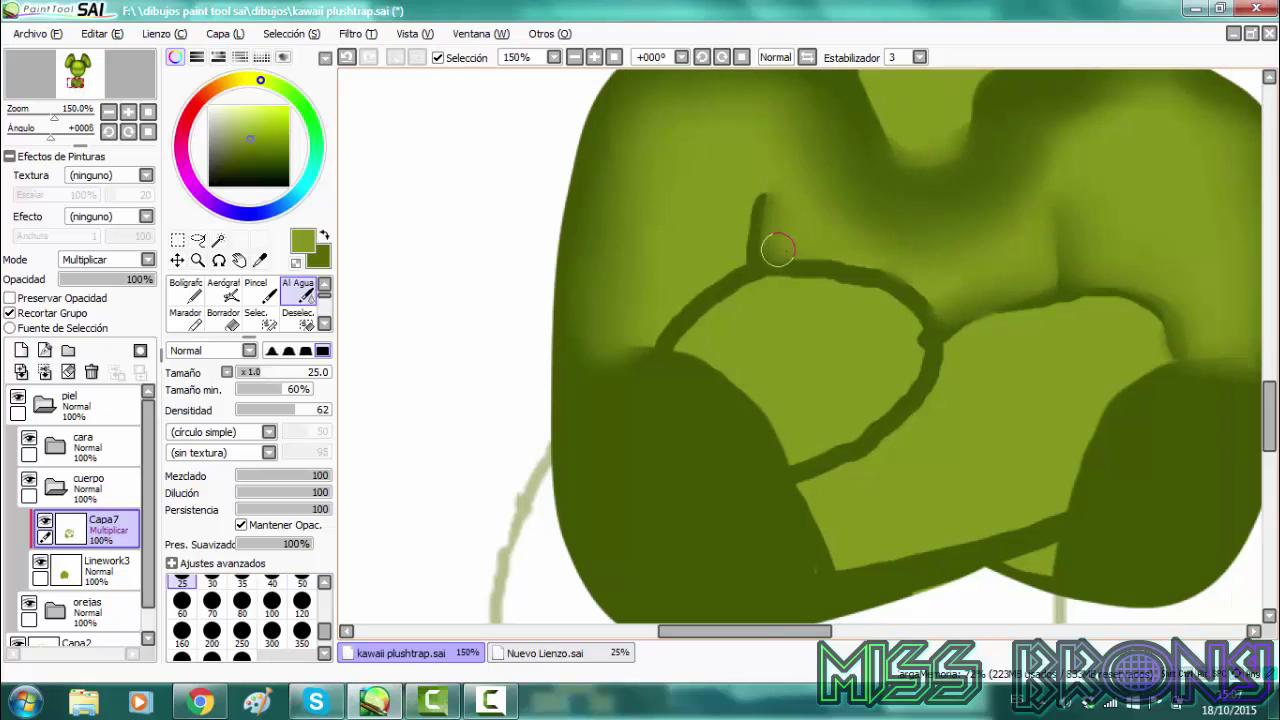
pyautogui.moveTo(778, 250)
pyautogui.mouseDown()
pyautogui.moveTo(857, 256)
pyautogui.moveTo(858, 224)
pyautogui.mouseUp()
pyautogui.moveTo(737, 252)
pyautogui.mouseDown()
pyautogui.moveTo(709, 281)
pyautogui.moveTo(646, 275)
pyautogui.mouseUp()
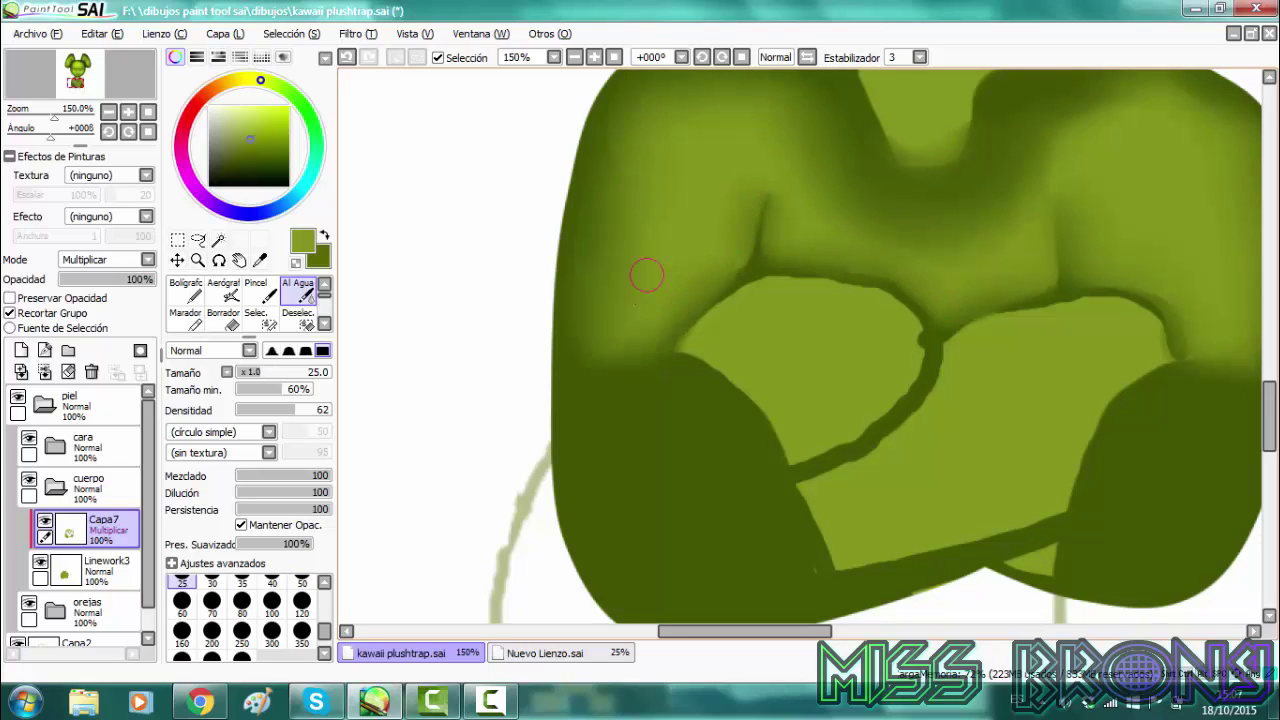
pyautogui.moveTo(754, 246); pyautogui.dragTo(769, 184)
# Soften the contours of both crossed forearms and the elbow shadow edge on Capa7 with the Al Agua brush at size 25
pyautogui.press('Right')
pyautogui.press('Right')
pyautogui.press('Right')
pyautogui.press('Right')
pyautogui.press('Right')
pyautogui.press('Right')
pyautogui.press('Right')
pyautogui.press('Right')
pyautogui.press('Right')
pyautogui.moveTo(646, 311)
pyautogui.mouseDown()
pyautogui.moveTo(614, 409)
pyautogui.moveTo(528, 451)
pyautogui.mouseUp()
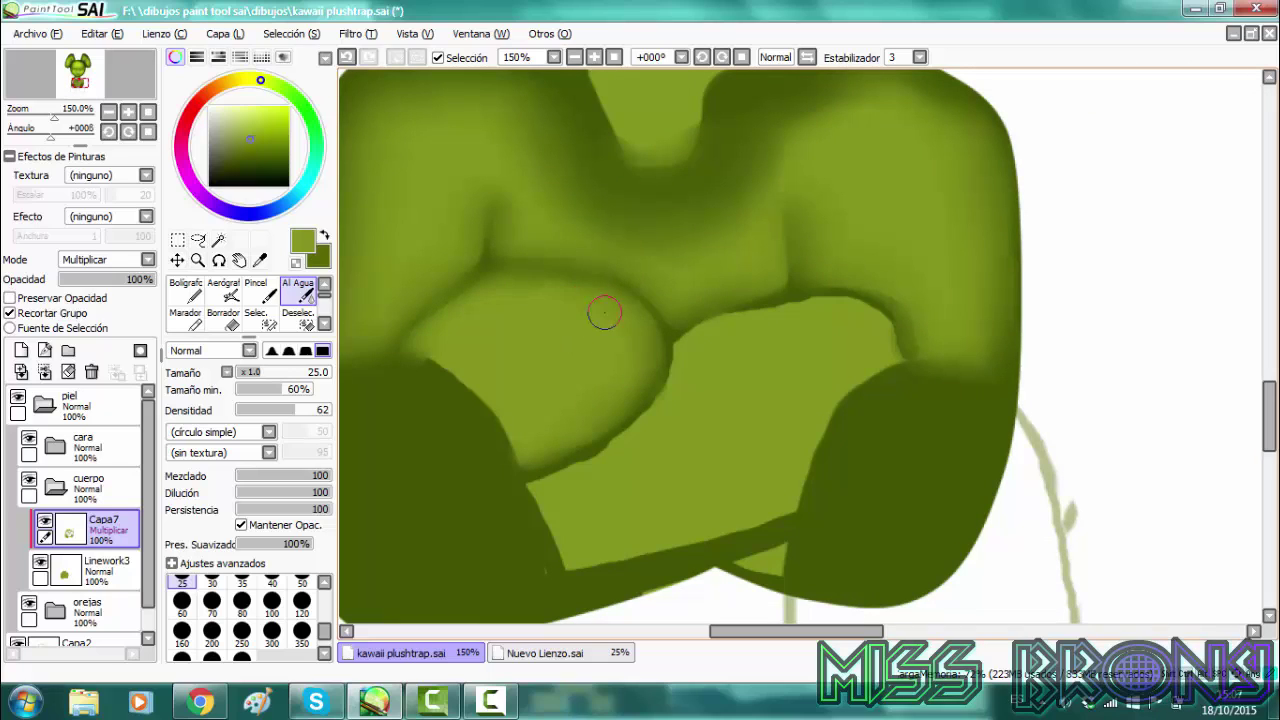
pyautogui.moveTo(527, 496)
pyautogui.mouseDown()
pyautogui.moveTo(672, 395)
pyautogui.moveTo(735, 321)
pyautogui.moveTo(895, 349)
pyautogui.mouseUp()
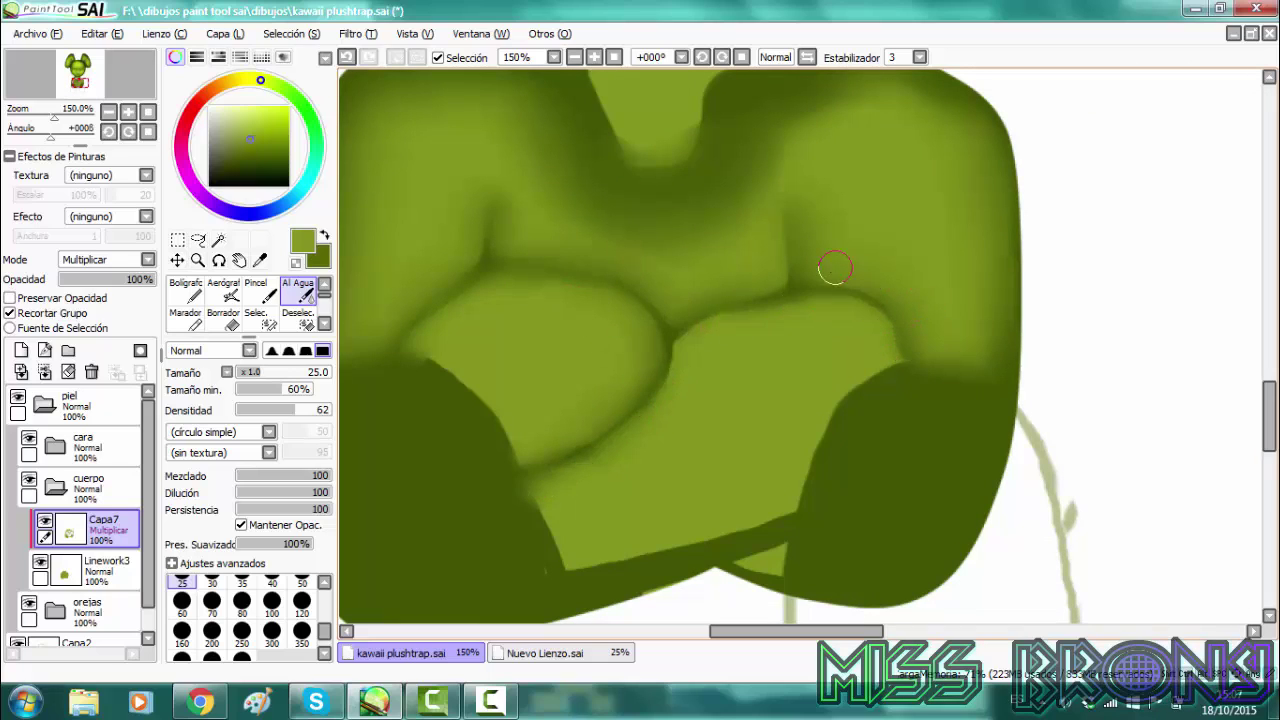
pyautogui.moveTo(460, 411)
pyautogui.mouseDown()
pyautogui.moveTo(450, 374)
pyautogui.moveTo(493, 378)
pyautogui.mouseUp()
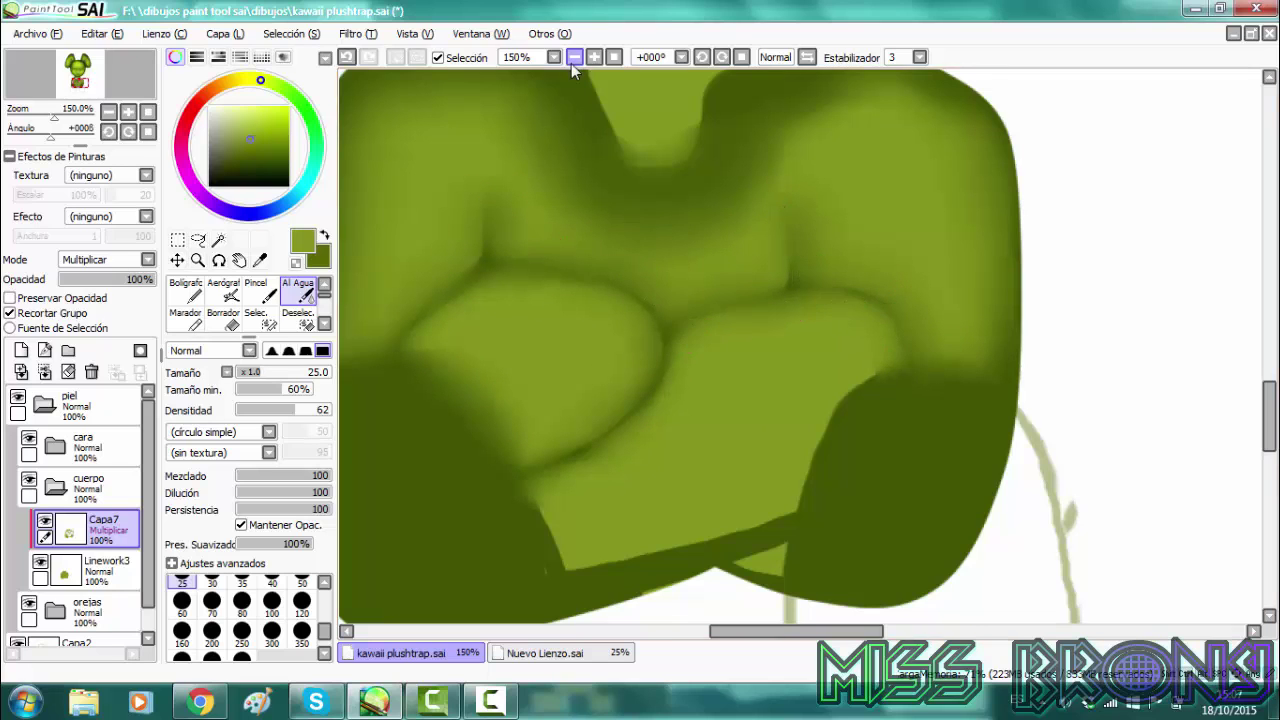
# Smooth the shading over the shoulder and upper chest with the Al Agua brush at size 25
pyautogui.scroll(-5, 572, 65)
pyautogui.scroll(6, 572, 65)
pyautogui.moveTo(560, 300); pyautogui.dragTo(920, 452)
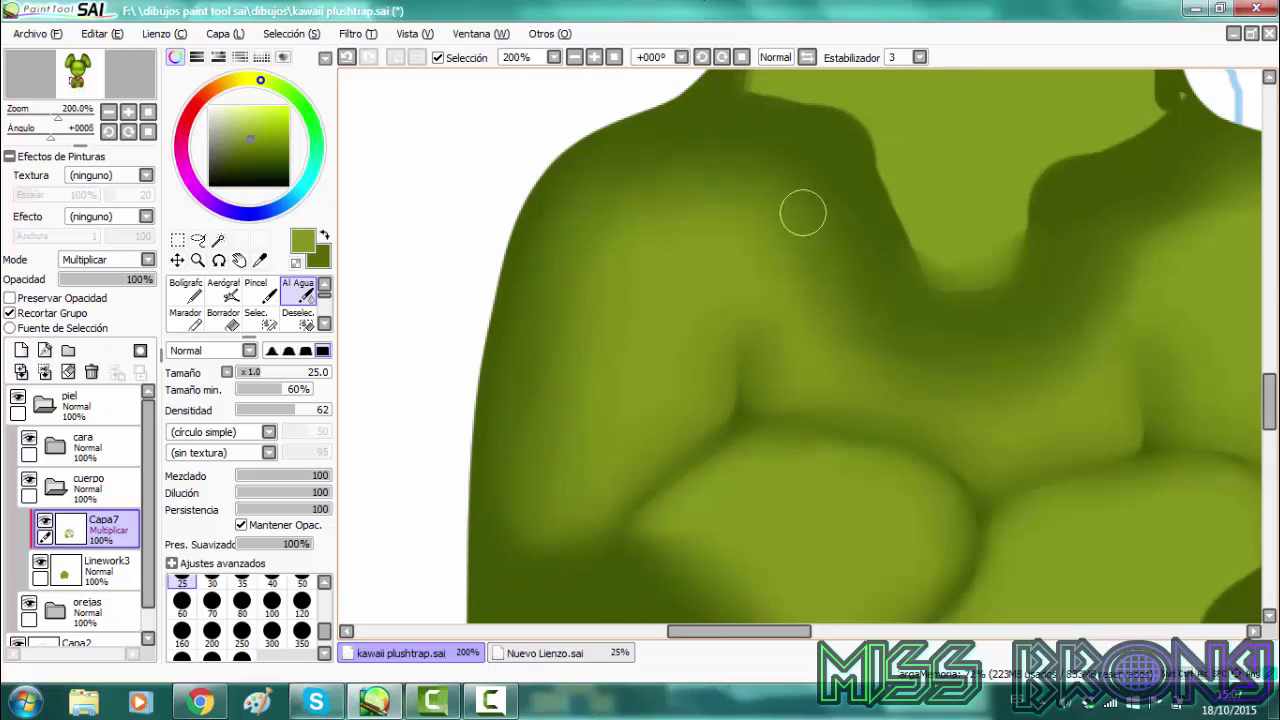
# Duplicate the Capa7 shadow layer and turn on Preservar Opacidad for the copy
pyautogui.click(573, 58)
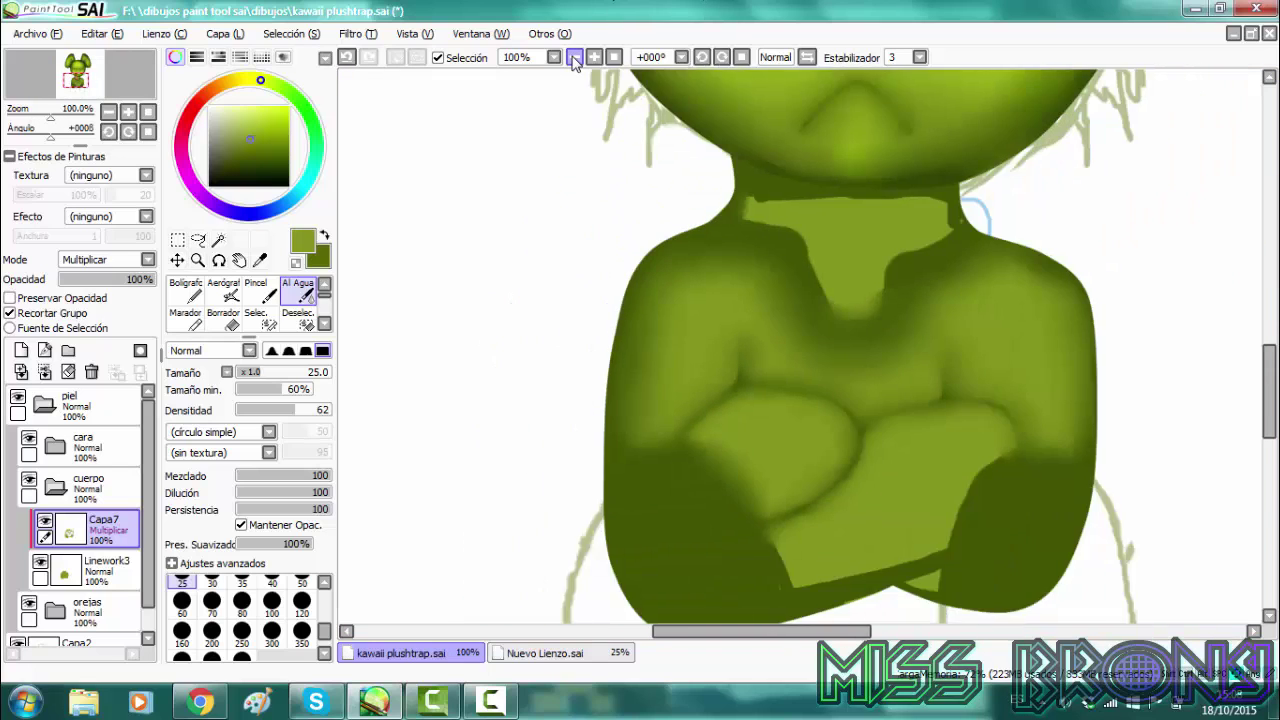
pyautogui.click(573, 58)
pyautogui.click(225, 33)
pyautogui.click(277, 116)
pyautogui.click(9, 298)
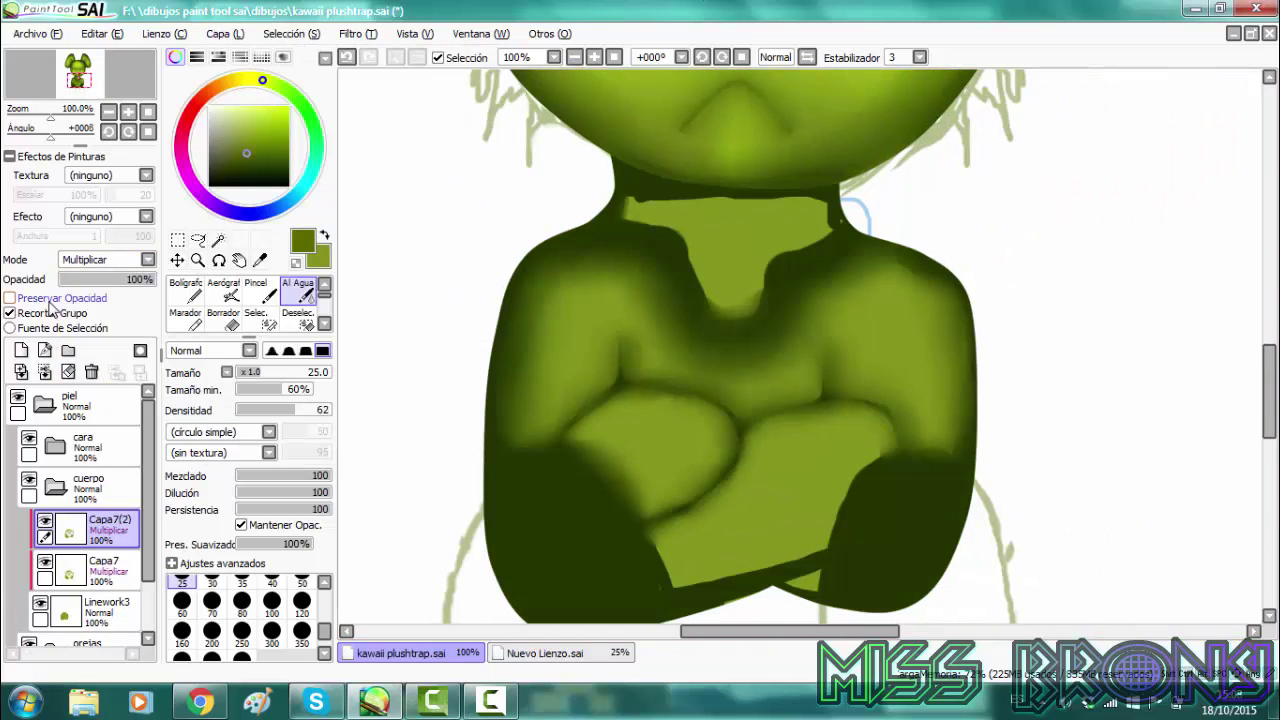
# Recolour the Capa7(2) shadows dark green with the Bolígrafo at size 500, turn off Preservar Opacidad and set the layer's opacity to 48%
pyautogui.click(186, 290)
pyautogui.click(242, 655)
pyautogui.click(9, 298)
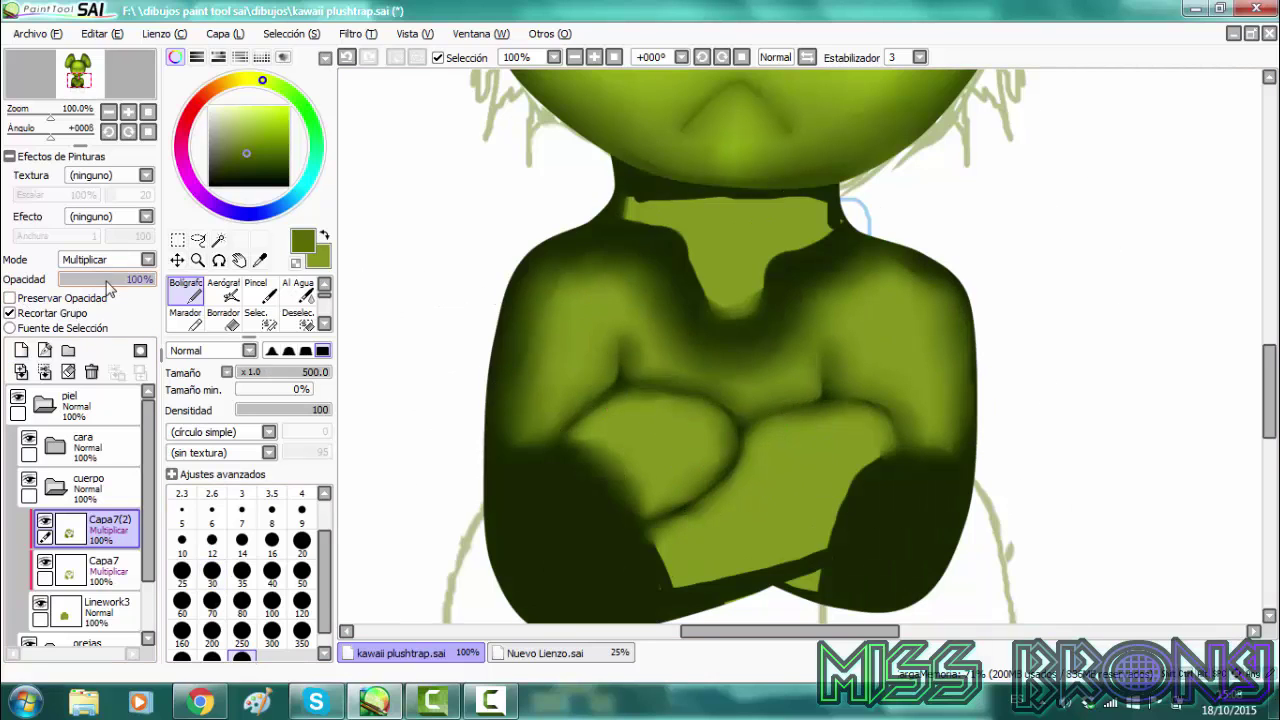
pyautogui.click(104, 279)
# Blend the neck and collar shading on Capa7(2) and Capa7 with the Al Agua brush at sizes 80 and 60
pyautogui.click(297, 290)
pyautogui.click(242, 600)
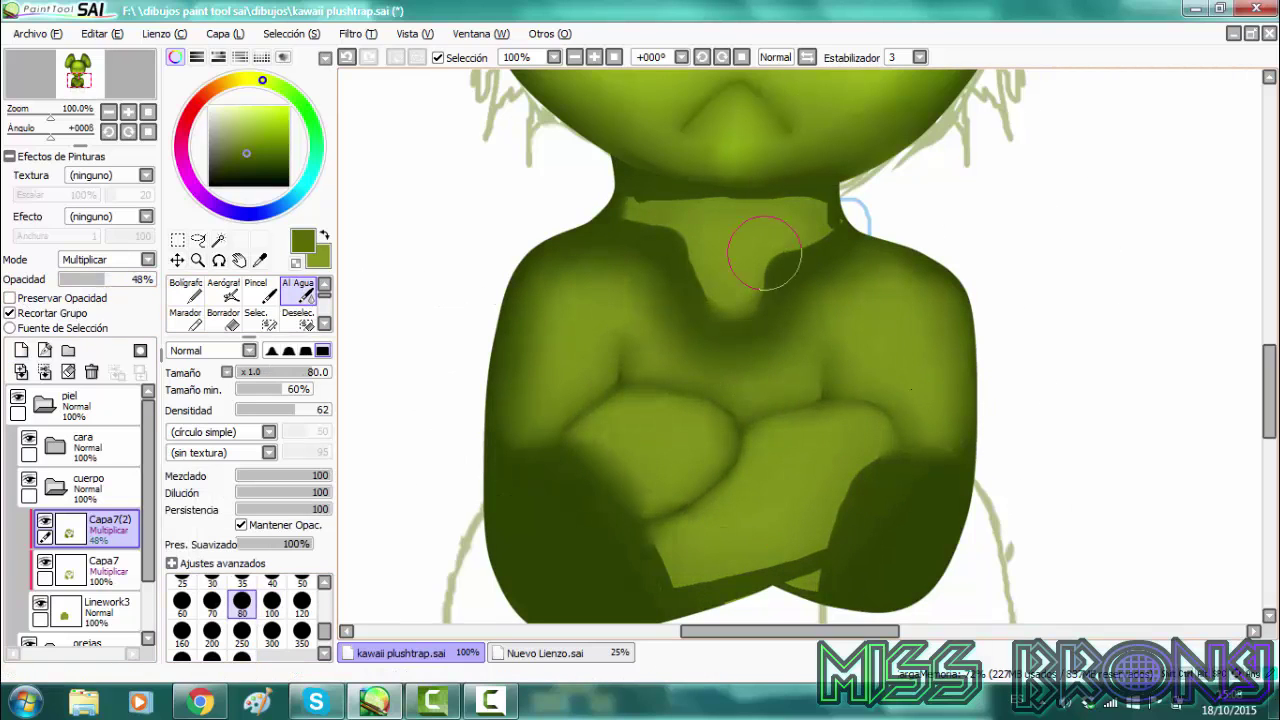
pyautogui.click(100, 568)
pyautogui.click(181, 600)
pyautogui.moveTo(708, 180)
pyautogui.mouseDown()
pyautogui.moveTo(760, 192)
pyautogui.moveTo(783, 222)
pyautogui.moveTo(683, 229)
pyautogui.moveTo(744, 232)
pyautogui.mouseUp()
pyautogui.click(575, 57)
pyautogui.click(575, 57)
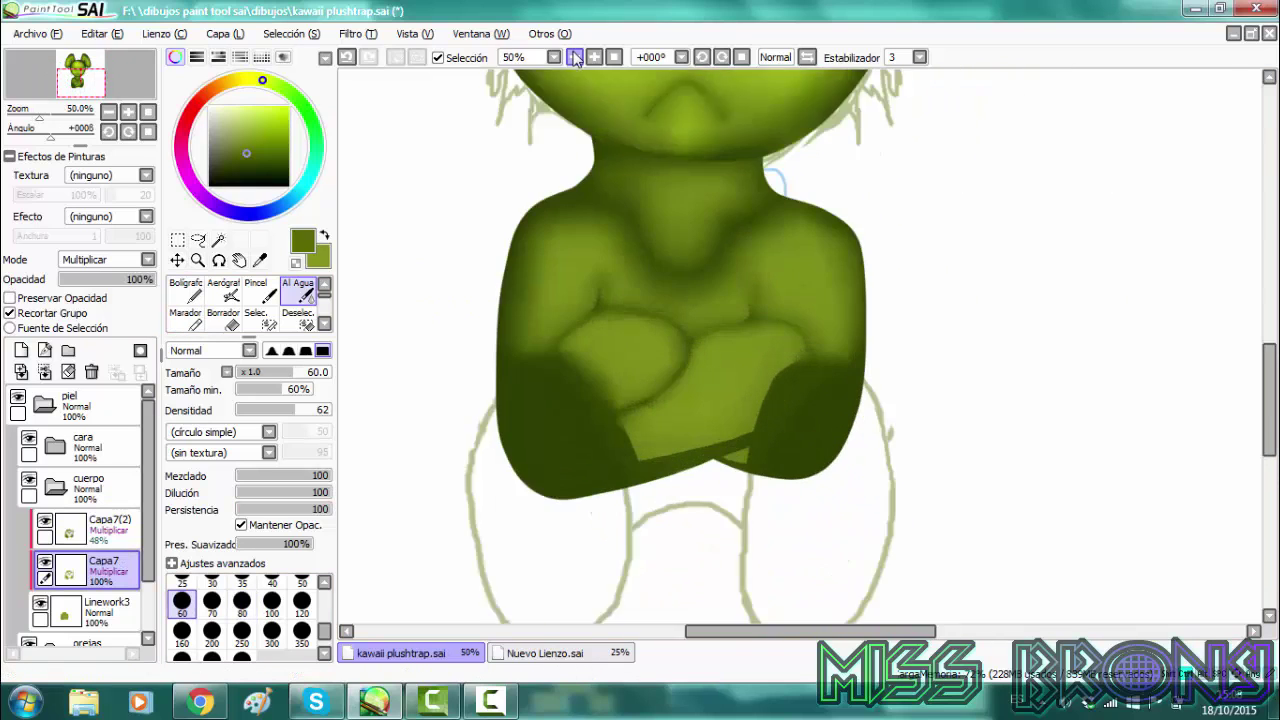
# Add a layer above Capa7(2), clip it to the body group and set its mode to Luminosidad
pyautogui.click(594, 57)
pyautogui.click(594, 57)
pyautogui.click(100, 526)
pyautogui.click(21, 350)
pyautogui.click(43, 315)
pyautogui.click(105, 259)
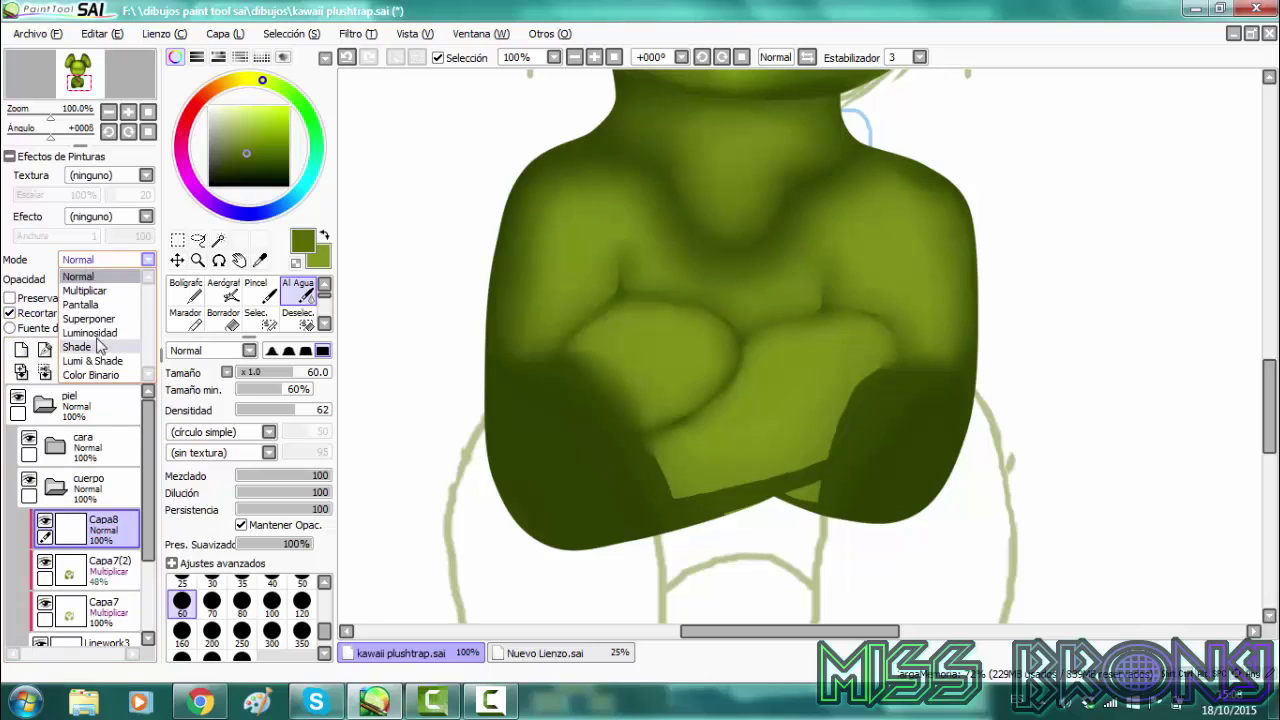
pyautogui.click(88, 312)
# Paint highlights on the forearms, shoulders and chest with the Bolígrafo at size 35
pyautogui.click(185, 290)
pyautogui.click(242, 570)
pyautogui.moveTo(675, 340); pyautogui.dragTo(645, 395)
pyautogui.moveTo(818, 388); pyautogui.dragTo(795, 435)
pyautogui.moveTo(910, 228)
pyautogui.mouseDown()
pyautogui.moveTo(931, 246)
pyautogui.moveTo(919, 288)
pyautogui.mouseUp()
pyautogui.moveTo(549, 261); pyautogui.dragTo(558, 225)
pyautogui.moveTo(669, 240); pyautogui.dragTo(803, 246)
# Blend the body highlights into the skin with the Al Agua brush at size 60
pyautogui.click(300, 290)
pyautogui.moveTo(555, 210)
pyautogui.mouseDown()
pyautogui.moveTo(558, 278)
pyautogui.moveTo(634, 337)
pyautogui.moveTo(771, 391)
pyautogui.moveTo(997, 214)
pyautogui.moveTo(777, 230)
pyautogui.moveTo(737, 194)
pyautogui.moveTo(851, 223)
pyautogui.moveTo(642, 515)
pyautogui.mouseUp()
pyautogui.scroll(-4, 570, 56)
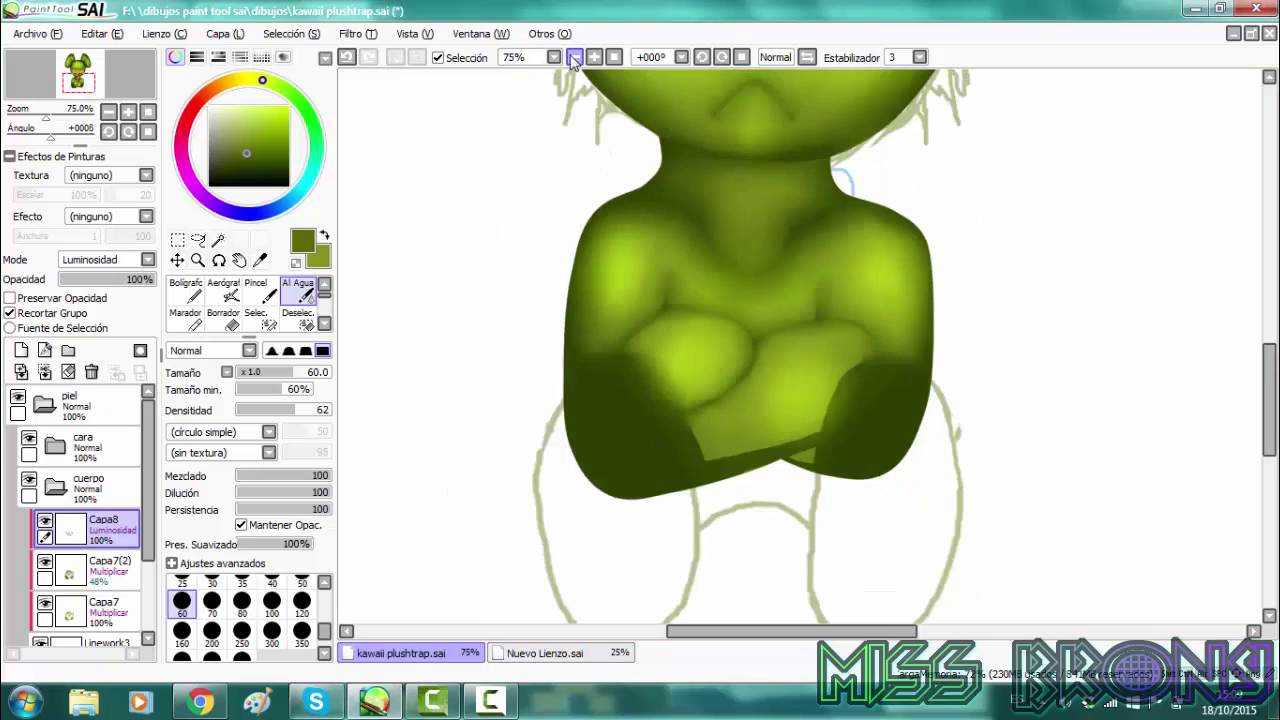
pyautogui.scroll(4, 570, 56)
# Collapse the cuerpo folder and create a new layer folder above it named "patas"
pyautogui.click(54, 487)
pyautogui.click(56, 492)
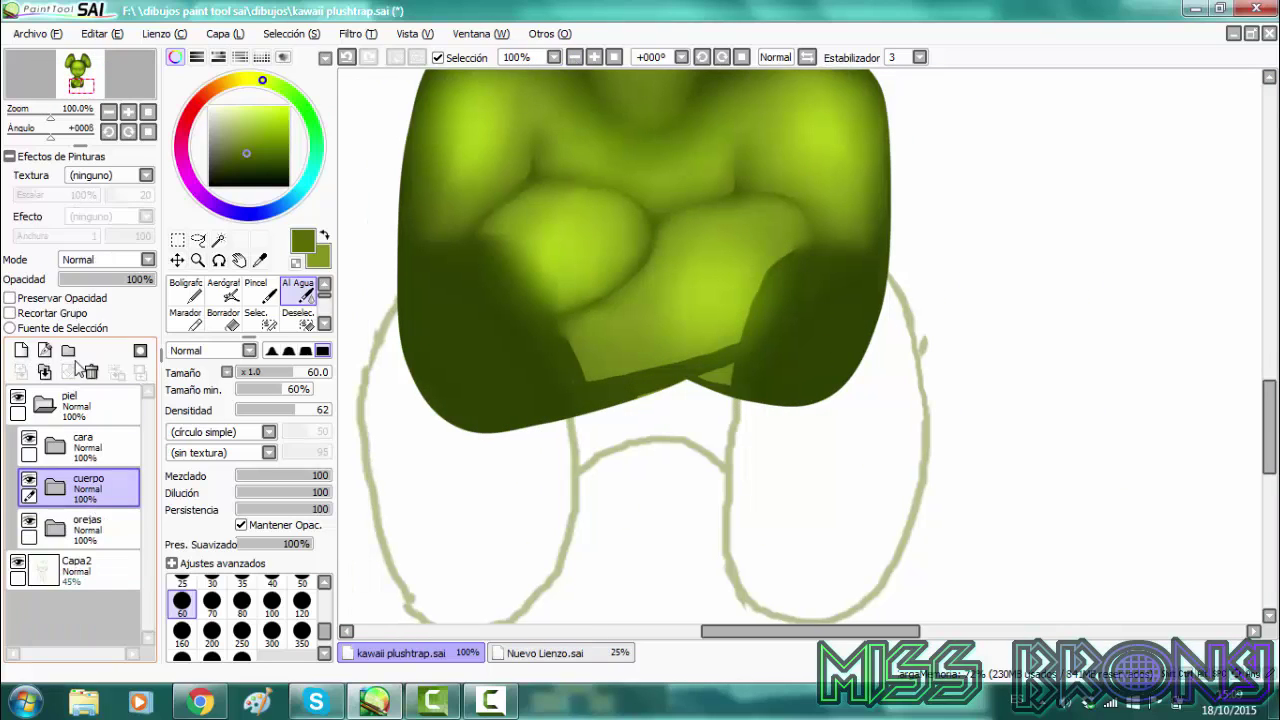
pyautogui.click(69, 351)
pyautogui.doubleClick(92, 499)
pyautogui.write('patas')
pyautogui.press('Return')
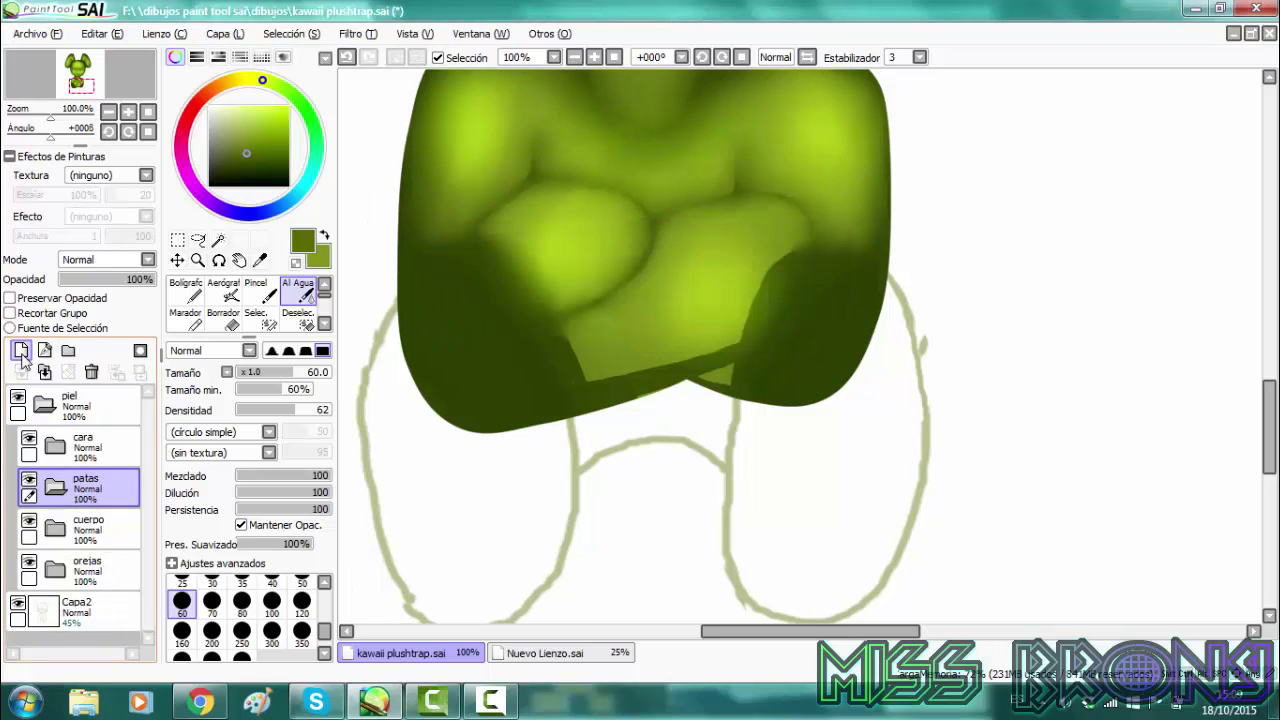
# Add a linework layer in the patas folder and outline the left leg in light green with the Curve tool at size 30
pyautogui.click(44, 351)
pyautogui.press('x')
pyautogui.scroll(-3, 543, 363)
pyautogui.click(569, 272)
pyautogui.click(571, 436)
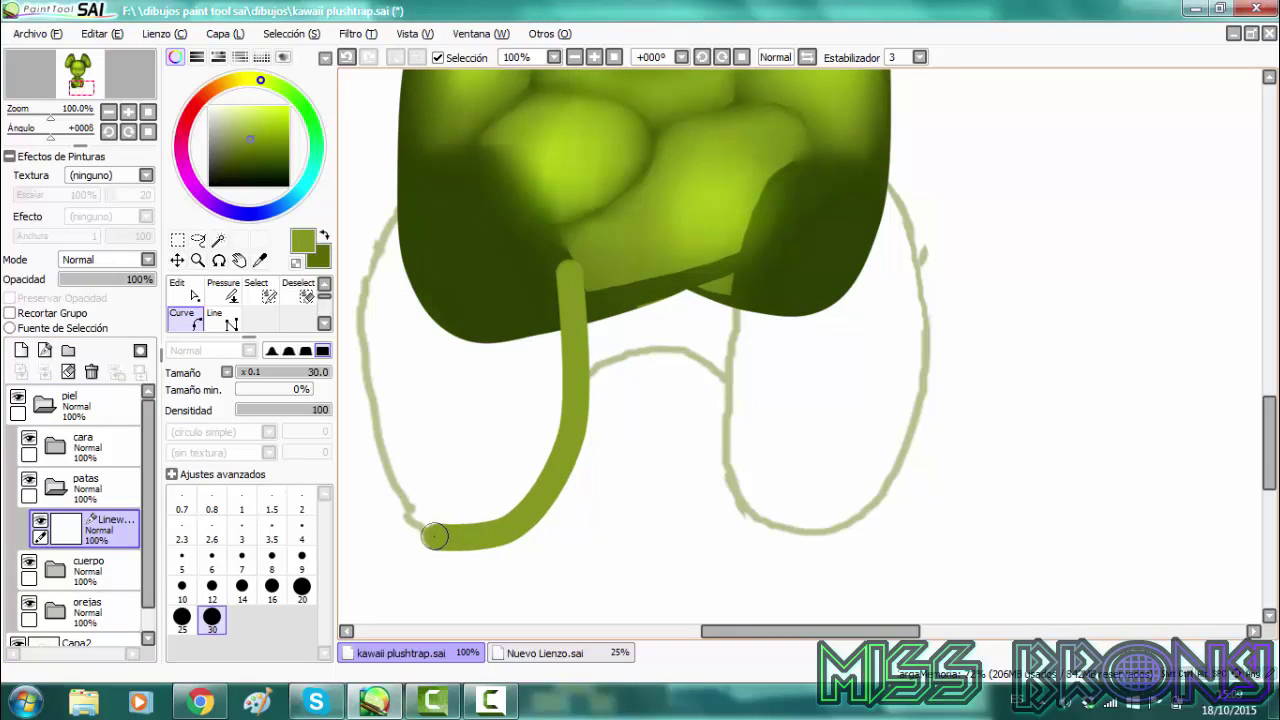
pyautogui.click(435, 535)
pyautogui.click(383, 477)
pyautogui.click(366, 296)
pyautogui.click(412, 166)
pyautogui.click(489, 146)
pyautogui.click(536, 197)
pyautogui.doubleClick(570, 296)
# Adjust a control point on the inner edge of the left leg's outline with the Edit tool
pyautogui.doubleClick(186, 294)
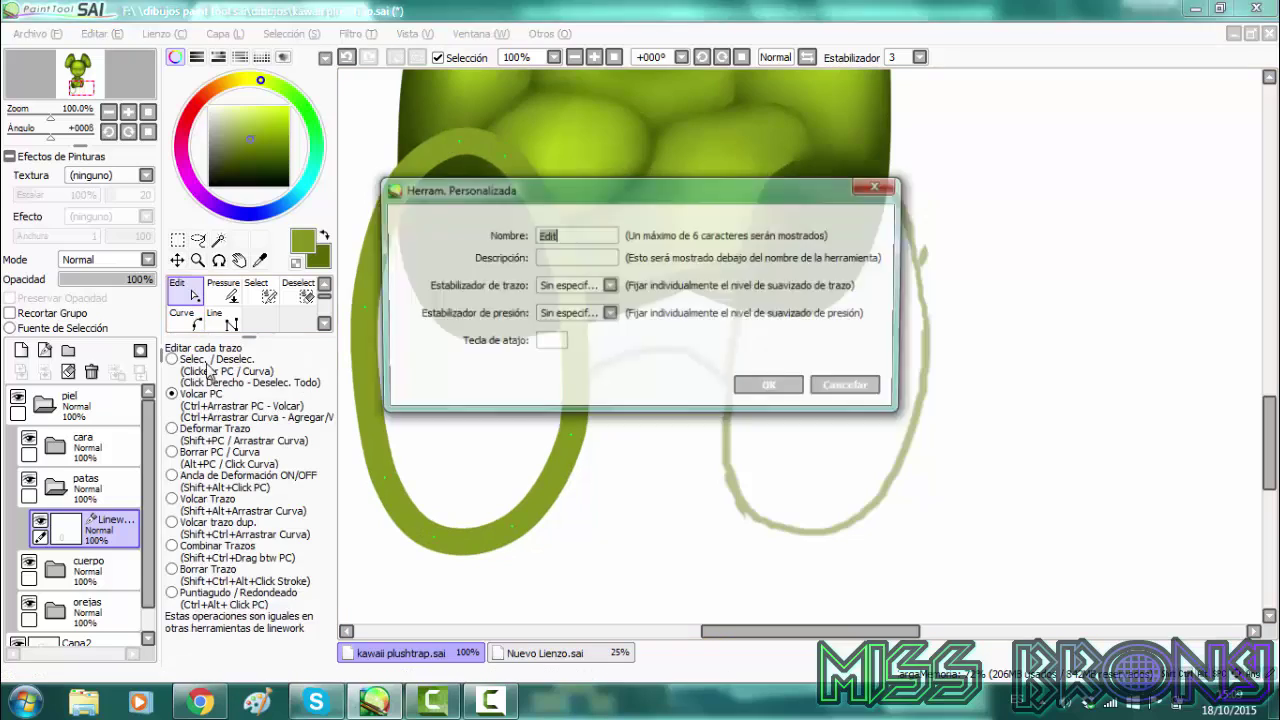
pyautogui.click(843, 383)
pyautogui.moveTo(569, 280); pyautogui.dragTo(574, 334)
pyautogui.click(201, 704)
pyautogui.click(47, 12)
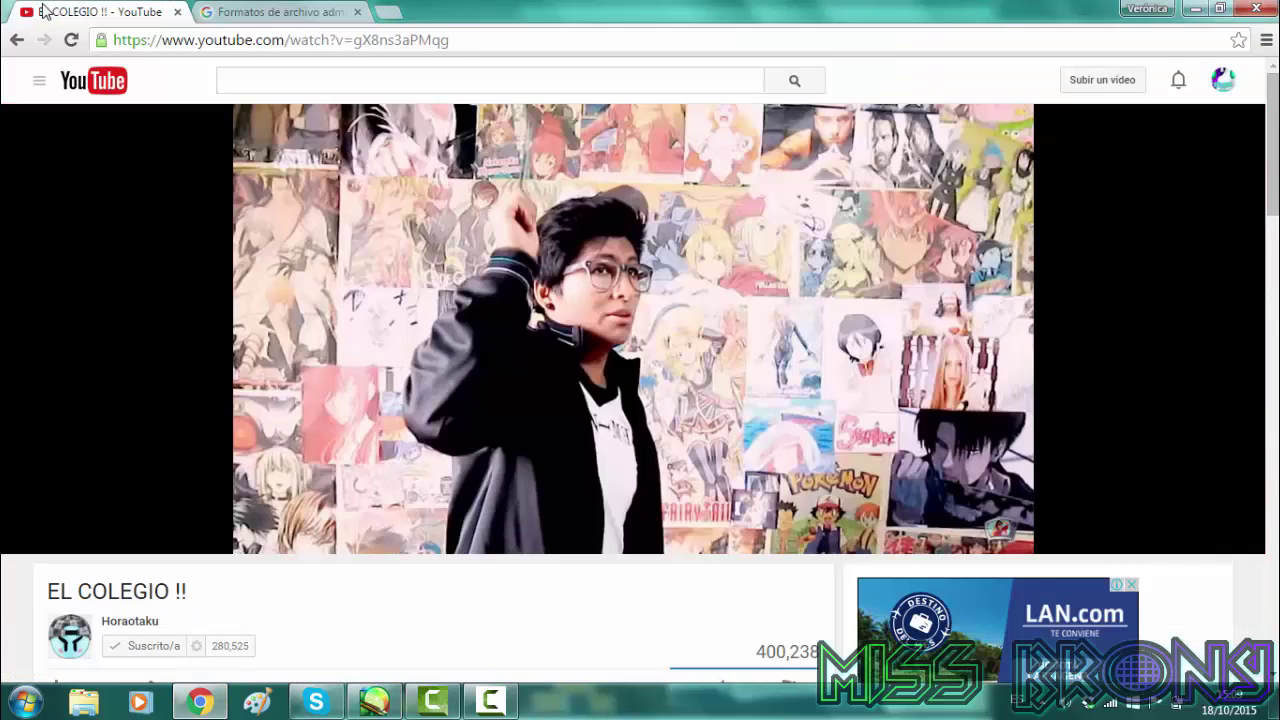
pyautogui.scroll(-5, 566, 397)
pyautogui.click(386, 703)
# Duplicate the left leg's stroke onto the right leg sketch and flip the copy horizontally
pyautogui.press('Left')
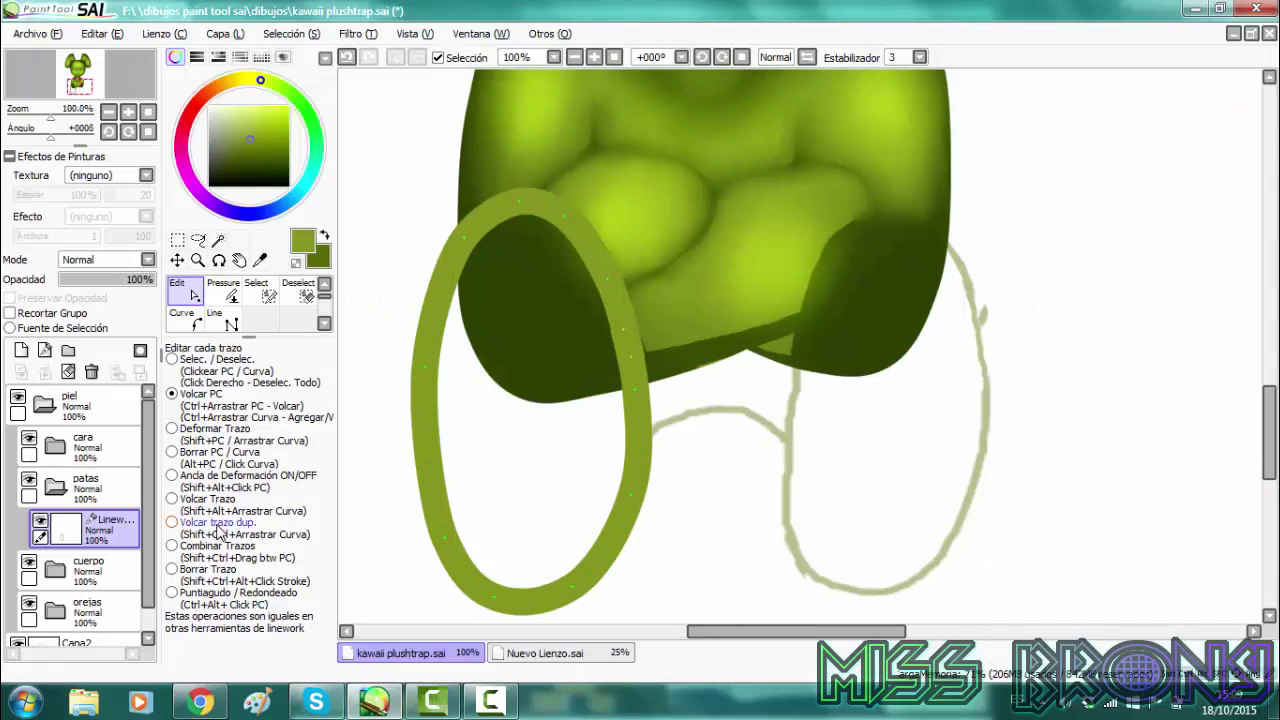
pyautogui.click(215, 523)
pyautogui.moveTo(571, 590); pyautogui.dragTo(920, 593)
pyautogui.hotkey('ctrl', 't')
pyautogui.click(250, 568)
pyautogui.click(197, 480)
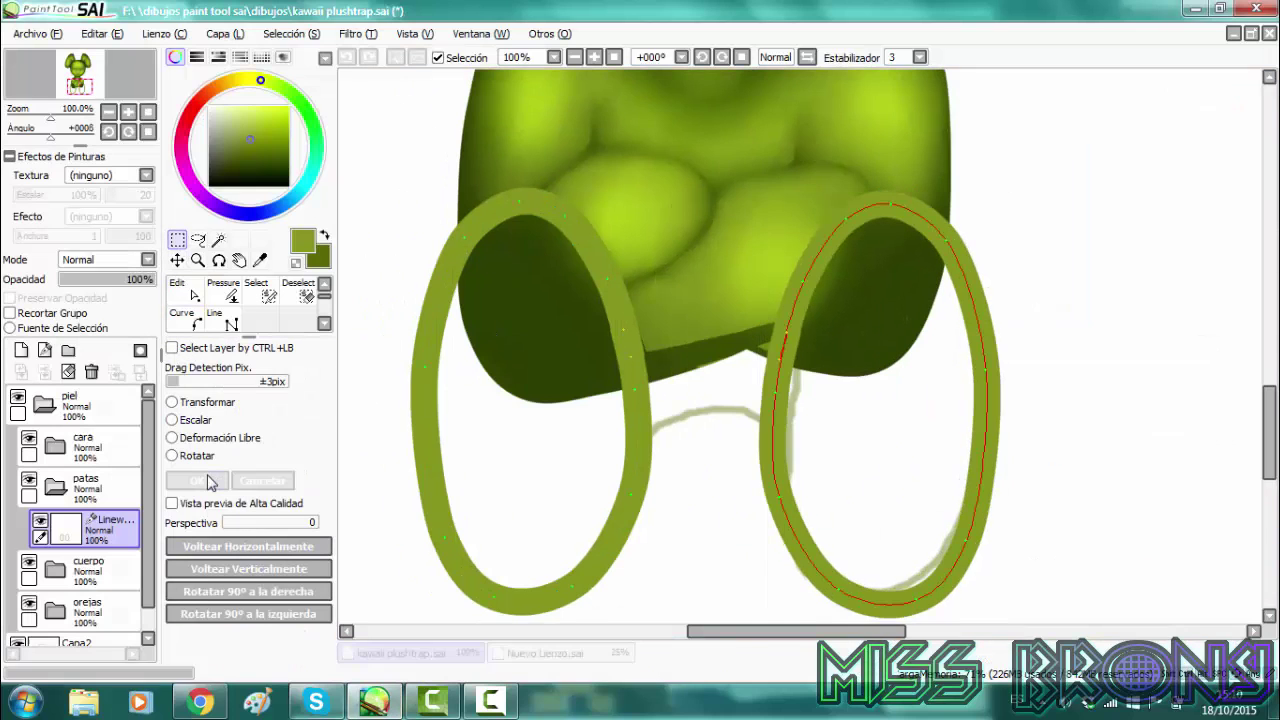
# Blend the shadow along the forearm's lower edge between the legs on Capa7 with the Al Agua brush at sizes 60 and 25
pyautogui.press('pageup')
pyautogui.press('pageup')
pyautogui.press('pageup')
pyautogui.press('Down')
pyautogui.press('Down')
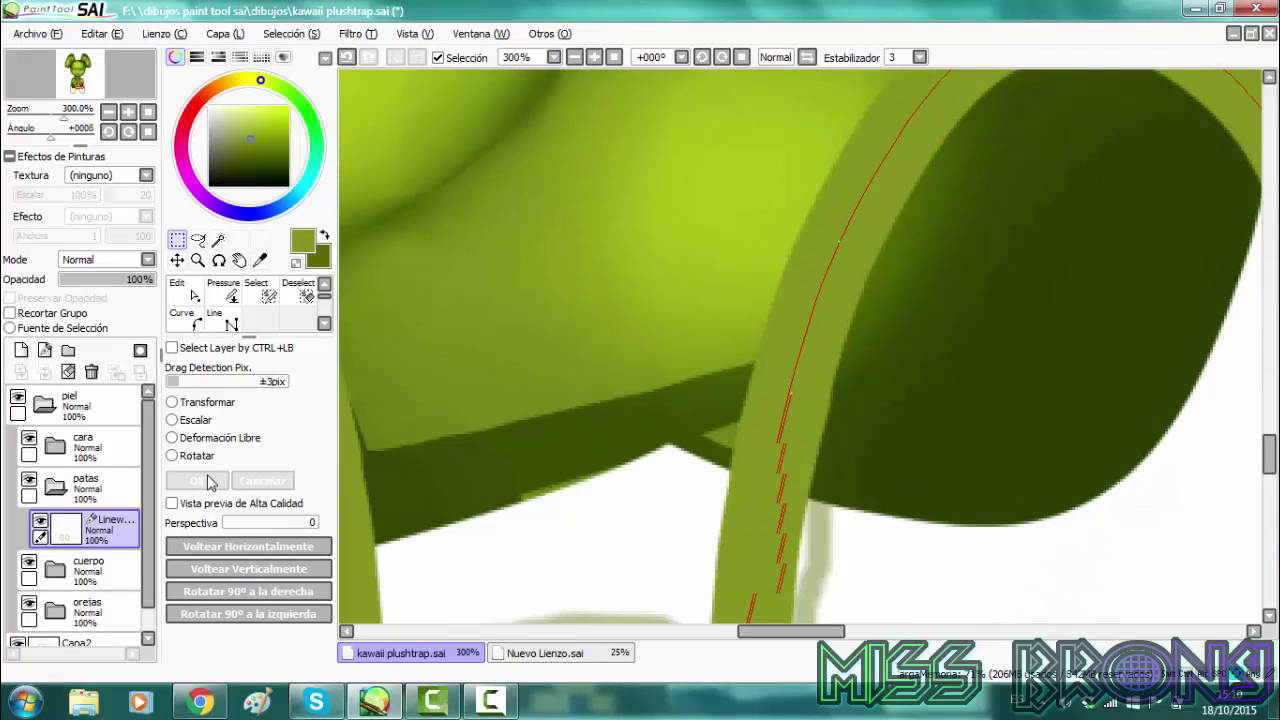
pyautogui.press('Left')
pyautogui.click(56, 570)
pyautogui.scroll(-3, 123, 570)
pyautogui.click(123, 570)
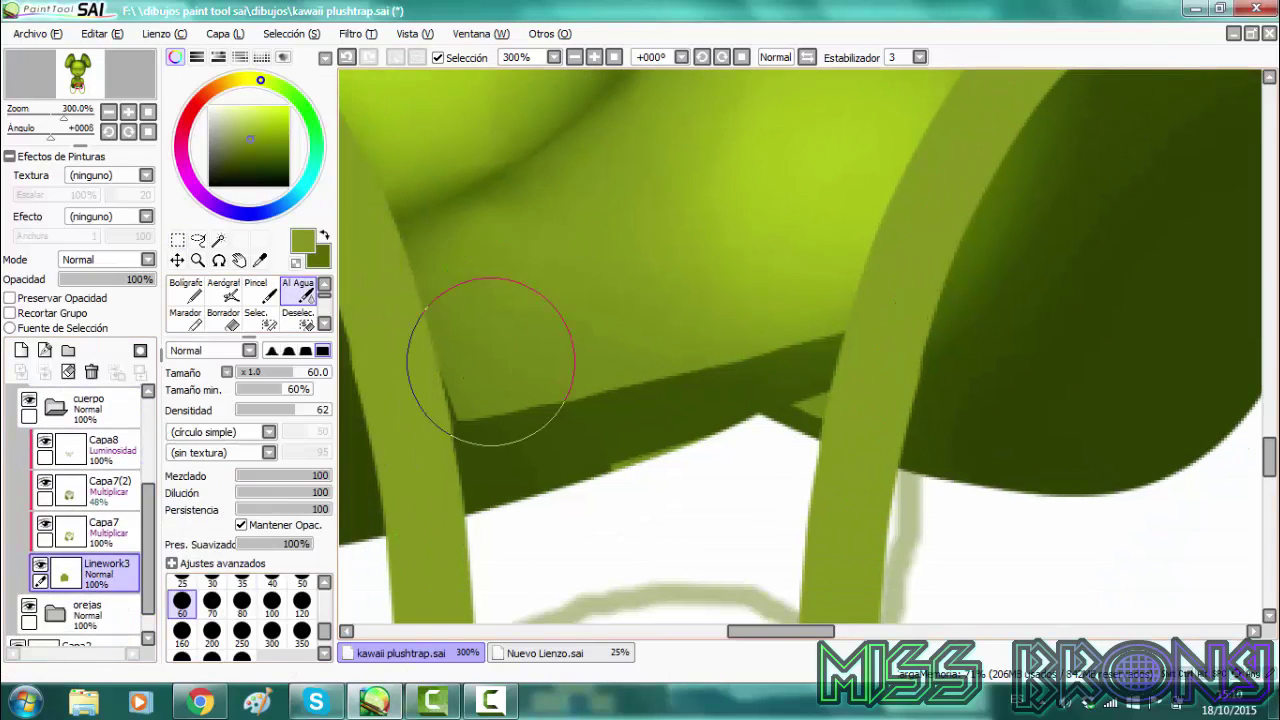
pyautogui.click(112, 534)
pyautogui.moveTo(502, 393); pyautogui.dragTo(769, 288)
pyautogui.click(184, 588)
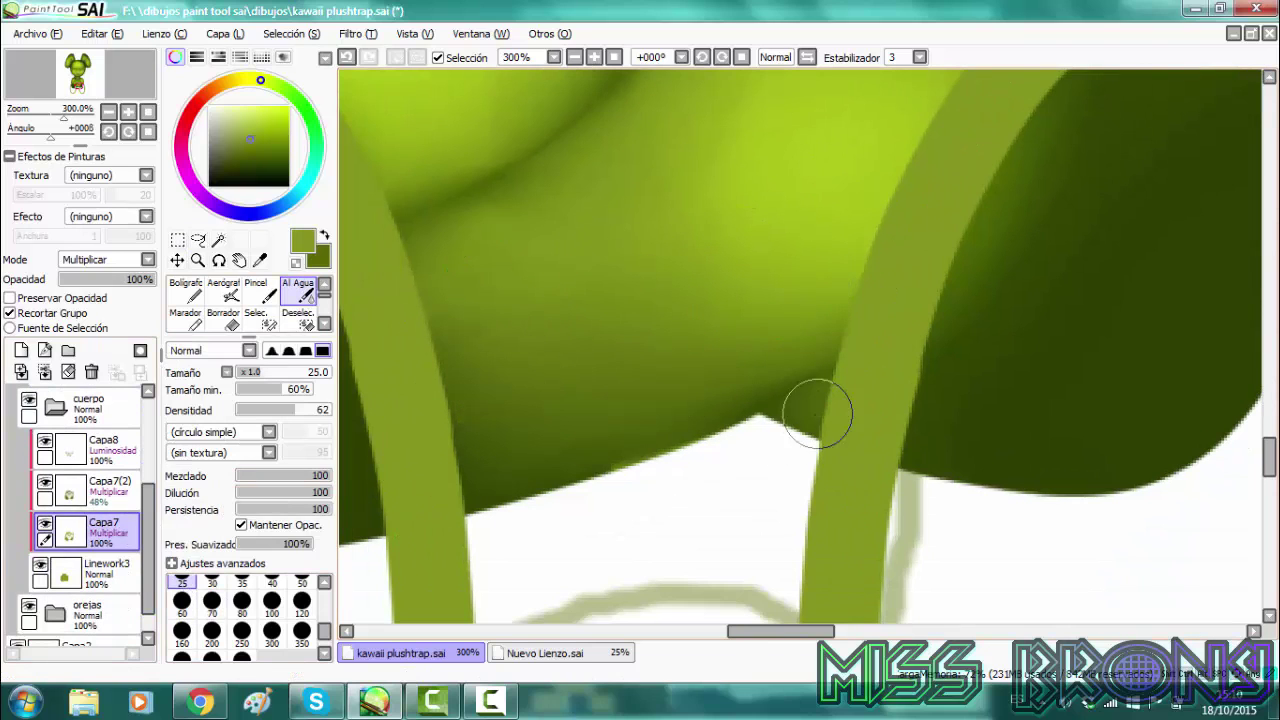
pyautogui.scroll(-3, 891, 414)
# Collapse the cuerpo folder and move both leg outlines slightly upward with the Volcar Trazo option
pyautogui.click(55, 410)
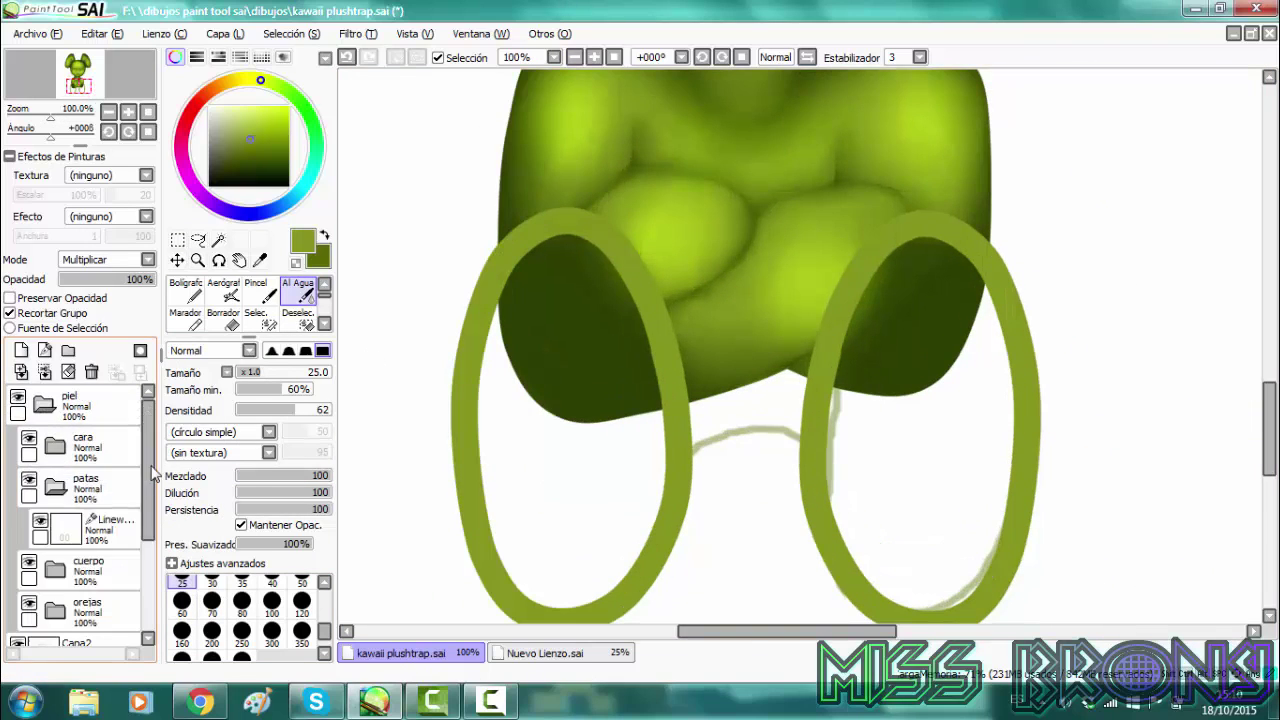
pyautogui.click(105, 525)
pyautogui.moveTo(524, 598); pyautogui.dragTo(530, 565)
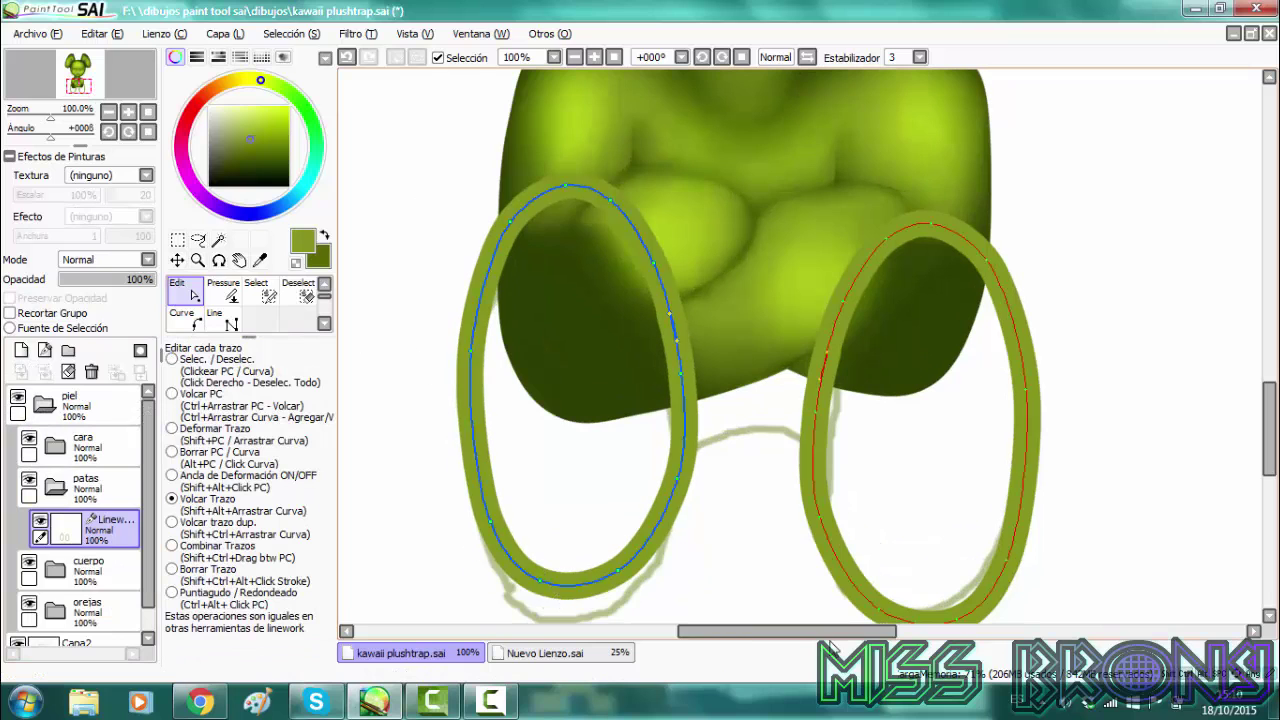
pyautogui.moveTo(955, 617); pyautogui.dragTo(952, 598)
# Convert the leg linework into a normal layer and fill both leg outlines with green using the Cubo tool
pyautogui.click(20, 357)
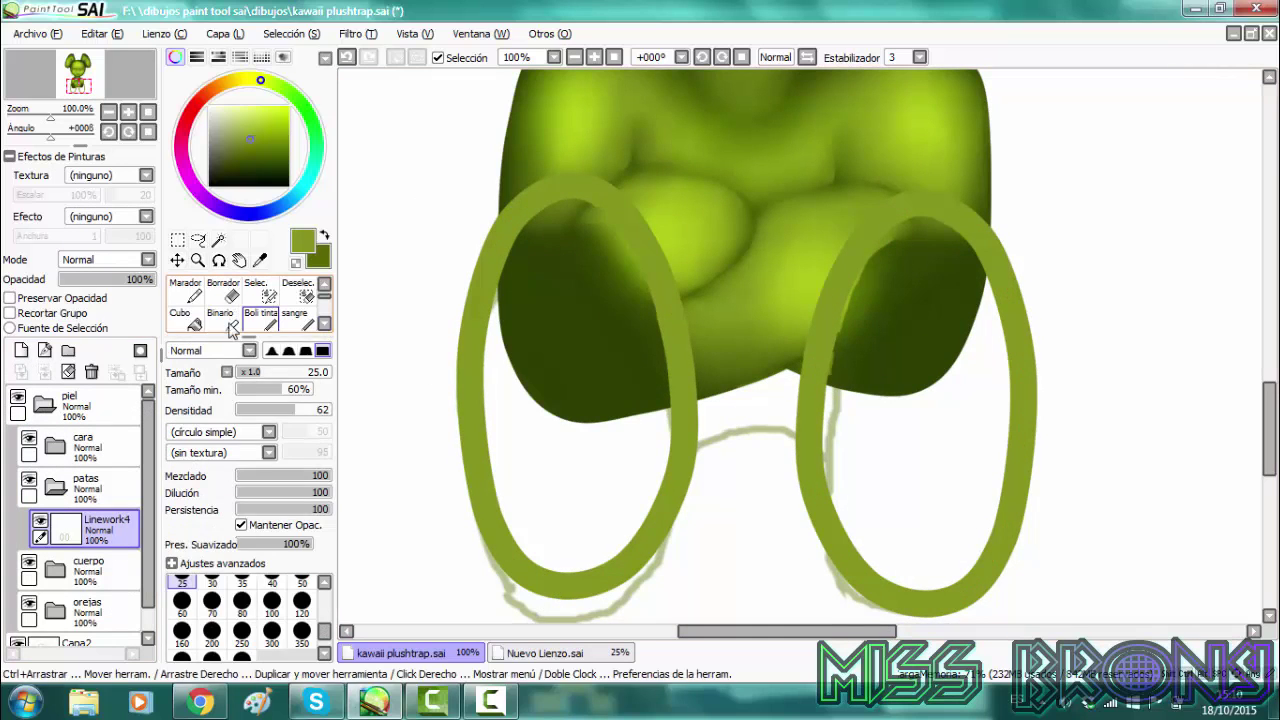
pyautogui.click(565, 430)
pyautogui.click(925, 420)
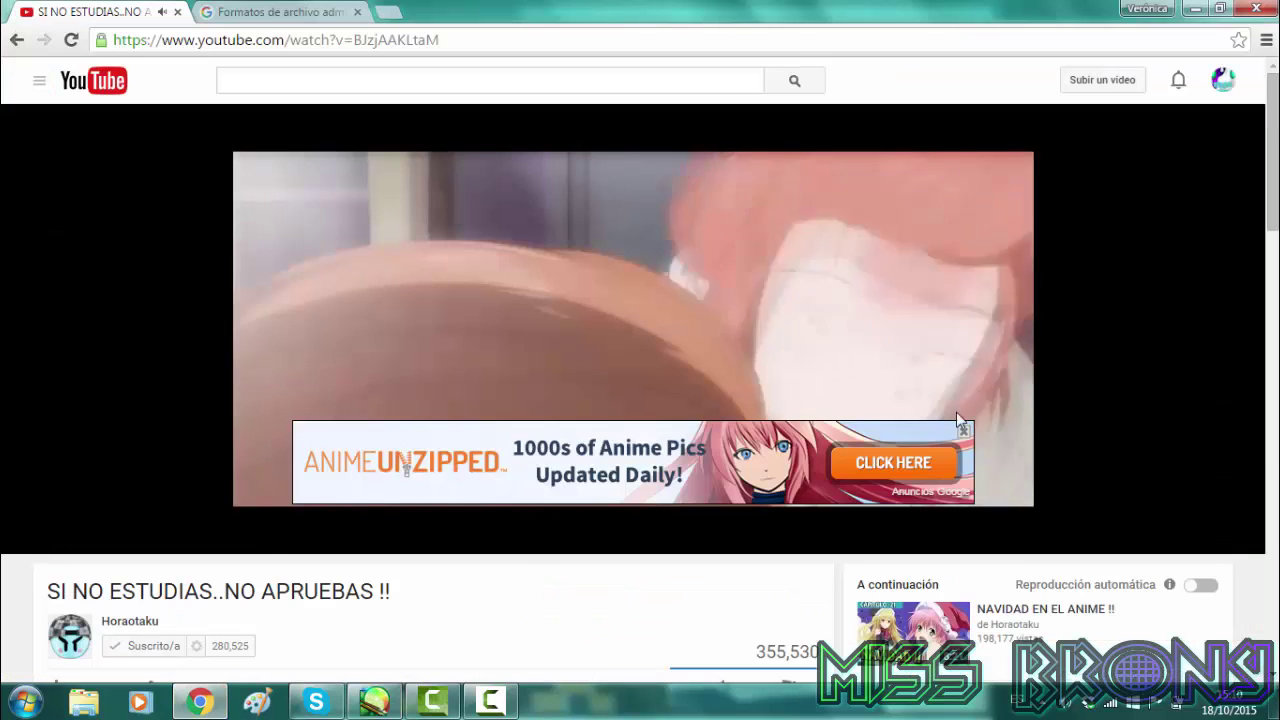
pyautogui.click(962, 429)
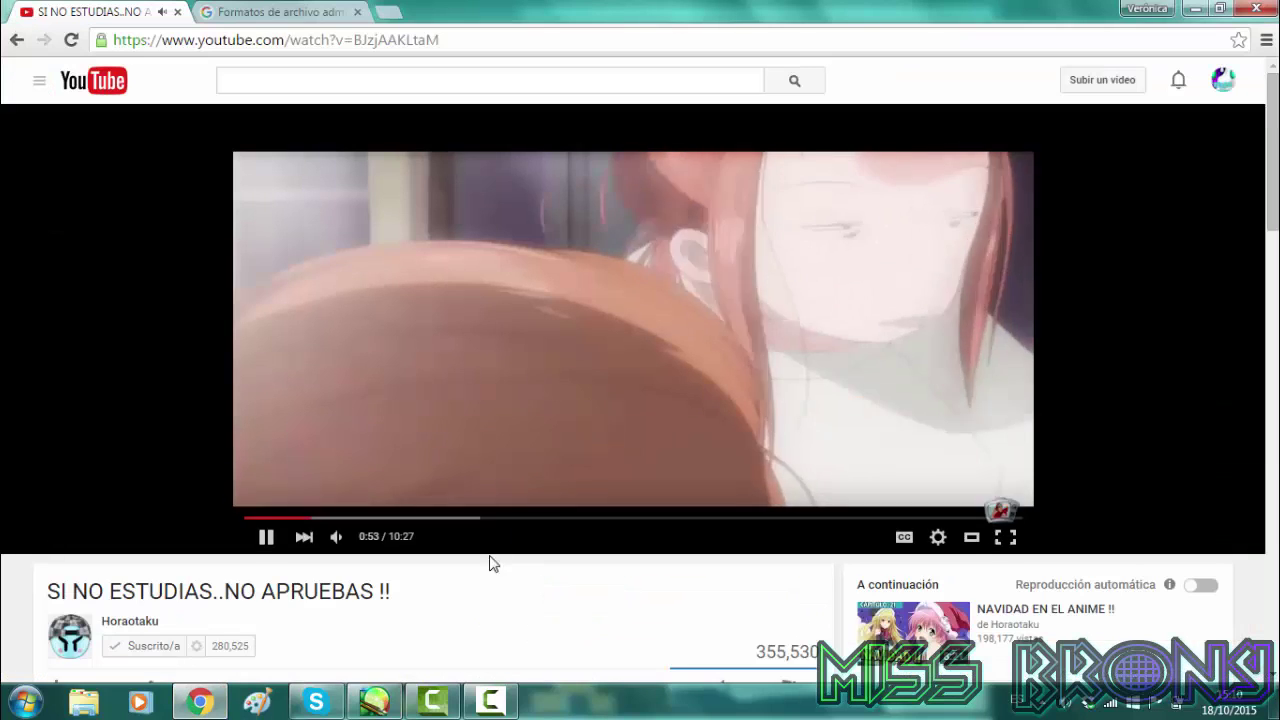
pyautogui.click(374, 701)
# Select the right leg with the Selec. brush, shift it slightly up and toward the left leg, and clear the selection
pyautogui.click(260, 290)
pyautogui.moveTo(803, 230)
pyautogui.mouseDown()
pyautogui.moveTo(826, 357)
pyautogui.moveTo(928, 612)
pyautogui.moveTo(873, 608)
pyautogui.mouseUp()
pyautogui.hotkey('ctrl', 't')
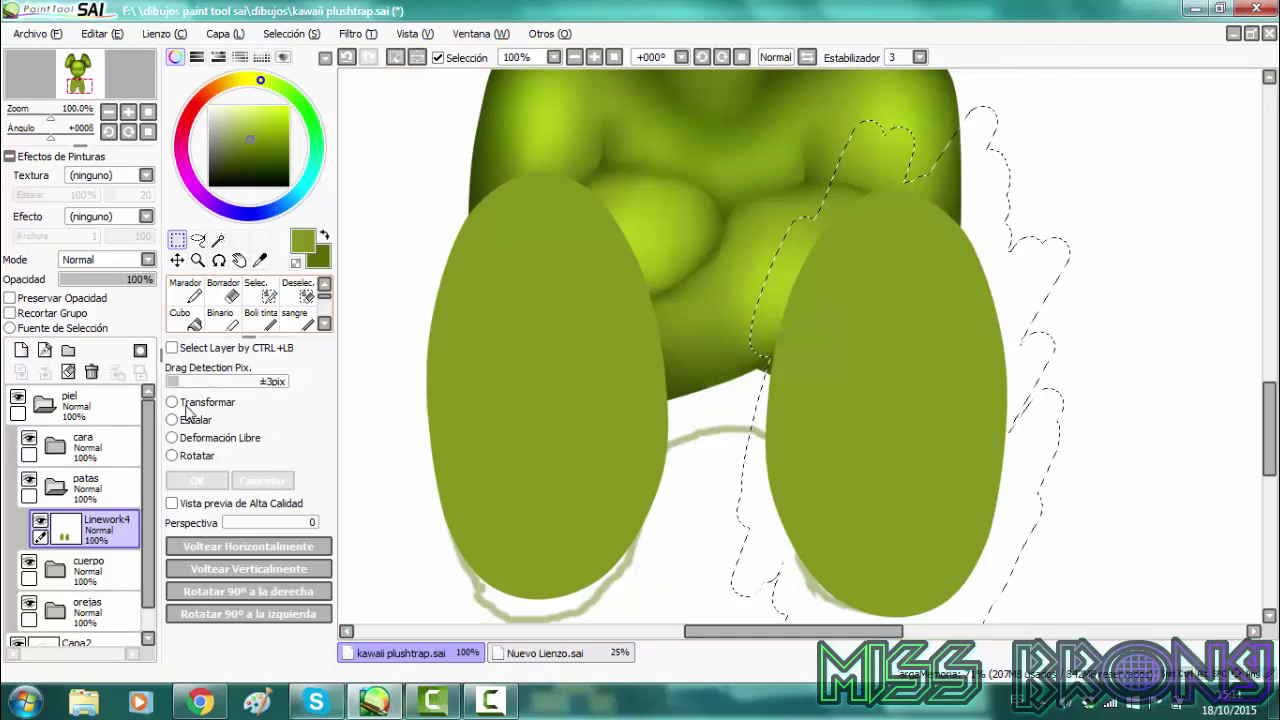
pyautogui.click(304, 296)
pyautogui.moveTo(914, 218); pyautogui.dragTo(885, 520)
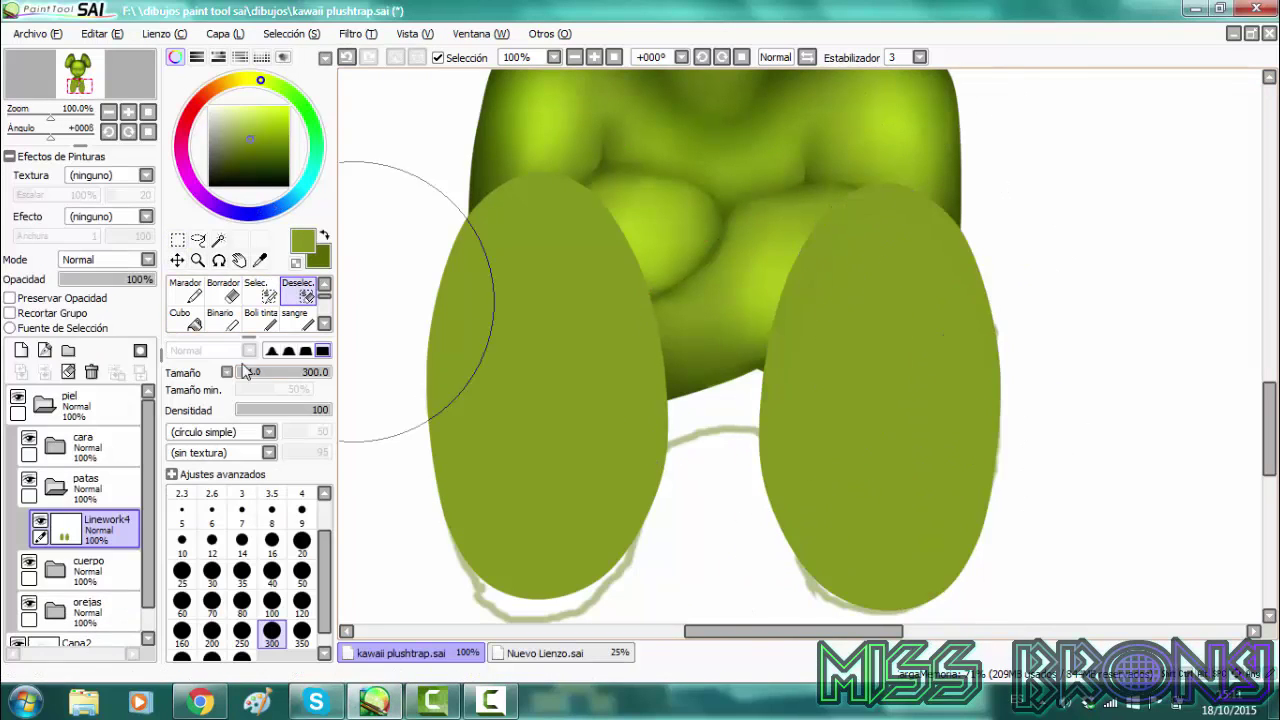
# Add a layer clipped to the Linework4 legs layer and set its mode to Multiplicar
pyautogui.click(21, 350)
pyautogui.click(50, 314)
pyautogui.click(104, 260)
pyautogui.click(102, 289)
# Outline both legs' edges and upper toe marks with dark shadow strokes using the Boli tinta brush at sizes 16 and 20
pyautogui.click(264, 318)
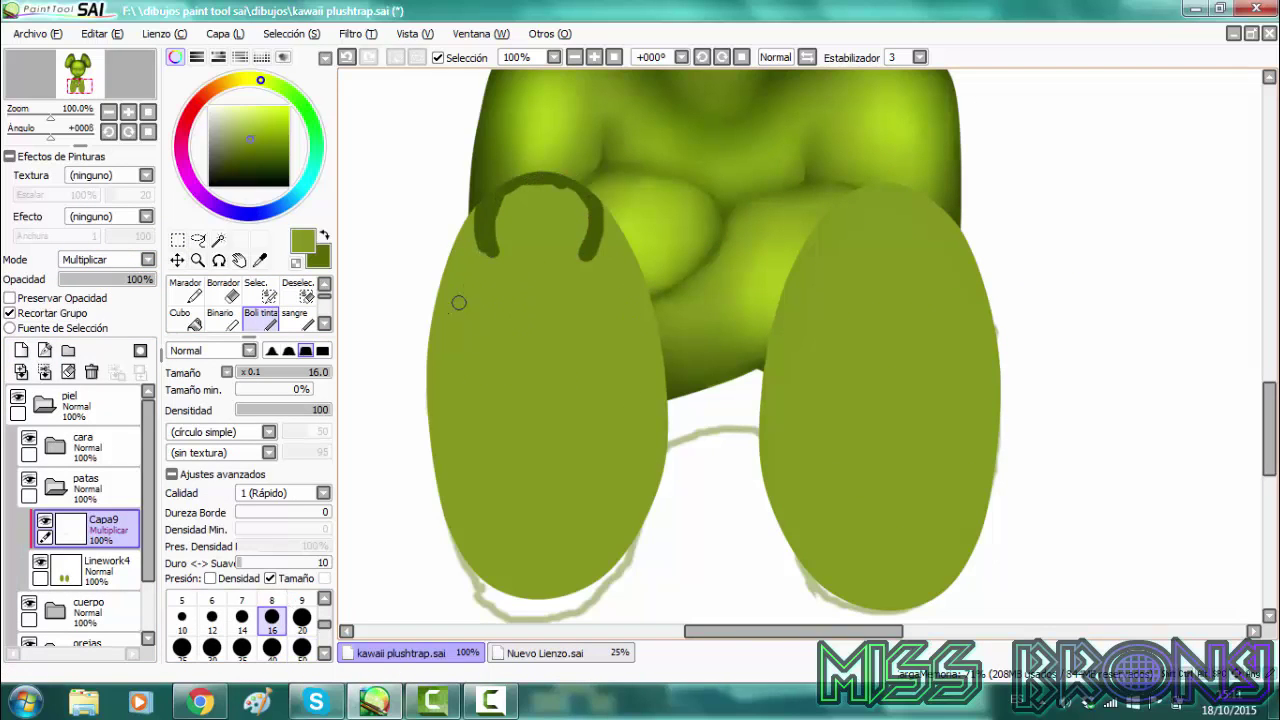
pyautogui.moveTo(447, 293)
pyautogui.mouseDown()
pyautogui.moveTo(432, 446)
pyautogui.moveTo(520, 612)
pyautogui.mouseUp()
pyautogui.press(']')
pyautogui.moveTo(478, 564)
pyautogui.mouseDown()
pyautogui.moveTo(604, 588)
pyautogui.moveTo(660, 302)
pyautogui.moveTo(603, 205)
pyautogui.mouseUp()
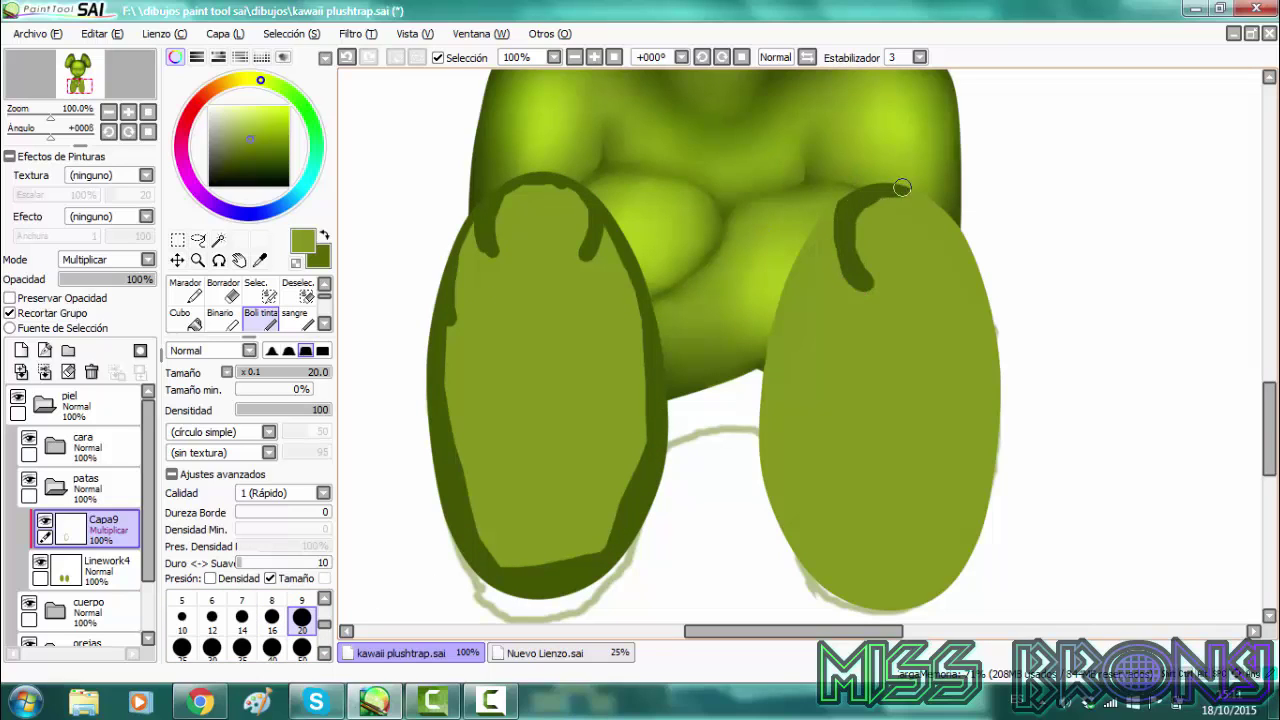
pyautogui.moveTo(833, 213)
pyautogui.mouseDown()
pyautogui.moveTo(765, 470)
pyautogui.moveTo(878, 618)
pyautogui.moveTo(988, 500)
pyautogui.moveTo(968, 252)
pyautogui.moveTo(800, 332)
pyautogui.mouseUp()
# Erase the right leg's toe marks at eraser size 50 and redraw them smaller with the Boli tinta brush
pyautogui.click(347, 58)
pyautogui.click(223, 291)
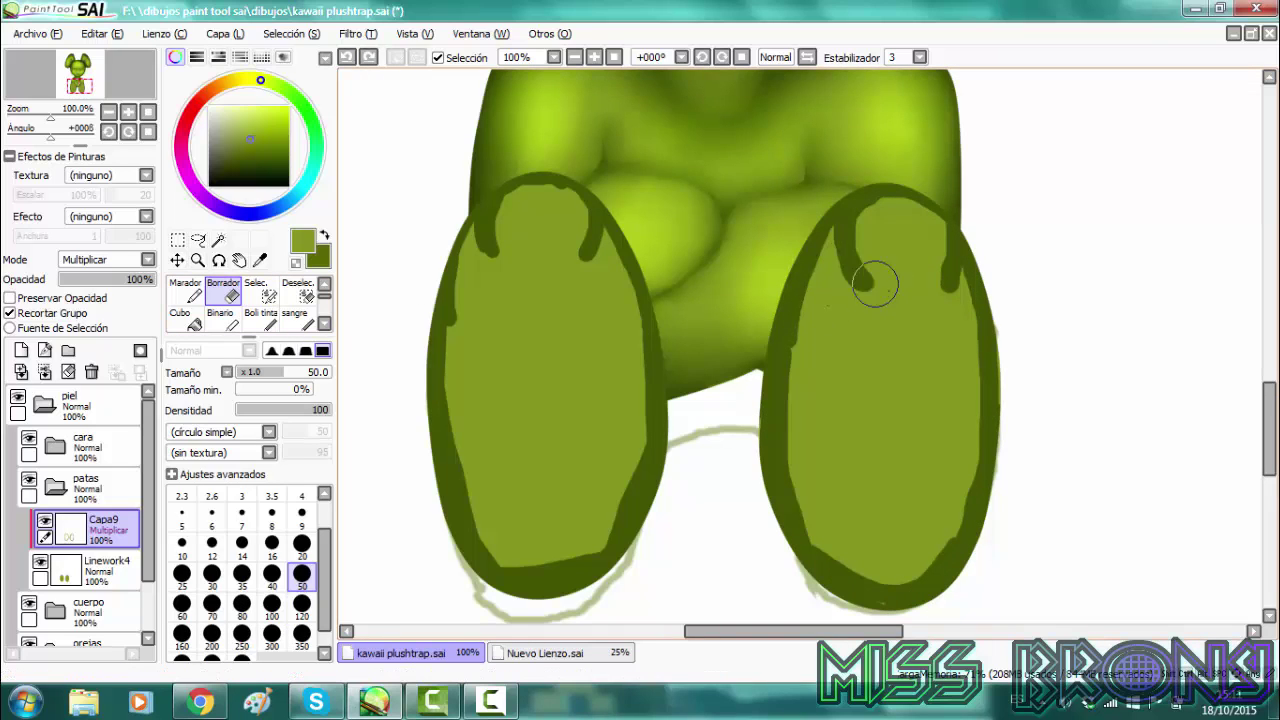
pyautogui.moveTo(929, 245); pyautogui.dragTo(938, 271)
pyautogui.click(261, 316)
pyautogui.moveTo(812, 254); pyautogui.dragTo(919, 190)
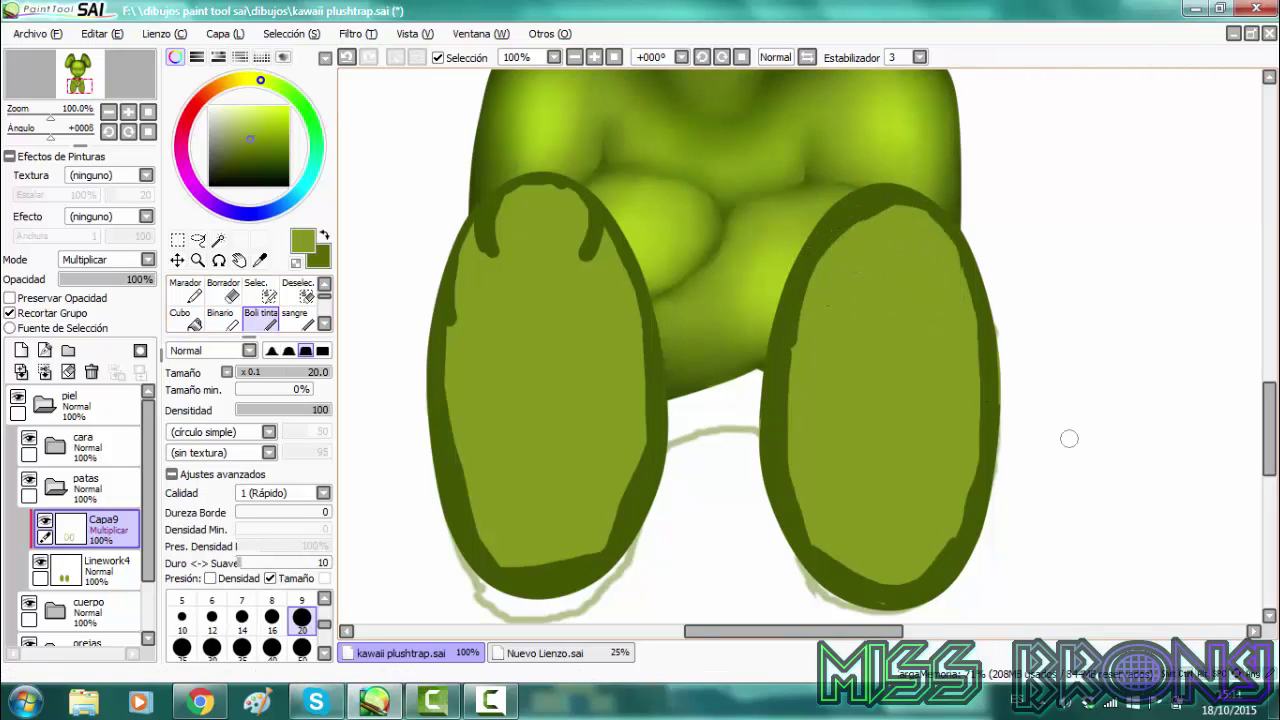
pyautogui.hotkey('ctrl', 'z')
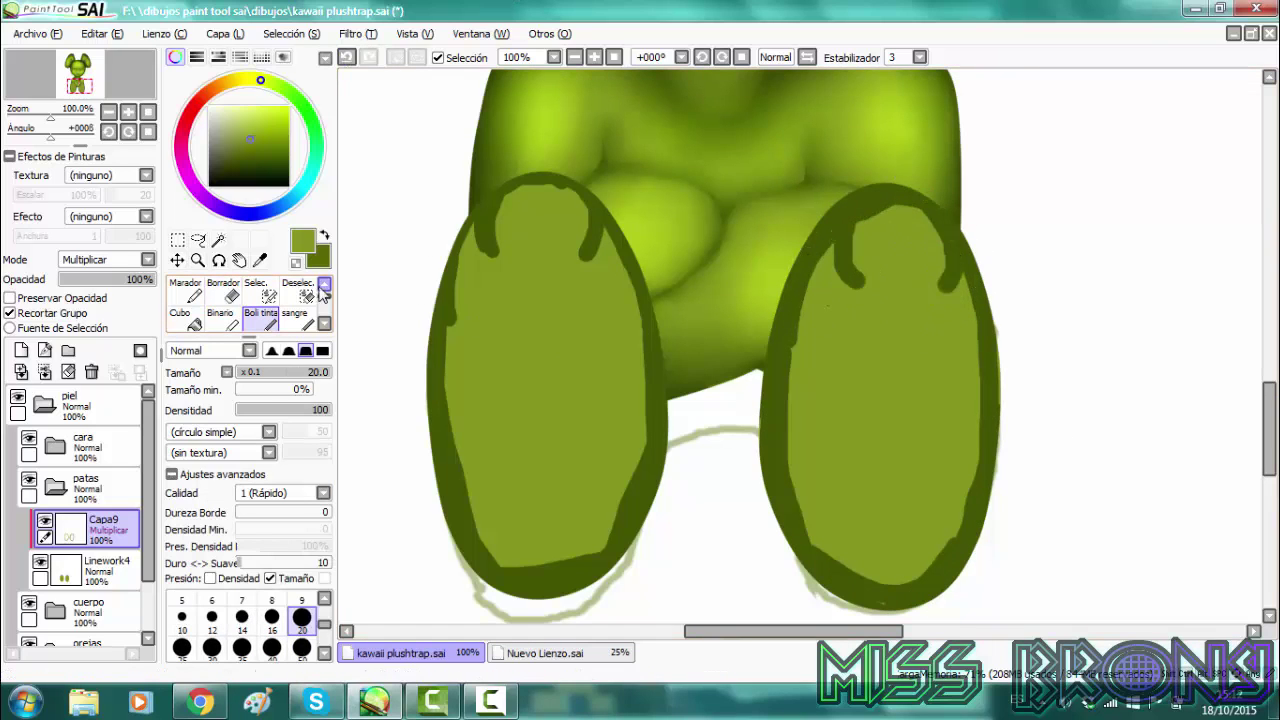
# Blend the left leg's shadows and the top of the right leg with the Al Agua brush at sizes 25 and 35
pyautogui.click(322, 286)
pyautogui.click(298, 291)
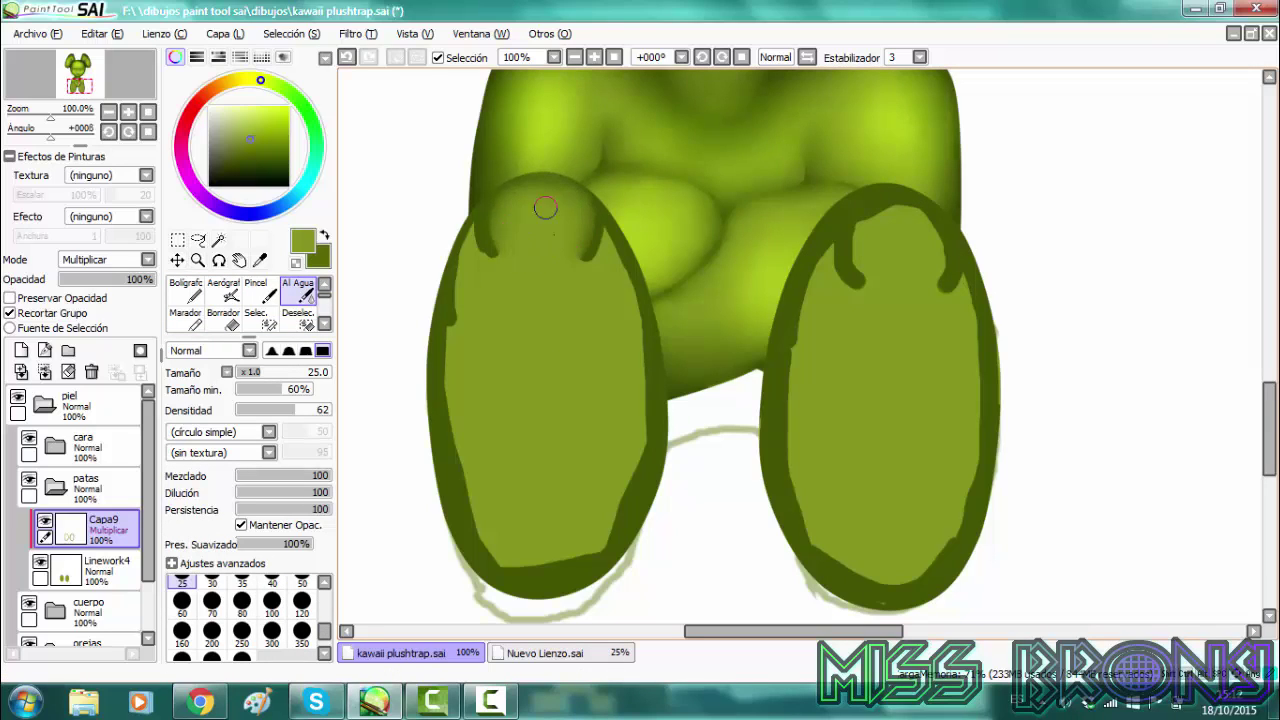
pyautogui.moveTo(501, 266); pyautogui.dragTo(455, 404)
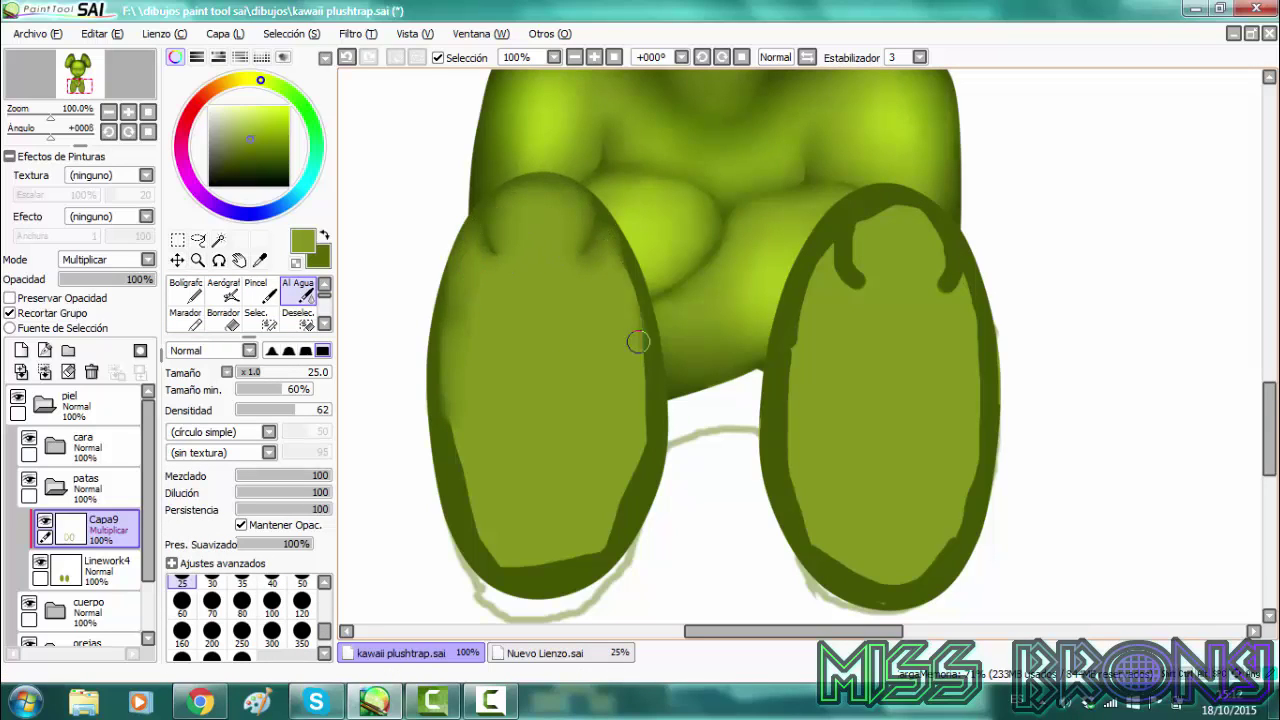
pyautogui.moveTo(638, 342); pyautogui.dragTo(650, 448)
pyautogui.click(242, 582)
pyautogui.moveTo(450, 345)
pyautogui.mouseDown()
pyautogui.moveTo(557, 571)
pyautogui.moveTo(662, 430)
pyautogui.moveTo(588, 325)
pyautogui.mouseUp()
pyautogui.moveTo(880, 281); pyautogui.dragTo(866, 261)
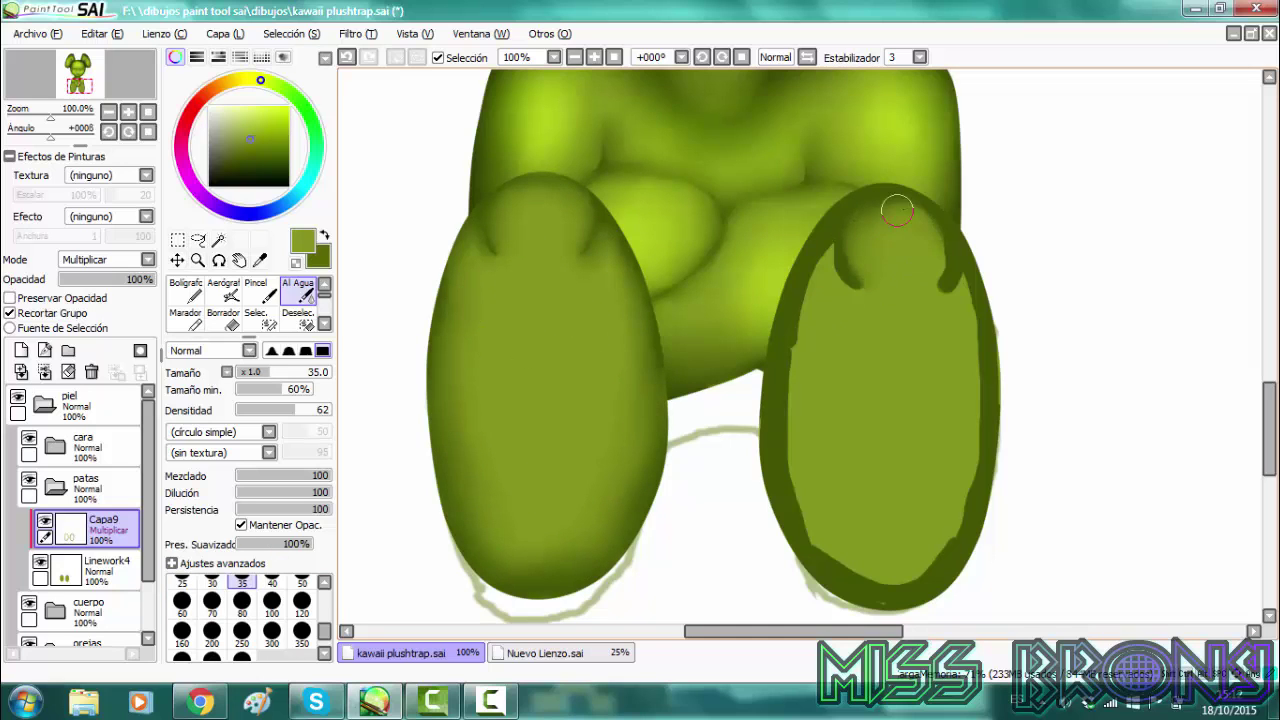
pyautogui.click(212, 703)
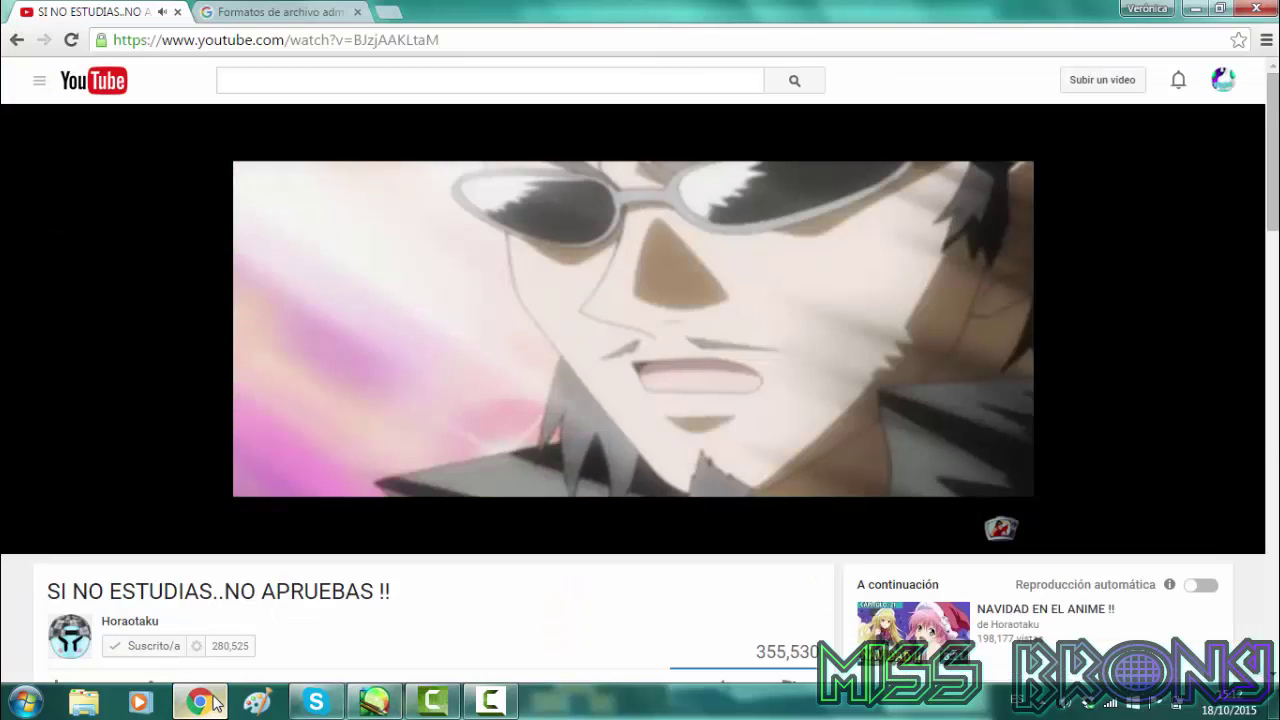
pyautogui.click(212, 703)
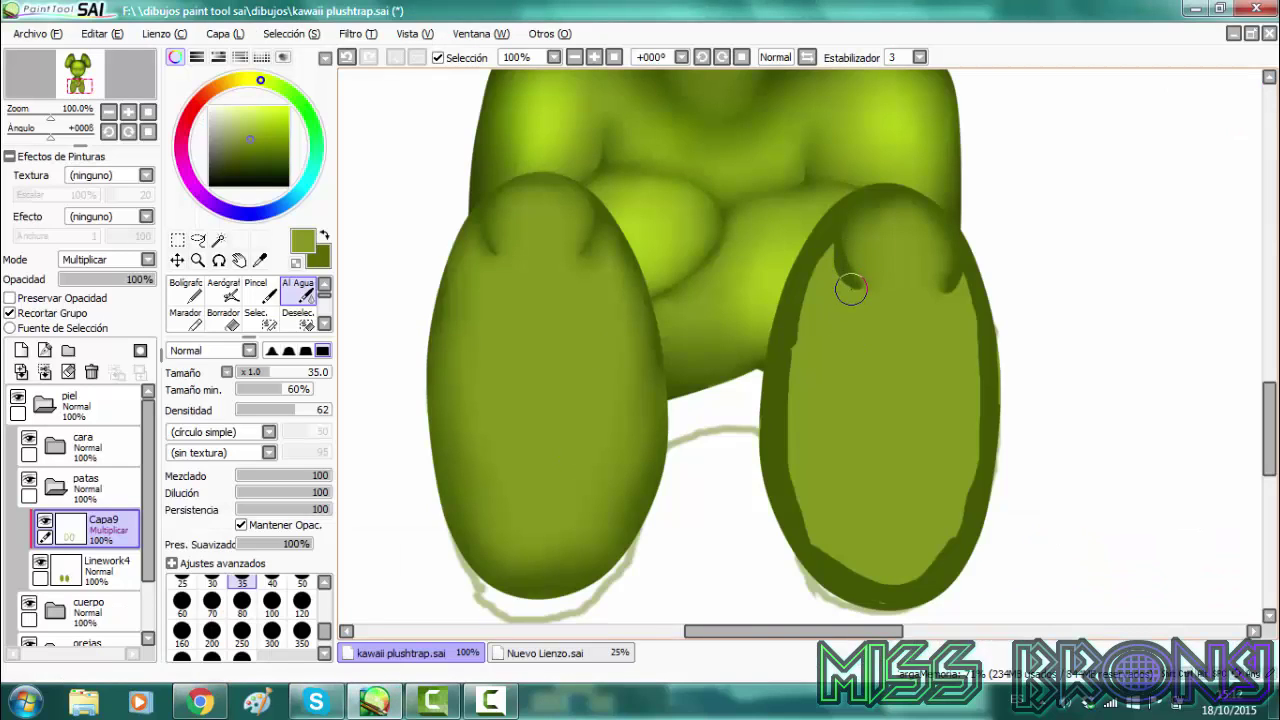
# Blend the rest of the right leg's toe and edge shadows with the Al Agua brush at size 35
pyautogui.moveTo(840, 303); pyautogui.dragTo(808, 297)
pyautogui.moveTo(845, 568)
pyautogui.mouseDown()
pyautogui.moveTo(971, 434)
pyautogui.moveTo(876, 570)
pyautogui.mouseUp()
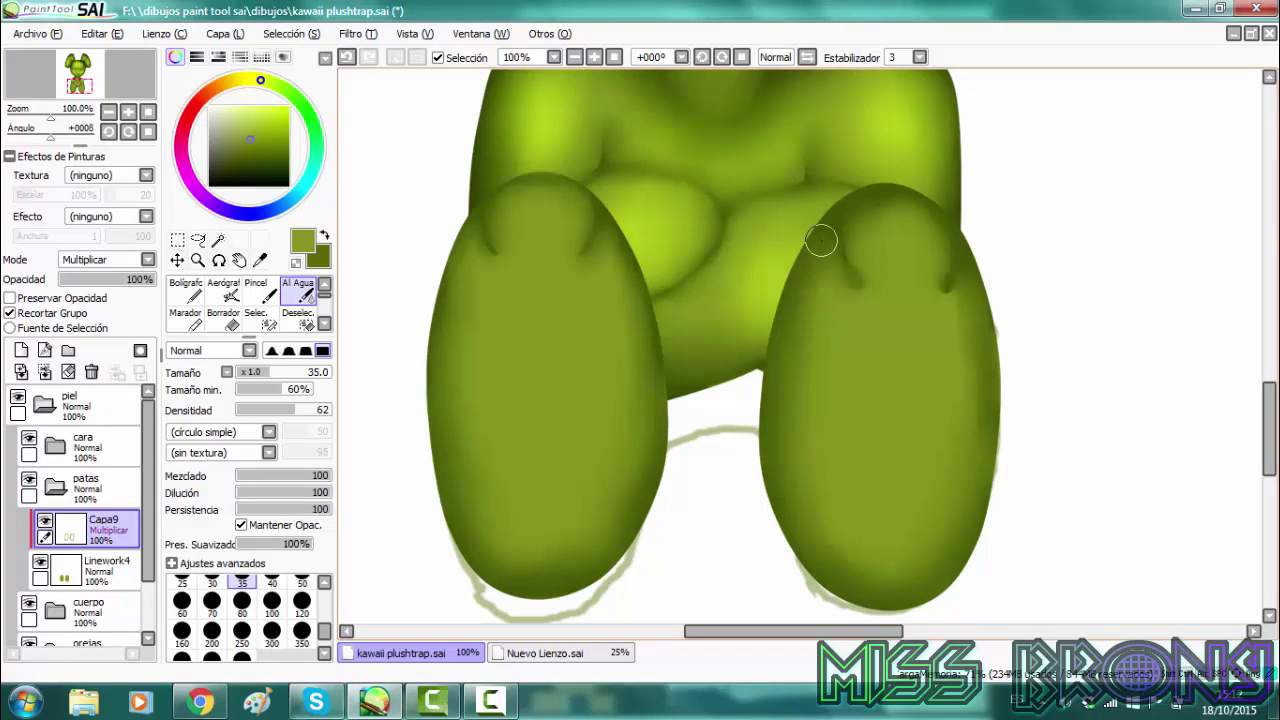
# Duplicate the Multiplicar leg shadow layer, preserve its opacity, and repaint the copy in the darker green with the Bolígrafo at size 500
pyautogui.click(574, 57)
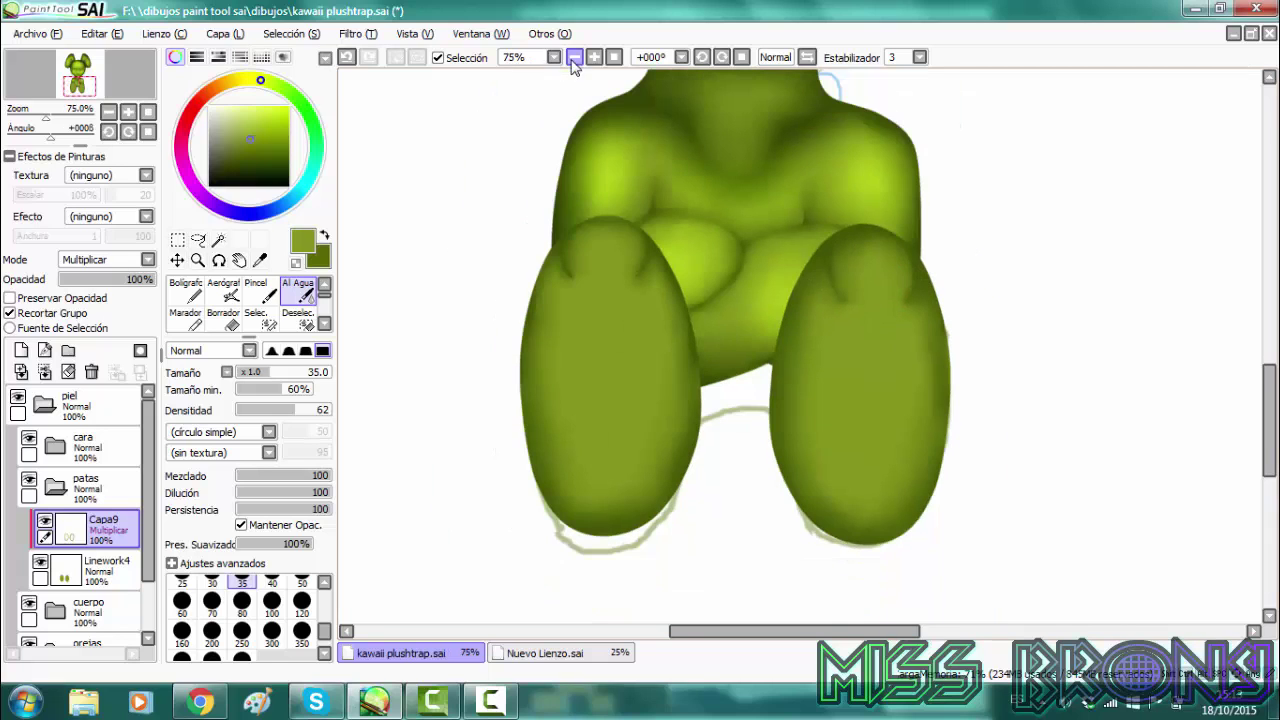
pyautogui.press('Right')
pyautogui.press('Right')
pyautogui.press('Right')
pyautogui.press('Up')
pyautogui.press('Left')
pyautogui.press('Up')
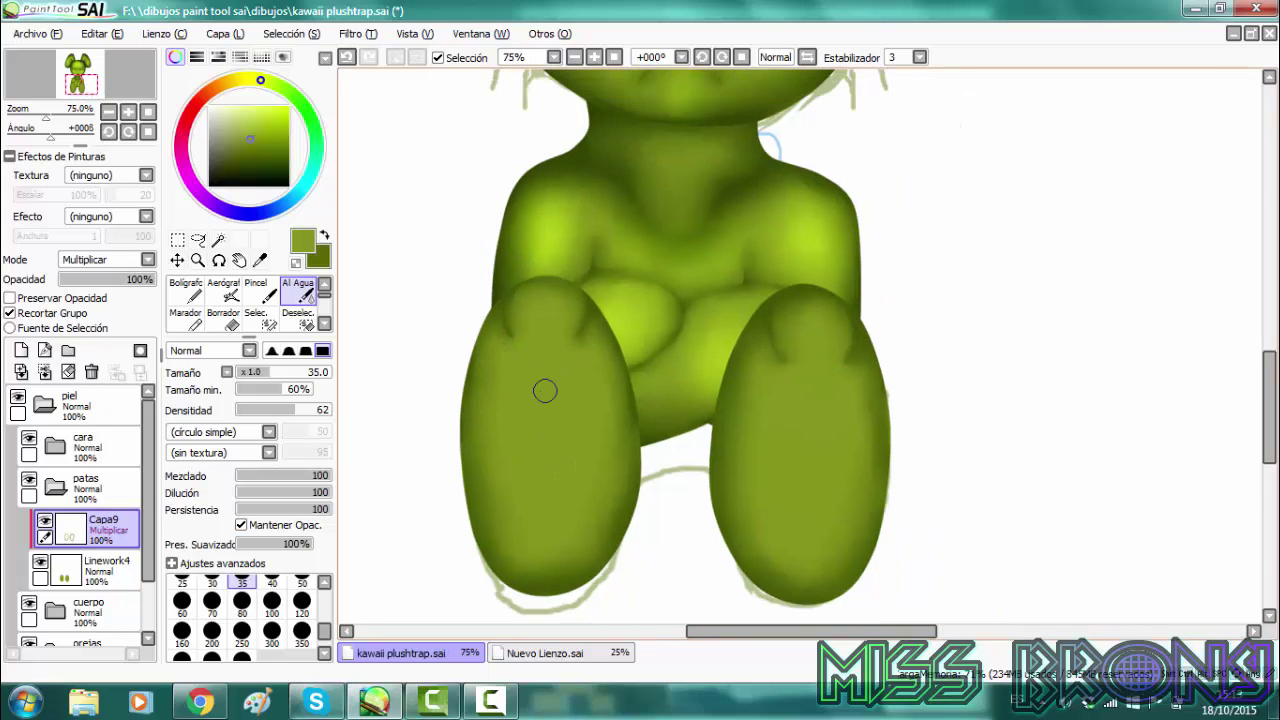
pyautogui.click(225, 34)
pyautogui.click(236, 111)
pyautogui.press('Down')
pyautogui.click(325, 238)
pyautogui.press('n')
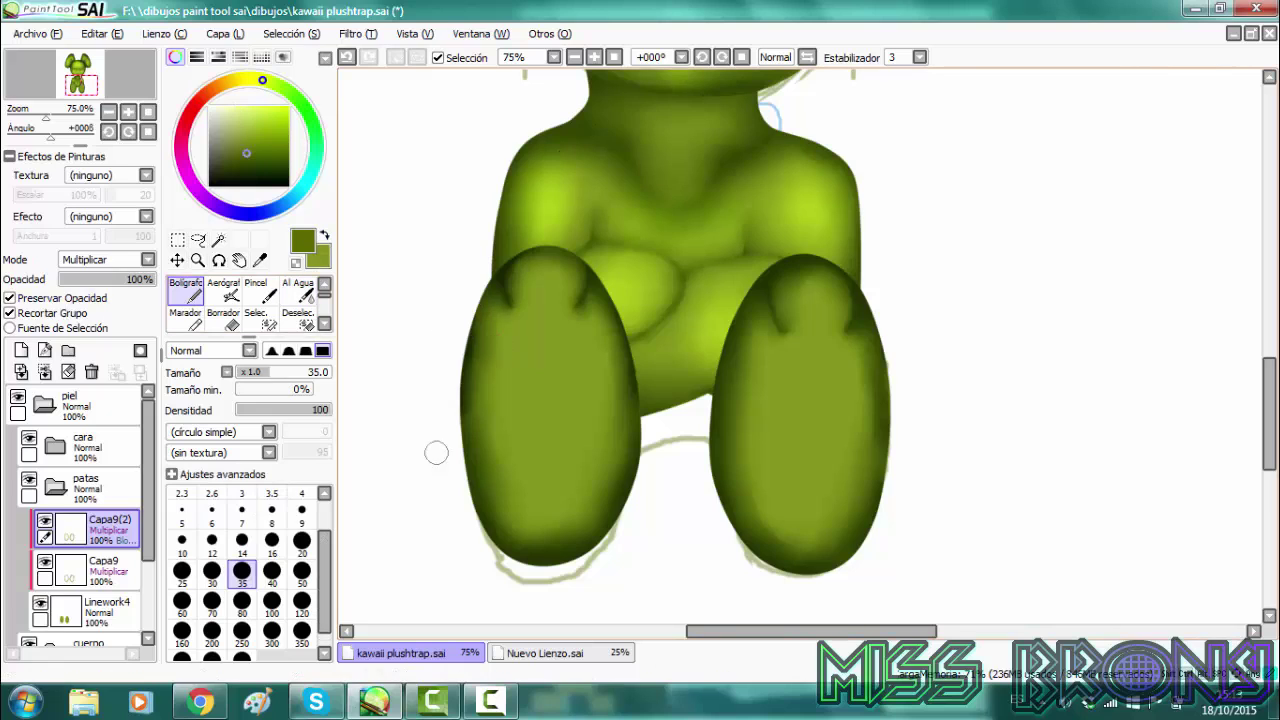
pyautogui.moveTo(600, 410); pyautogui.dragTo(815, 420)
# Lower the duplicated shadow layer to 52% opacity, turn off Preservar Opacidad, and choose the Al Agua brush at size 60
pyautogui.click(109, 280)
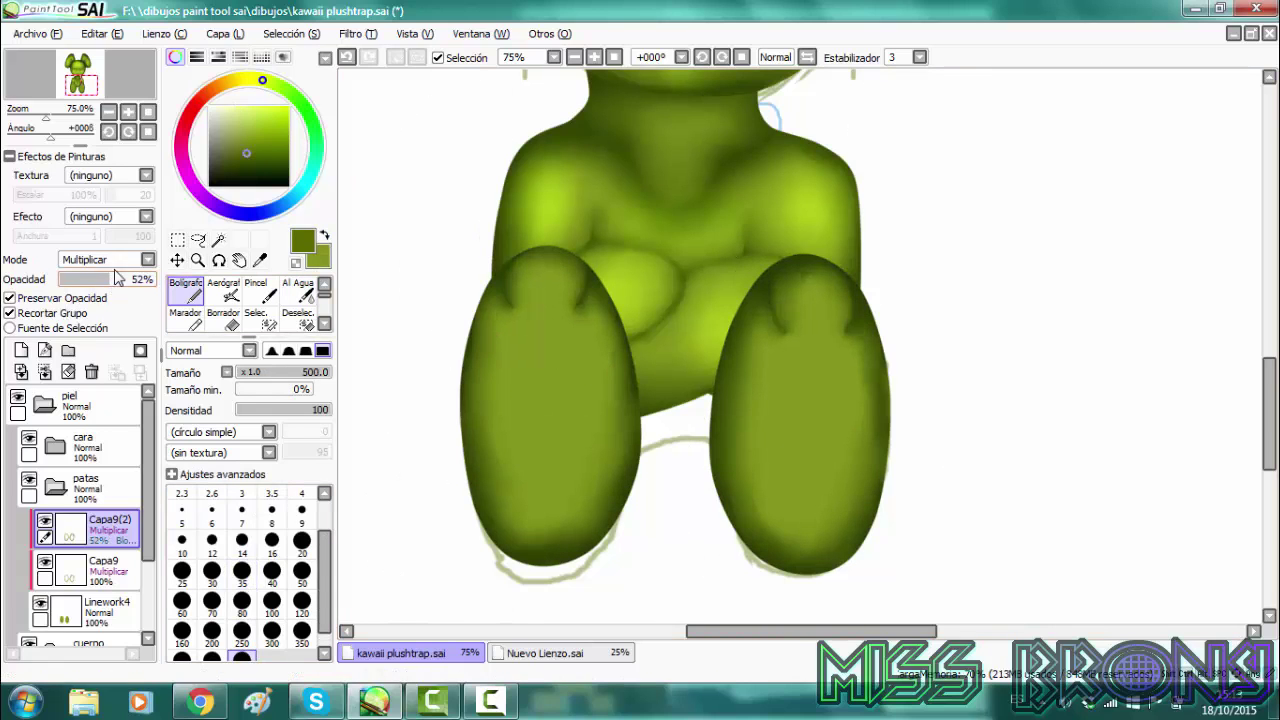
pyautogui.click(66, 298)
pyautogui.click(299, 291)
pyautogui.click(182, 603)
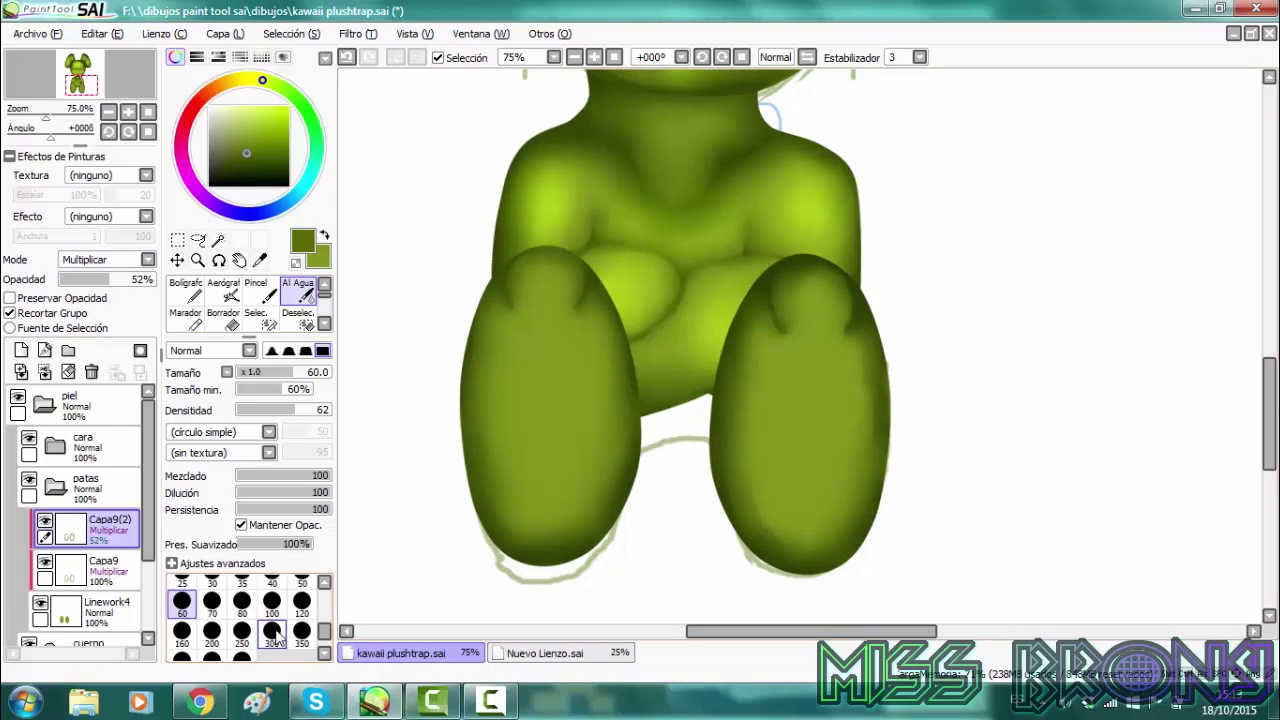
# Add a layer clipped above the leg shadows and set its mode to Luminosidad
pyautogui.click(21, 350)
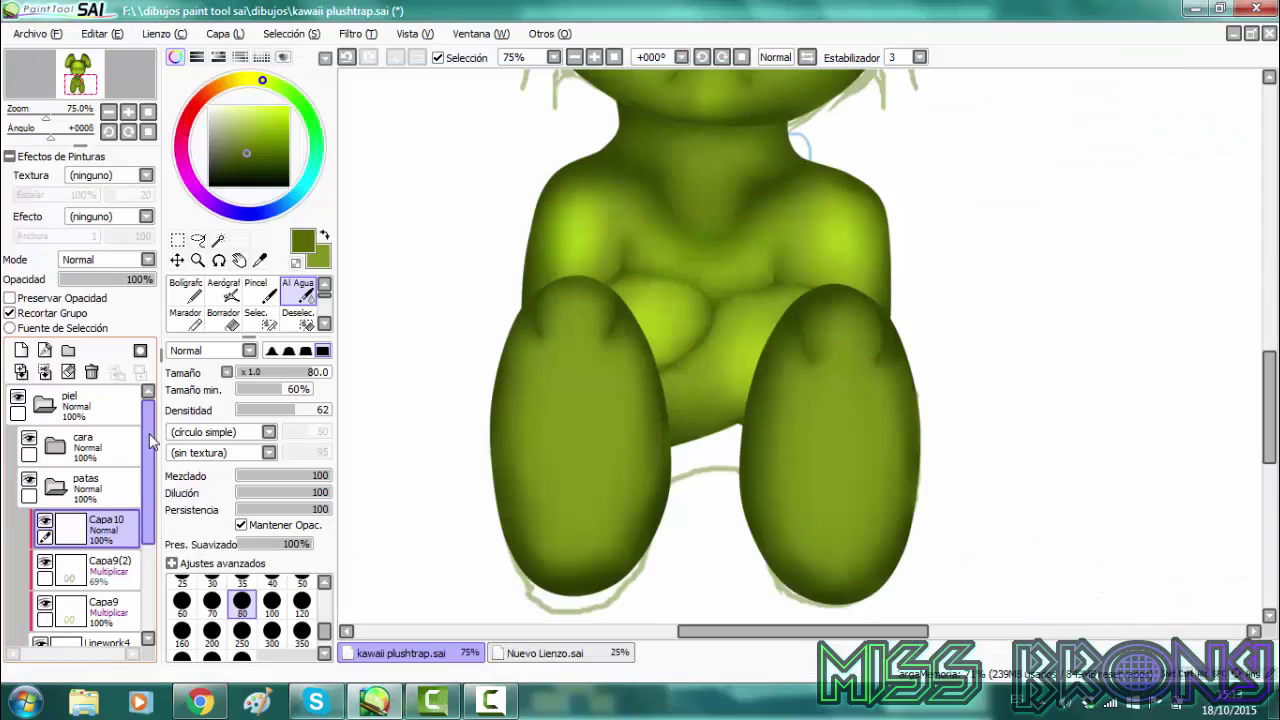
pyautogui.click(105, 259)
pyautogui.click(127, 323)
# Paint a vertical highlight patch in the centre of each leg with the Bolígrafo at size 160, undoing the first attempt
pyautogui.click(186, 291)
pyautogui.click(302, 543)
pyautogui.moveTo(573, 346)
pyautogui.mouseDown()
pyautogui.moveTo(554, 523)
pyautogui.moveTo(598, 555)
pyautogui.mouseUp()
pyautogui.click(347, 57)
pyautogui.click(272, 632)
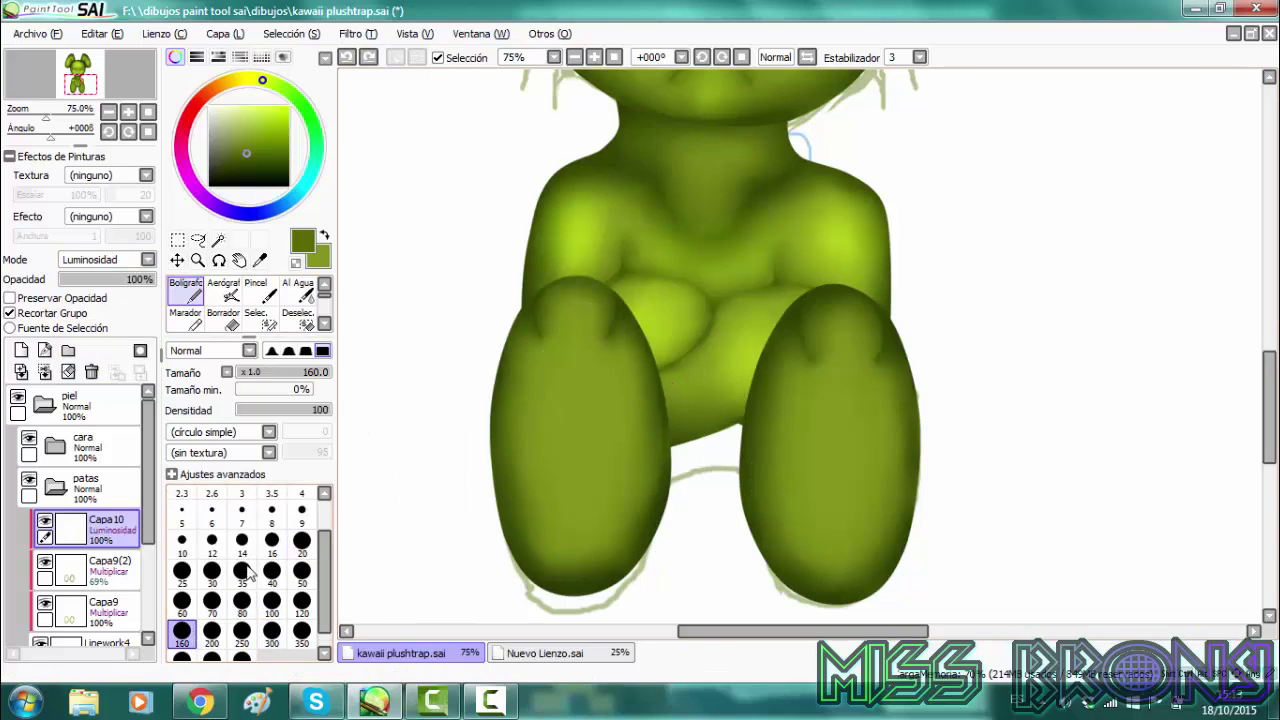
pyautogui.moveTo(579, 505); pyautogui.dragTo(582, 433)
pyautogui.moveTo(836, 431); pyautogui.dragTo(836, 493)
# Blend both leg highlights with the Al Agua brush at size 80 and set the highlight layer's opacity to 86%
pyautogui.click(299, 291)
pyautogui.moveTo(558, 392)
pyautogui.mouseDown()
pyautogui.moveTo(577, 500)
pyautogui.moveTo(630, 520)
pyautogui.mouseUp()
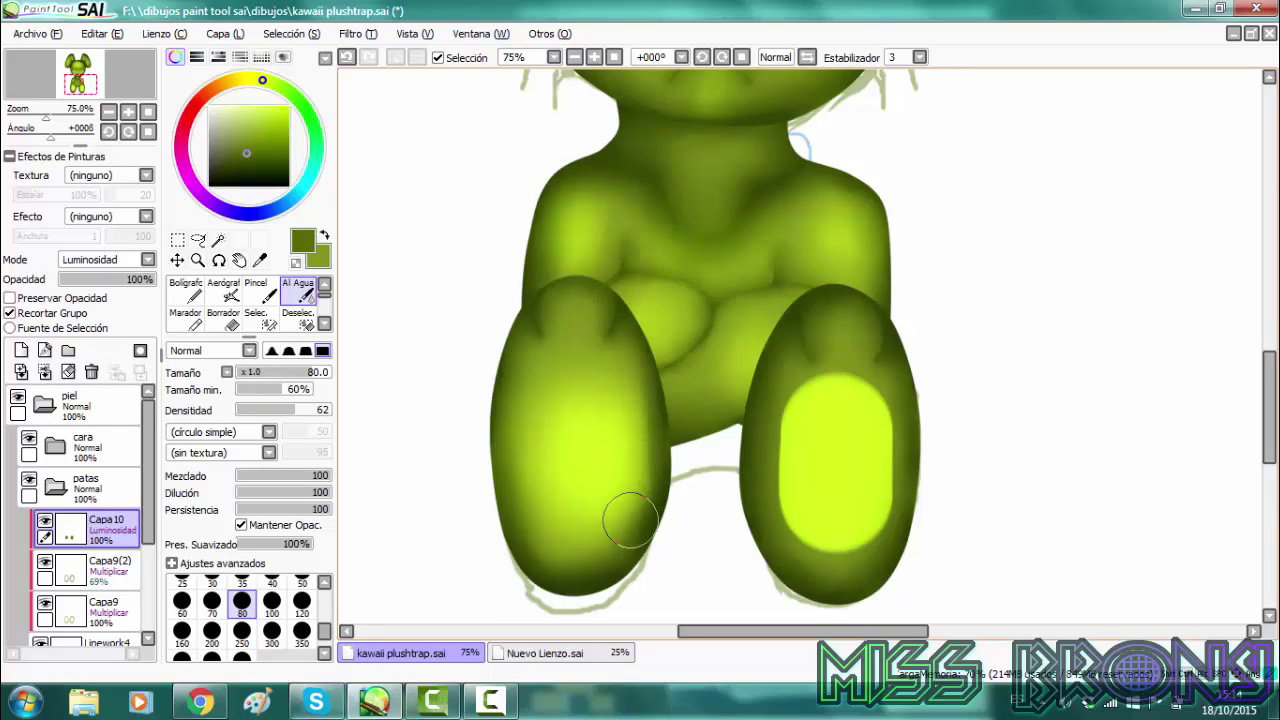
pyautogui.moveTo(770, 540)
pyautogui.mouseDown()
pyautogui.moveTo(835, 359)
pyautogui.moveTo(842, 568)
pyautogui.moveTo(812, 328)
pyautogui.mouseUp()
pyautogui.click(141, 279)
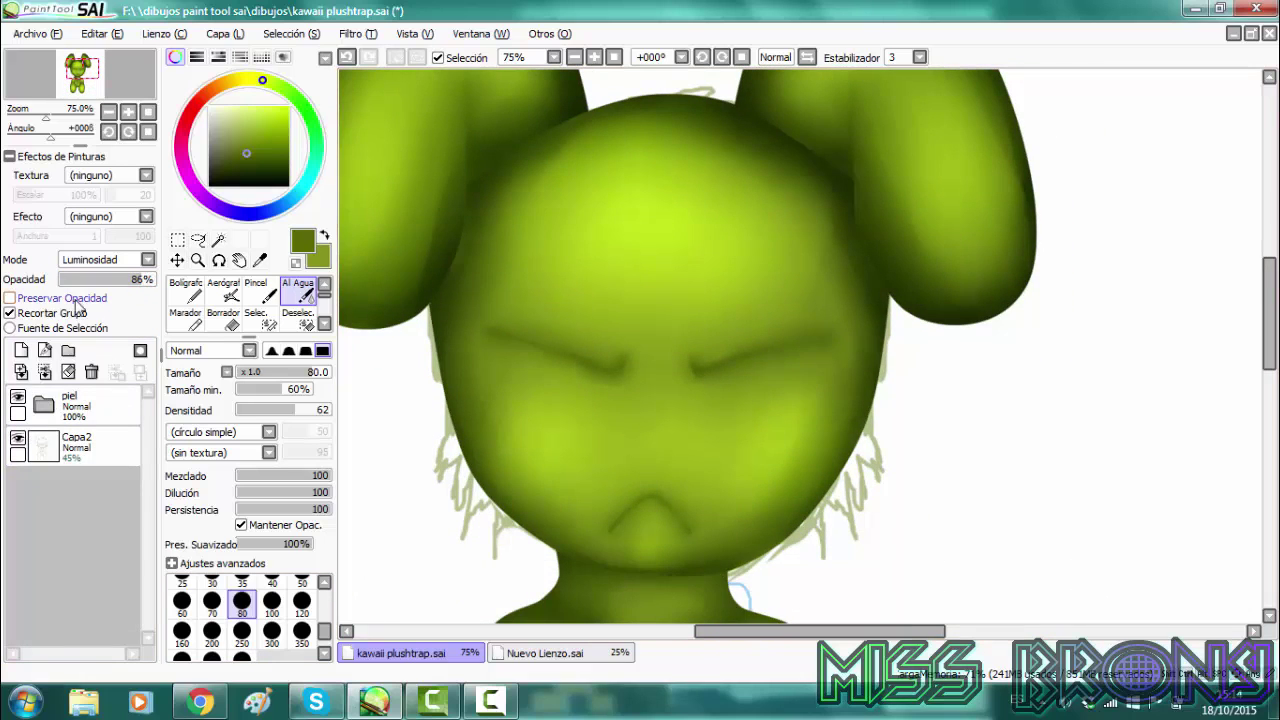
# Create a layer folder above piel and name it collar
pyautogui.click(68, 350)
pyautogui.doubleClick(84, 418)
pyautogui.write('collar')
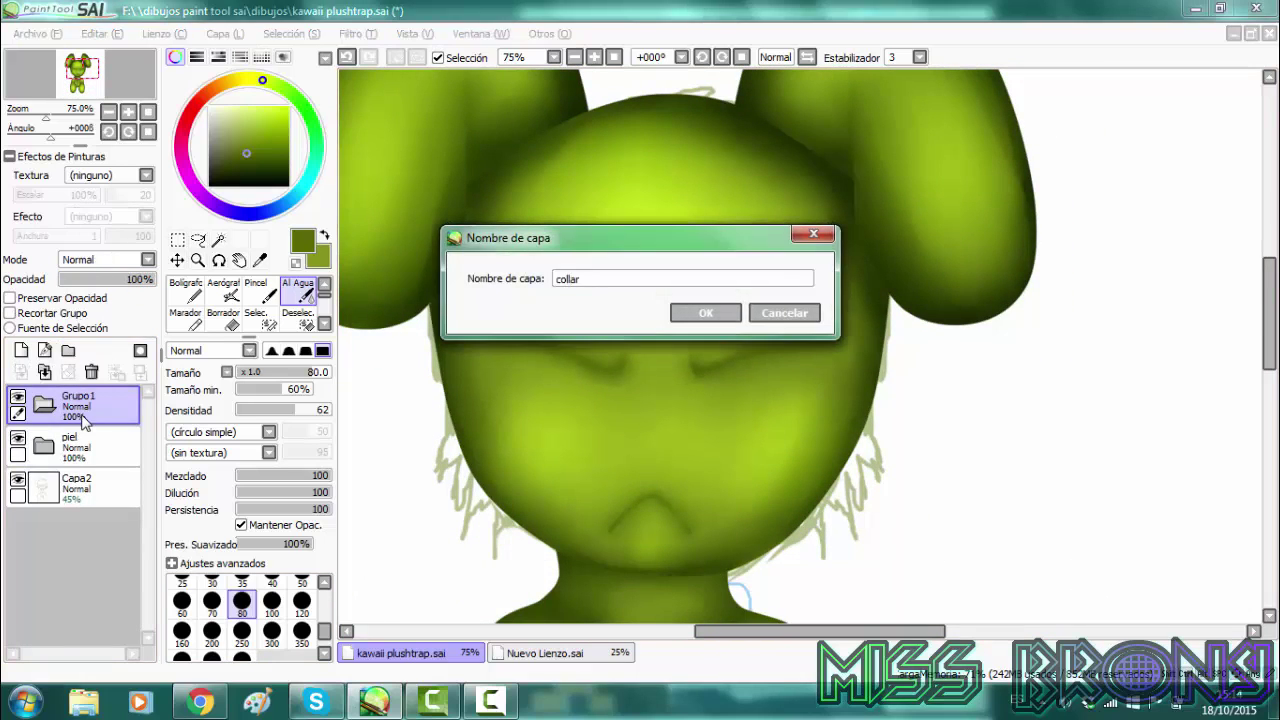
pyautogui.press('Return')
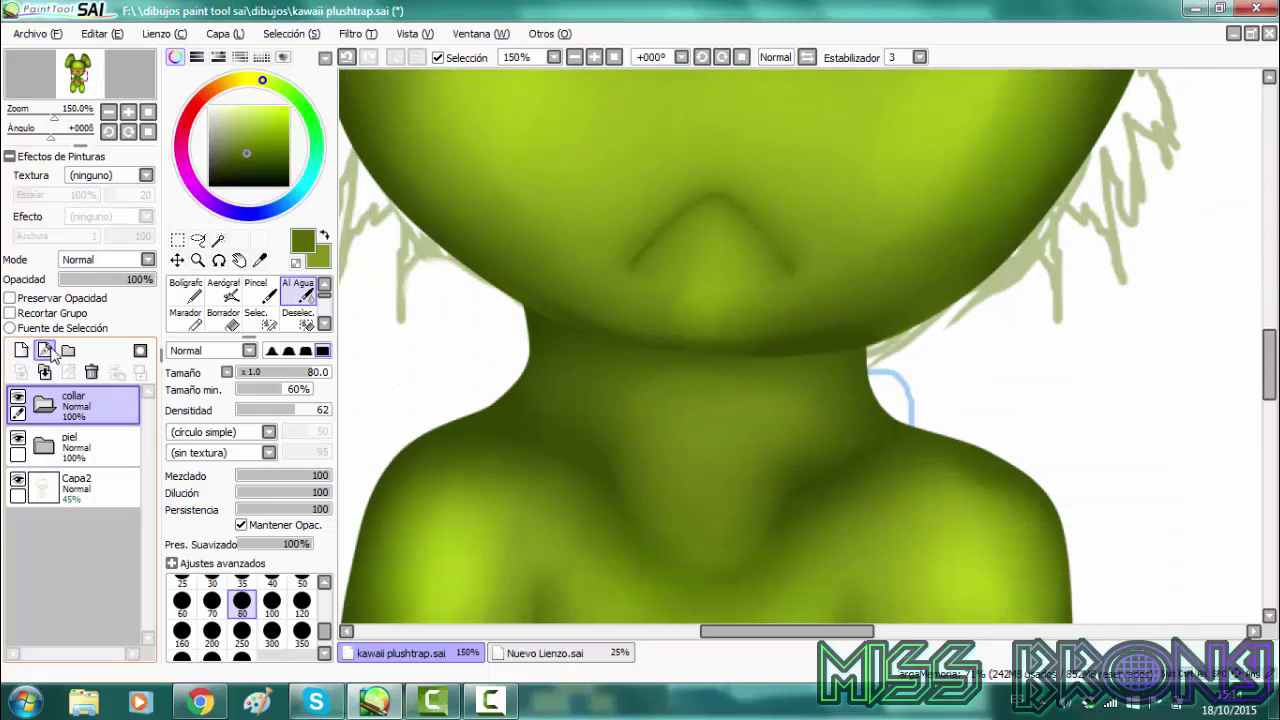
# Add a linework layer inside the collar folder and build a yellow ring with the Curve tool at size 30, rotating the canvas between points
pyautogui.click(46, 350)
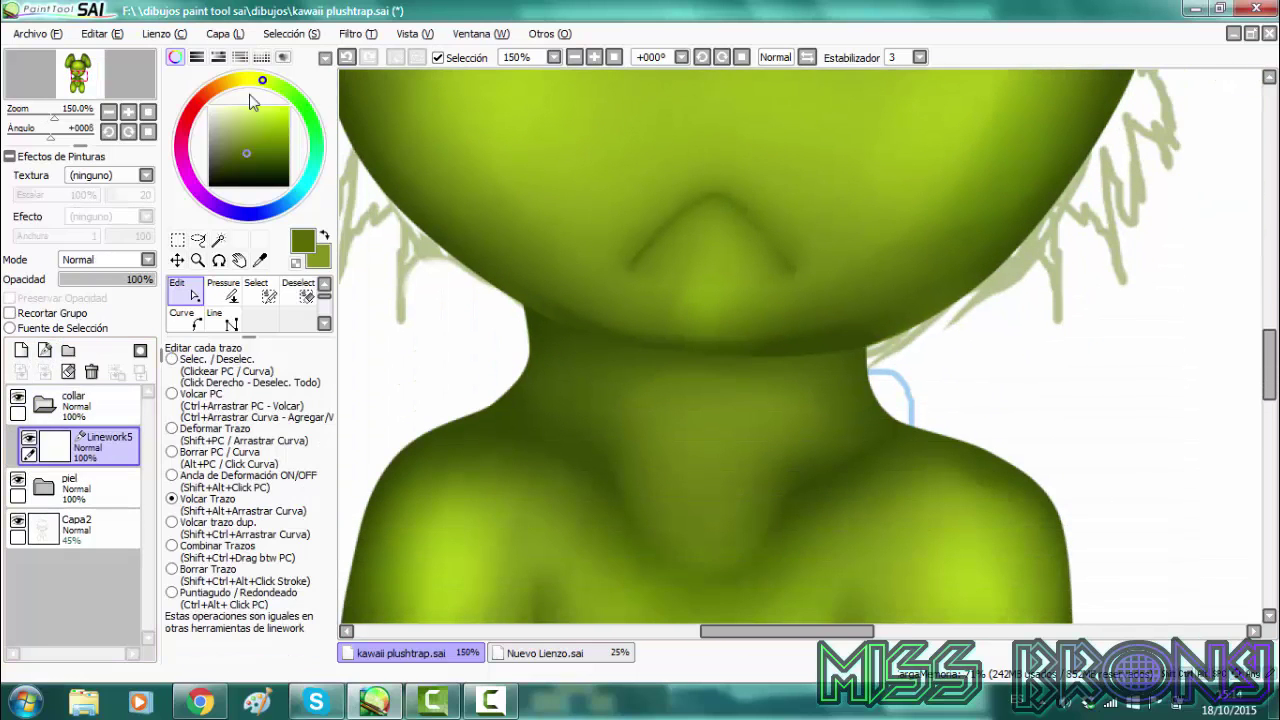
pyautogui.click(186, 318)
pyautogui.click(638, 463)
pyautogui.press('Delete')
pyautogui.press('Delete')
pyautogui.click(638, 463)
pyautogui.press('Delete')
pyautogui.press('Delete')
pyautogui.press('Delete')
pyautogui.click(638, 463)
pyautogui.press('Delete')
pyautogui.press('Delete')
pyautogui.press('Delete')
pyautogui.click(638, 463)
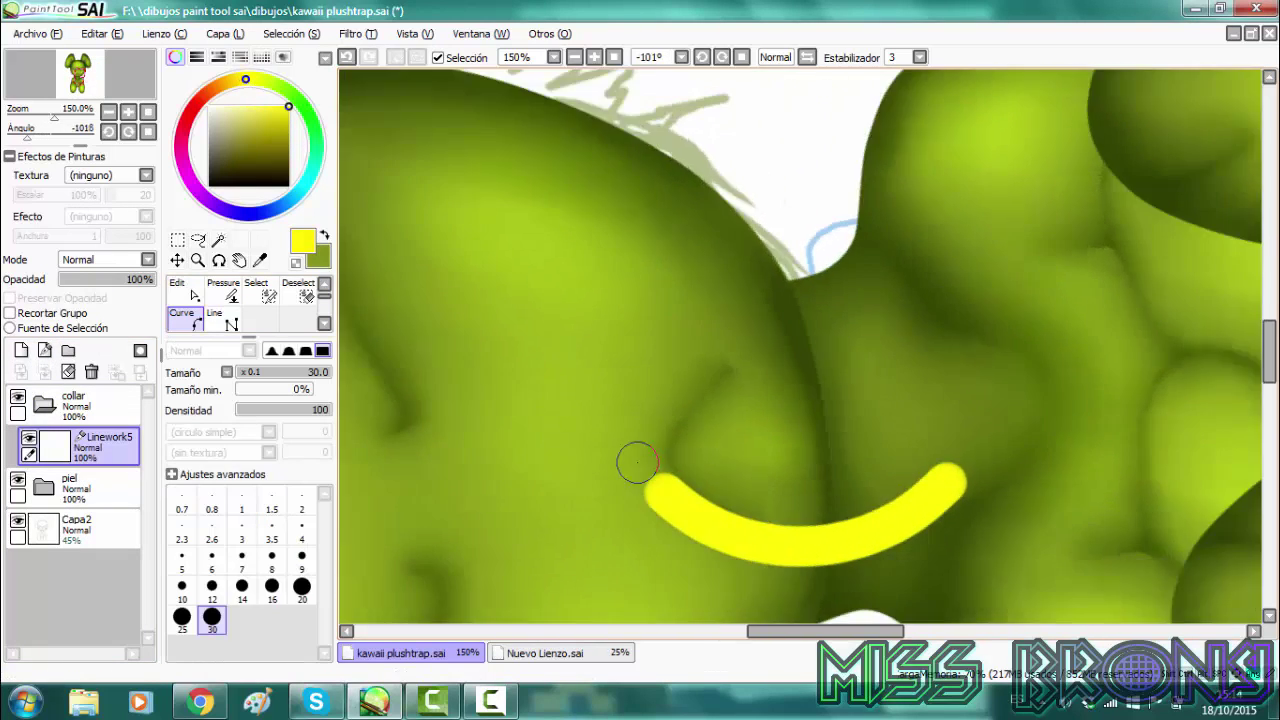
pyautogui.press('Delete')
pyautogui.press('Delete')
pyautogui.press('Delete')
pyautogui.click(638, 463)
pyautogui.press('Delete')
pyautogui.press('Delete')
pyautogui.press('Delete')
pyautogui.click(638, 463)
pyautogui.press('Delete')
pyautogui.press('Delete')
pyautogui.press('Delete')
pyautogui.press('Delete')
pyautogui.click(638, 463)
pyautogui.press('Delete')
pyautogui.press('Delete')
pyautogui.press('Delete')
pyautogui.click(638, 463)
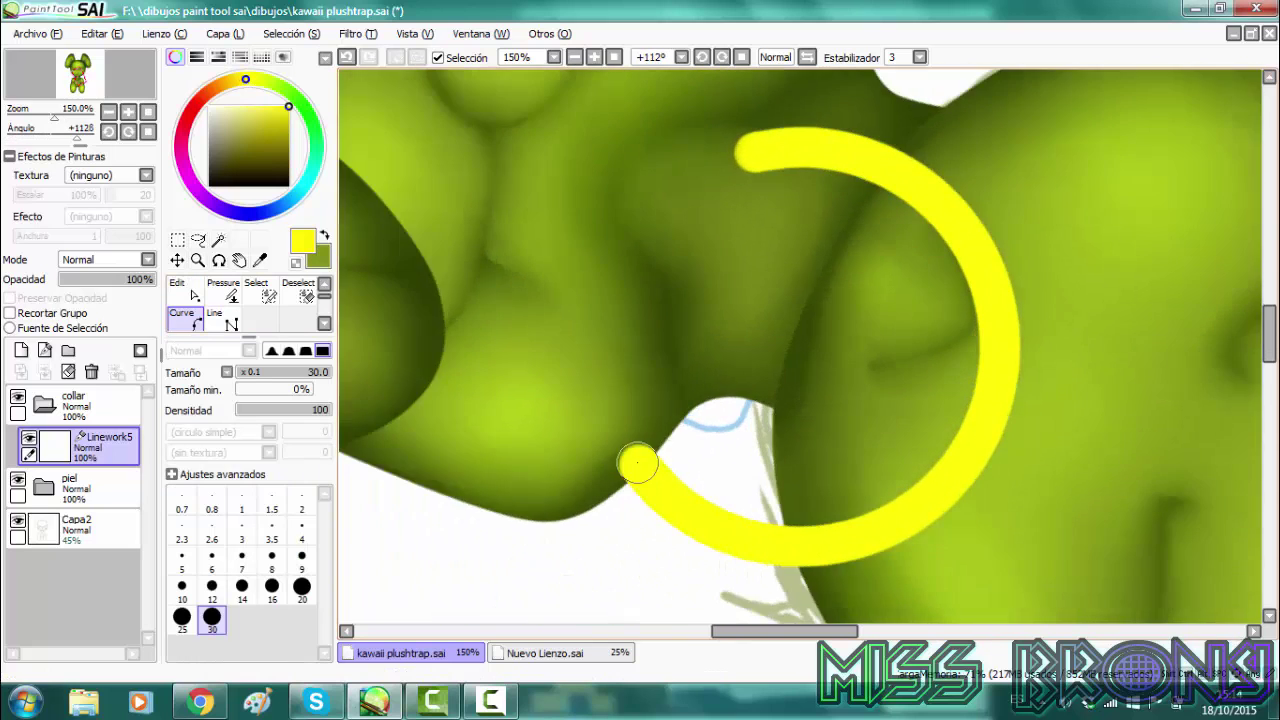
pyautogui.press('Delete')
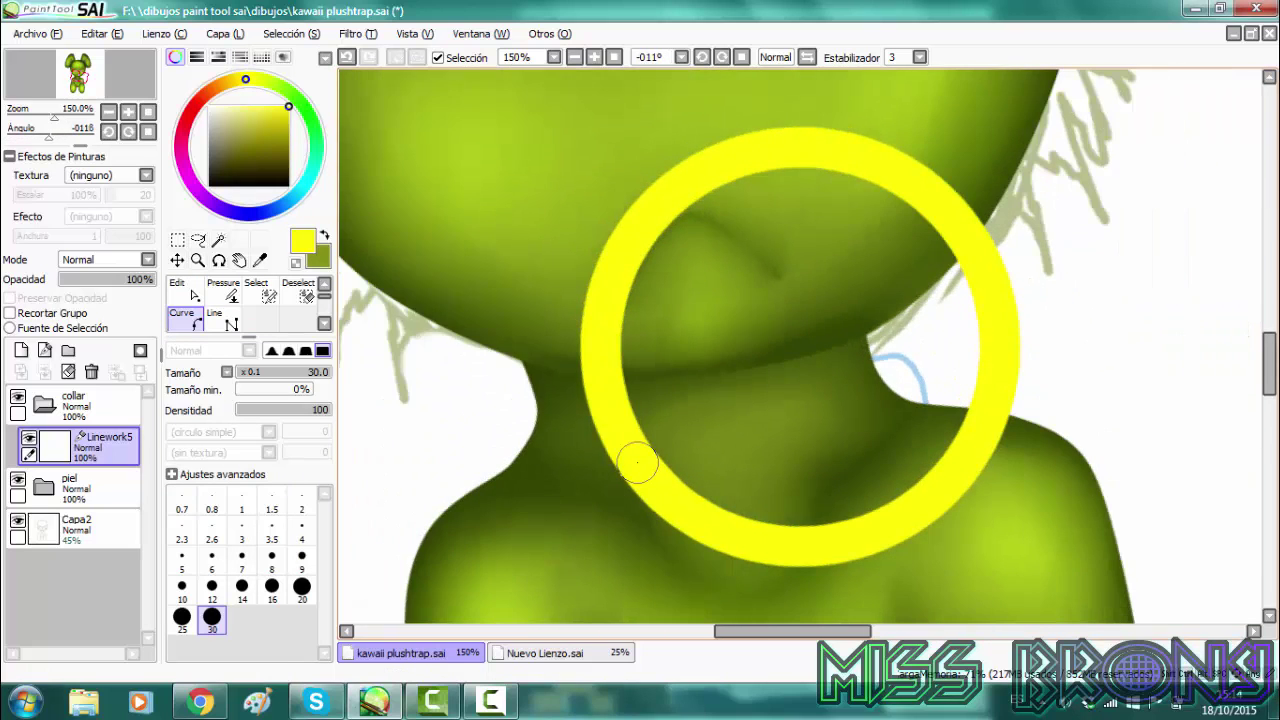
# Reset the canvas rotation, then scale the yellow ring down to about half and centre it at the base of the neck
pyautogui.click(324, 284)
pyautogui.click(178, 240)
pyautogui.click(742, 58)
pyautogui.hotkey('ctrl', 't')
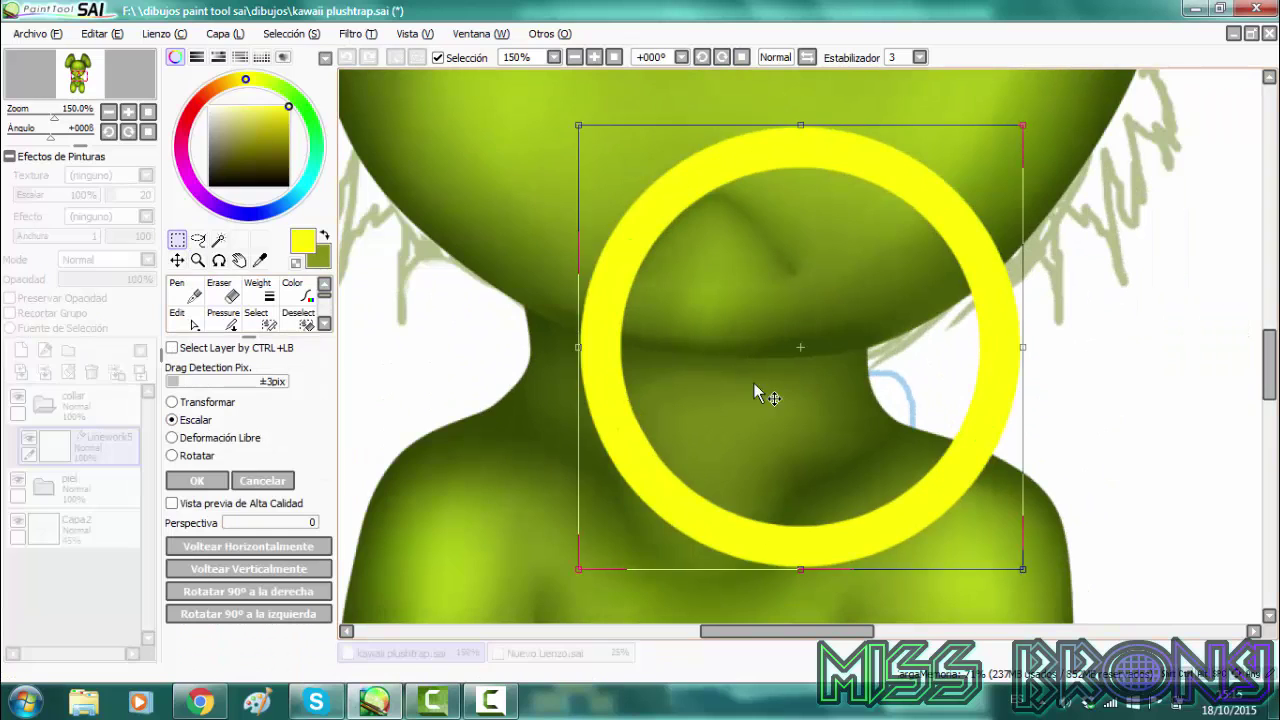
pyautogui.moveTo(908, 437); pyautogui.dragTo(825, 465)
pyautogui.moveTo(938, 155); pyautogui.dragTo(671, 416)
pyautogui.moveTo(576, 478); pyautogui.dragTo(682, 477)
pyautogui.moveTo(780, 505); pyautogui.dragTo(811, 503)
pyautogui.moveTo(706, 597); pyautogui.dragTo(706, 611)
pyautogui.moveTo(714, 538); pyautogui.dragTo(716, 528)
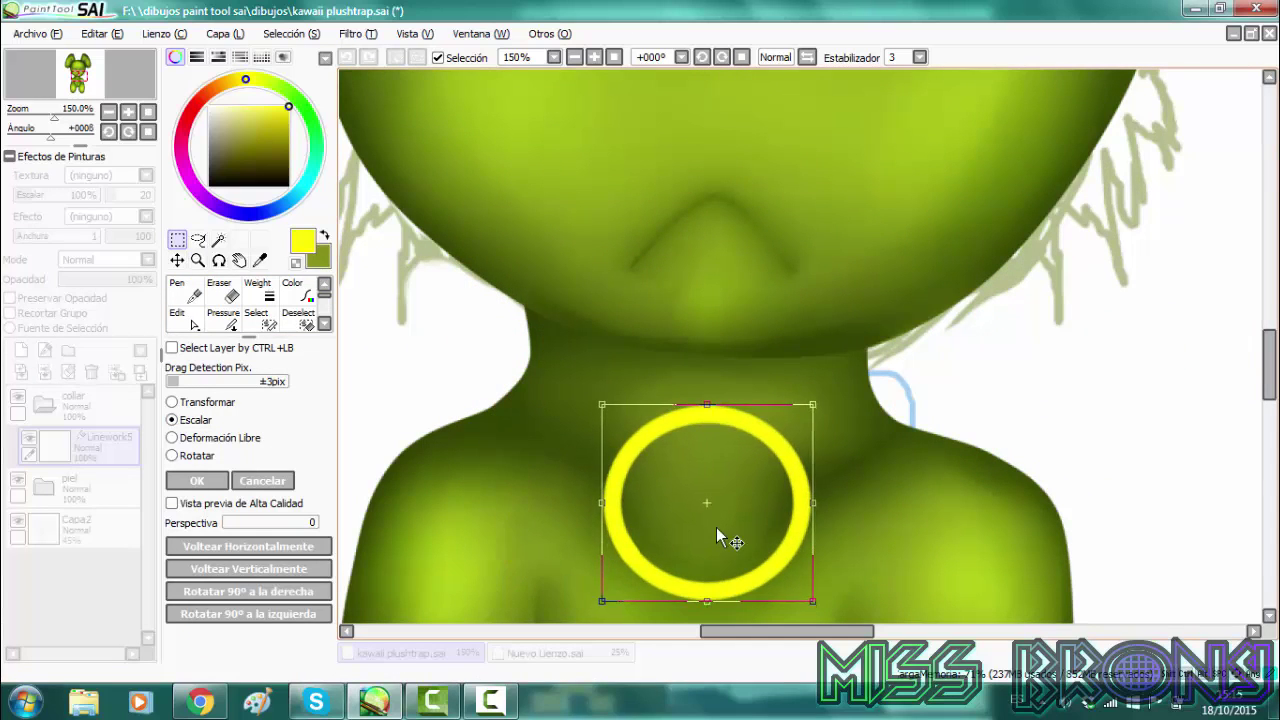
pyautogui.press('Return')
# Convert the ring's linework into a normal layer and fill its inside with yellow using the Cubo tool
pyautogui.click(180, 318)
pyautogui.click(725, 520)
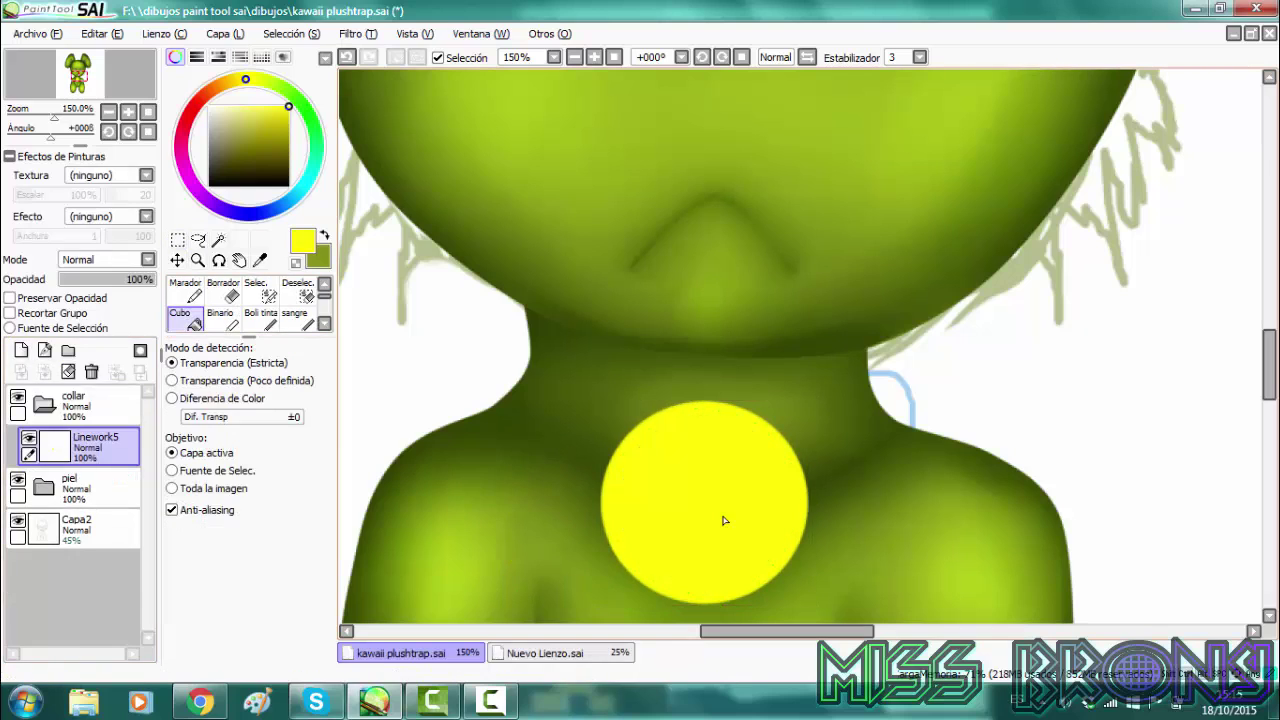
pyautogui.click(200, 702)
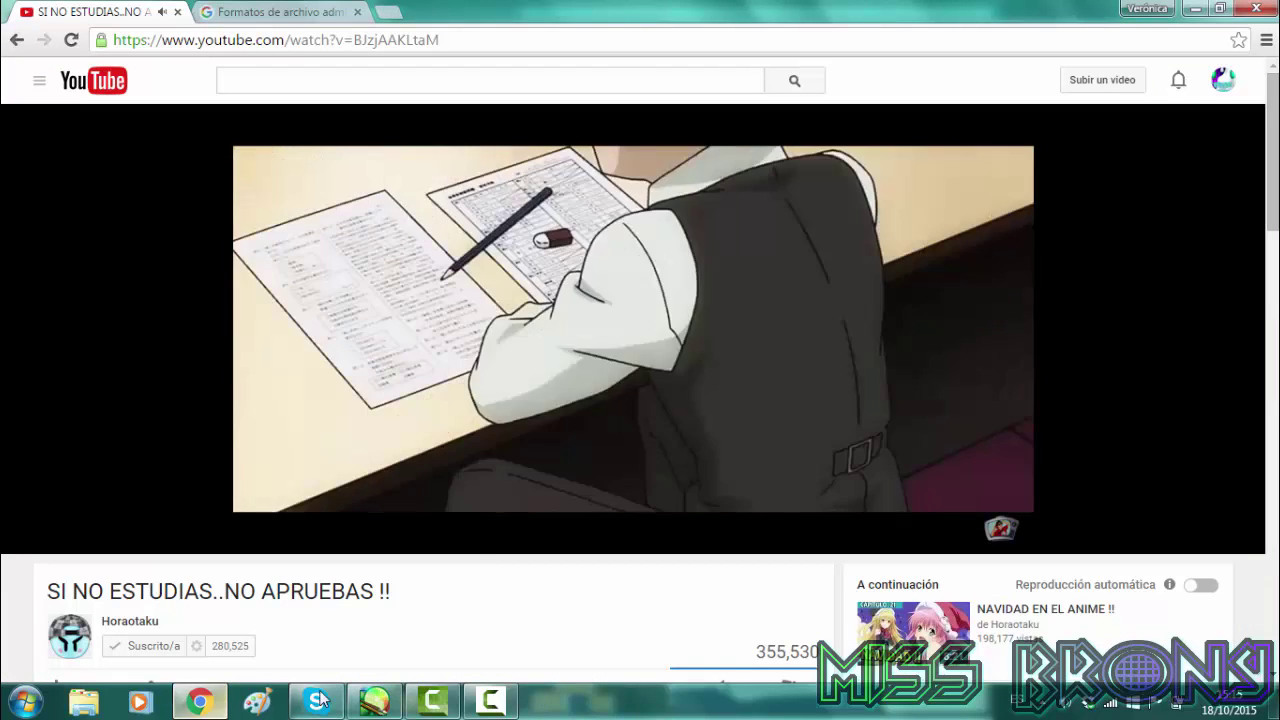
pyautogui.click(375, 700)
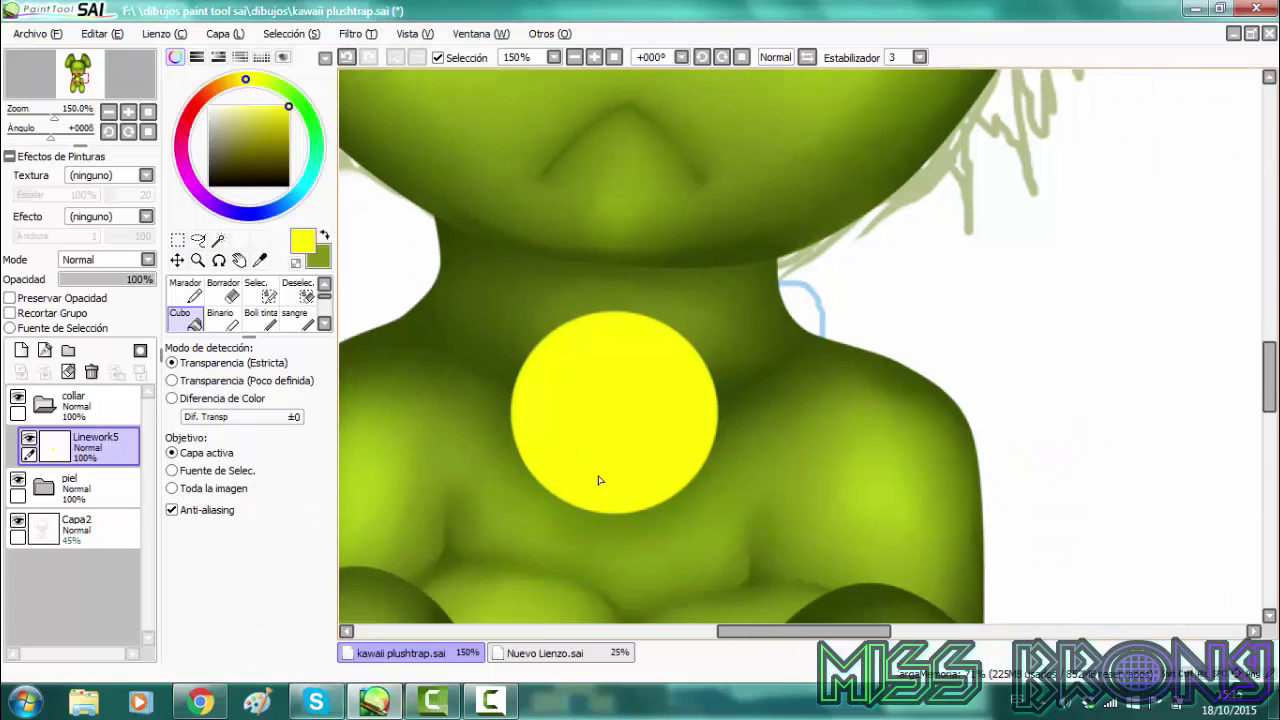
# Add a layer clipped to the yellow circle, set it to Multiplicar, and pick a slightly darker yellow
pyautogui.click(21, 351)
pyautogui.click(10, 313)
pyautogui.click(92, 260)
pyautogui.click(92, 290)
pyautogui.click(277, 121)
# Paint the bell's vertical slot, a dot on each side and a shaded rim with the Boli tinta brush at size 12
pyautogui.click(198, 260)
pyautogui.click(565, 457)
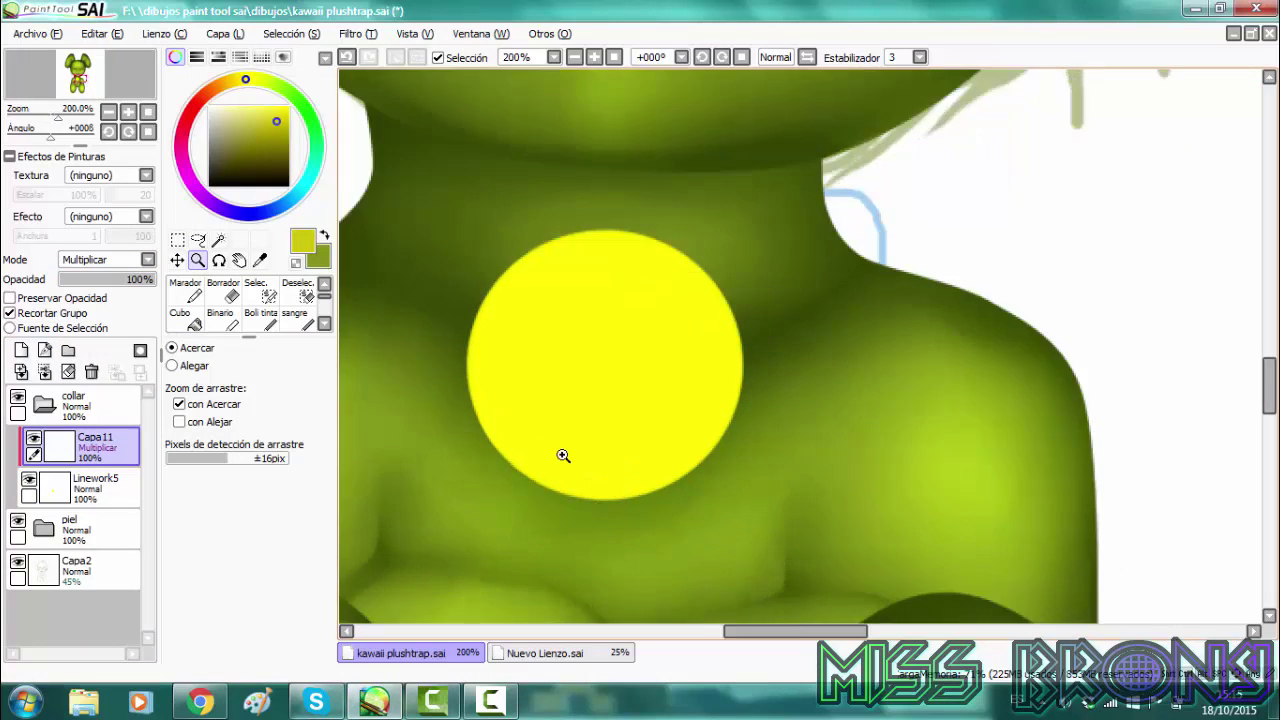
pyautogui.doubleClick(565, 457)
pyautogui.click(266, 322)
pyautogui.moveTo(634, 264)
pyautogui.mouseDown()
pyautogui.moveTo(614, 578)
pyautogui.moveTo(625, 295)
pyautogui.moveTo(685, 545)
pyautogui.mouseUp()
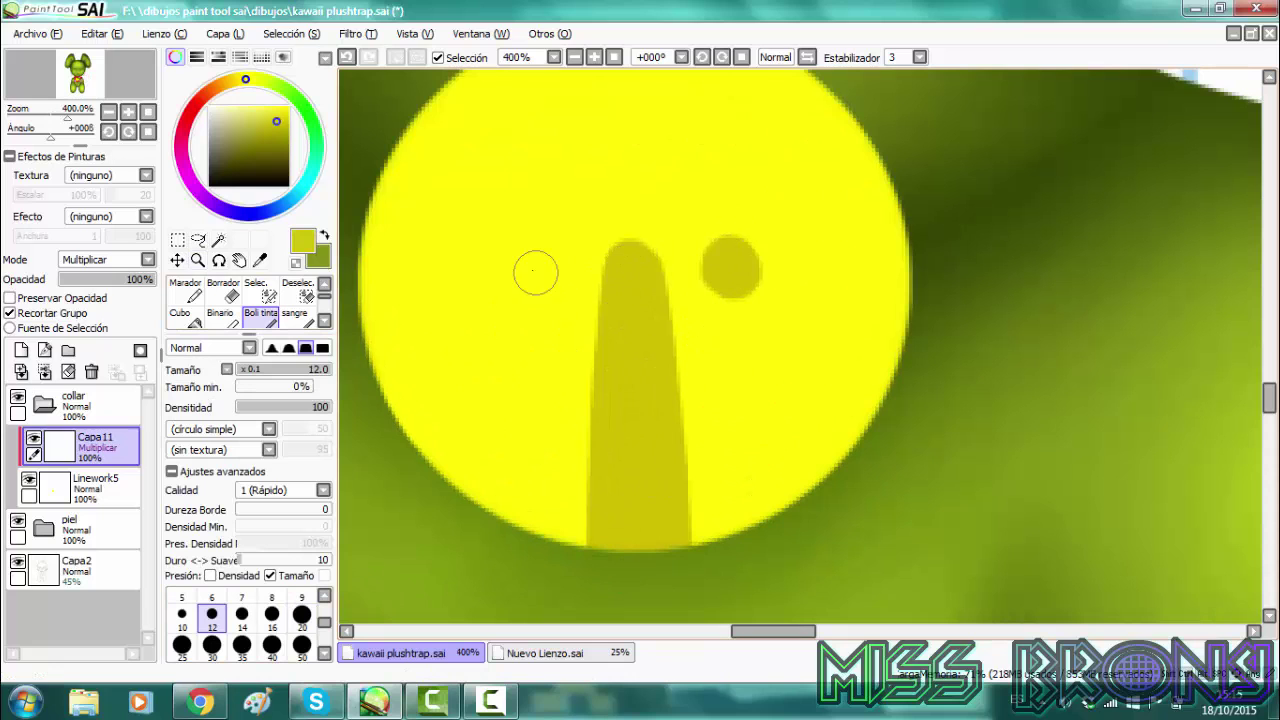
pyautogui.moveTo(607, 547)
pyautogui.mouseDown()
pyautogui.moveTo(429, 118)
pyautogui.moveTo(609, 46)
pyautogui.mouseUp()
pyautogui.scroll(-1, 605, 142)
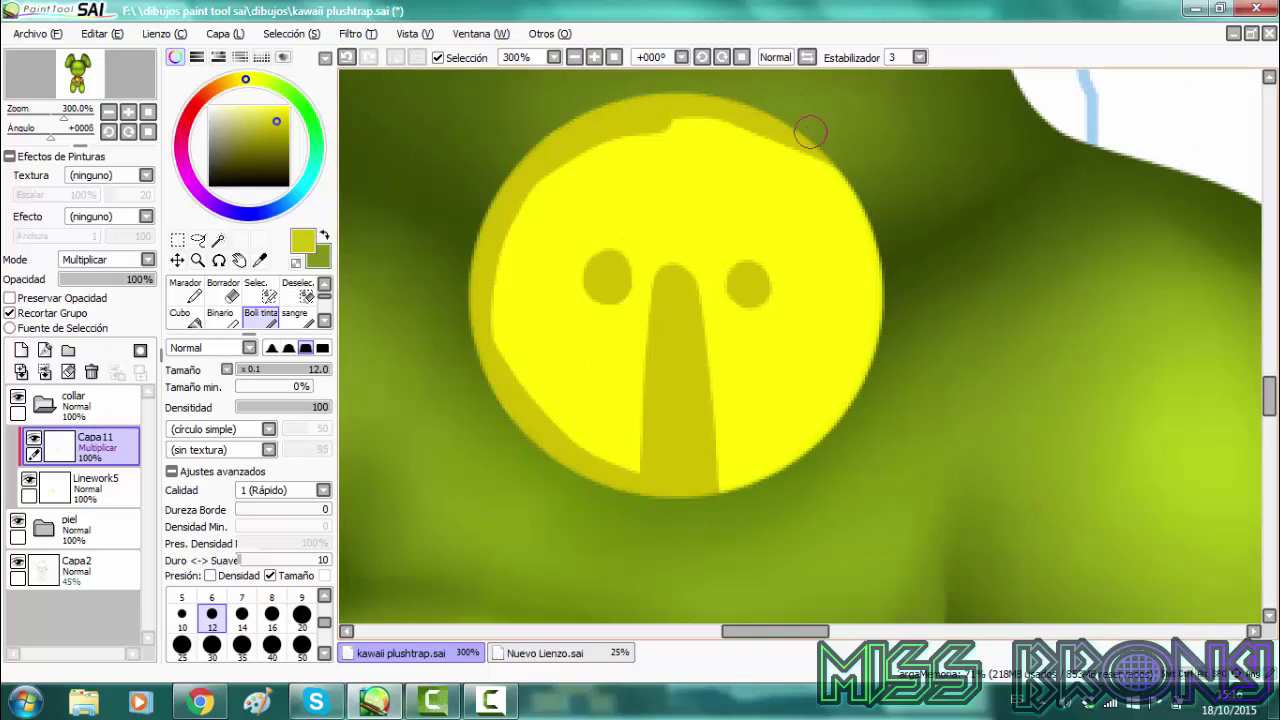
pyautogui.moveTo(810, 131); pyautogui.dragTo(877, 366)
pyautogui.click(212, 708)
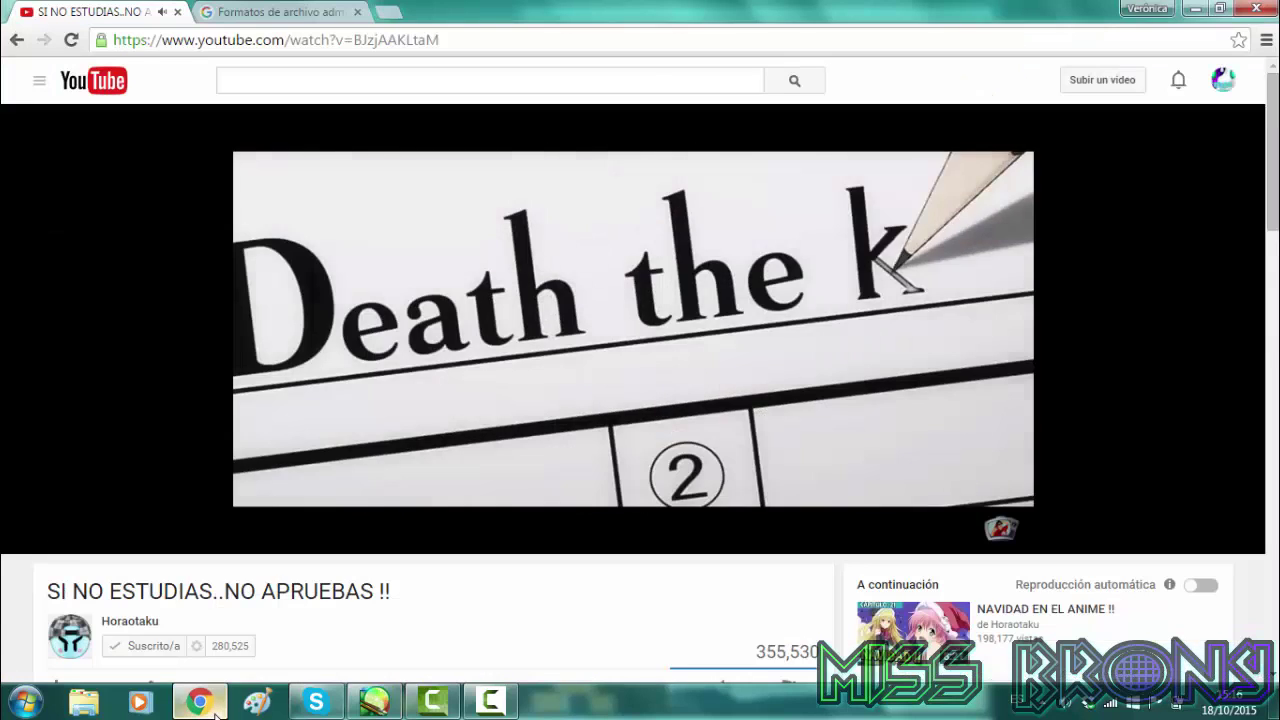
# Back in PaintTool SAI, soften the bell's rim, slot and dots with the Al Agua brush, and narrow the slot with the eraser at size 12
pyautogui.click(200, 703)
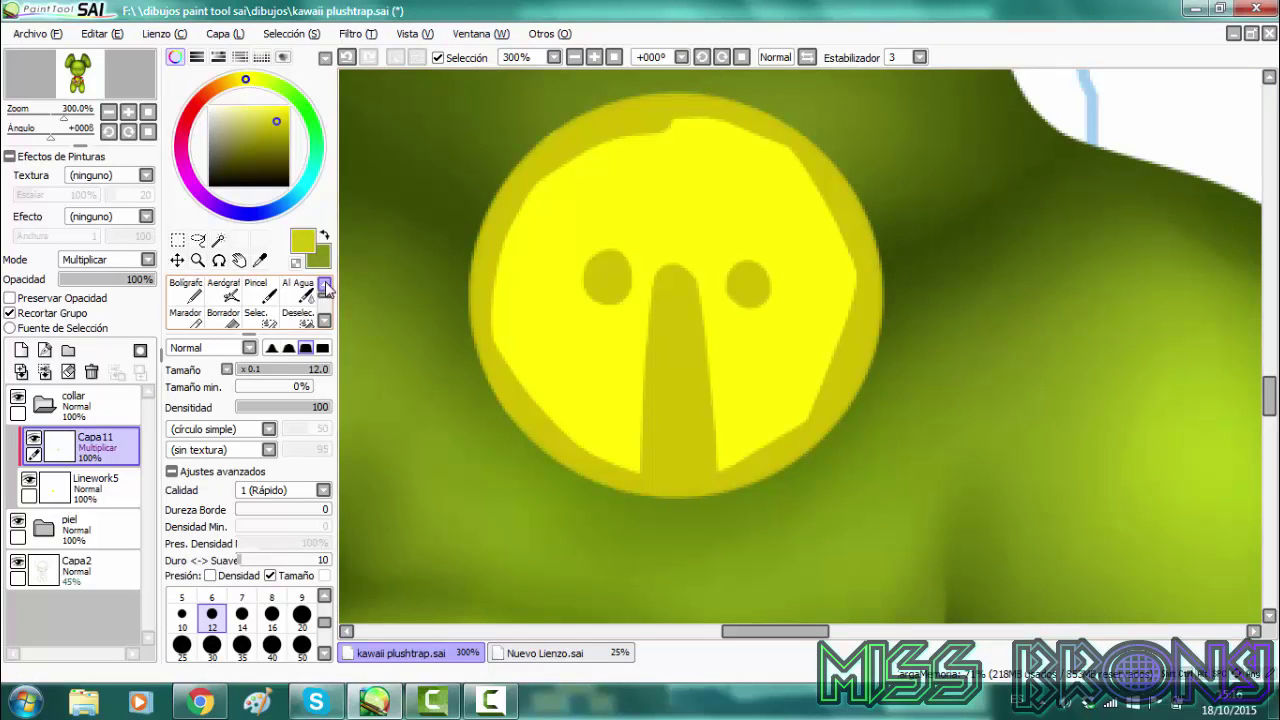
pyautogui.click(300, 292)
pyautogui.moveTo(660, 465)
pyautogui.mouseDown()
pyautogui.moveTo(674, 263)
pyautogui.moveTo(705, 462)
pyautogui.moveTo(833, 213)
pyautogui.moveTo(648, 134)
pyautogui.moveTo(508, 281)
pyautogui.moveTo(645, 475)
pyautogui.mouseUp()
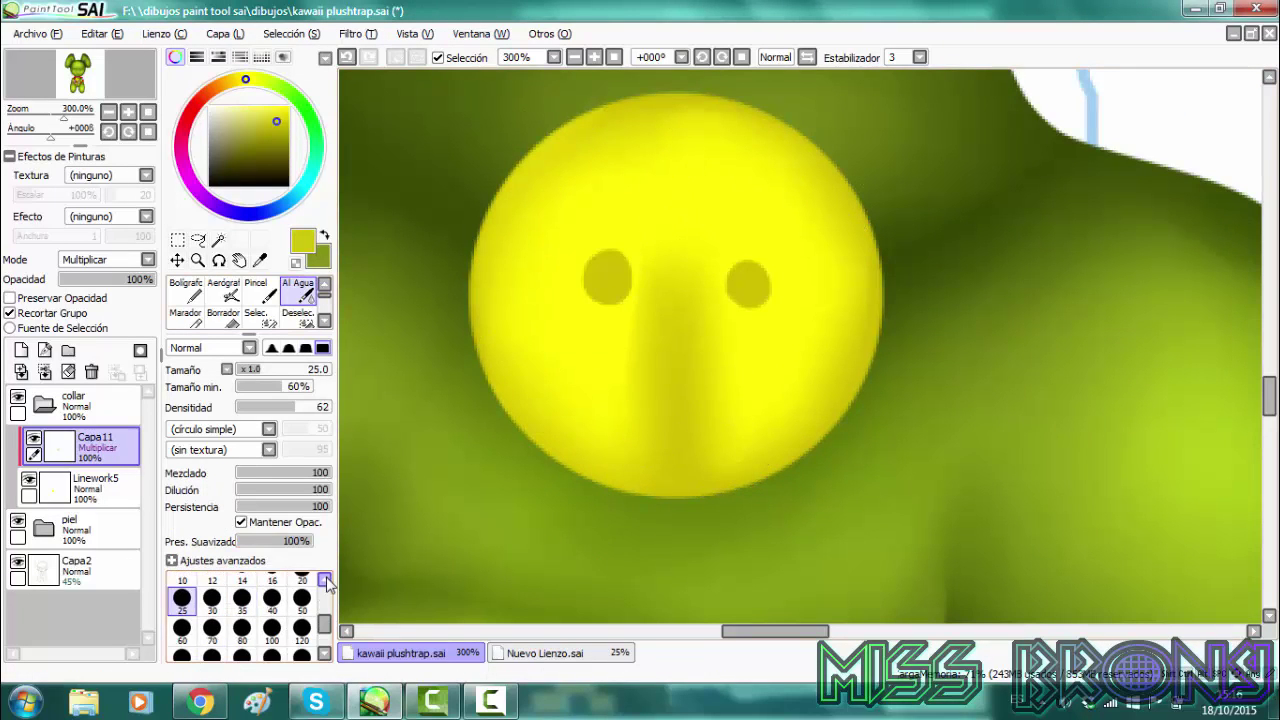
pyautogui.moveTo(736, 314); pyautogui.dragTo(750, 282)
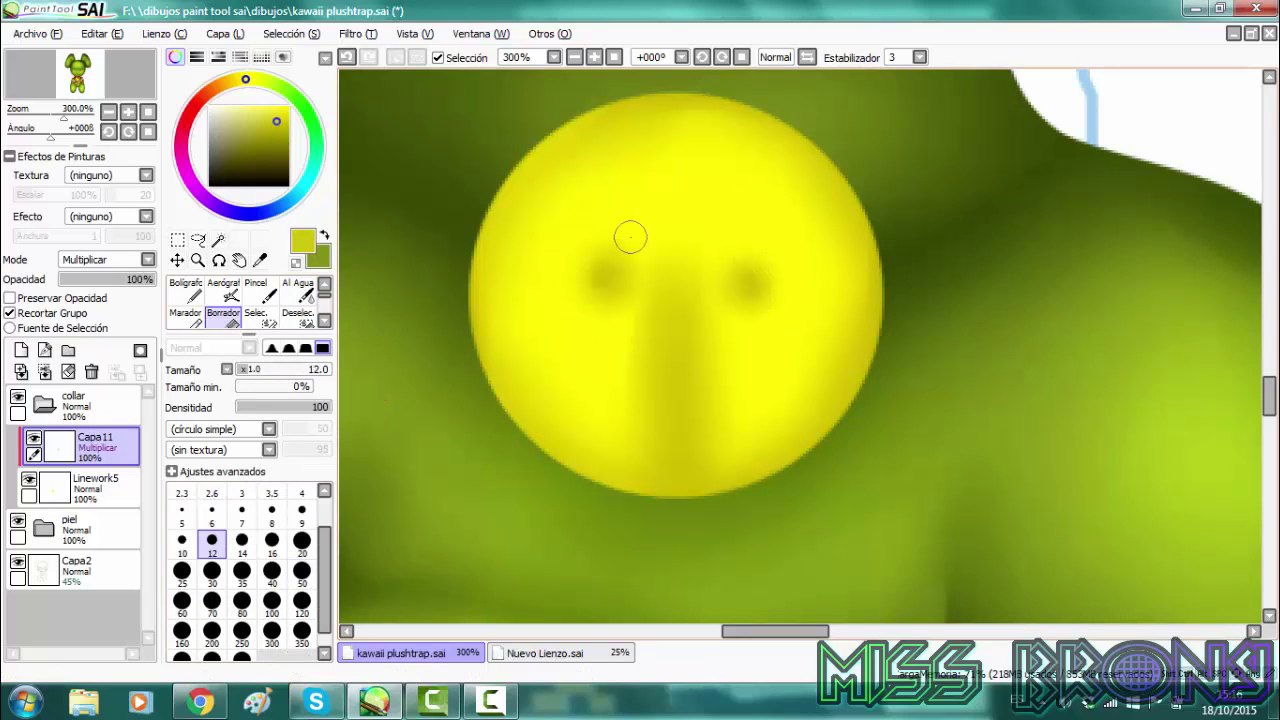
pyautogui.moveTo(629, 238); pyautogui.dragTo(624, 420)
pyautogui.moveTo(694, 240); pyautogui.dragTo(720, 430)
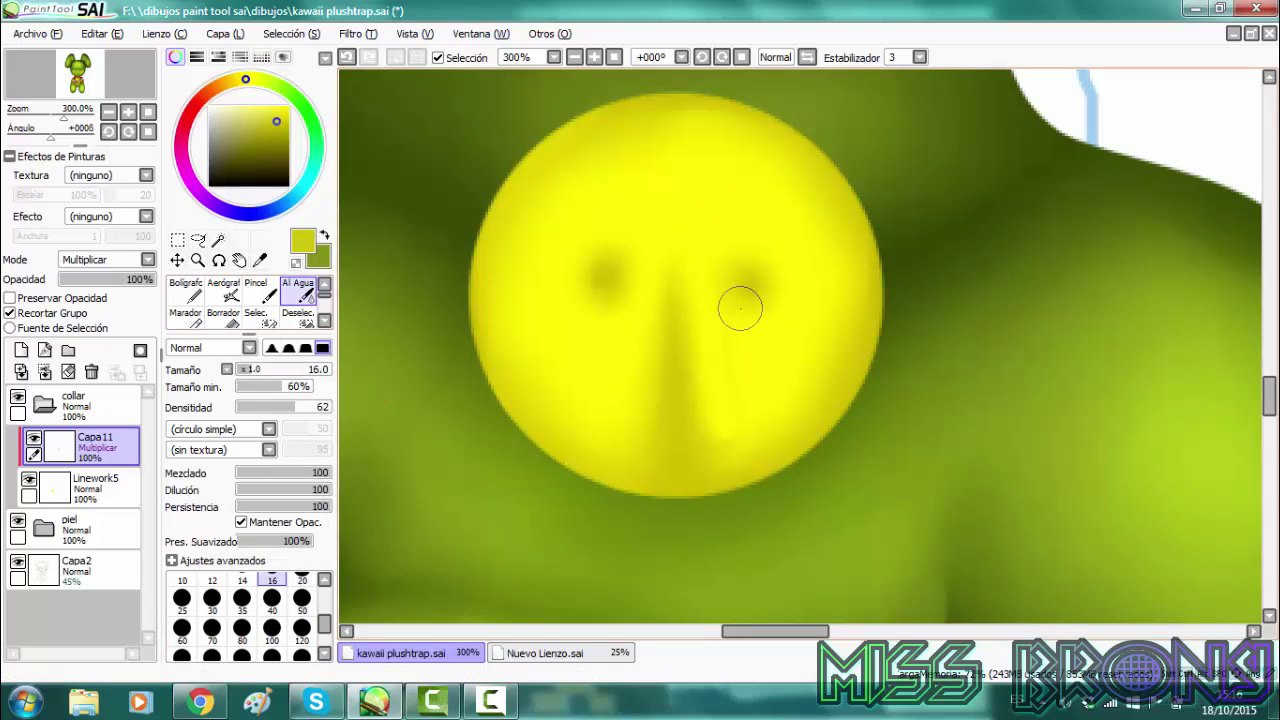
# Duplicate the bell's Multiplicar shading layer and lower the copy's opacity to 43%
pyautogui.click(226, 34)
pyautogui.click(288, 240)
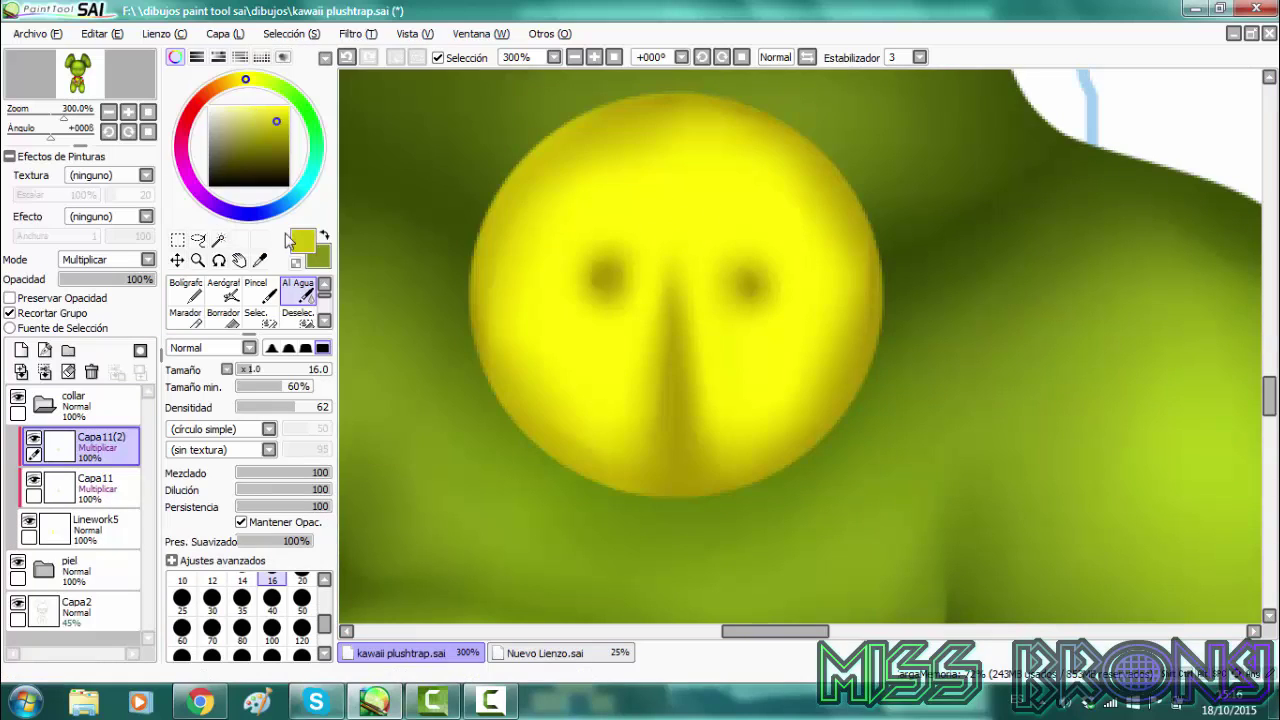
pyautogui.moveTo(152, 279); pyautogui.dragTo(101, 279)
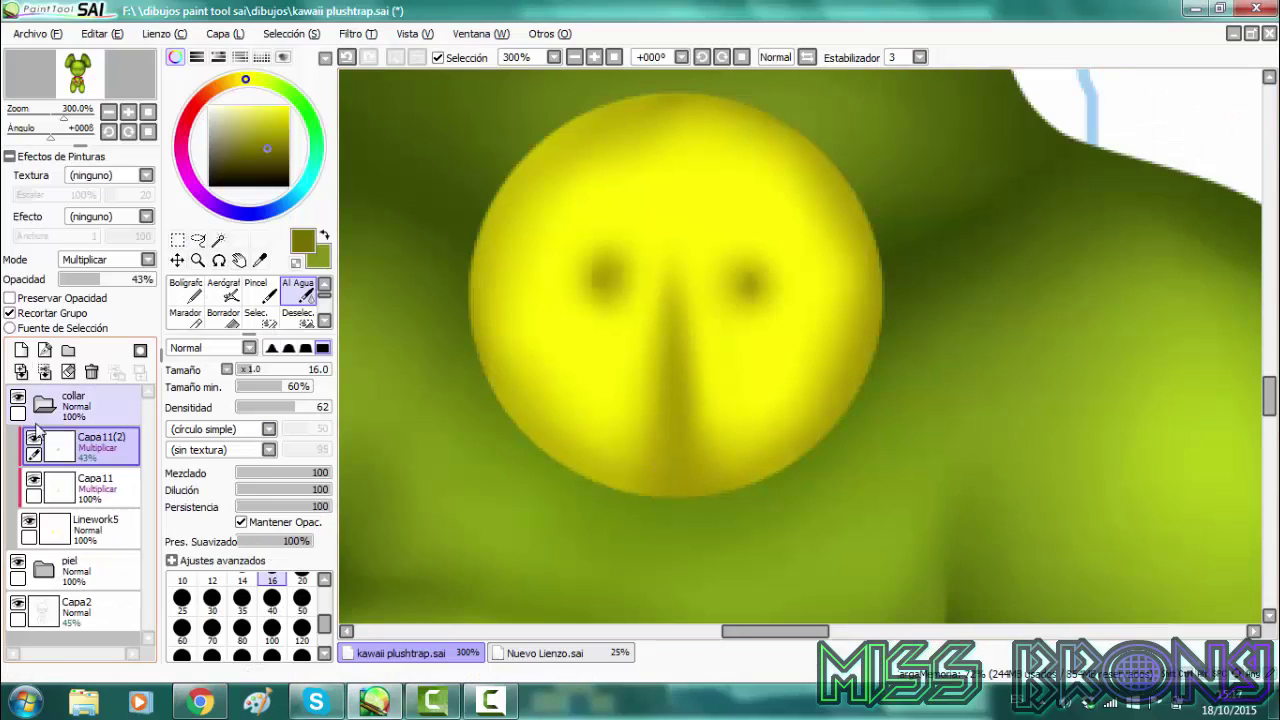
# Add a clipped Luminosidad layer and paint highlights along the bell's left and right edges, blended with Al Agua at size 100
pyautogui.click(21, 349)
pyautogui.click(88, 260)
pyautogui.click(92, 333)
pyautogui.click(188, 290)
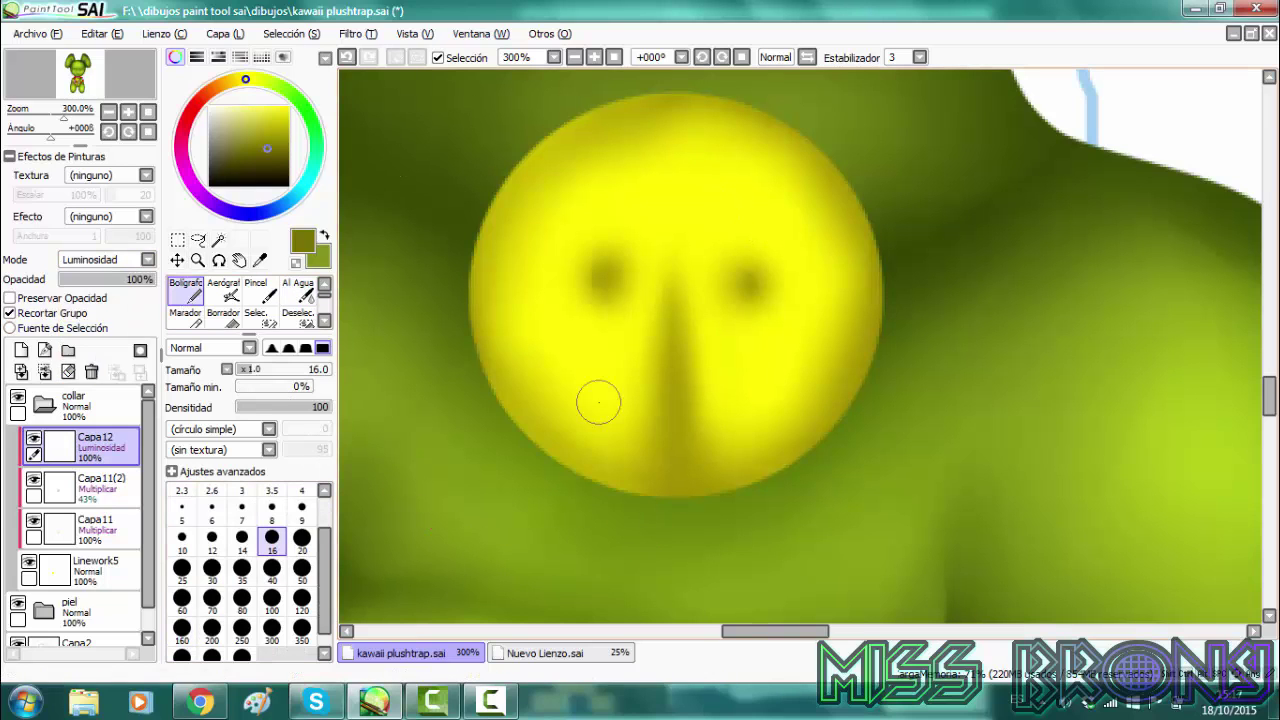
pyautogui.moveTo(861, 277); pyautogui.dragTo(797, 424)
pyautogui.click(298, 290)
pyautogui.moveTo(515, 278); pyautogui.dragTo(457, 314)
pyautogui.click(272, 628)
pyautogui.moveTo(539, 384); pyautogui.dragTo(534, 310)
pyautogui.moveTo(840, 290); pyautogui.dragTo(800, 410)
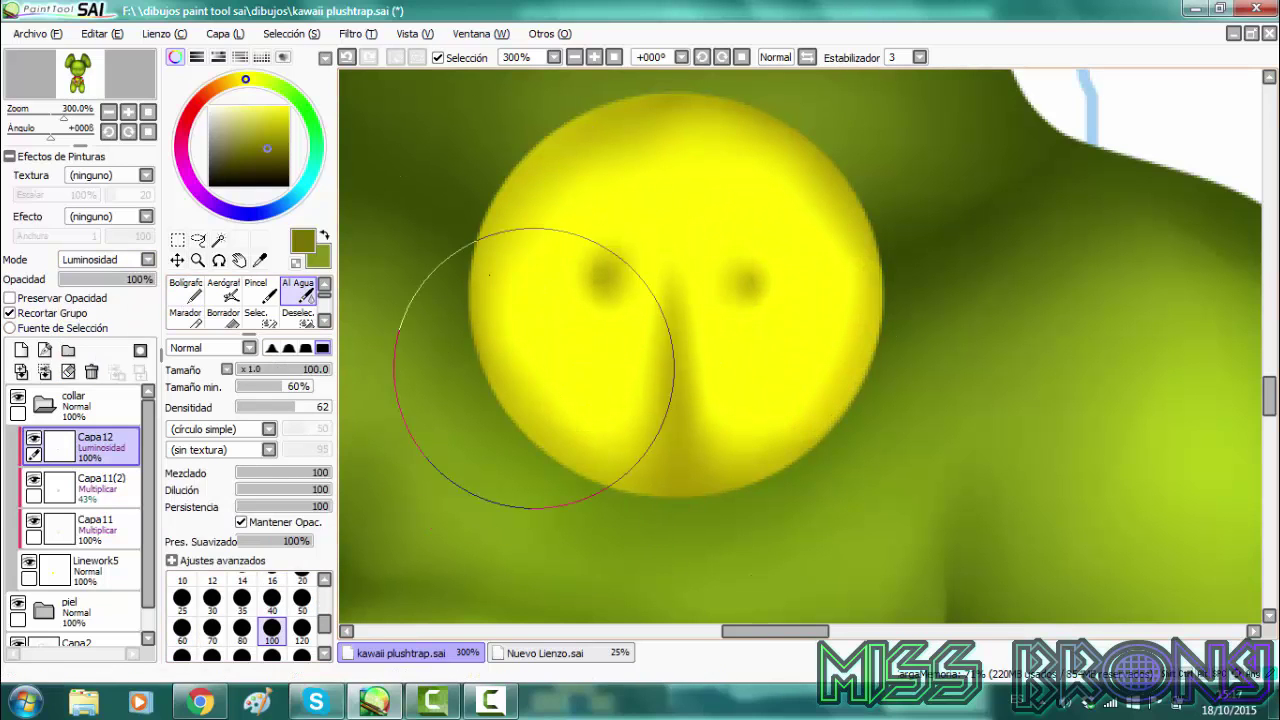
# Add a second clipped Luminosidad layer and paint a pale yellow highlight over the bell's lower half with the Bolígrafo at size 100
pyautogui.click(21, 349)
pyautogui.click(52, 313)
pyautogui.click(90, 260)
pyautogui.click(92, 332)
pyautogui.click(246, 118)
pyautogui.click(190, 288)
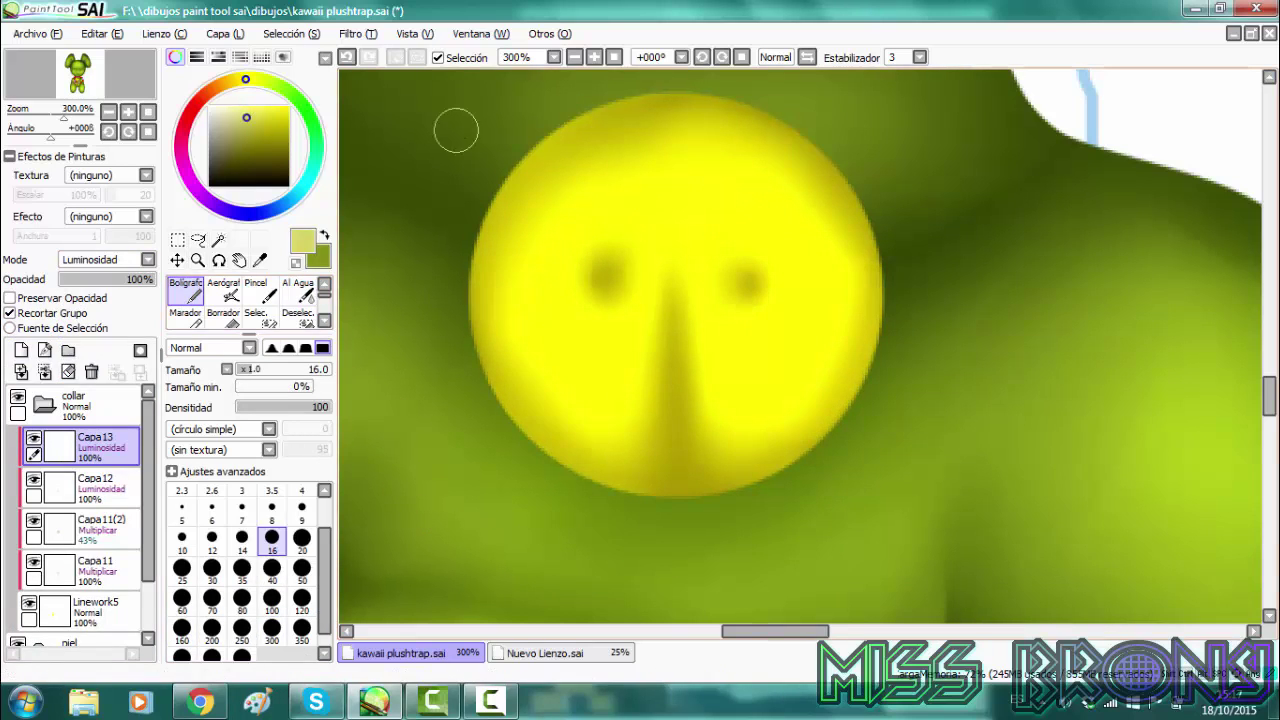
pyautogui.moveTo(456, 130); pyautogui.dragTo(800, 478)
pyautogui.click(350, 55)
pyautogui.click(272, 602)
pyautogui.moveTo(631, 423); pyautogui.dragTo(634, 377)
# Fade the bell's highlight with a soft eraser at size 100 and density 34, and set the layer's opacity to 20%
pyautogui.click(224, 316)
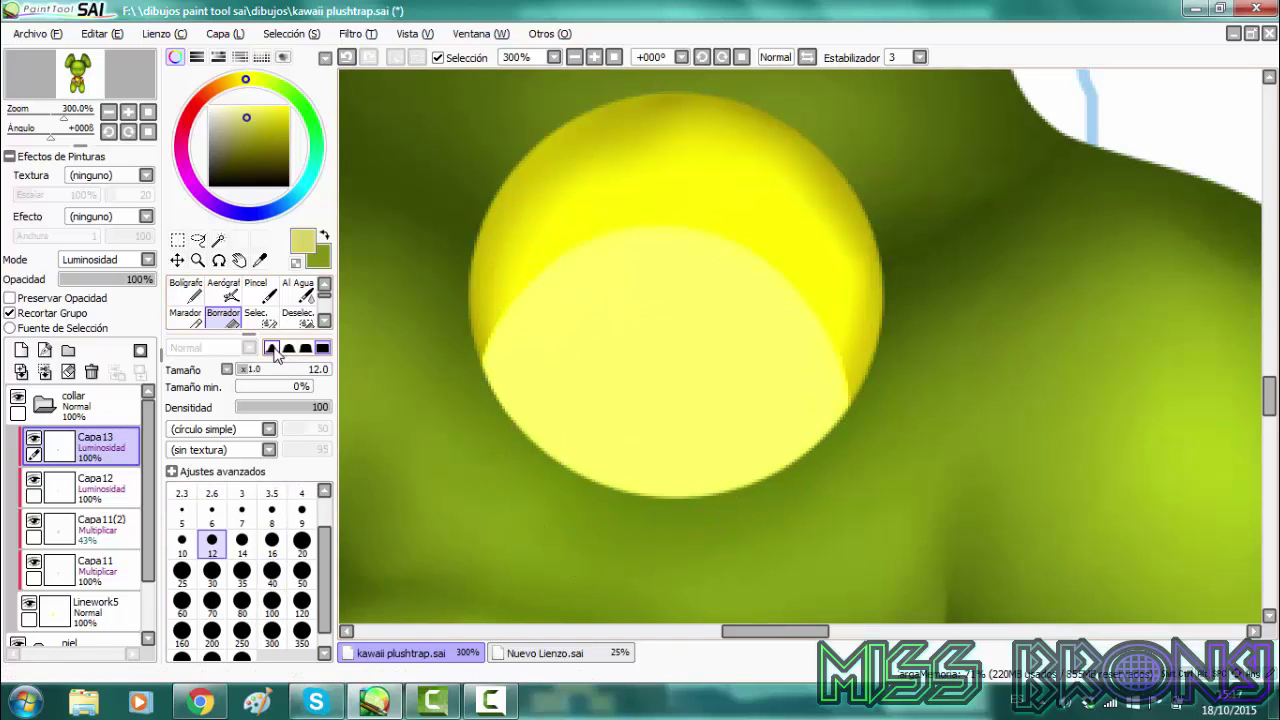
pyautogui.click(272, 348)
pyautogui.click(268, 407)
pyautogui.click(272, 602)
pyautogui.moveTo(685, 445)
pyautogui.mouseDown()
pyautogui.moveTo(579, 500)
pyautogui.moveTo(719, 365)
pyautogui.moveTo(615, 460)
pyautogui.moveTo(761, 383)
pyautogui.mouseUp()
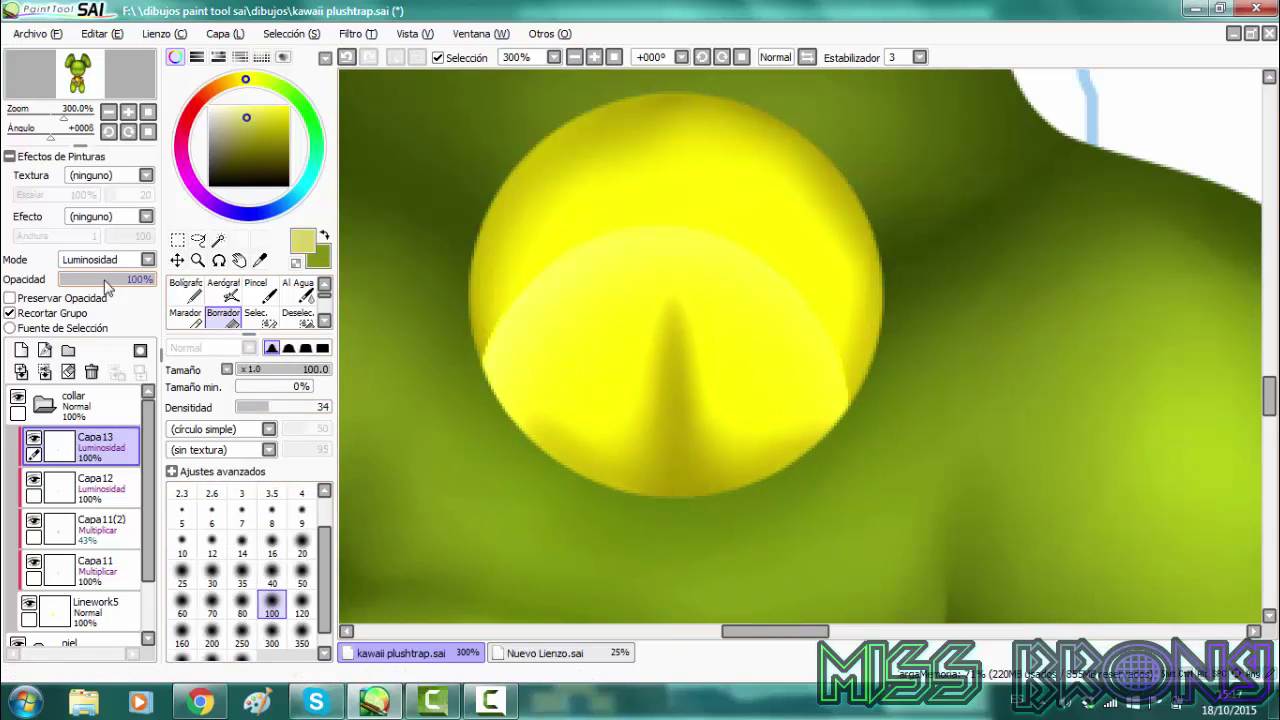
pyautogui.click(77, 279)
# Add a clipped Shade layer and paint dark olive around the bell's rim, blending it with Al Agua at size 100
pyautogui.click(576, 56)
pyautogui.click(576, 56)
pyautogui.click(576, 56)
pyautogui.click(594, 57)
pyautogui.click(594, 57)
pyautogui.click(21, 350)
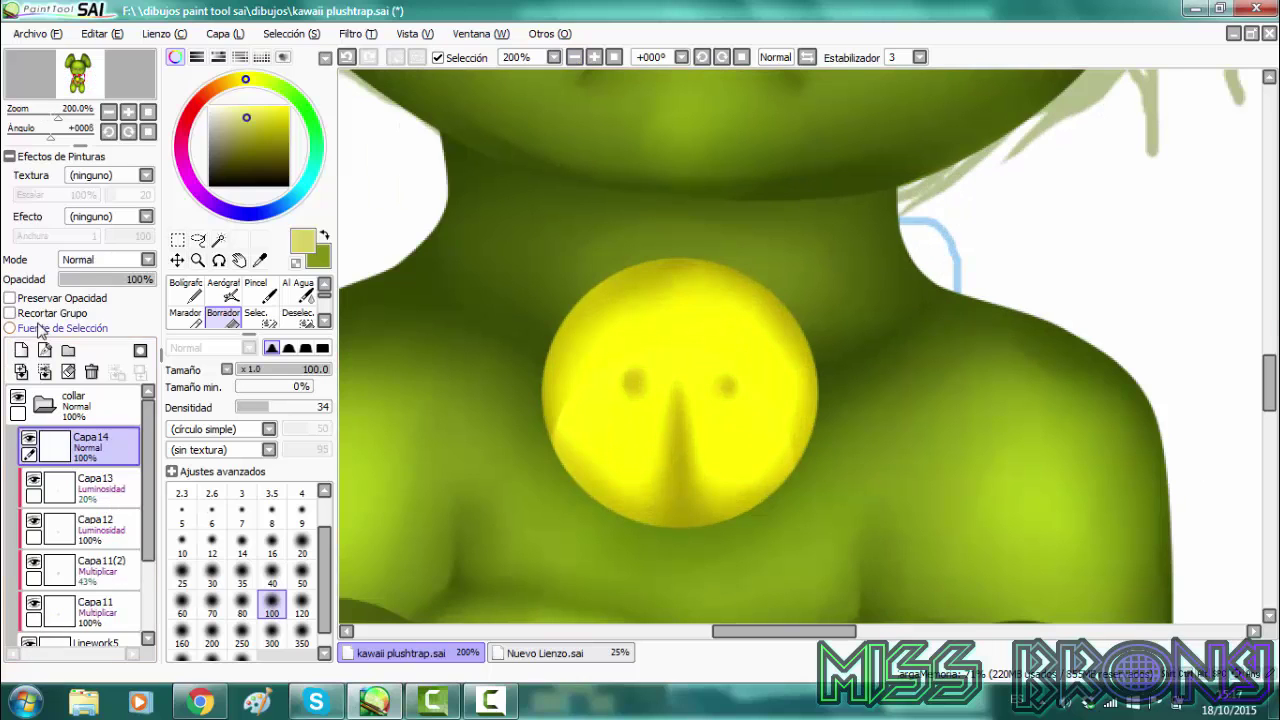
pyautogui.click(40, 314)
pyautogui.click(100, 260)
pyautogui.click(78, 347)
pyautogui.click(242, 159)
pyautogui.click(186, 290)
pyautogui.moveTo(546, 409); pyautogui.dragTo(826, 226)
pyautogui.click(299, 290)
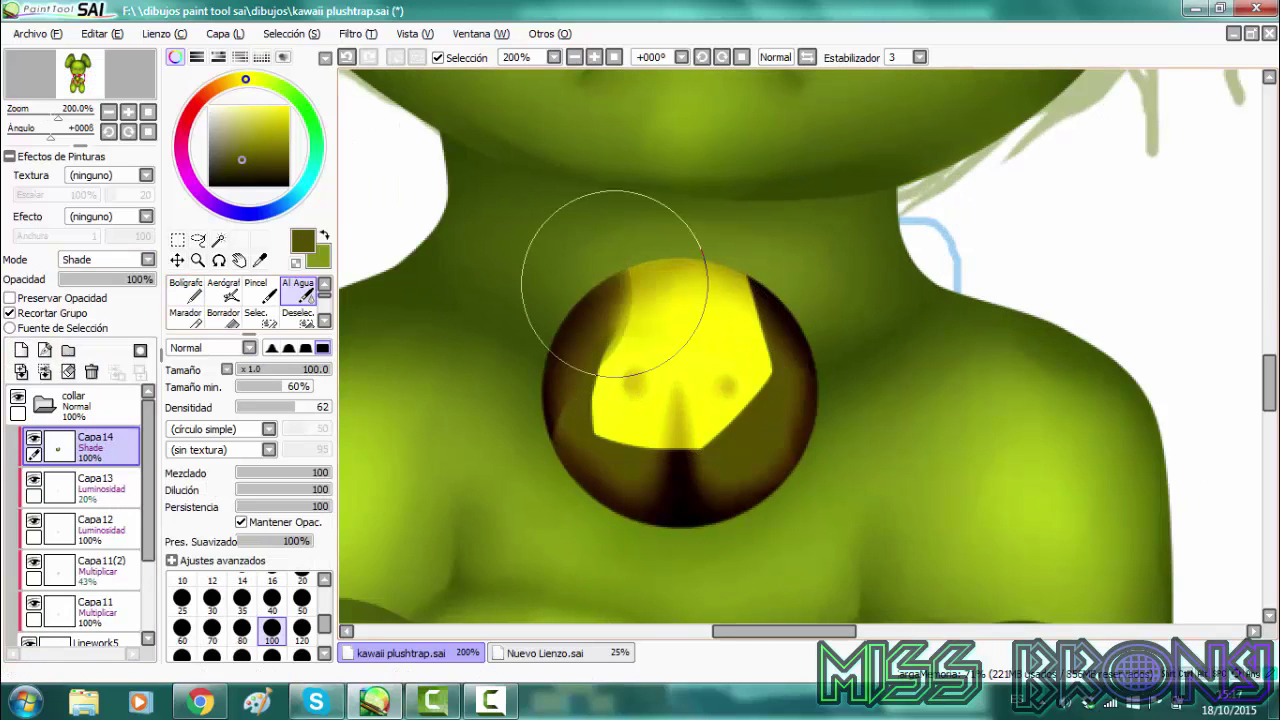
pyautogui.moveTo(614, 283); pyautogui.dragTo(682, 214)
# Lower the Shade layer's opacity and move it down in the bell's layer stack
pyautogui.moveTo(80, 284); pyautogui.dragTo(97, 285)
pyautogui.click(77, 284)
pyautogui.moveTo(104, 444); pyautogui.dragTo(106, 493)
pyautogui.click(200, 701)
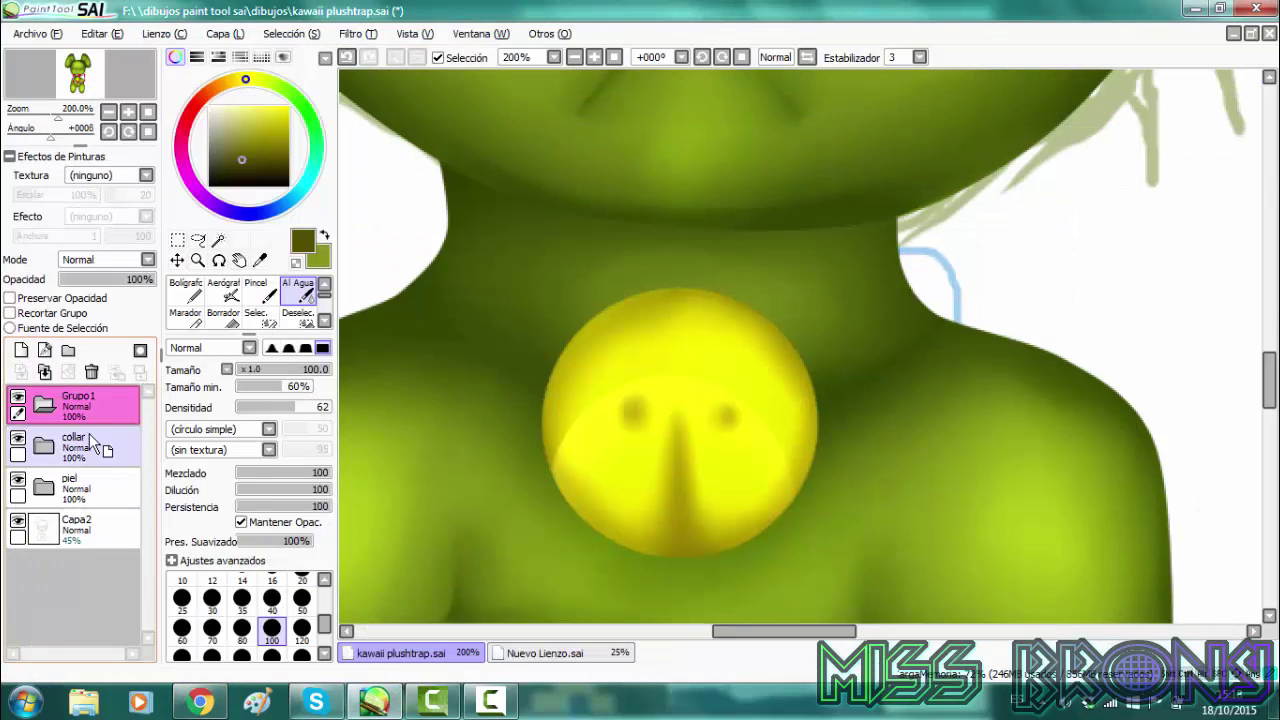
# Move the new layer group below the collar group and name it "cinta"
pyautogui.moveTo(93, 443); pyautogui.dragTo(100, 455)
pyautogui.doubleClick(100, 455)
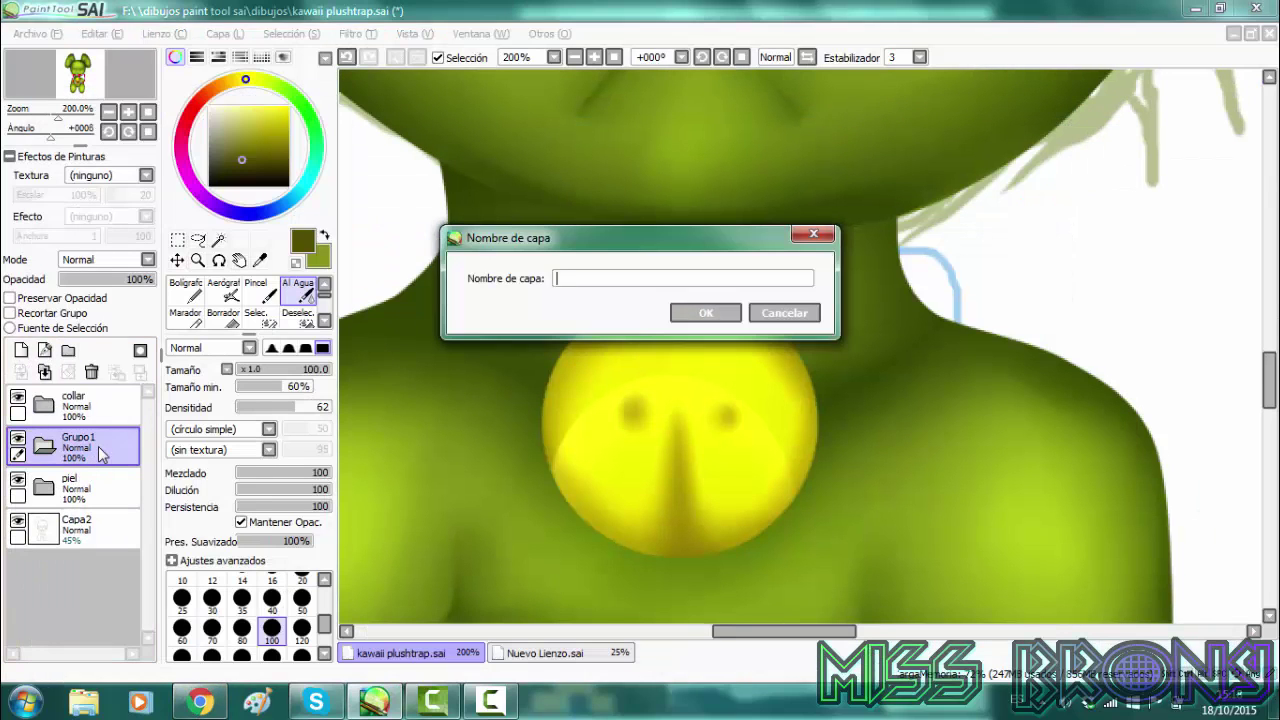
pyautogui.press('Return')
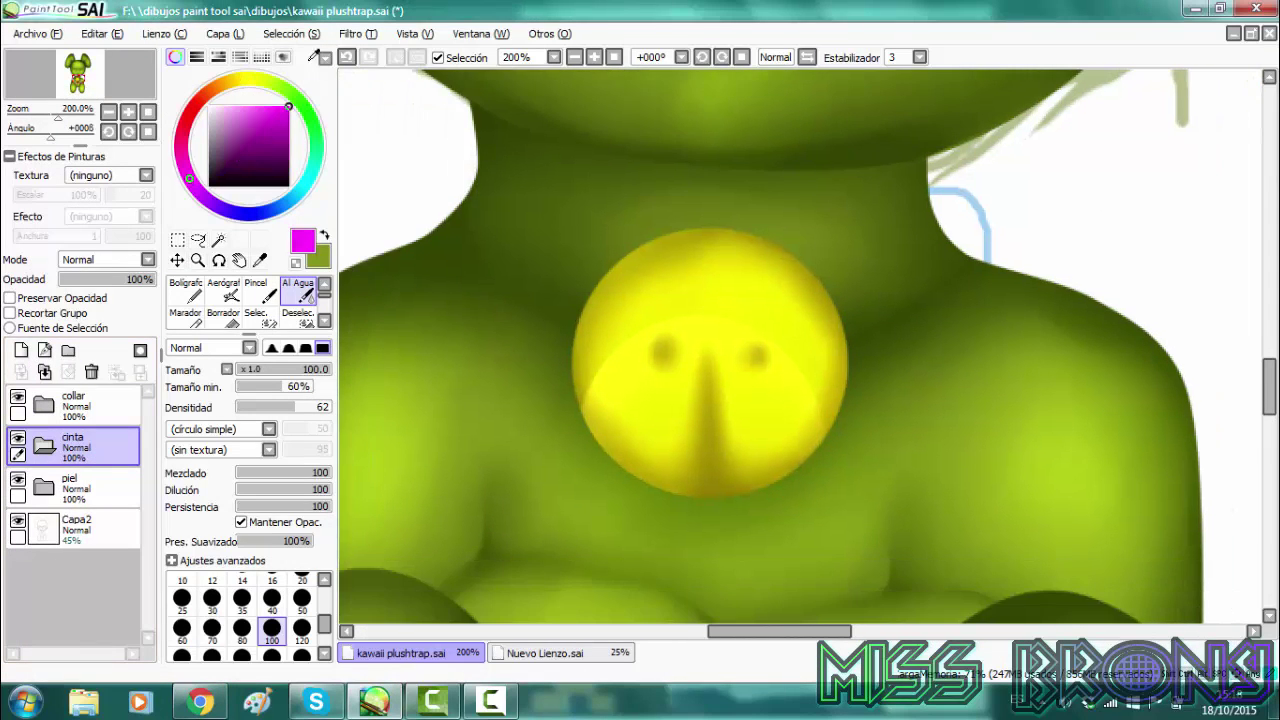
# Add a linework layer and outline the strap's left half around the neck in magenta at size 3, refining its corner point
pyautogui.click(45, 350)
pyautogui.scroll(-1, 200, 312)
pyautogui.click(185, 316)
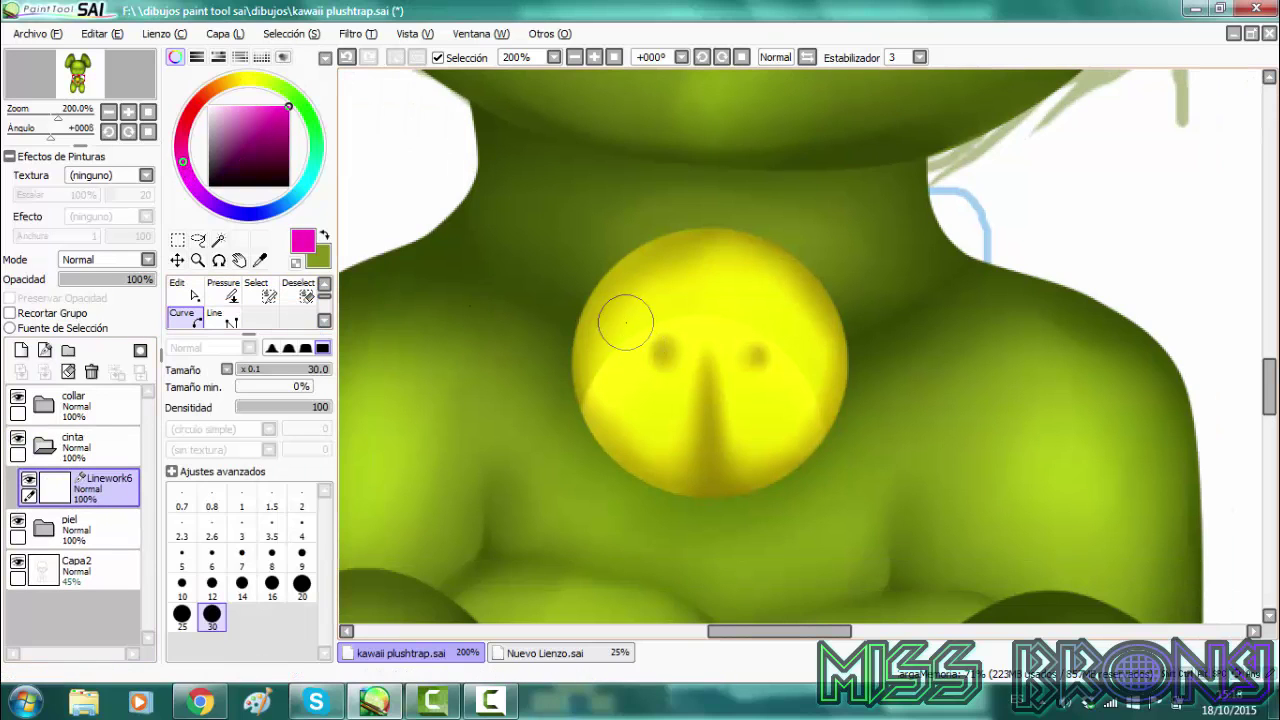
pyautogui.click(622, 310)
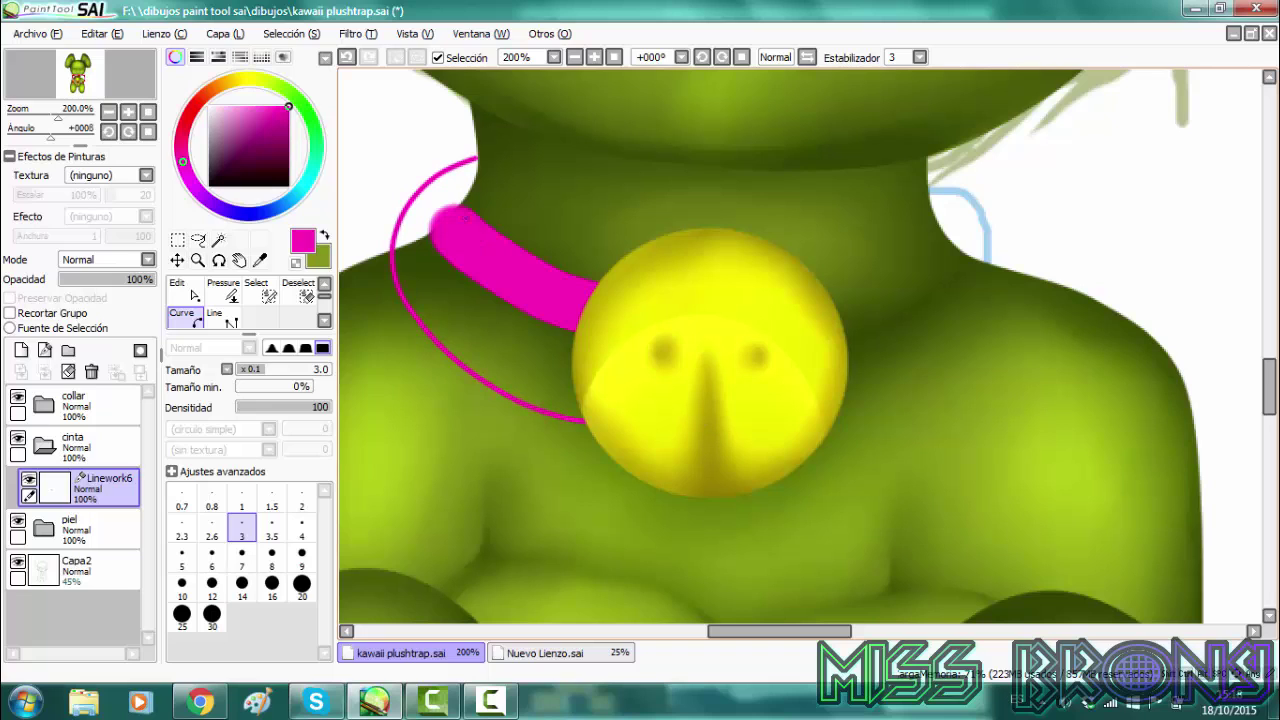
pyautogui.click(182, 288)
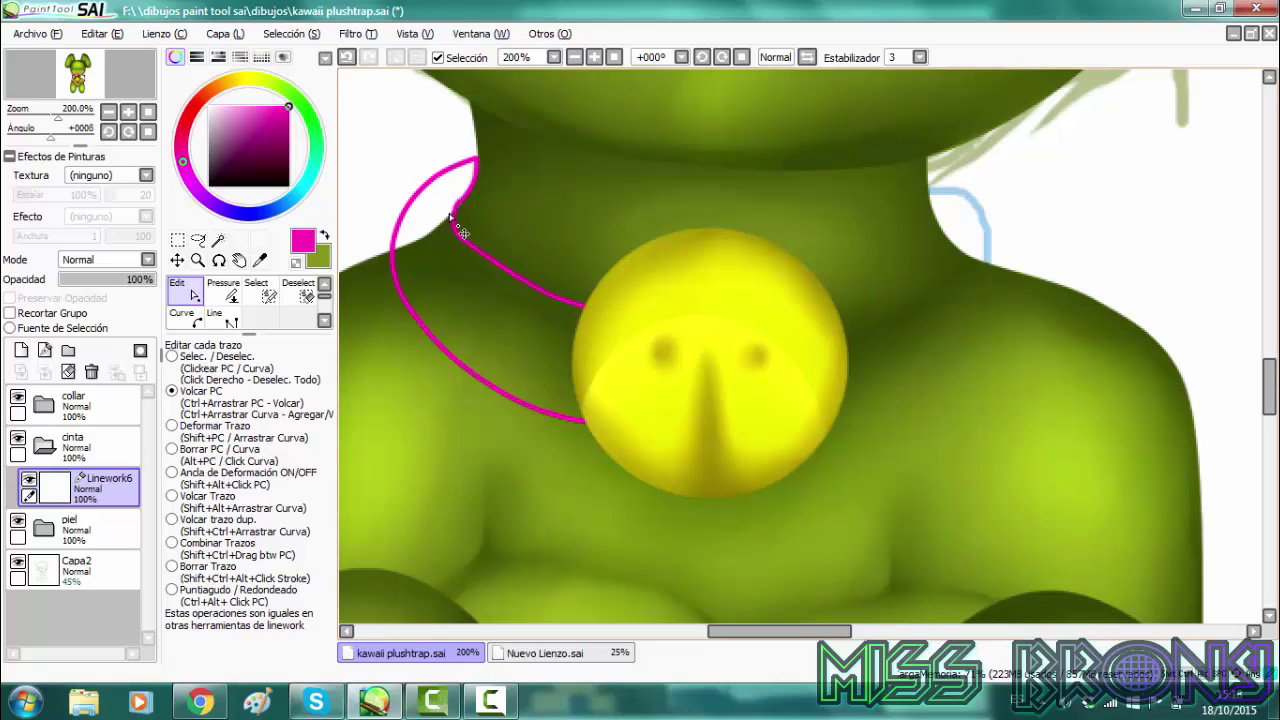
pyautogui.click(213, 519)
pyautogui.moveTo(448, 228); pyautogui.dragTo(455, 240)
# Place a horizontally flipped copy of the strap outline on the right side of the neck
pyautogui.hotkey('ctrl', 't')
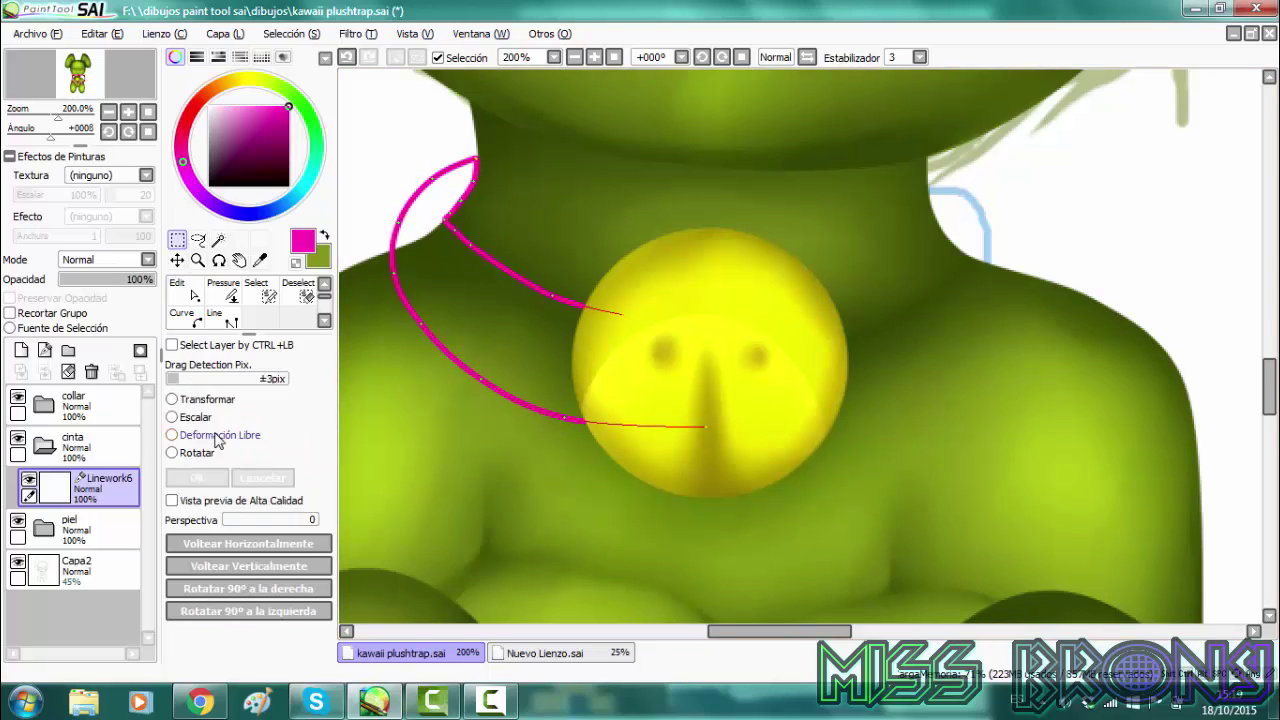
pyautogui.moveTo(614, 380)
pyautogui.mouseDown()
pyautogui.moveTo(920, 394)
pyautogui.moveTo(910, 413)
pyautogui.mouseUp()
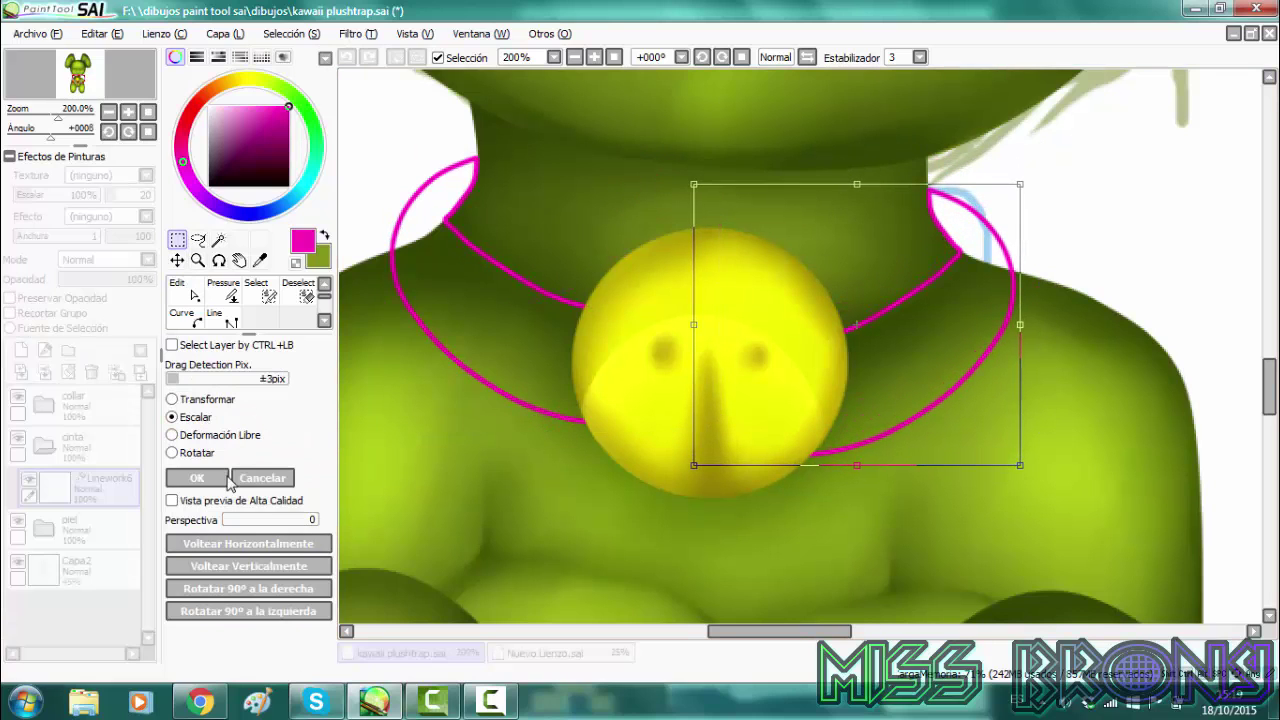
pyautogui.press('Return')
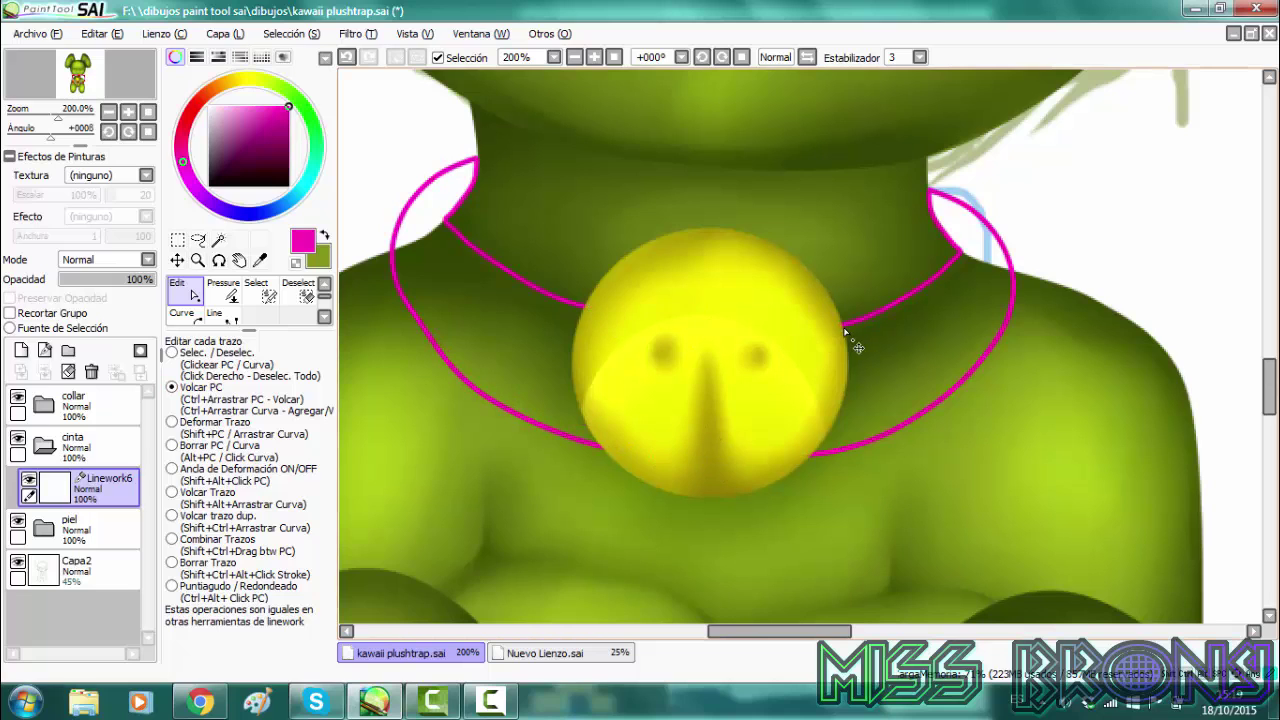
# Convert the strap's linework into a normal layer and fill both halves with magenta using the Cubo tool
pyautogui.click(21, 350)
pyautogui.click(45, 372)
pyautogui.scroll(3, 240, 300)
pyautogui.click(184, 315)
pyautogui.click(491, 333)
pyautogui.moveTo(491, 333); pyautogui.dragTo(521, 393)
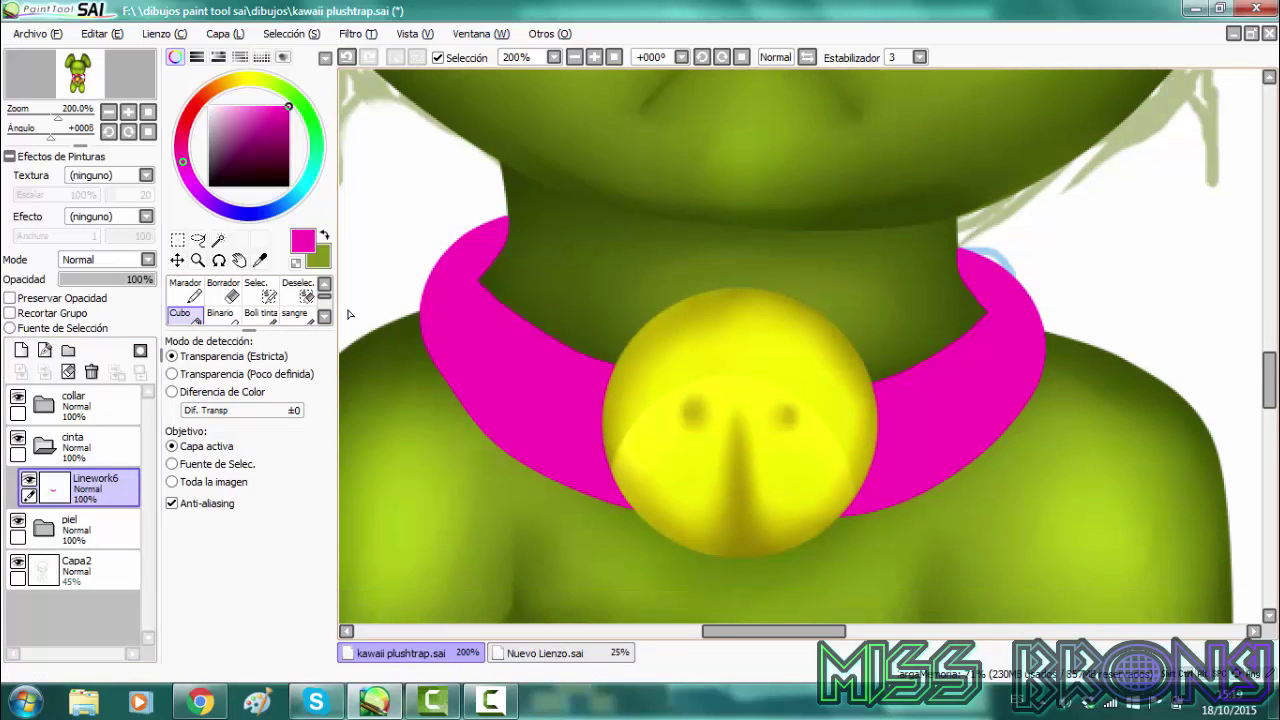
# On a new clipped Multiplicar layer, shade the strap's outer edges dark magenta with Boli tinta at size 12, blended with Al Agua at size 30
pyautogui.click(21, 350)
pyautogui.click(10, 313)
pyautogui.click(107, 259)
pyautogui.click(90, 277)
pyautogui.click(260, 313)
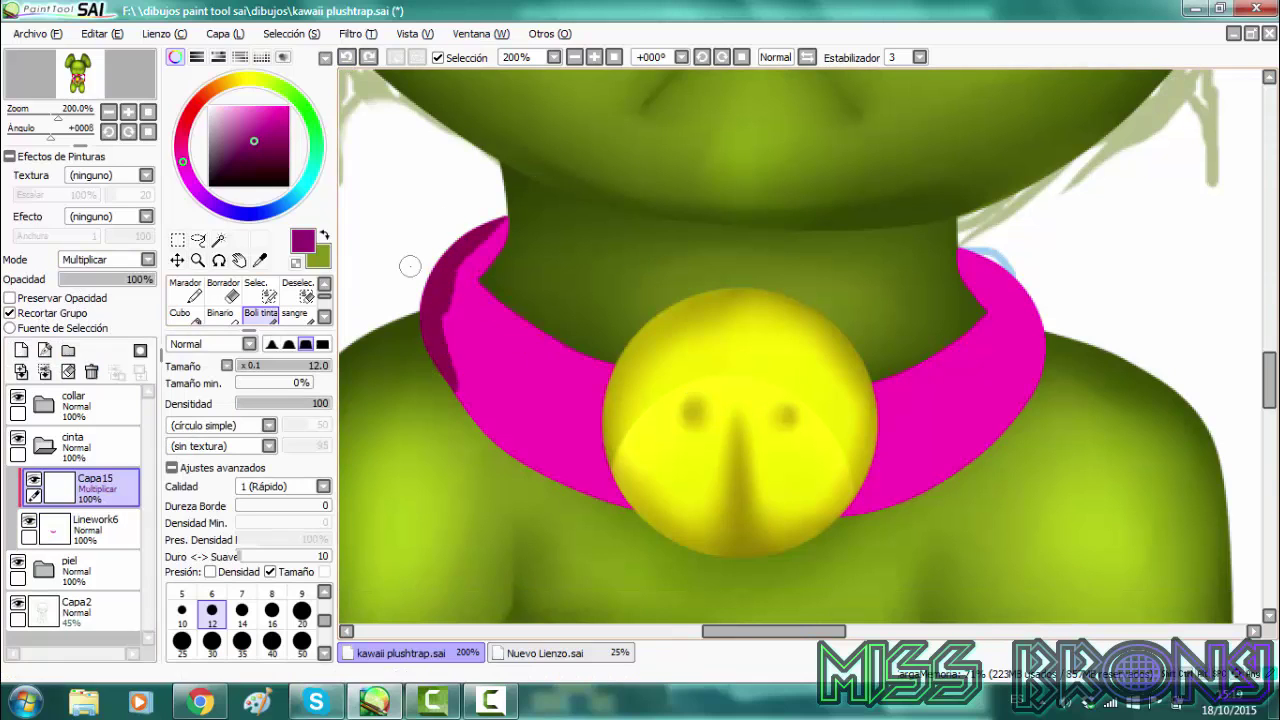
pyautogui.moveTo(440, 312); pyautogui.dragTo(615, 500)
pyautogui.moveTo(1040, 385); pyautogui.dragTo(933, 473)
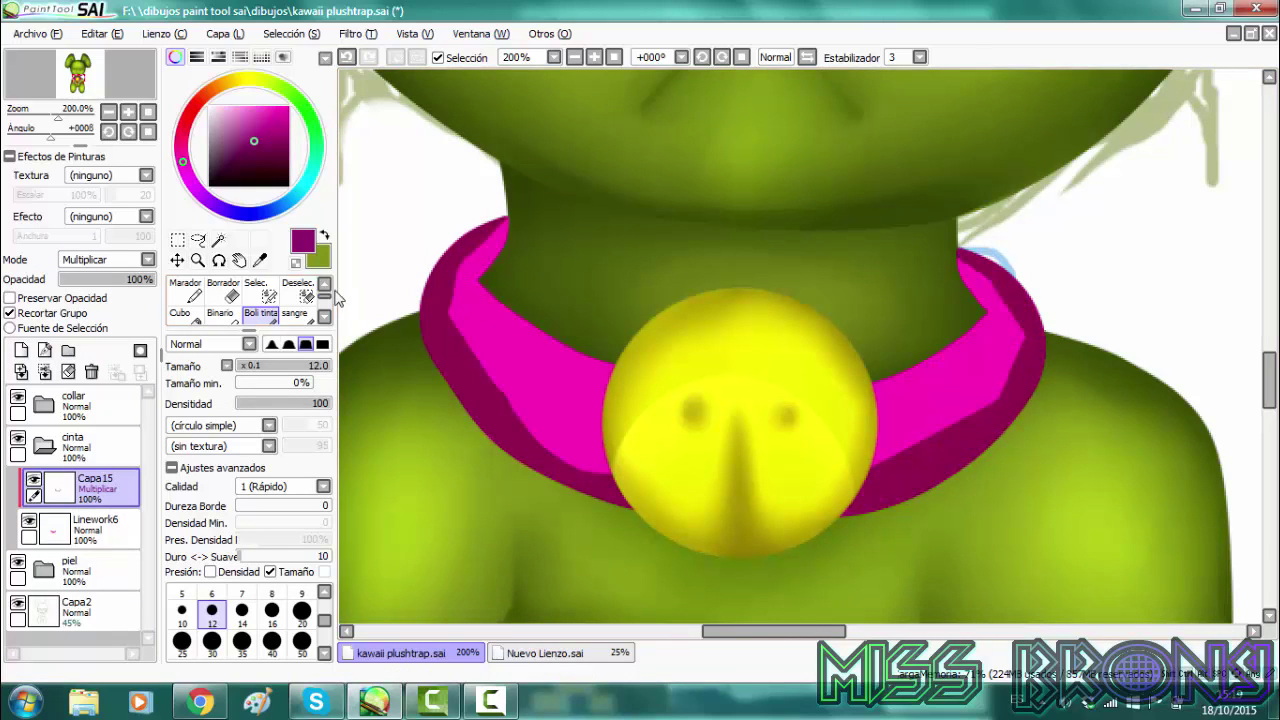
pyautogui.click(324, 284)
pyautogui.click(298, 291)
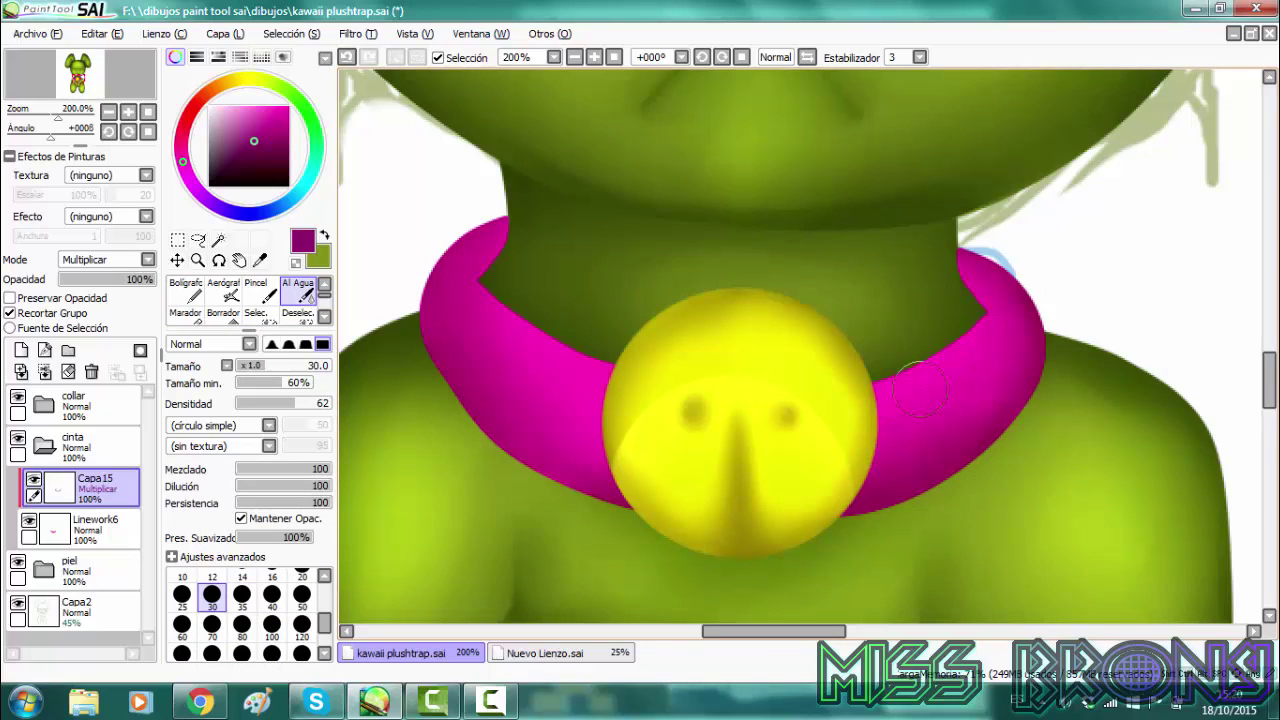
# Paint a fold shadow at each inner corner of the strap with the Bolígrafo at size 5, blending it with Al Agua at size 10
pyautogui.scroll(5, 920, 390)
pyautogui.press('n')
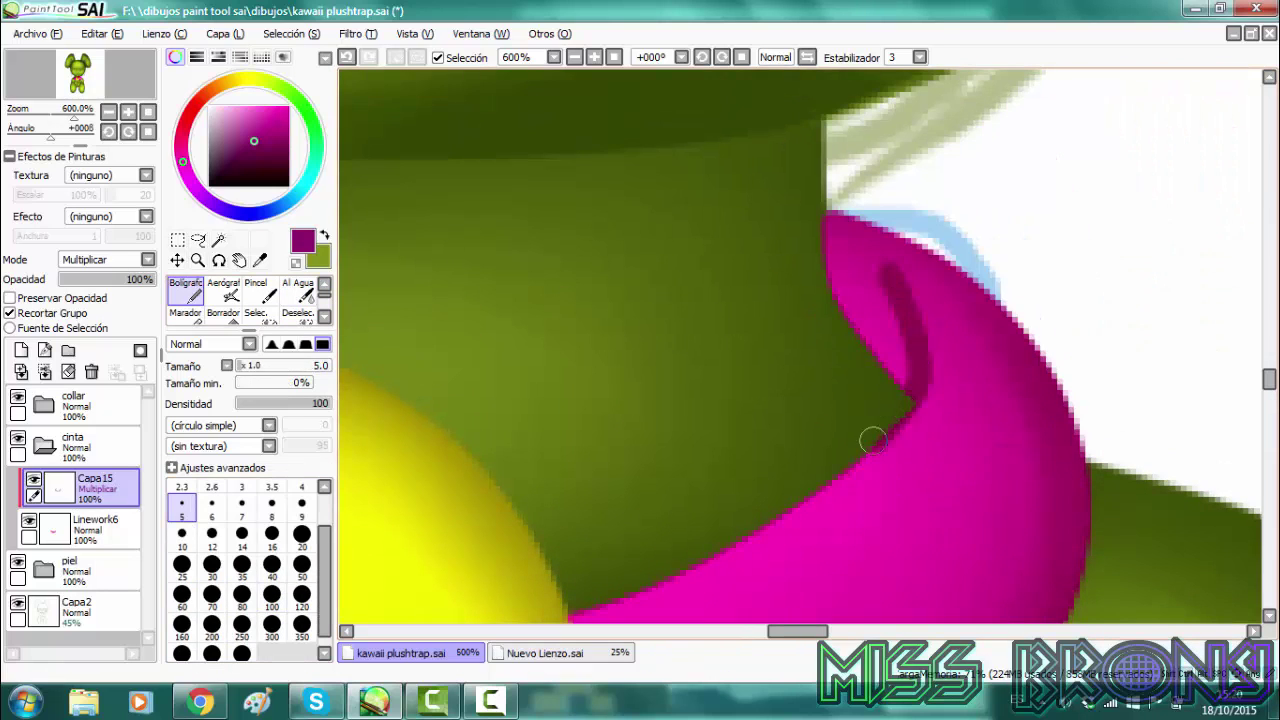
pyautogui.click(298, 291)
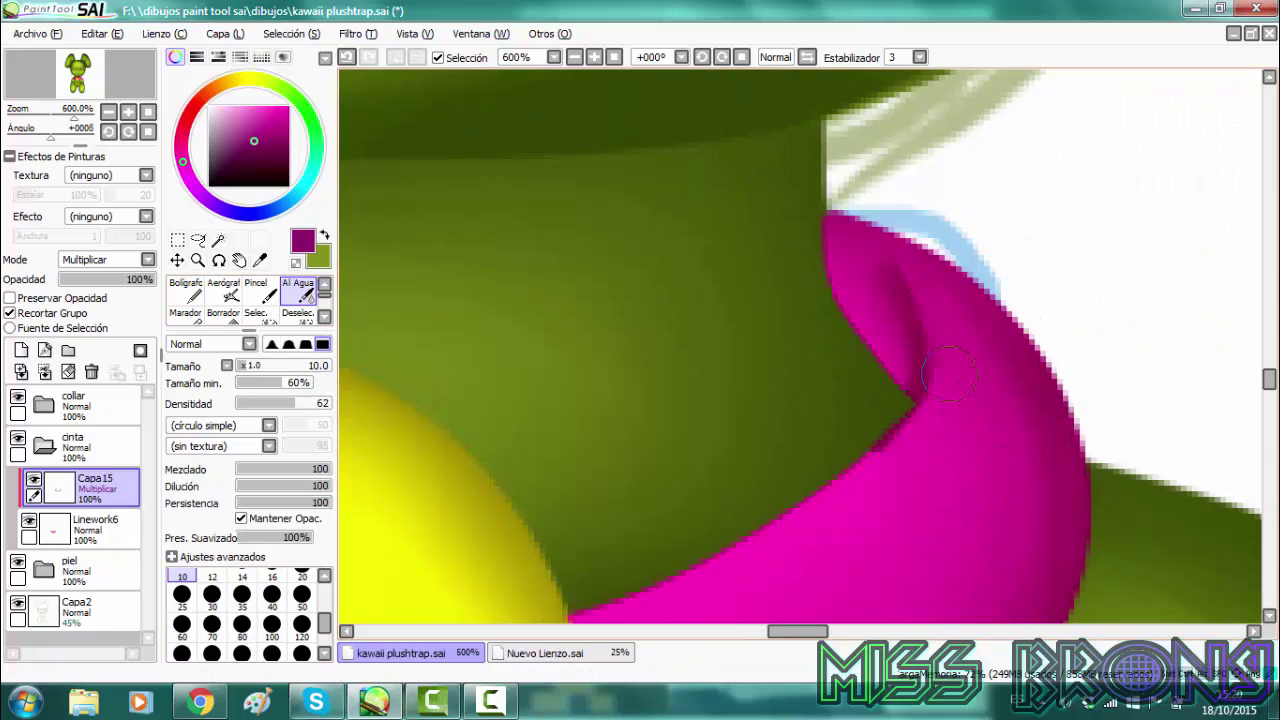
pyautogui.press('h')
pyautogui.press('n')
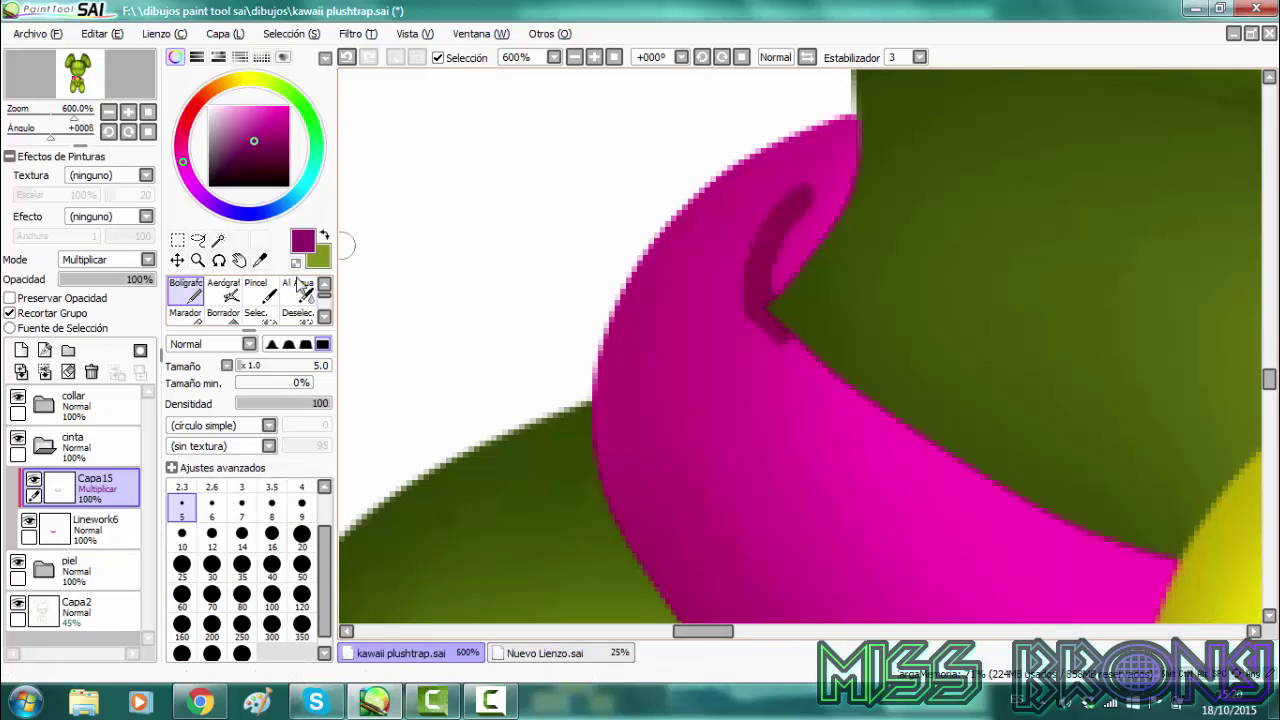
pyautogui.click(299, 288)
pyautogui.hotkey('alt', 'Tab')
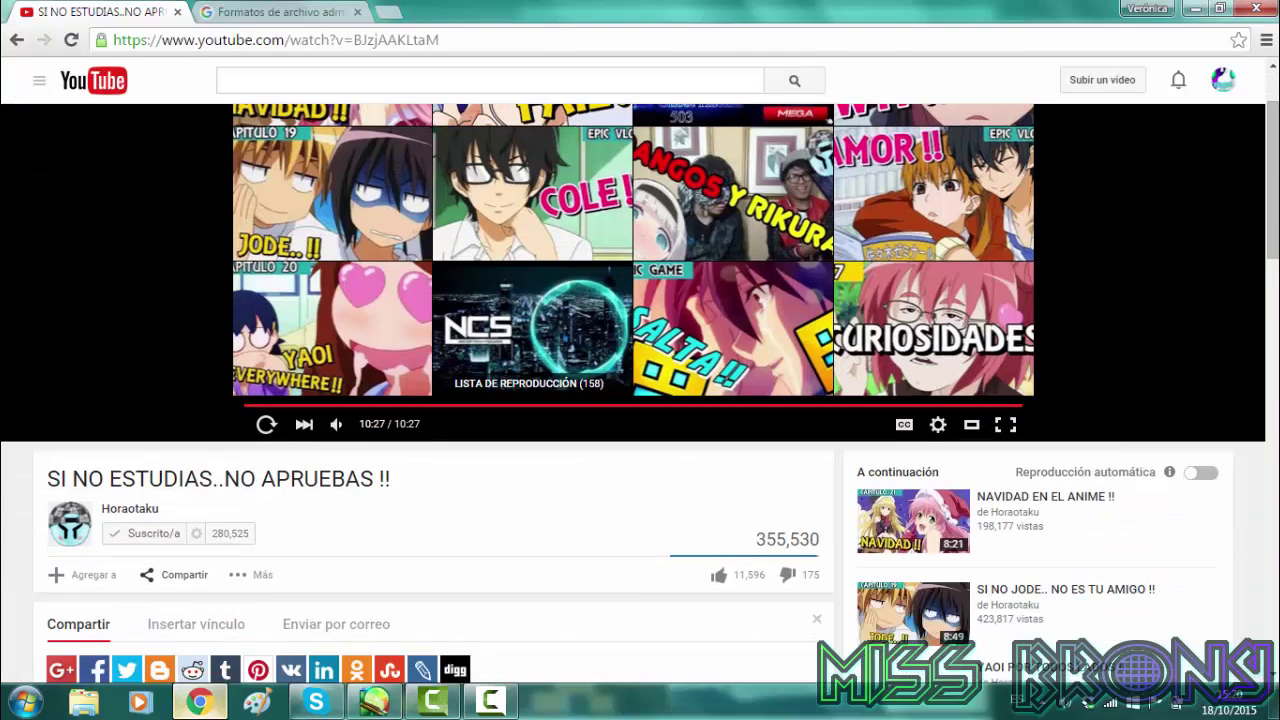
pyautogui.hotkey('alt', 'Tab')
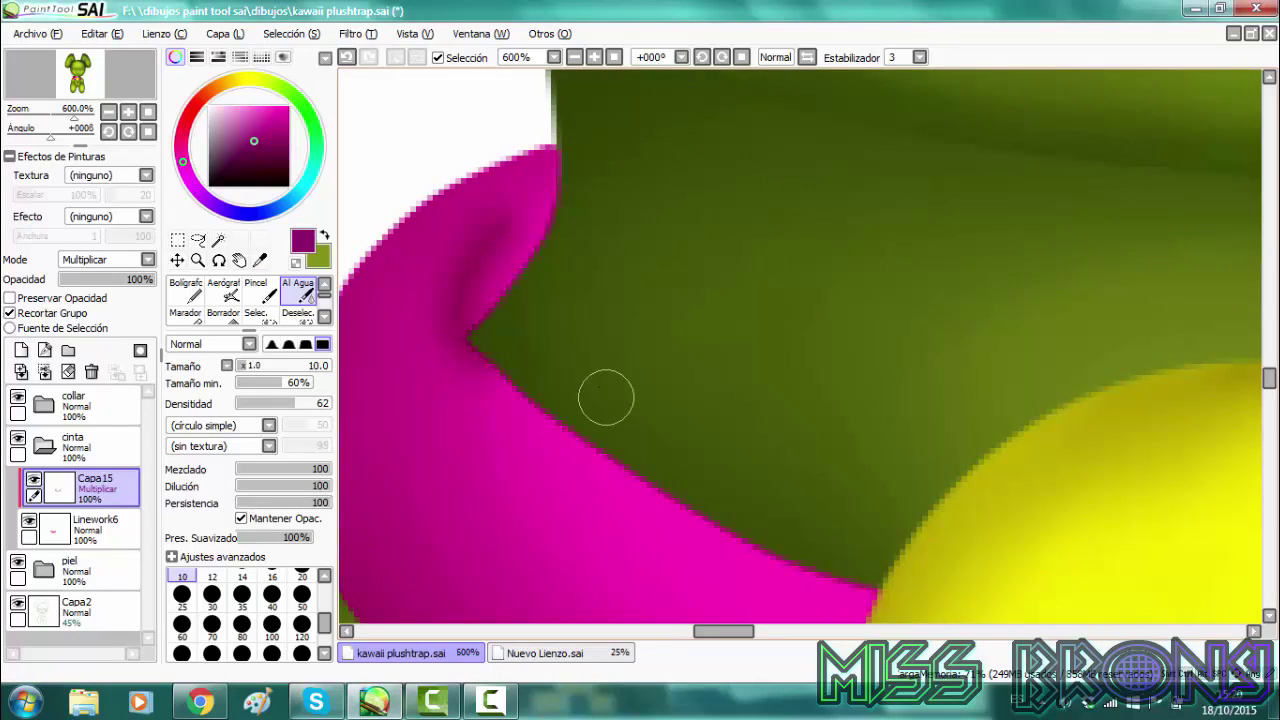
# Create a new layer group above the collar group and name it "ojos"
pyautogui.click(575, 57)
pyautogui.click(577, 58)
pyautogui.click(577, 58)
pyautogui.click(577, 58)
pyautogui.click(577, 58)
pyautogui.click(577, 58)
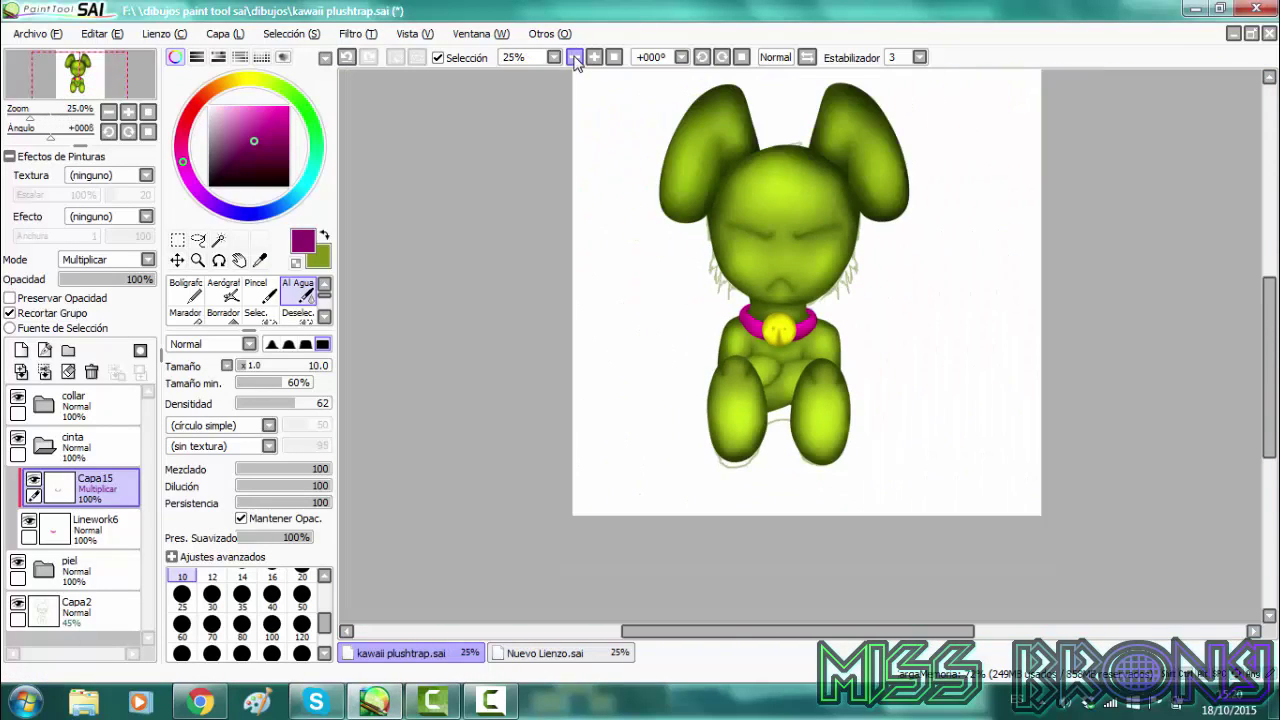
pyautogui.click(43, 450)
pyautogui.click(72, 405)
pyautogui.click(68, 350)
pyautogui.doubleClick(75, 400)
pyautogui.write('ojos')
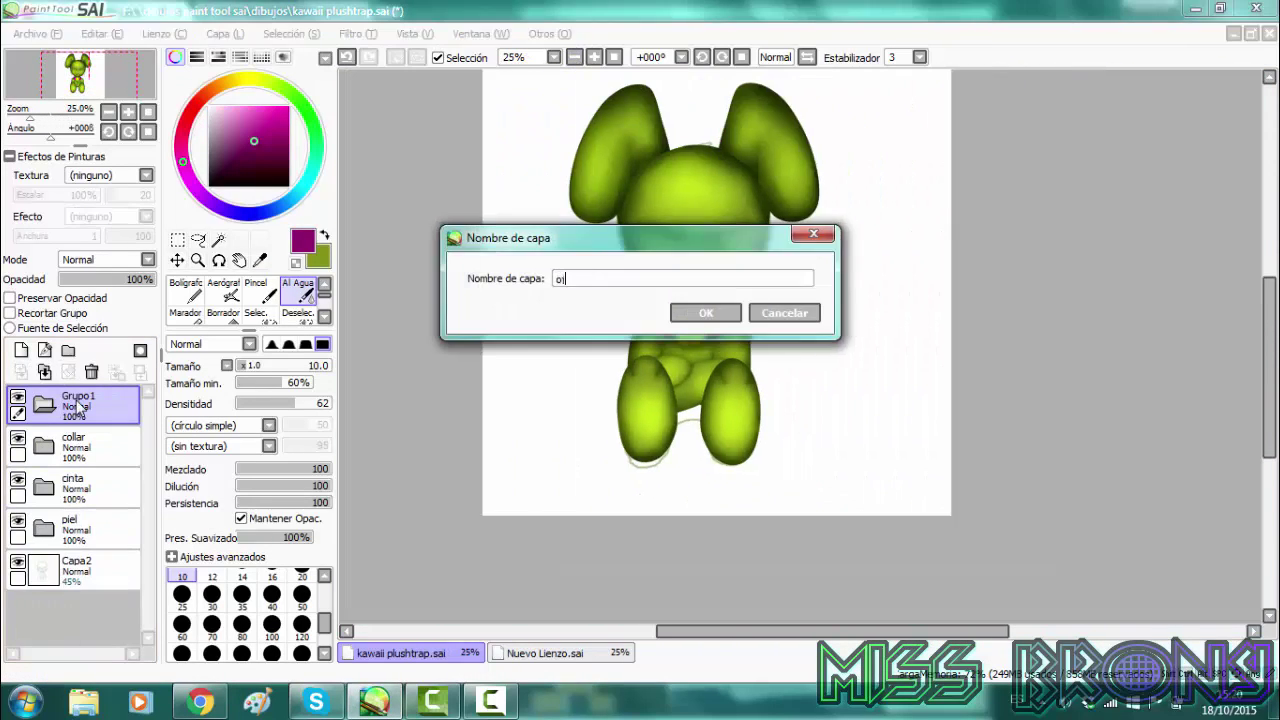
pyautogui.press('Return')
# Add a linework layer in the "ojos" group and outline the left eye as a slanted four-sided shape with the black Curve tool at size 3
pyautogui.press('pageup')
pyautogui.press('pageup')
pyautogui.press('pageup')
pyautogui.press('pageup')
pyautogui.press('pageup')
pyautogui.press('Up')
pyautogui.press('Up')
pyautogui.press('Up')
pyautogui.press('Up')
pyautogui.press('Up')
pyautogui.press('Left')
pyautogui.press('Left')
pyautogui.press('Left')
pyautogui.press('Left')
pyautogui.press('Left')
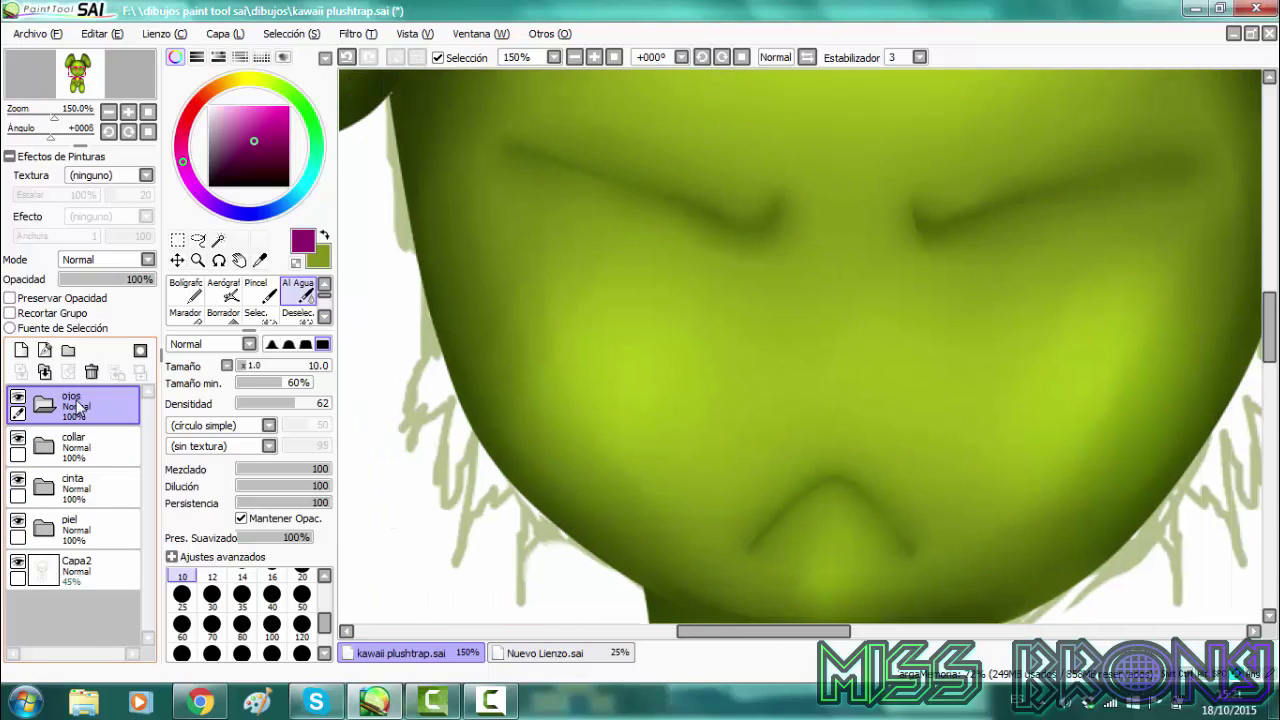
pyautogui.press('Right')
pyautogui.click(45, 352)
pyautogui.click(199, 261)
pyautogui.press('pageup')
pyautogui.press('Left')
pyautogui.press('Left')
pyautogui.press('Left')
pyautogui.press('Left')
pyautogui.click(186, 317)
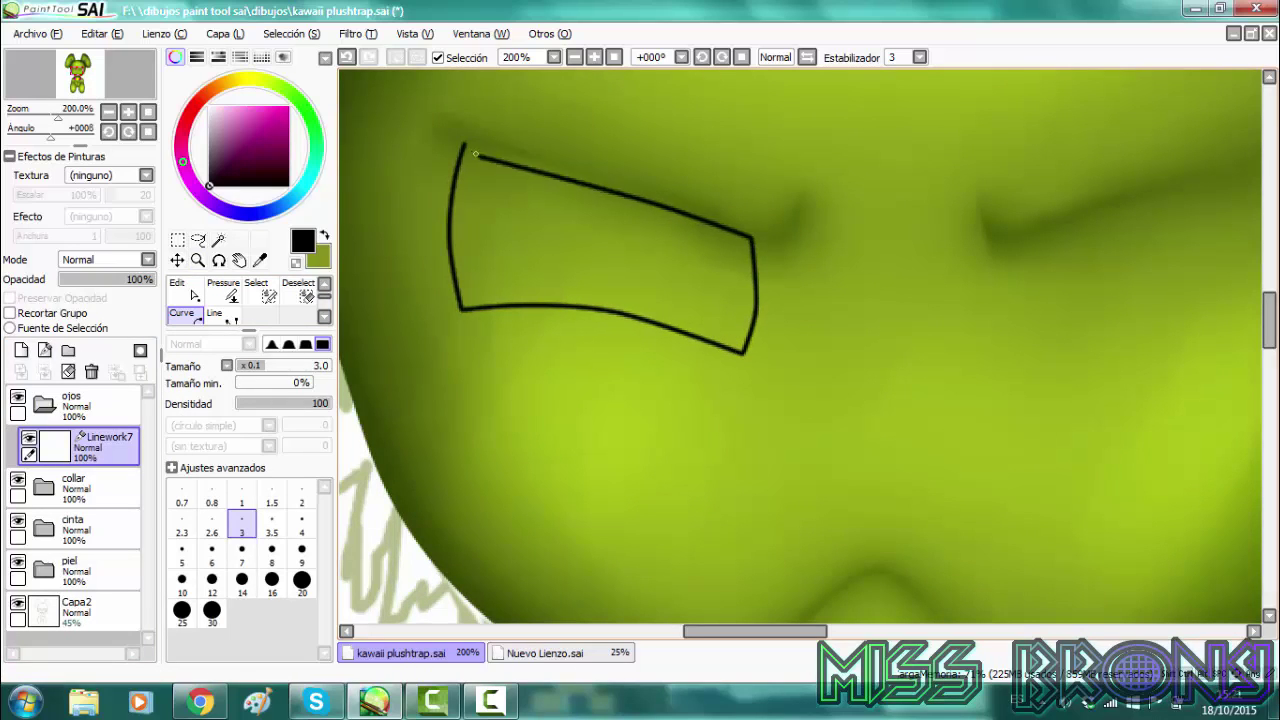
# Refine the left eye outline's corners and edges with the linework Edit options Deformar Trazo and Volcar PC
pyautogui.click(177, 288)
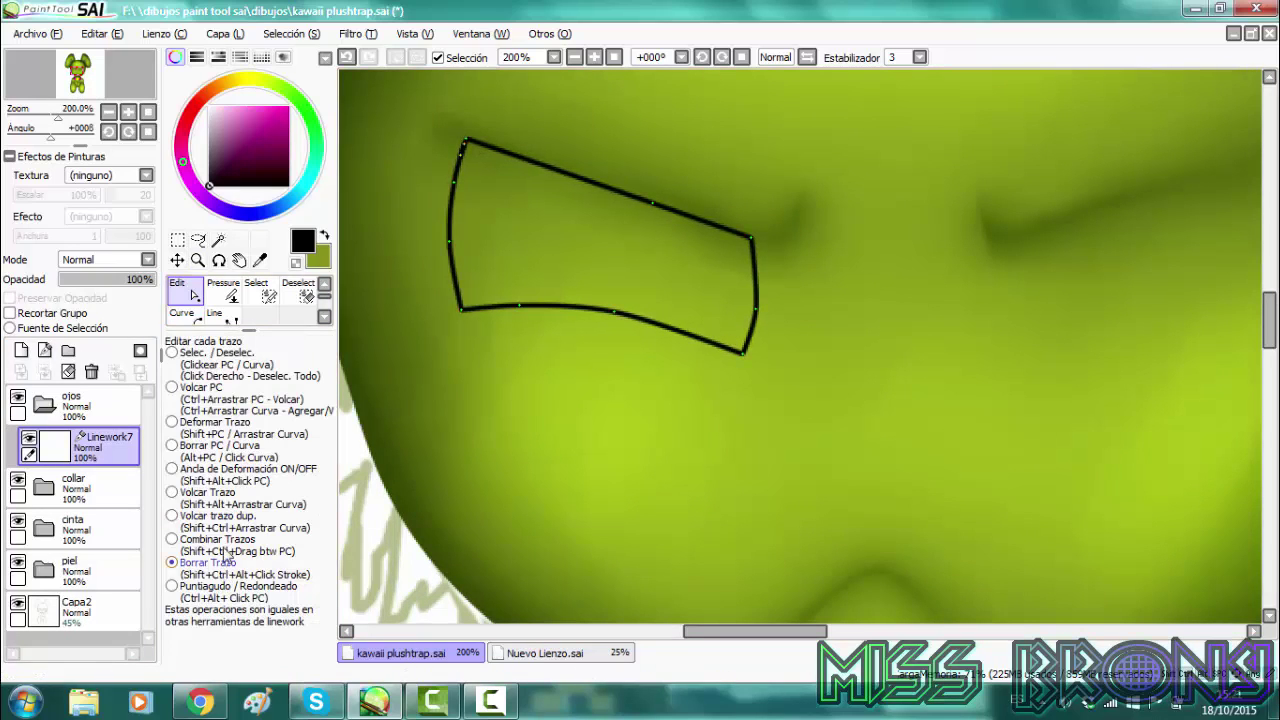
pyautogui.click(217, 423)
pyautogui.moveTo(461, 310); pyautogui.dragTo(455, 343)
pyautogui.moveTo(751, 275); pyautogui.dragTo(754, 243)
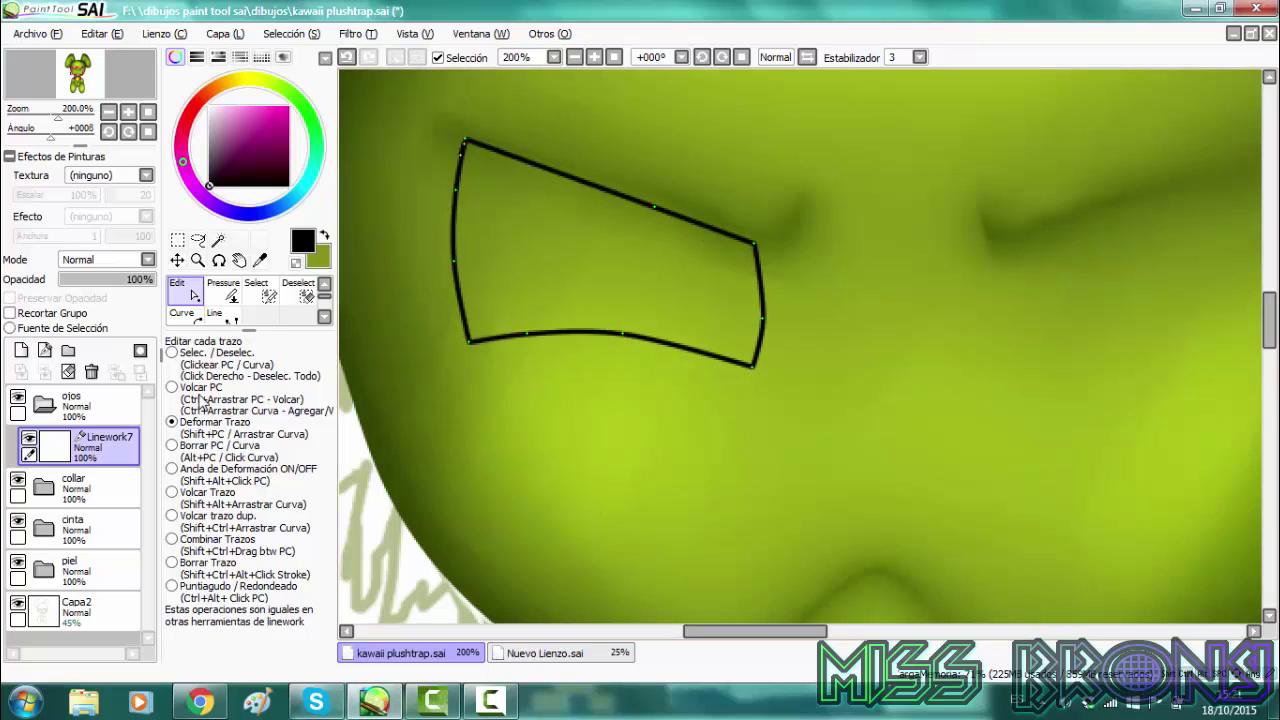
pyautogui.click(200, 400)
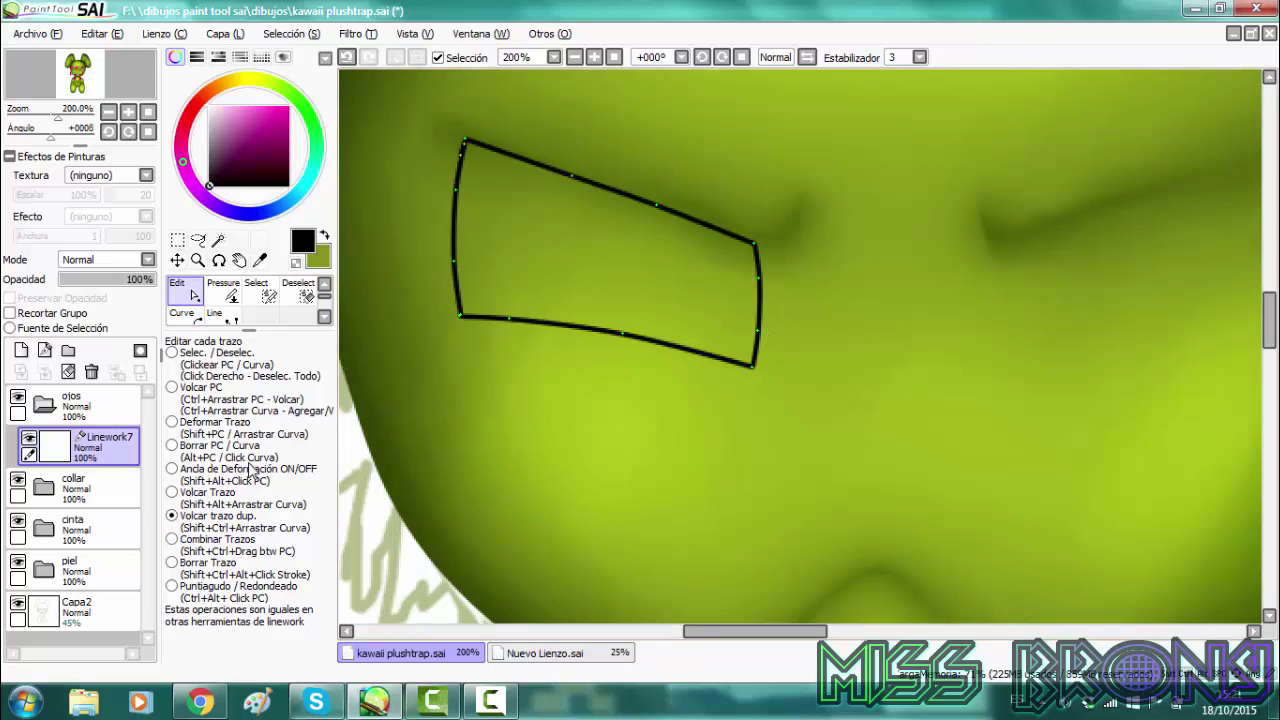
# Flip a duplicate of the left eye outline horizontally and place it under the right brow
pyautogui.hotkey('ctrl', 't')
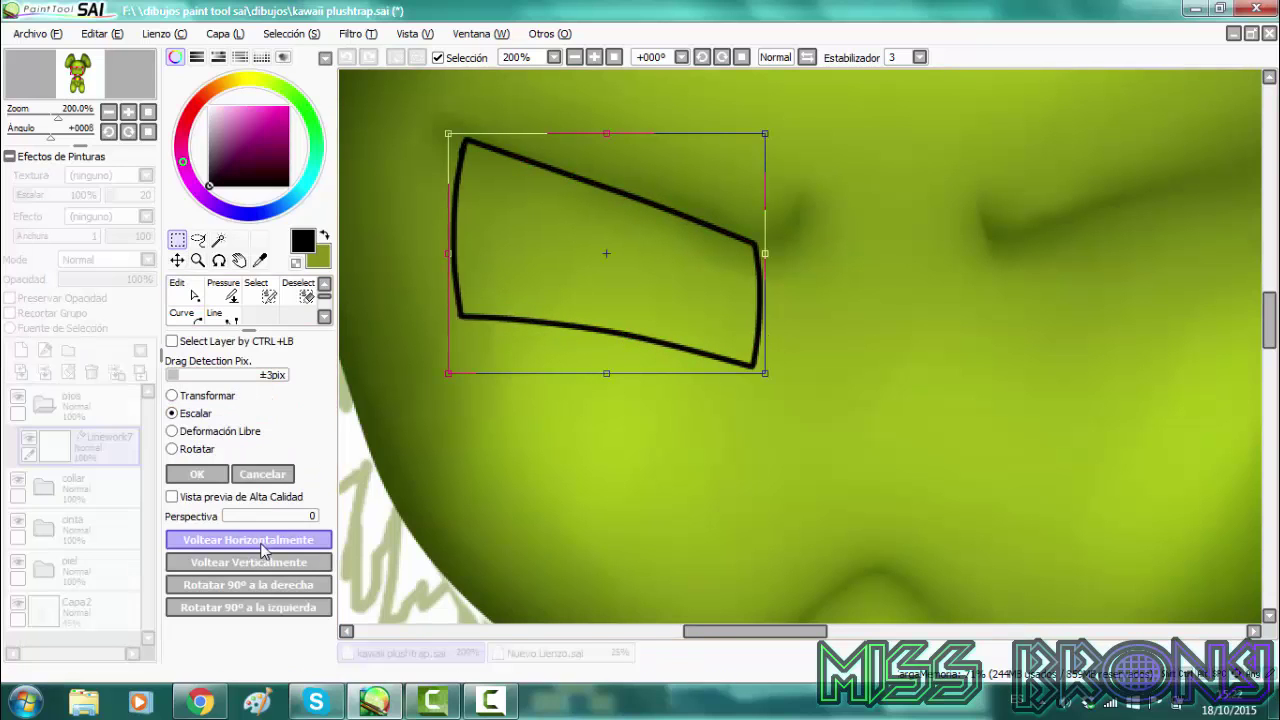
pyautogui.click(261, 543)
pyautogui.press('Right')
pyautogui.press('Right')
pyautogui.moveTo(395, 305)
pyautogui.mouseDown()
pyautogui.moveTo(857, 354)
pyautogui.moveTo(940, 306)
pyautogui.mouseUp()
pyautogui.moveTo(1069, 133); pyautogui.dragTo(1087, 154)
pyautogui.click(198, 474)
pyautogui.click(574, 57)
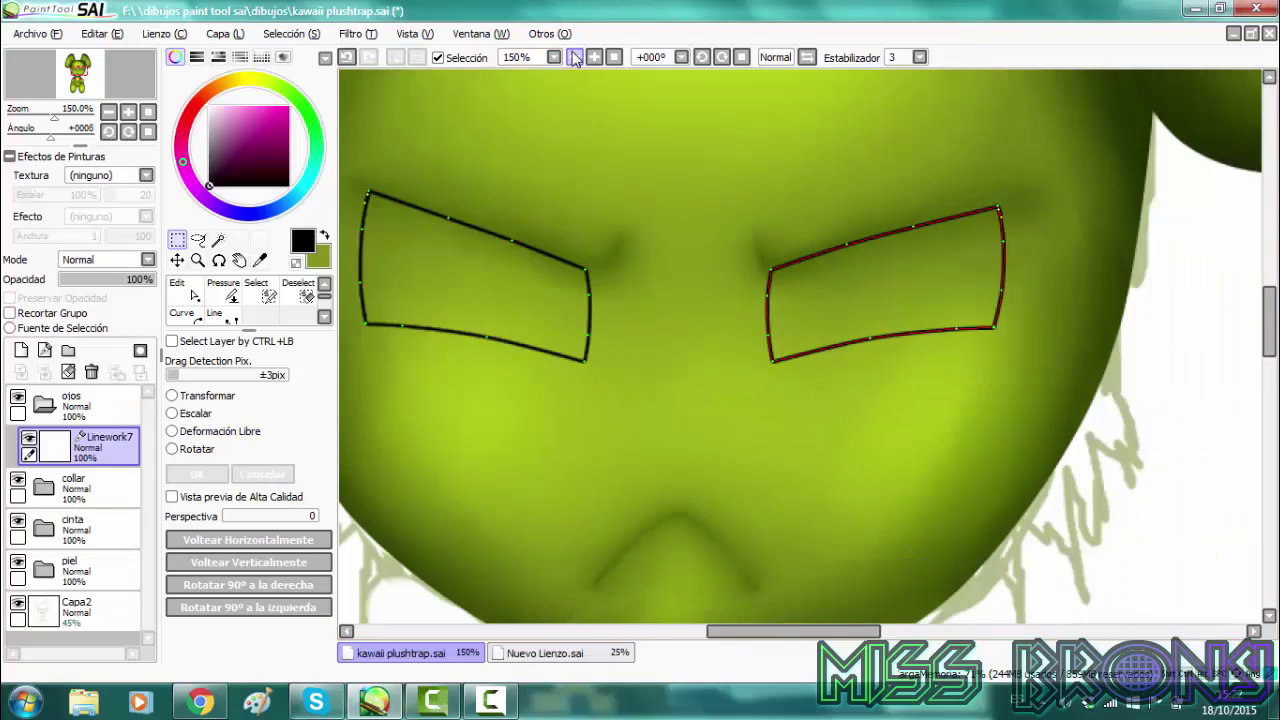
# Convert the eyes' linework into a normal layer and fill both eyes with black using the Cubo tool
pyautogui.click(574, 57)
pyautogui.click(21, 350)
pyautogui.click(43, 372)
pyautogui.click(190, 318)
pyautogui.click(582, 300)
pyautogui.click(834, 297)
pyautogui.scroll(3, 834, 297)
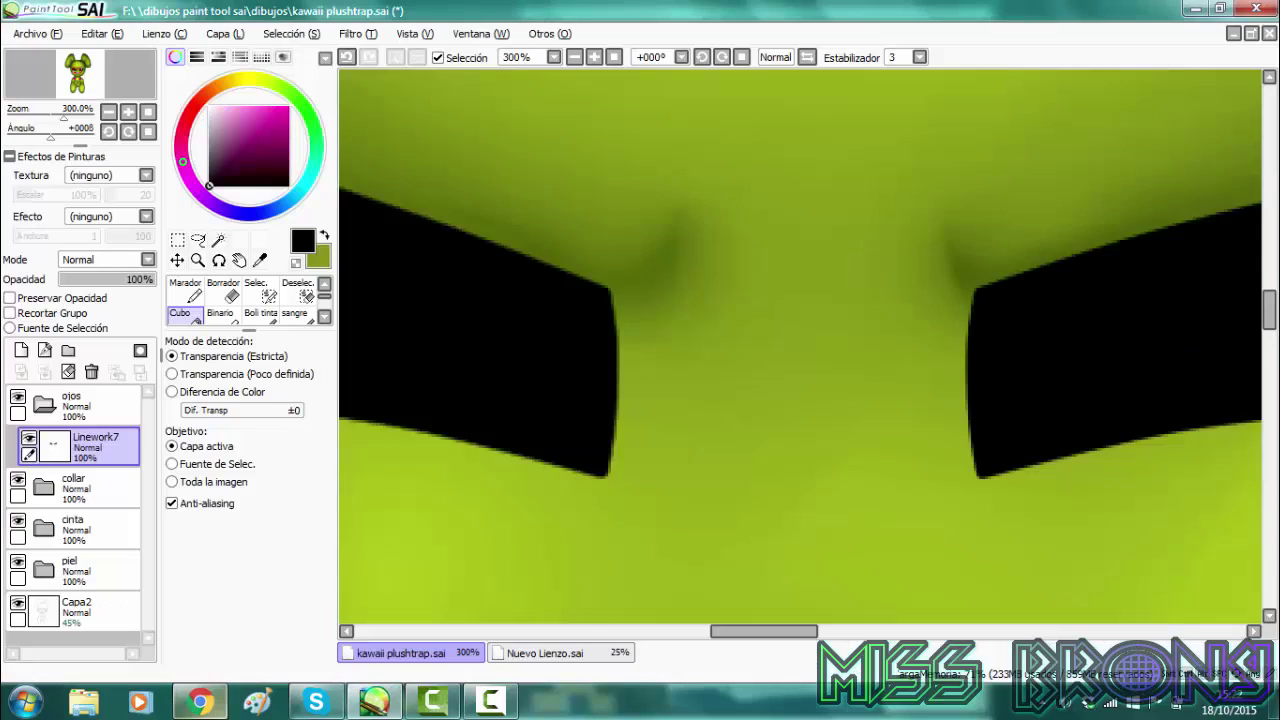
pyautogui.scroll(-2, 741, 346)
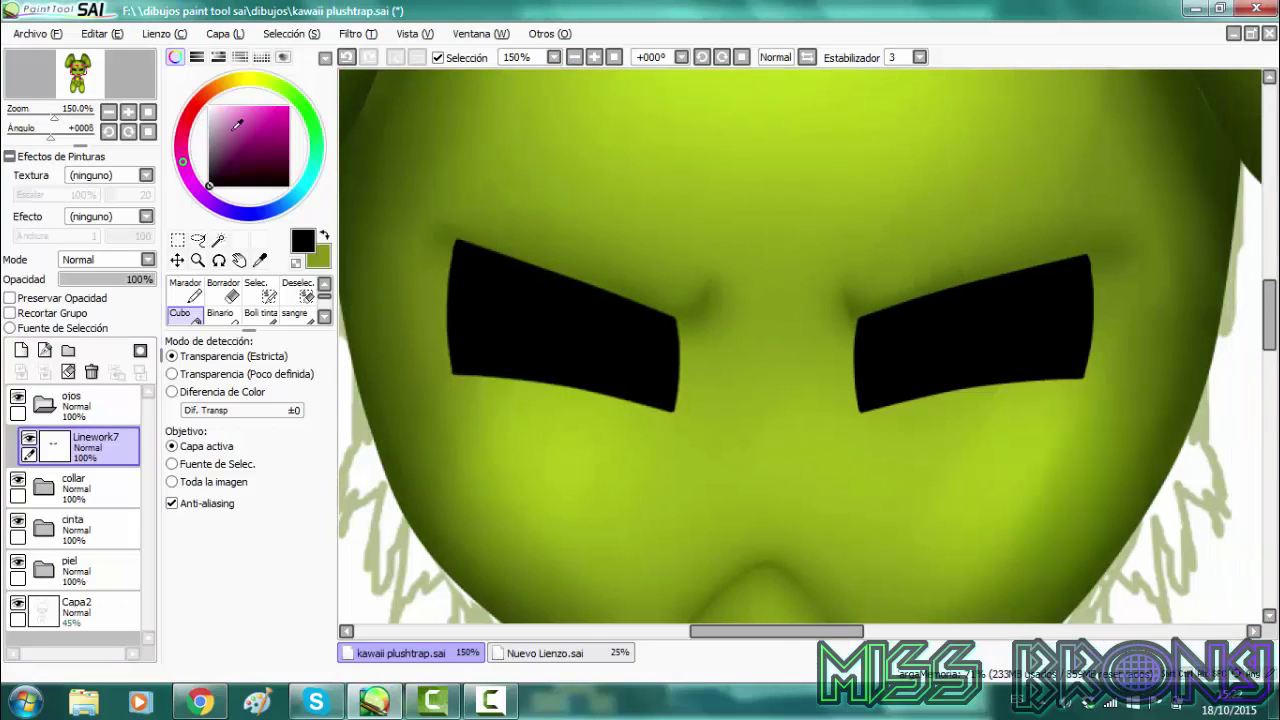
# Lock the eye layer's opacity and airbrush both eyes white with the Aerógrafo at size 70, leaving their edges dark
pyautogui.click(209, 106)
pyautogui.scroll(2, 223, 300)
pyautogui.click(223, 291)
pyautogui.click(272, 600)
pyautogui.moveTo(607, 345)
pyautogui.mouseDown()
pyautogui.moveTo(477, 309)
pyautogui.moveTo(560, 330)
pyautogui.moveTo(484, 331)
pyautogui.moveTo(612, 338)
pyautogui.moveTo(651, 334)
pyautogui.moveTo(651, 300)
pyautogui.moveTo(674, 380)
pyautogui.moveTo(715, 385)
pyautogui.mouseUp()
pyautogui.click(346, 57)
pyautogui.click(10, 313)
pyautogui.click(10, 298)
pyautogui.click(346, 57)
pyautogui.click(212, 600)
pyautogui.click(807, 57)
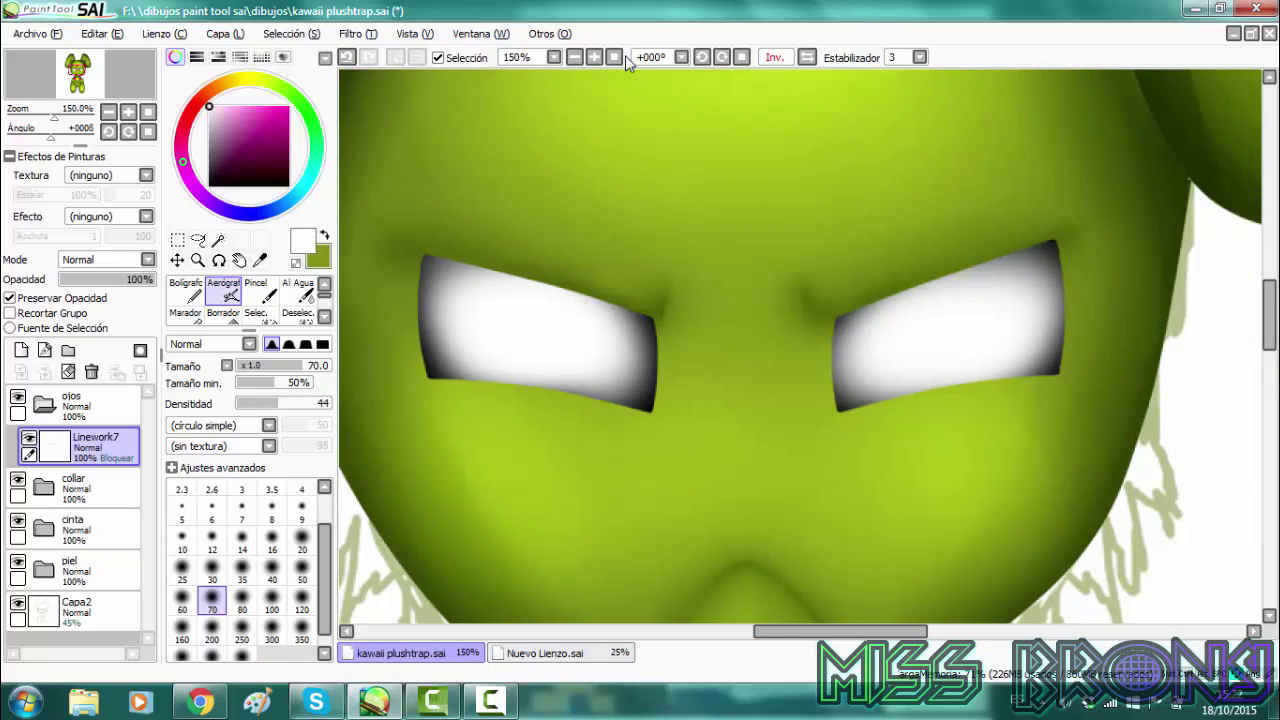
pyautogui.click(594, 57)
pyautogui.click(594, 57)
pyautogui.click(807, 57)
pyautogui.click(574, 57)
pyautogui.click(574, 57)
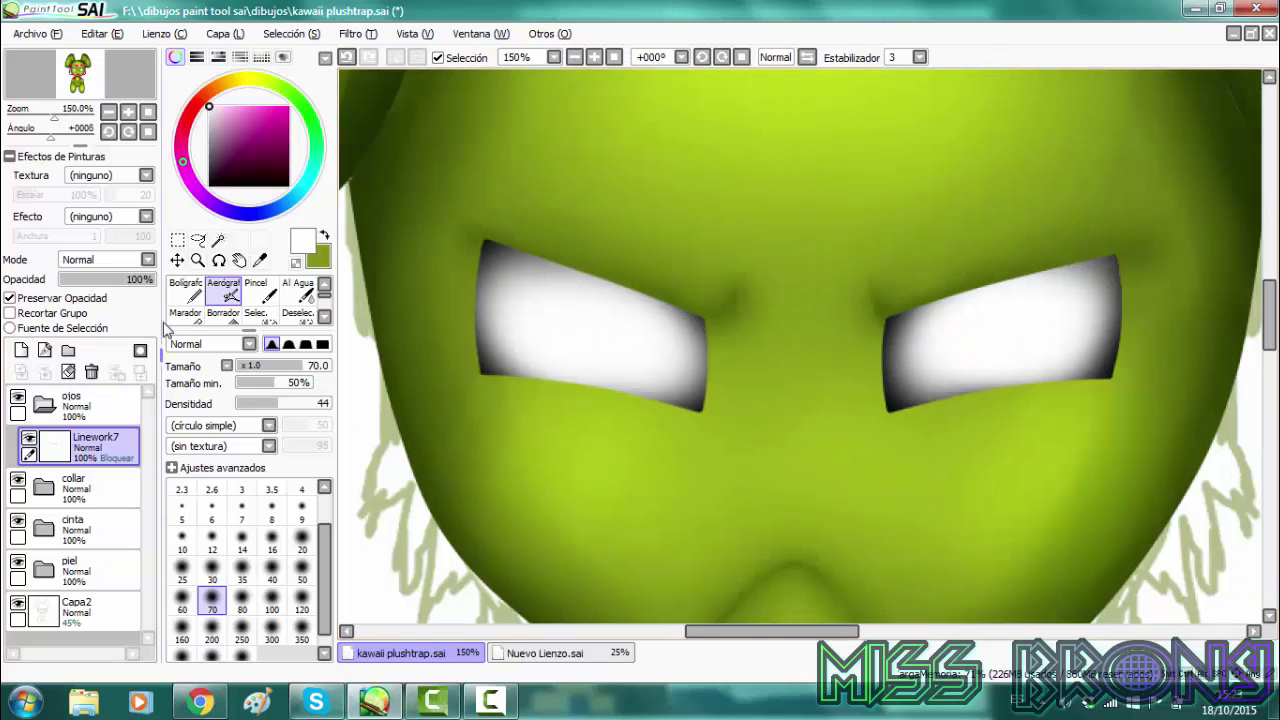
# Create a new layer above the eye layer and clip it to the eyes
pyautogui.click(21, 350)
pyautogui.click(51, 312)
pyautogui.click(198, 260)
pyautogui.click(652, 292)
pyautogui.click(652, 292)
pyautogui.click(652, 292)
# Switch to Chrome, search Google Images for "plushtrap", open the "20 Curiosidades Extrañas" picture as reference, and return to the drawing
pyautogui.click(200, 703)
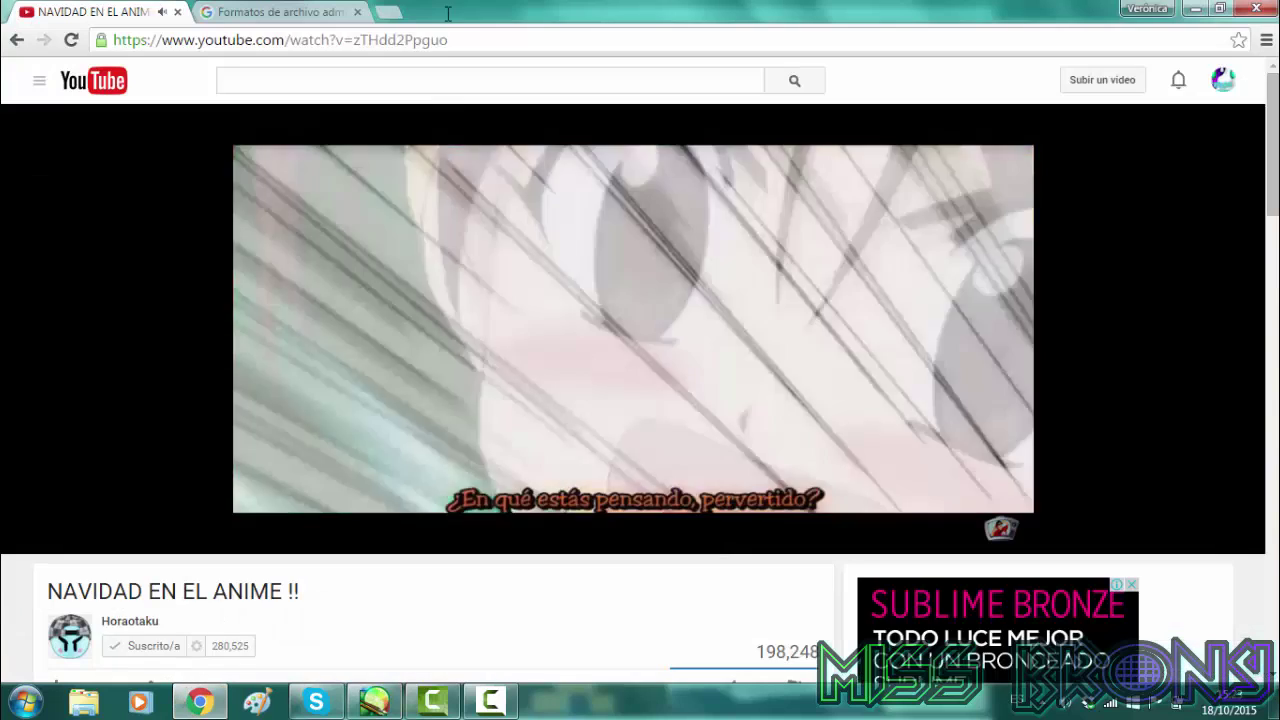
pyautogui.click(383, 12)
pyautogui.write('plushtrap')
pyautogui.press('Return')
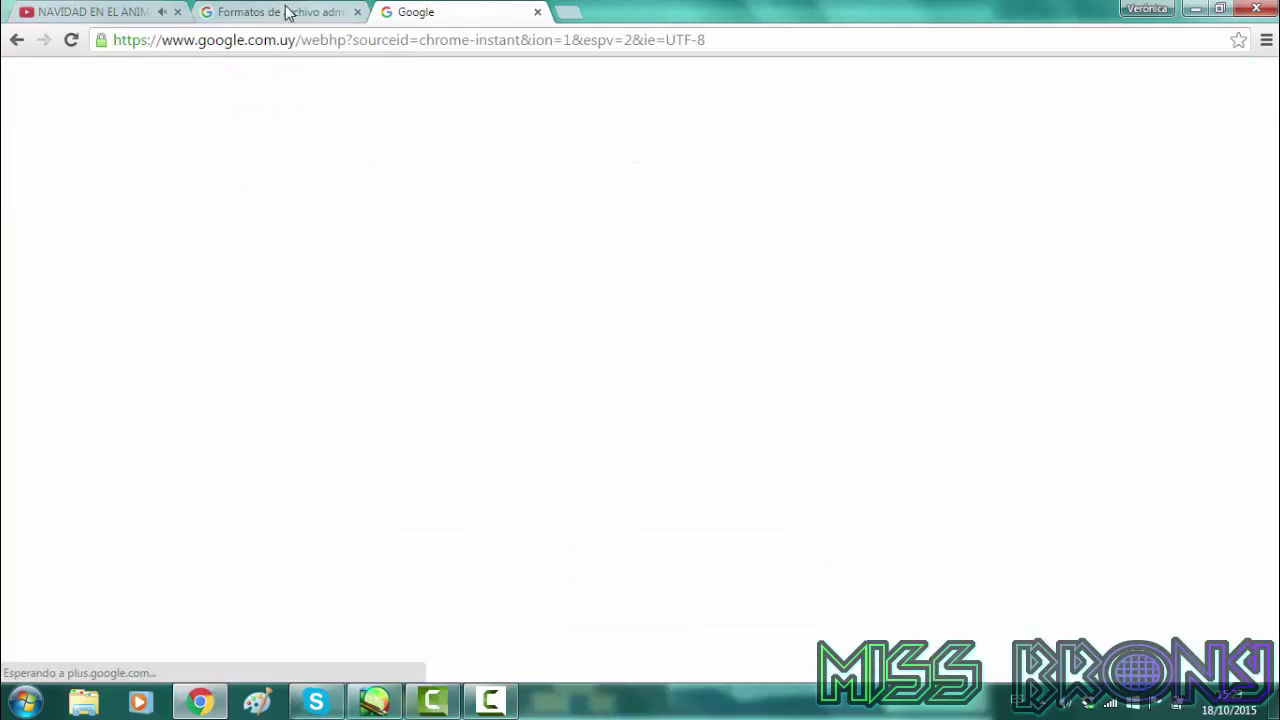
pyautogui.click(230, 152)
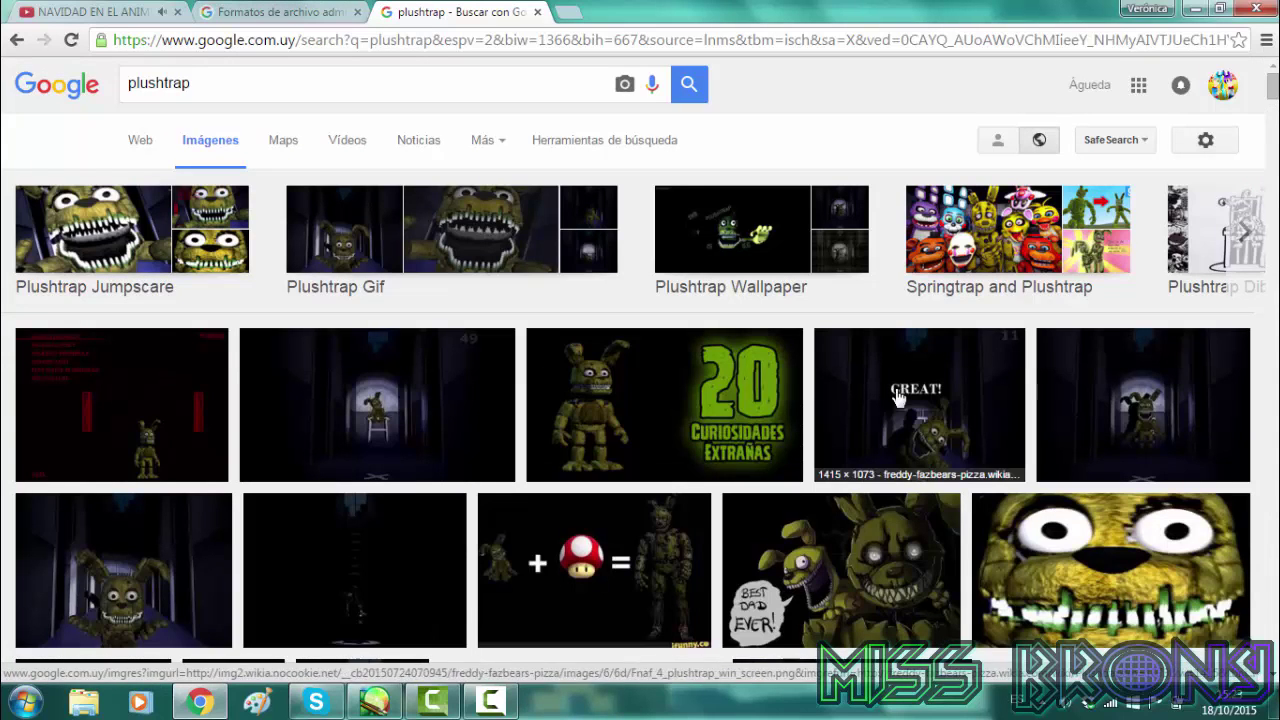
pyautogui.click(650, 420)
pyautogui.rightClick(394, 452)
pyautogui.click(430, 331)
pyautogui.click(374, 701)
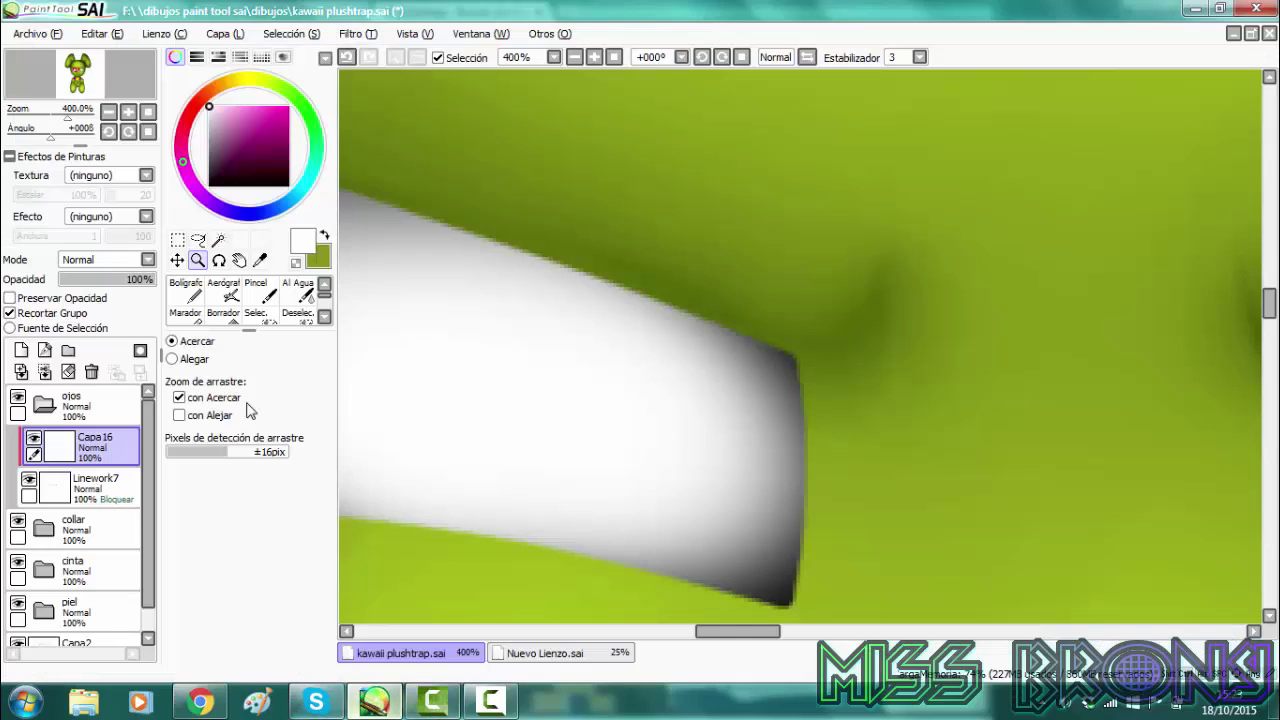
# Paint a black pupil against the left eye's upper edge near its inner corner with the Bolígrafo
pyautogui.click(574, 57)
pyautogui.click(574, 57)
pyautogui.click(209, 186)
pyautogui.click(876, 370)
pyautogui.click(186, 292)
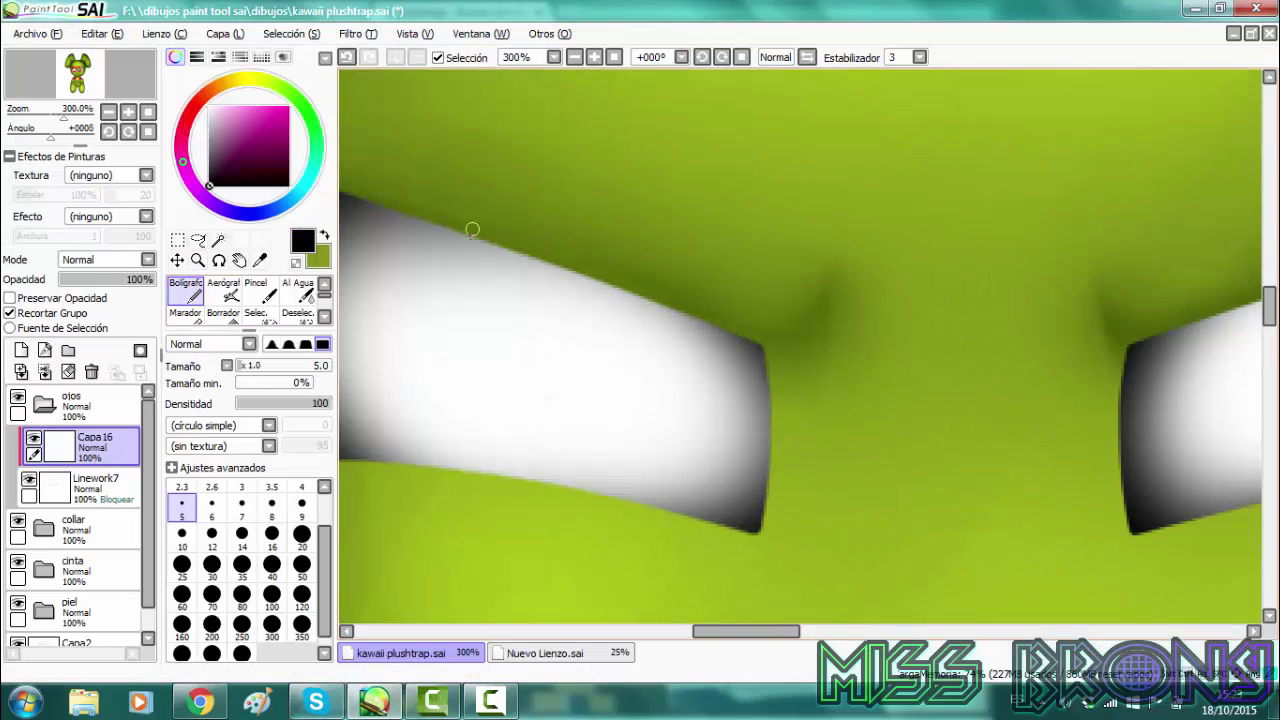
pyautogui.click(346, 57)
pyautogui.moveTo(471, 232)
pyautogui.mouseDown()
pyautogui.moveTo(531, 335)
pyautogui.moveTo(551, 246)
pyautogui.moveTo(511, 346)
pyautogui.mouseUp()
pyautogui.click(272, 538)
# Paint a matching black pupil near the right eye's upper inner corner with the Bolígrafo at size 16
pyautogui.press('Right')
pyautogui.press('Right')
pyautogui.press('Right')
pyautogui.press('Right')
pyautogui.press('Right')
pyautogui.press('Right')
pyautogui.press('Right')
pyautogui.press('Right')
pyautogui.press('Right')
pyautogui.press('Right')
pyautogui.press('Right')
pyautogui.press('Right')
pyautogui.press('Right')
pyautogui.press('Right')
pyautogui.press('Right')
pyautogui.press('Right')
pyautogui.press('Right')
pyautogui.press('Right')
pyautogui.press('Right')
pyautogui.press('Right')
pyautogui.moveTo(618, 296)
pyautogui.mouseDown()
pyautogui.moveTo(640, 369)
pyautogui.moveTo(693, 285)
pyautogui.mouseUp()
pyautogui.moveTo(655, 295); pyautogui.dragTo(658, 320)
pyautogui.click(574, 58)
pyautogui.click(574, 58)
pyautogui.click(574, 58)
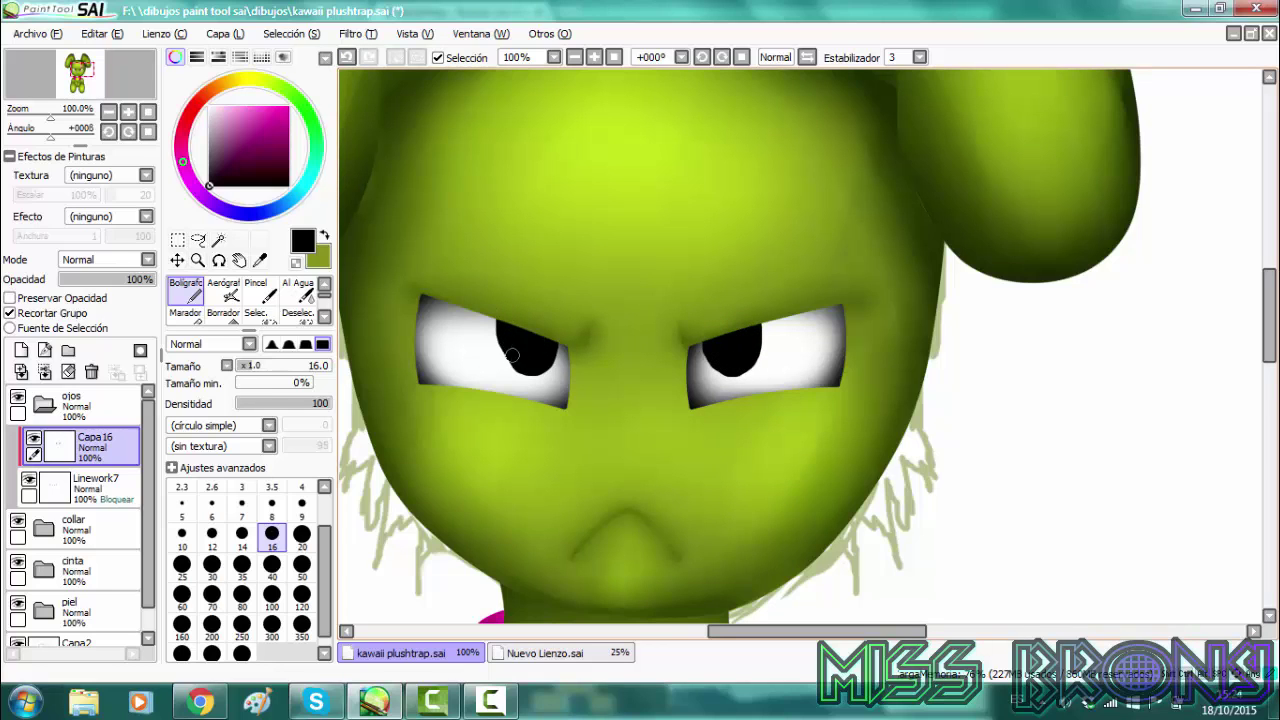
# Undo the last strokes and add a faint grey glow to the centre of each pupil with the Aerógrafo at size 70
pyautogui.click(346, 58)
pyautogui.click(346, 58)
pyautogui.click(346, 58)
pyautogui.click(346, 58)
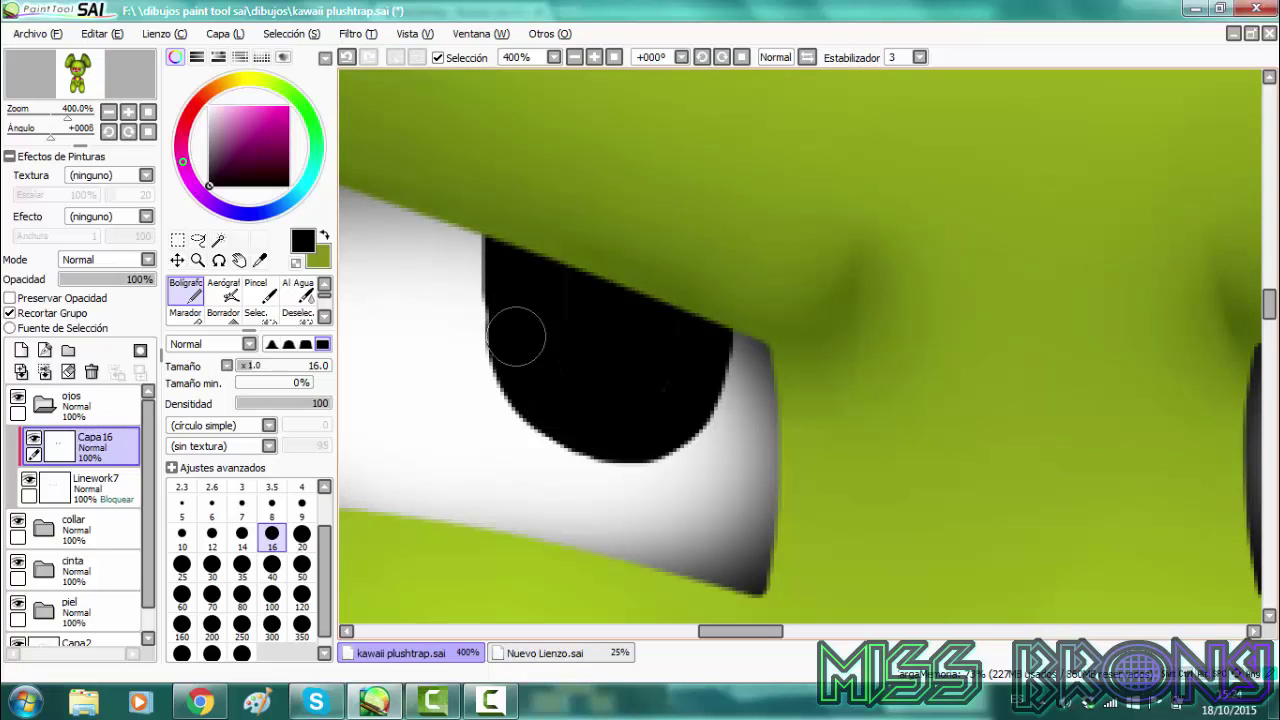
pyautogui.click(228, 299)
pyautogui.click(609, 321)
pyautogui.moveTo(740, 631); pyautogui.dragTo(815, 631)
pyautogui.click(640, 328)
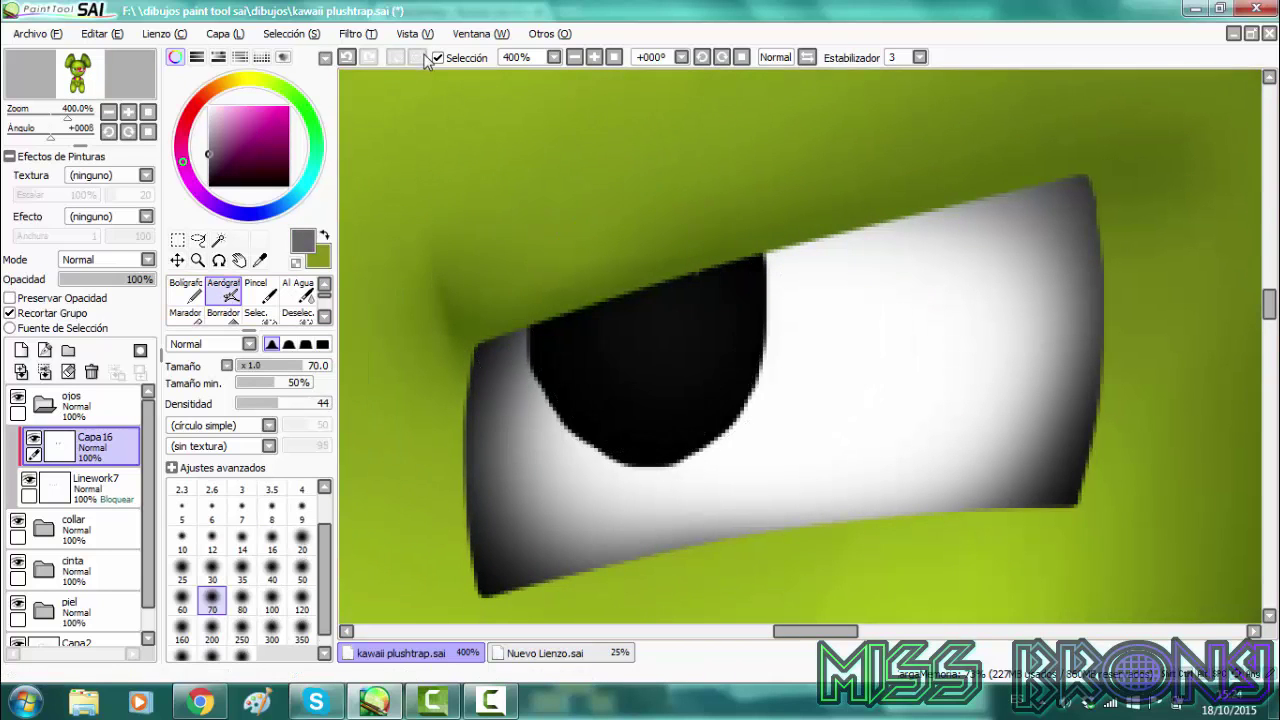
# Merge the pupil layer down into the eye layer and create a new layer above it
pyautogui.click(574, 57)
pyautogui.click(574, 57)
pyautogui.click(574, 57)
pyautogui.click(574, 57)
pyautogui.click(574, 57)
pyautogui.click(574, 57)
pyautogui.click(594, 57)
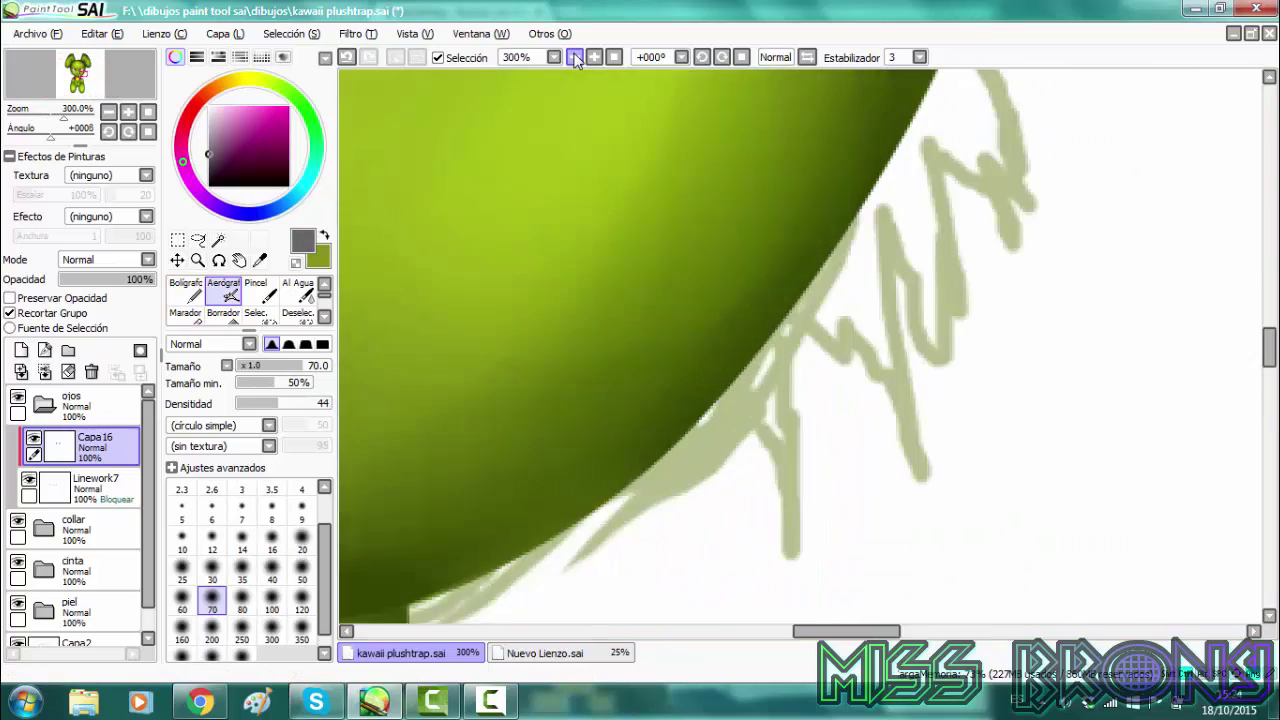
pyautogui.click(574, 57)
pyautogui.click(45, 373)
pyautogui.click(21, 350)
# Paint a small black heart-shaped nose above the mouth with the Bolígrafo at size 16
pyautogui.click(186, 291)
pyautogui.click(209, 186)
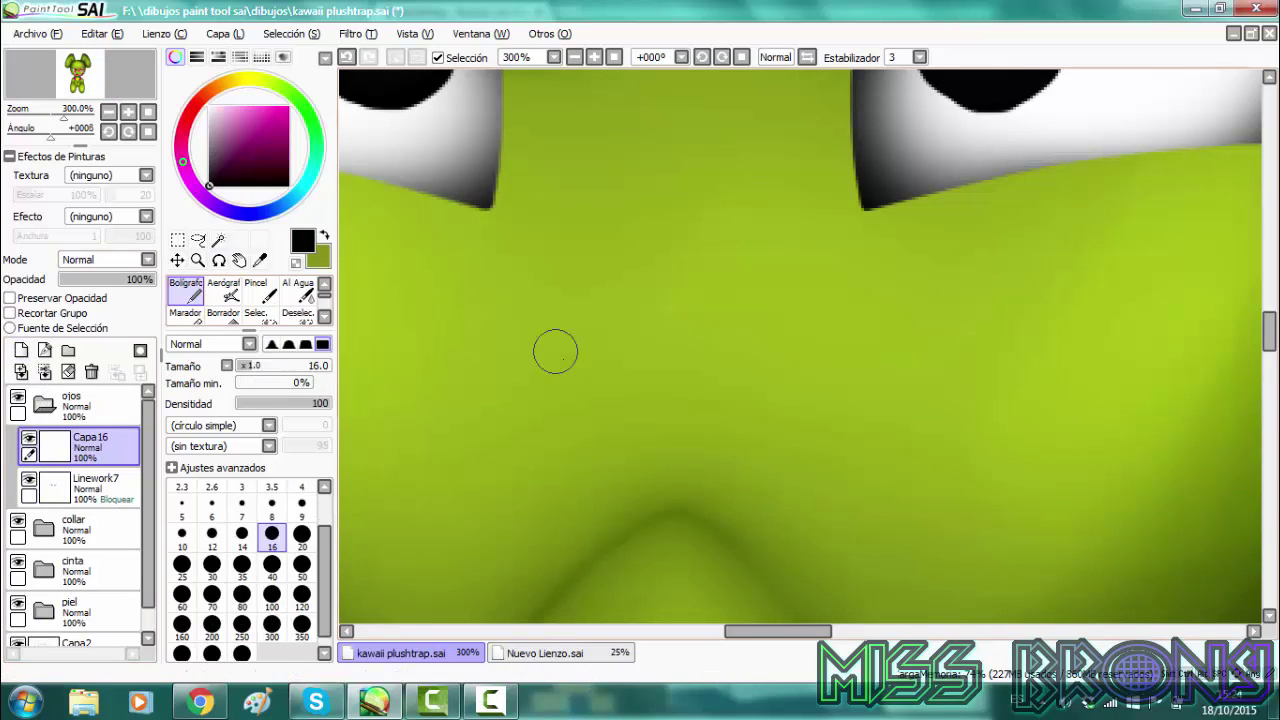
pyautogui.moveTo(676, 380)
pyautogui.mouseDown()
pyautogui.moveTo(634, 380)
pyautogui.moveTo(718, 357)
pyautogui.moveTo(656, 426)
pyautogui.moveTo(652, 396)
pyautogui.mouseUp()
pyautogui.click(346, 57)
pyautogui.hotkey('ctrl', 'z')
# Adjust the nose's size and placement with the Escalar transform and apply it
pyautogui.hotkey('ctrl', 't')
pyautogui.press('Return')
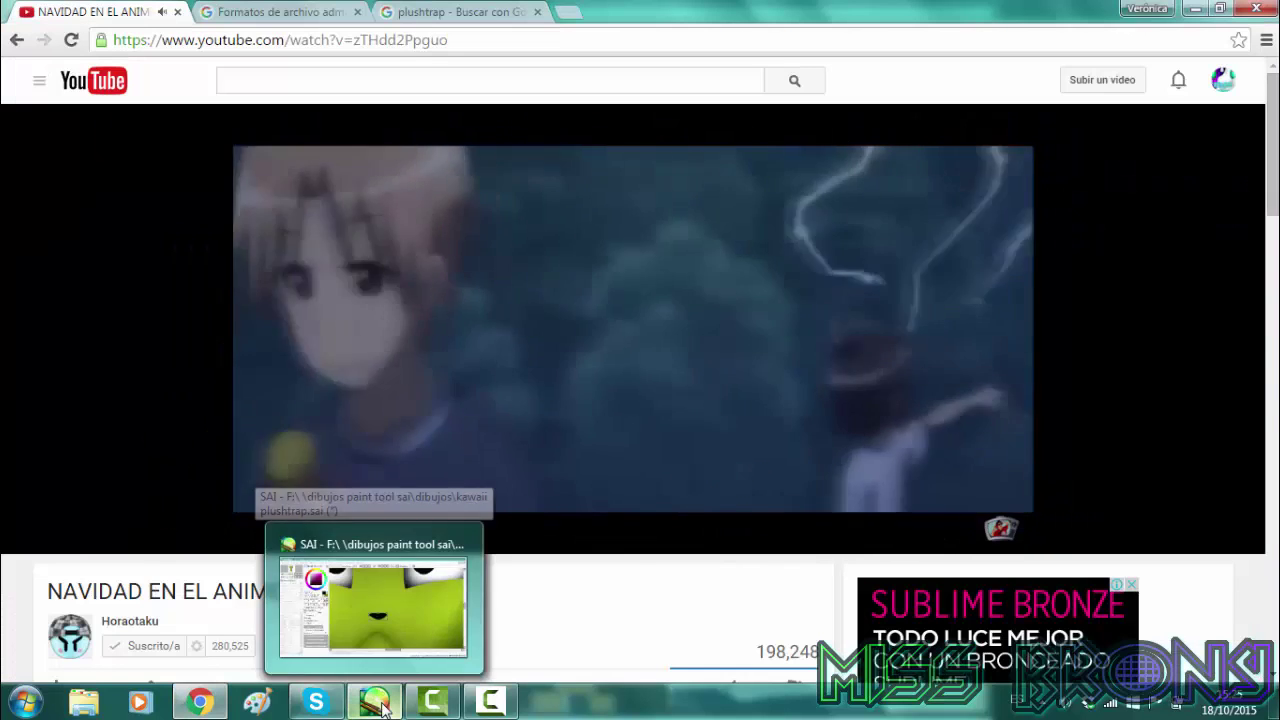
pyautogui.click(375, 700)
pyautogui.moveTo(490, 700)
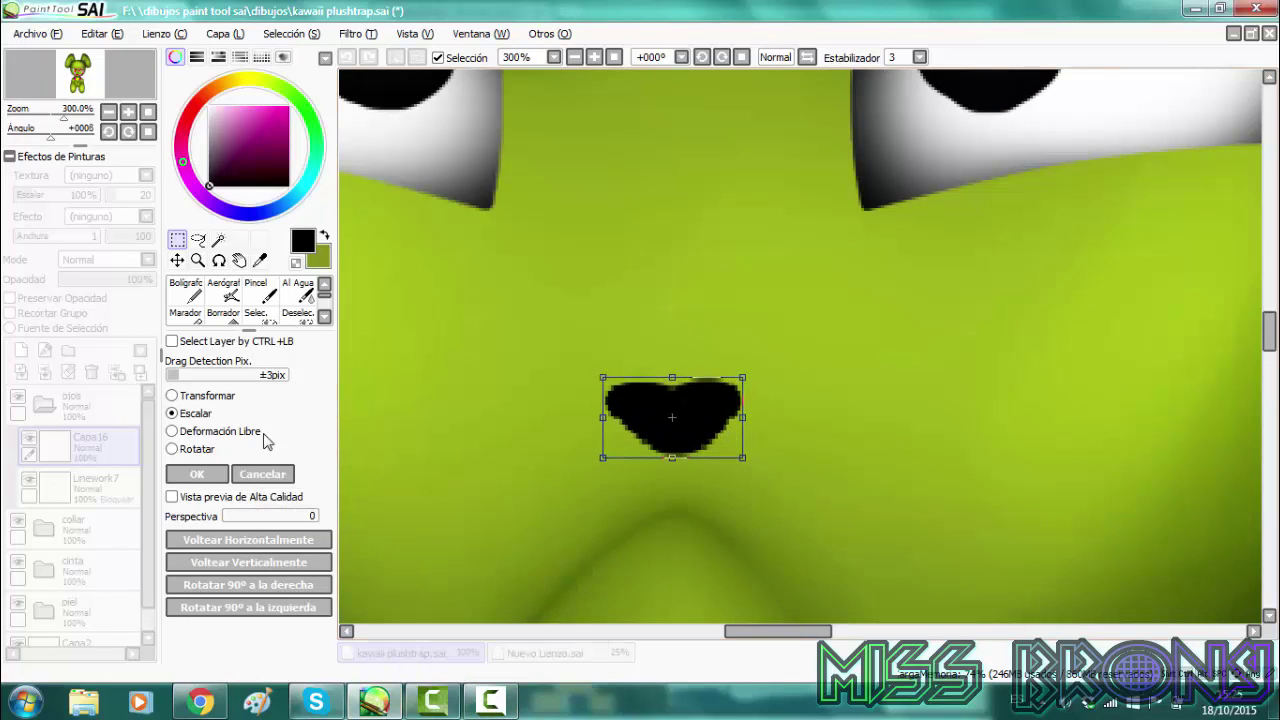
pyautogui.click(218, 476)
# Lock the nose layer's opacity and repaint the whole nose dark grey with the Bolígrafo at size 12
pyautogui.click(209, 171)
pyautogui.click(198, 260)
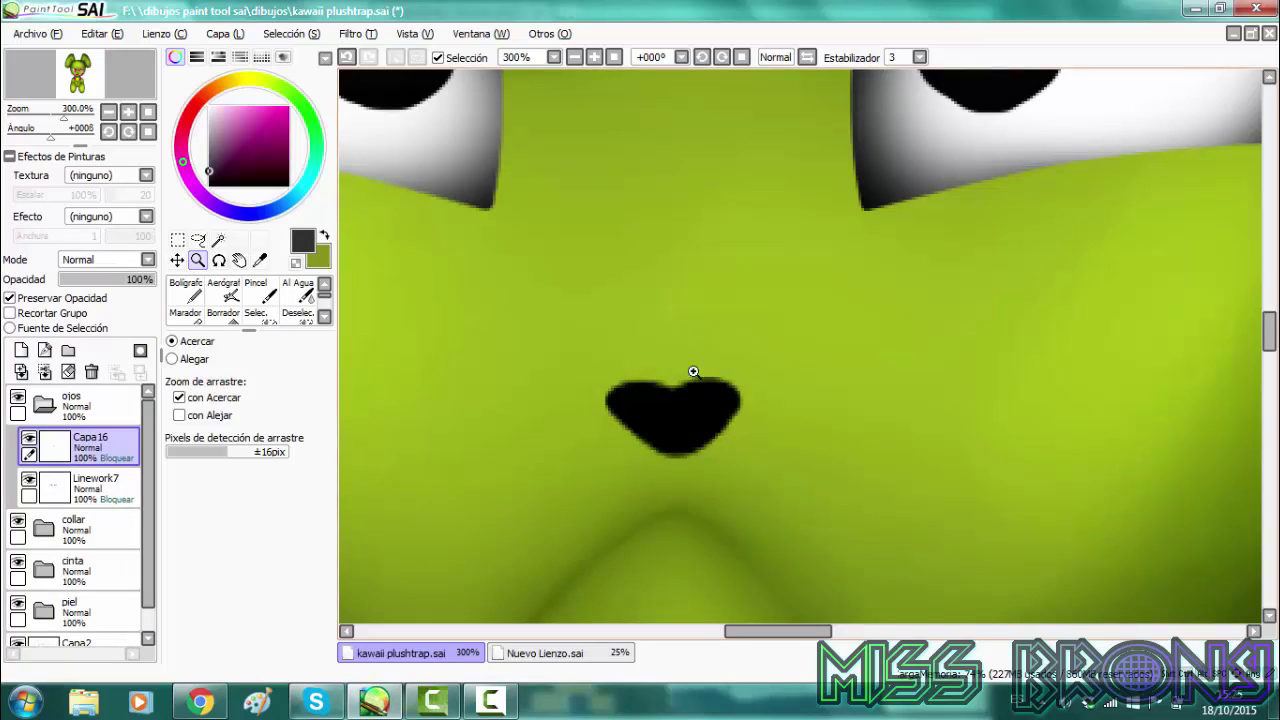
pyautogui.click(691, 406)
pyautogui.click(189, 292)
pyautogui.click(217, 537)
pyautogui.moveTo(574, 440); pyautogui.dragTo(905, 465)
pyautogui.click(305, 292)
pyautogui.moveTo(710, 475); pyautogui.dragTo(620, 416)
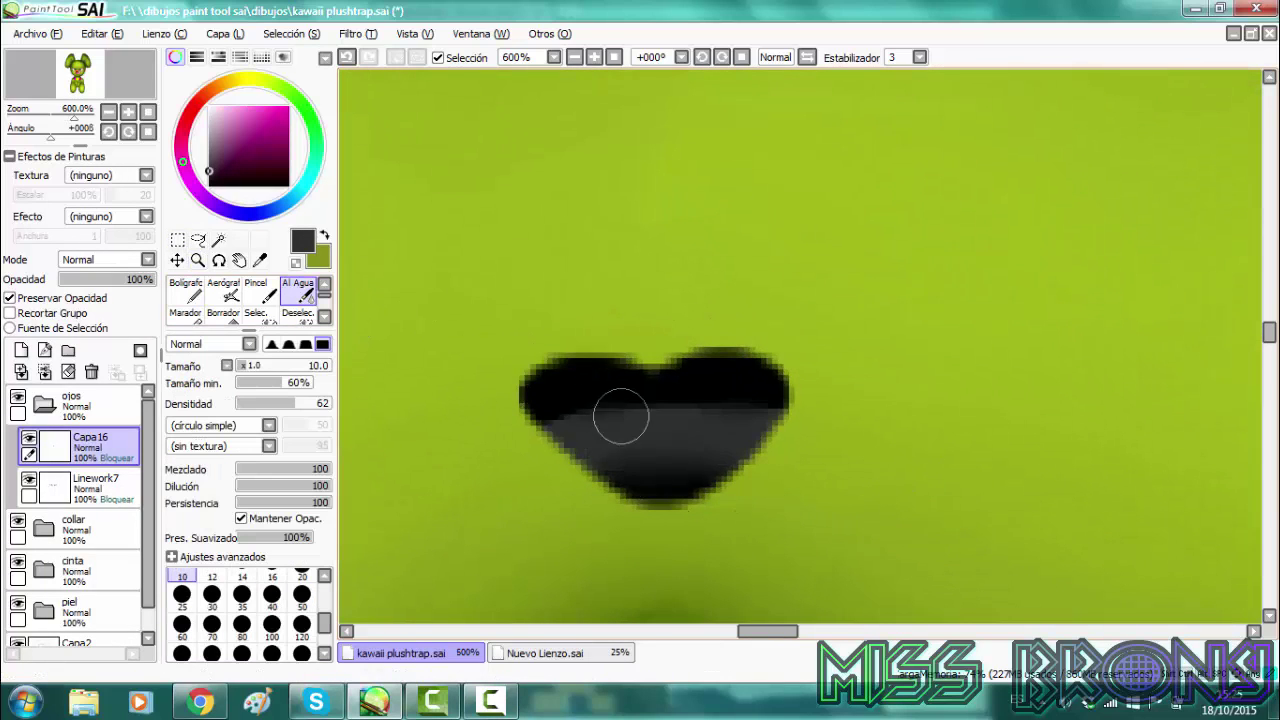
pyautogui.click(347, 57)
pyautogui.click(347, 57)
pyautogui.click(187, 291)
pyautogui.moveTo(549, 397)
pyautogui.mouseDown()
pyautogui.moveTo(620, 232)
pyautogui.moveTo(745, 465)
pyautogui.mouseUp()
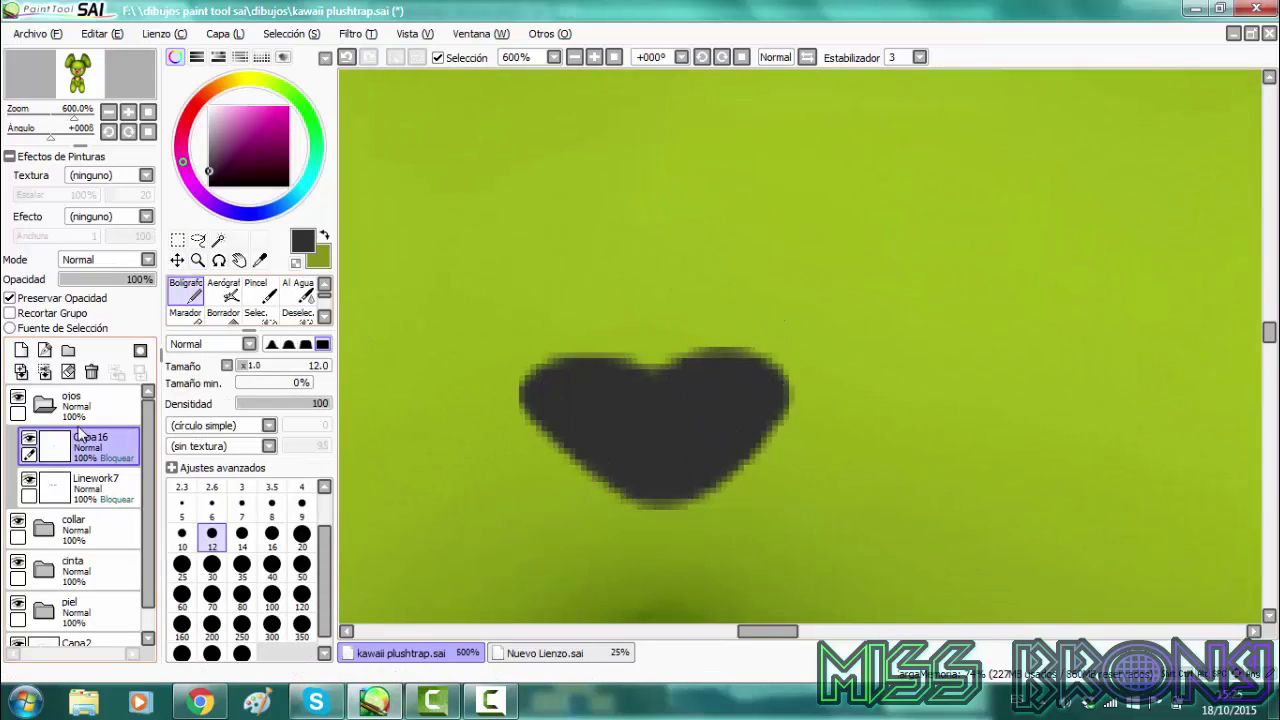
# Shade the nose's edges black on a new clipped layer, blended with Al Agua at size 10, and set it to Multiplicar at 42% opacity
pyautogui.click(21, 350)
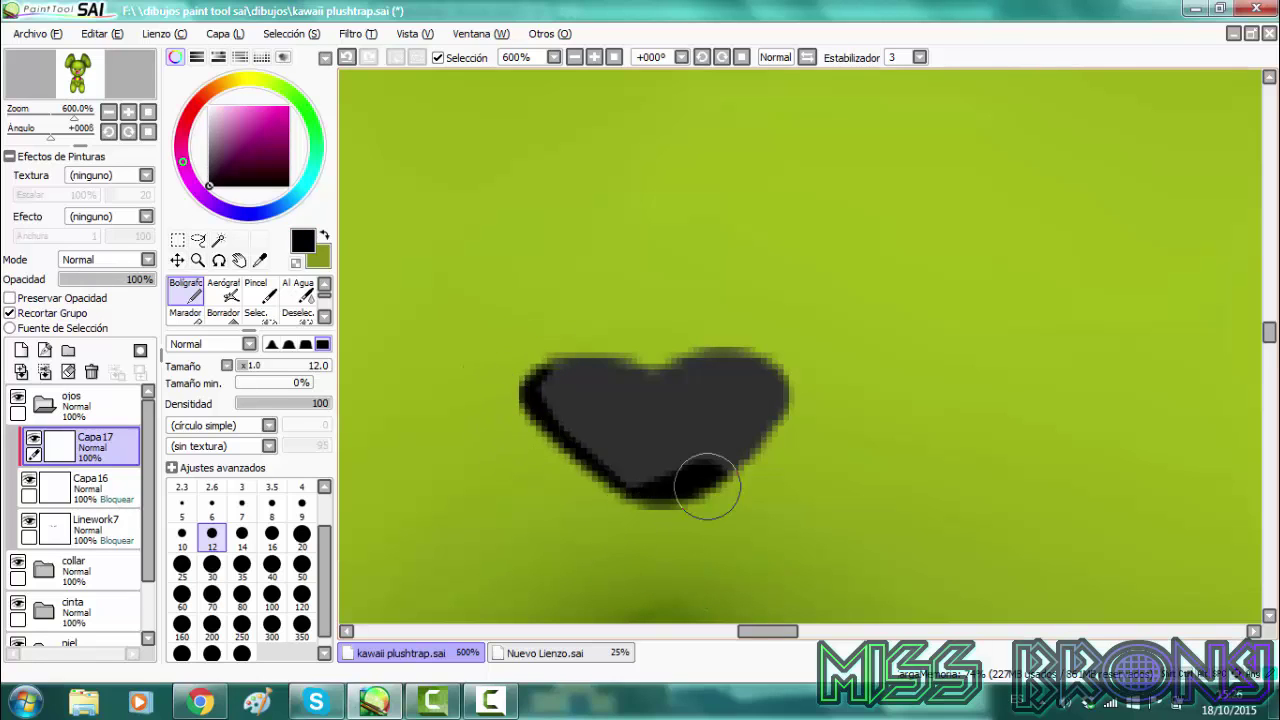
pyautogui.click(305, 292)
pyautogui.click(105, 259)
pyautogui.click(90, 342)
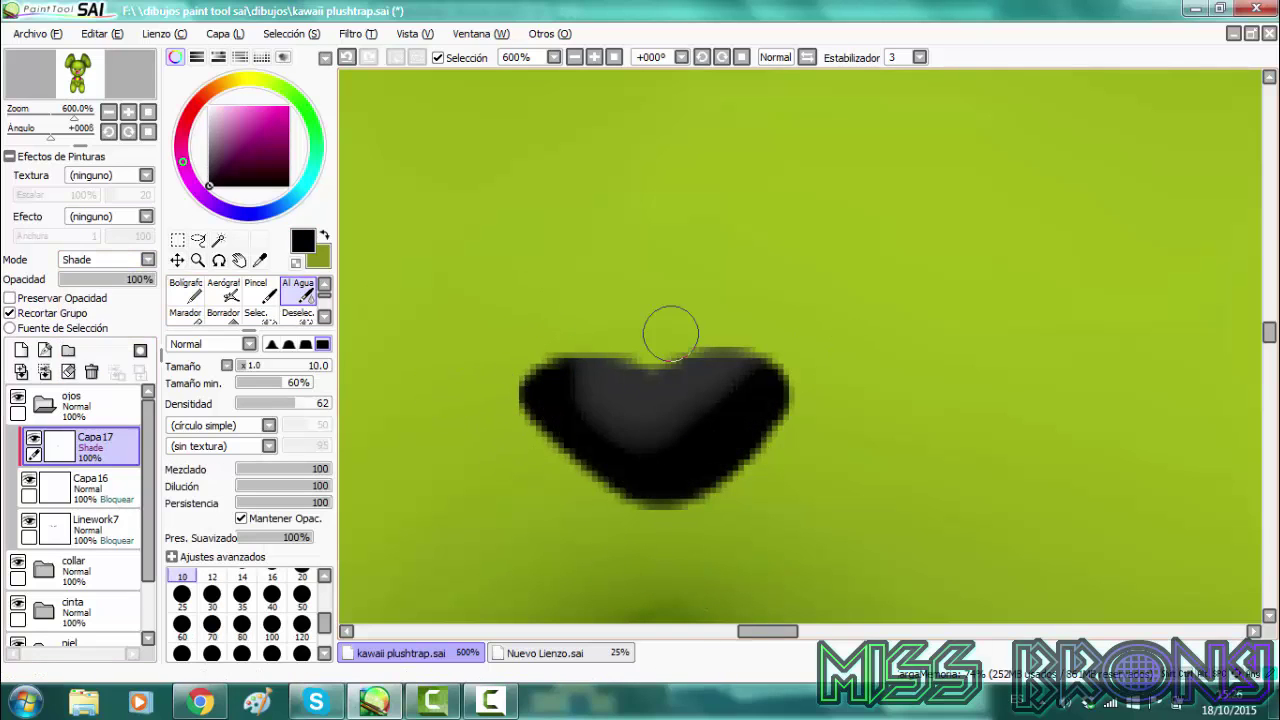
pyautogui.click(105, 259)
pyautogui.click(90, 271)
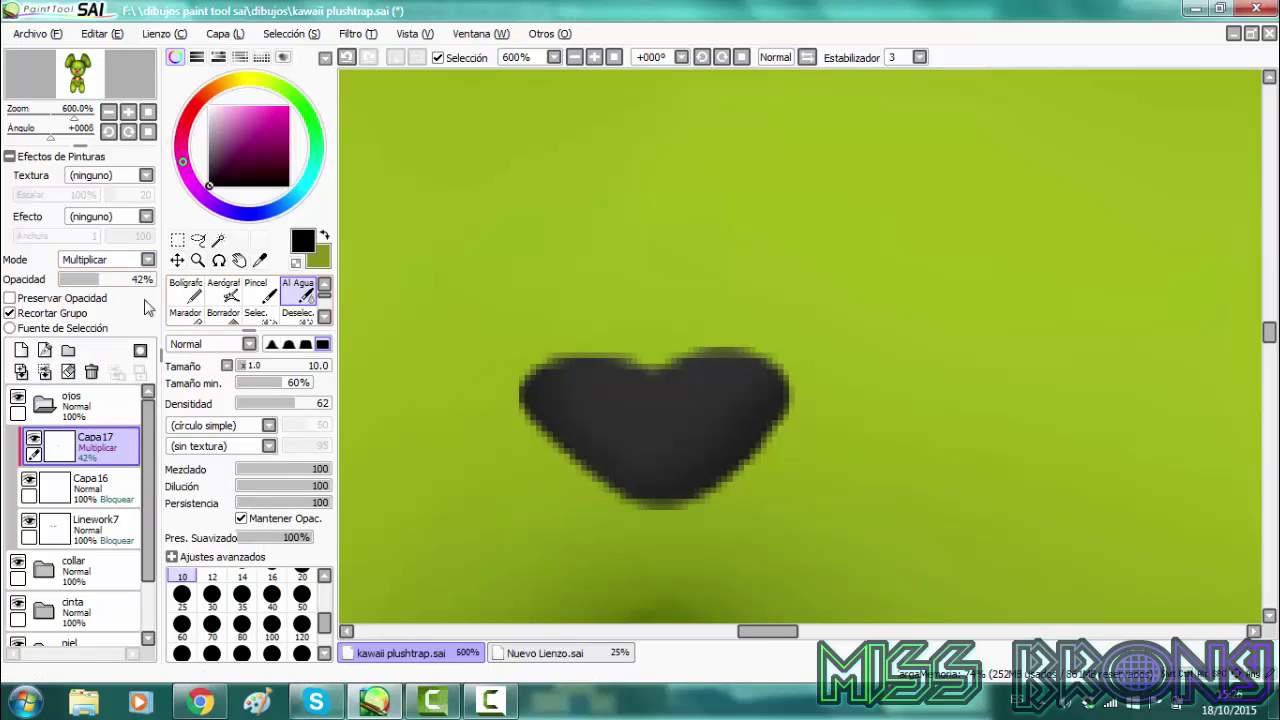
# Darken the nose's edge shading with black Bolígrafo strokes, blend them inward with Al Agua at size 10, and keep the Multiplicar layer at 100% opacity
pyautogui.click(186, 292)
pyautogui.moveTo(568, 412); pyautogui.dragTo(711, 527)
pyautogui.moveTo(698, 490); pyautogui.dragTo(770, 380)
pyautogui.click(300, 292)
pyautogui.moveTo(574, 388); pyautogui.dragTo(668, 446)
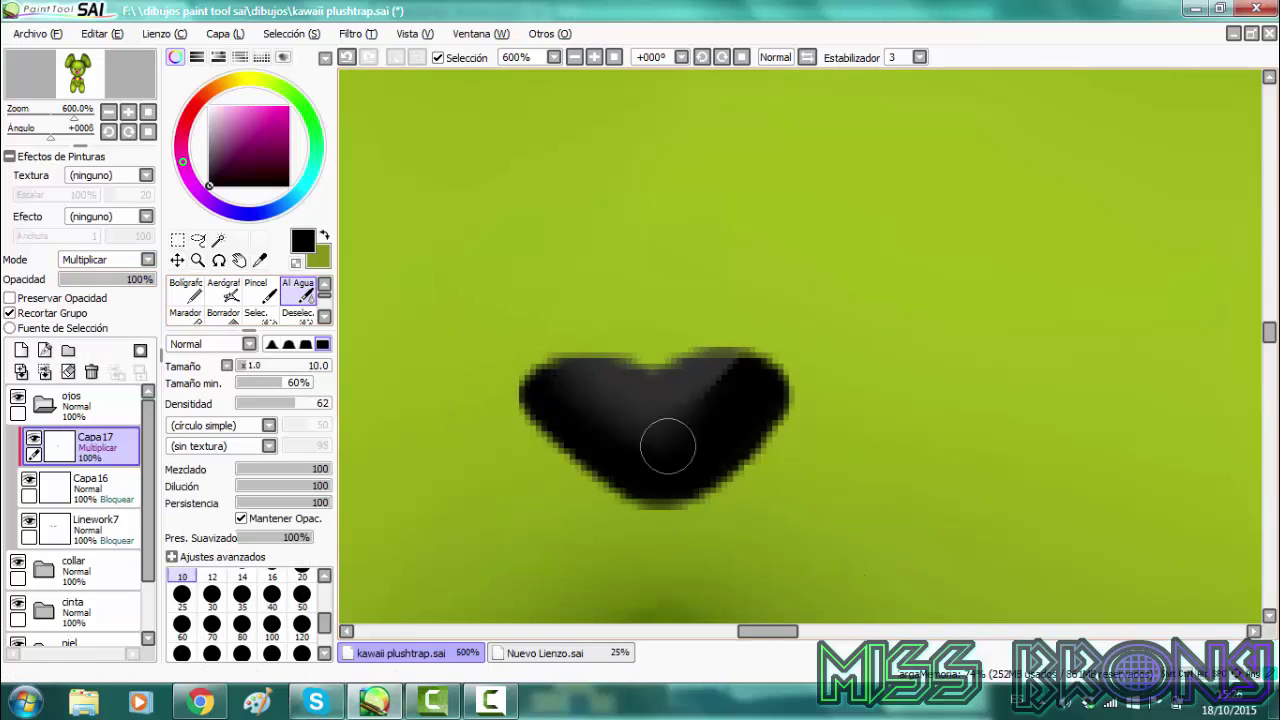
# Paint a small white dot and an elongated highlight on the nose with the Bolígrafo at size 5, on a new clipped Luminosidad layer
pyautogui.press('n')
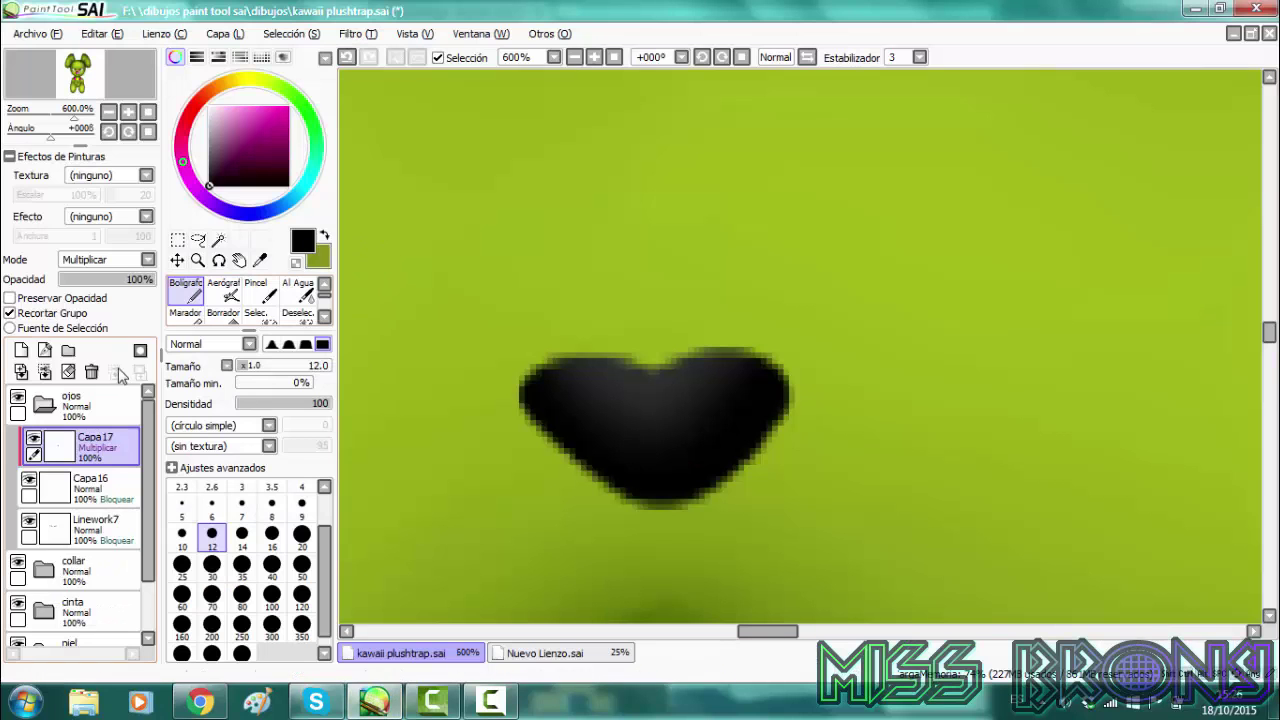
pyautogui.click(91, 260)
pyautogui.click(100, 331)
pyautogui.click(239, 136)
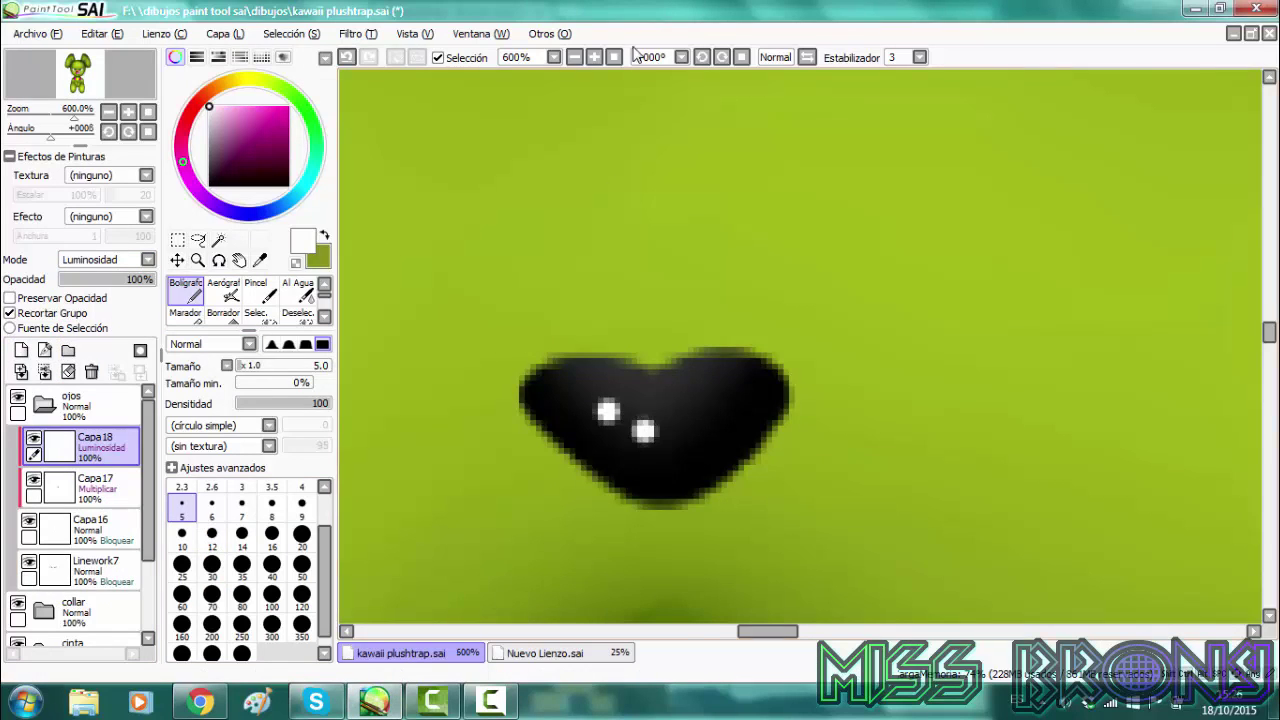
pyautogui.click(574, 57)
pyautogui.click(346, 57)
pyautogui.moveTo(697, 385); pyautogui.dragTo(750, 384)
pyautogui.scroll(3, 750, 384)
pyautogui.click(223, 313)
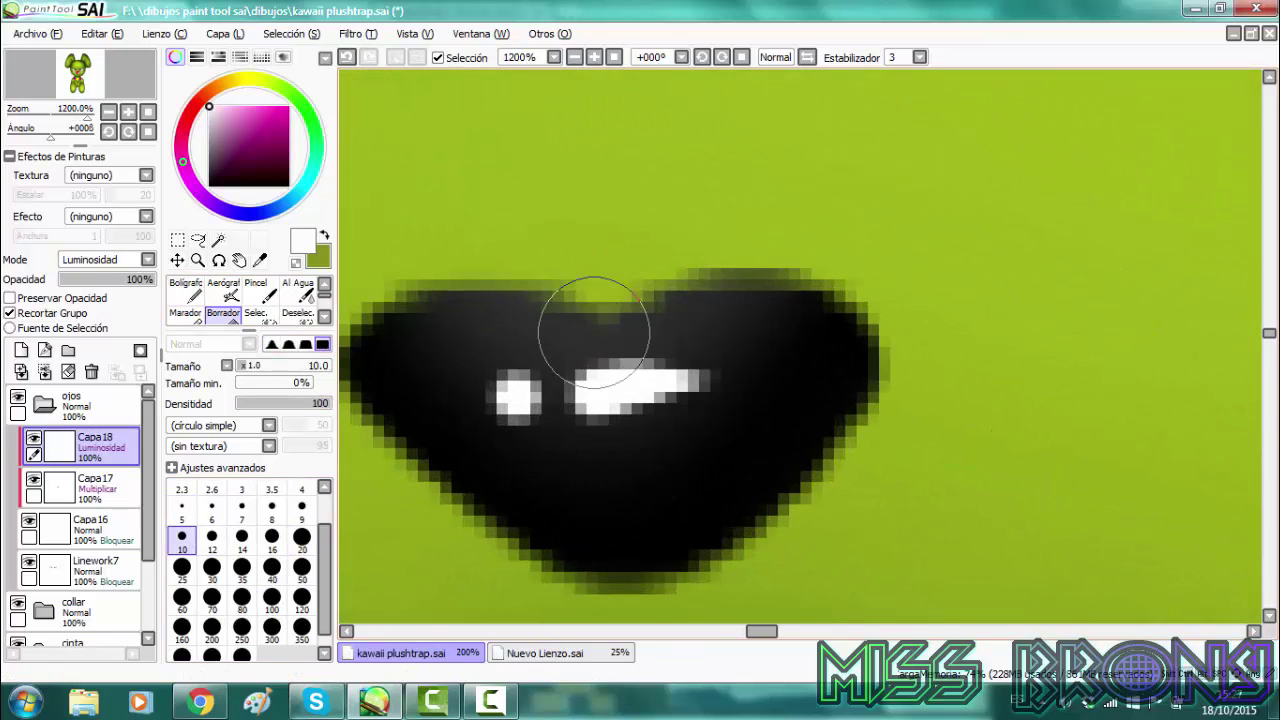
# Soften the nose highlight by lowering its layer's opacity, and merge the highlight and shading layers down into the nose's colour layer
pyautogui.click(574, 57)
pyautogui.moveTo(120, 279); pyautogui.dragTo(143, 279)
pyautogui.click(62, 487)
pyautogui.click(45, 372)
pyautogui.click(62, 447)
pyautogui.click(45, 372)
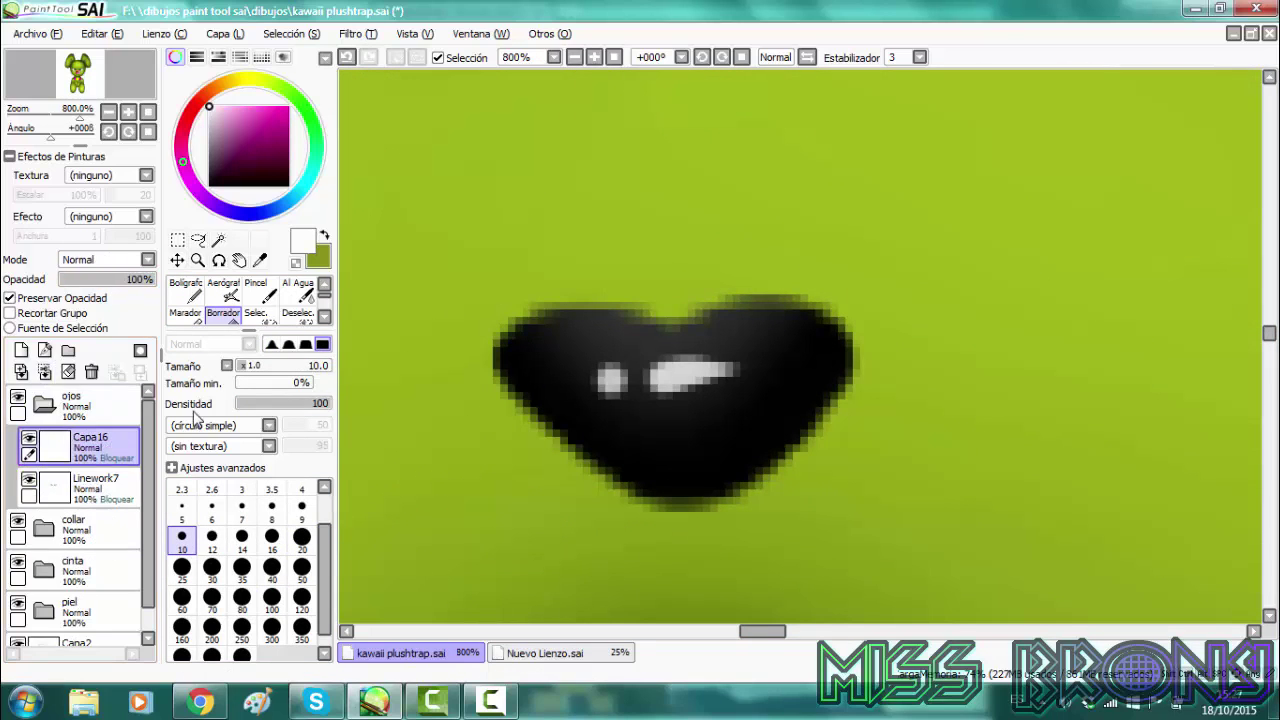
# Collapse the ojos folder, expand the piel folder and make its cara folder the active one
pyautogui.click(576, 57)
pyautogui.click(576, 57)
pyautogui.click(576, 57)
pyautogui.click(44, 404)
pyautogui.click(50, 442)
pyautogui.click(83, 533)
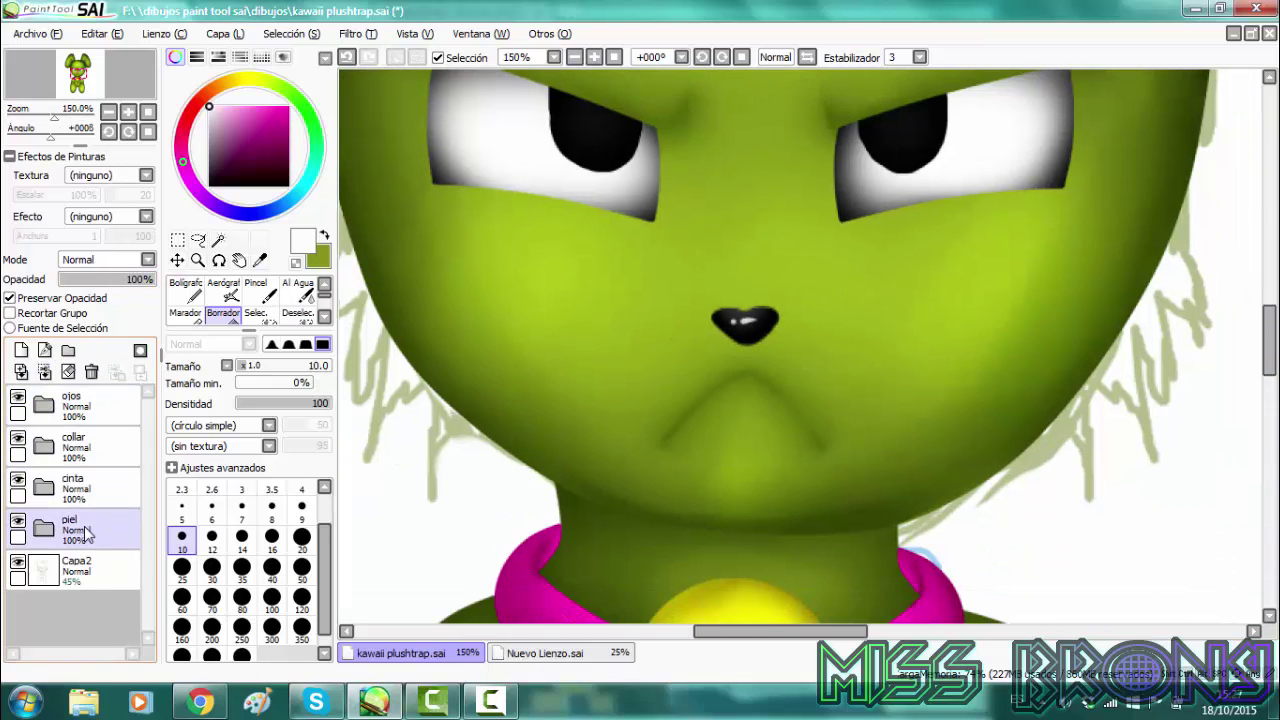
pyautogui.click(44, 528)
pyautogui.click(84, 570)
# Try a stroke across the chin with the Selec. pen on the cara folder, undo it and enlarge the pen to size 350
pyautogui.click(258, 315)
pyautogui.moveTo(593, 519)
pyautogui.mouseDown()
pyautogui.moveTo(623, 313)
pyautogui.moveTo(947, 515)
pyautogui.mouseUp()
pyautogui.click(347, 58)
pyautogui.click(302, 638)
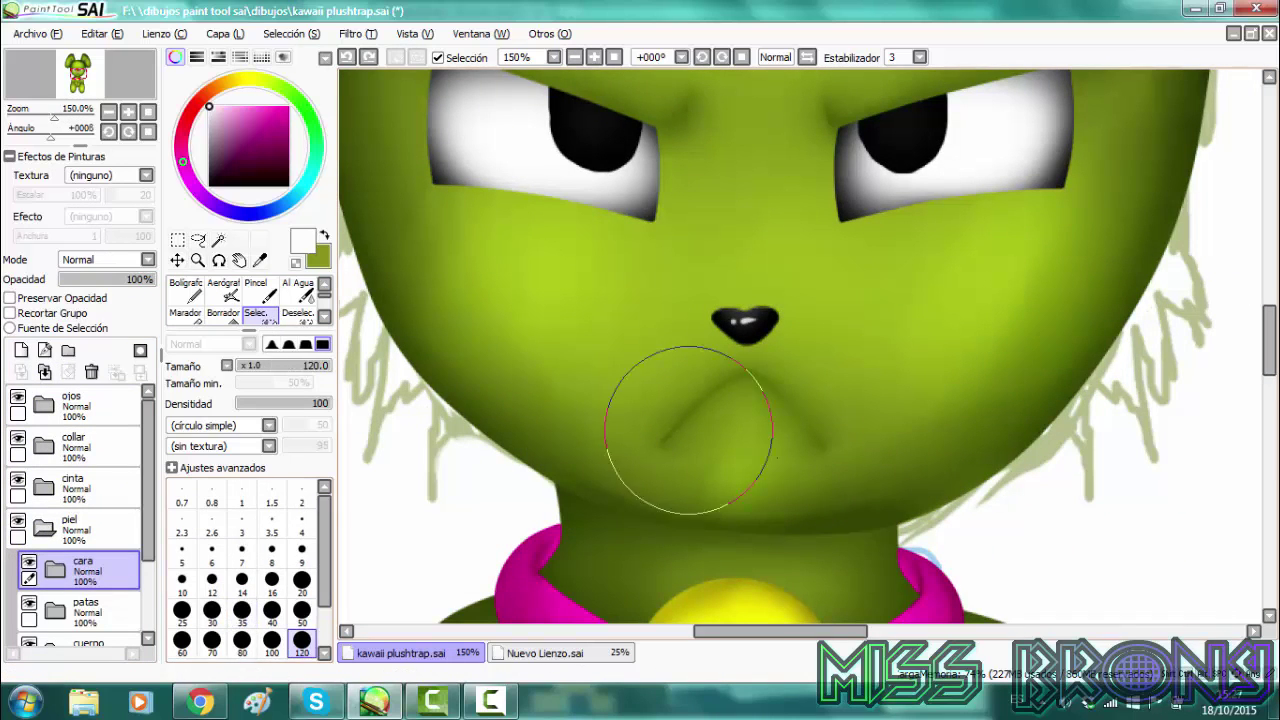
pyautogui.scroll(-2, 233, 646)
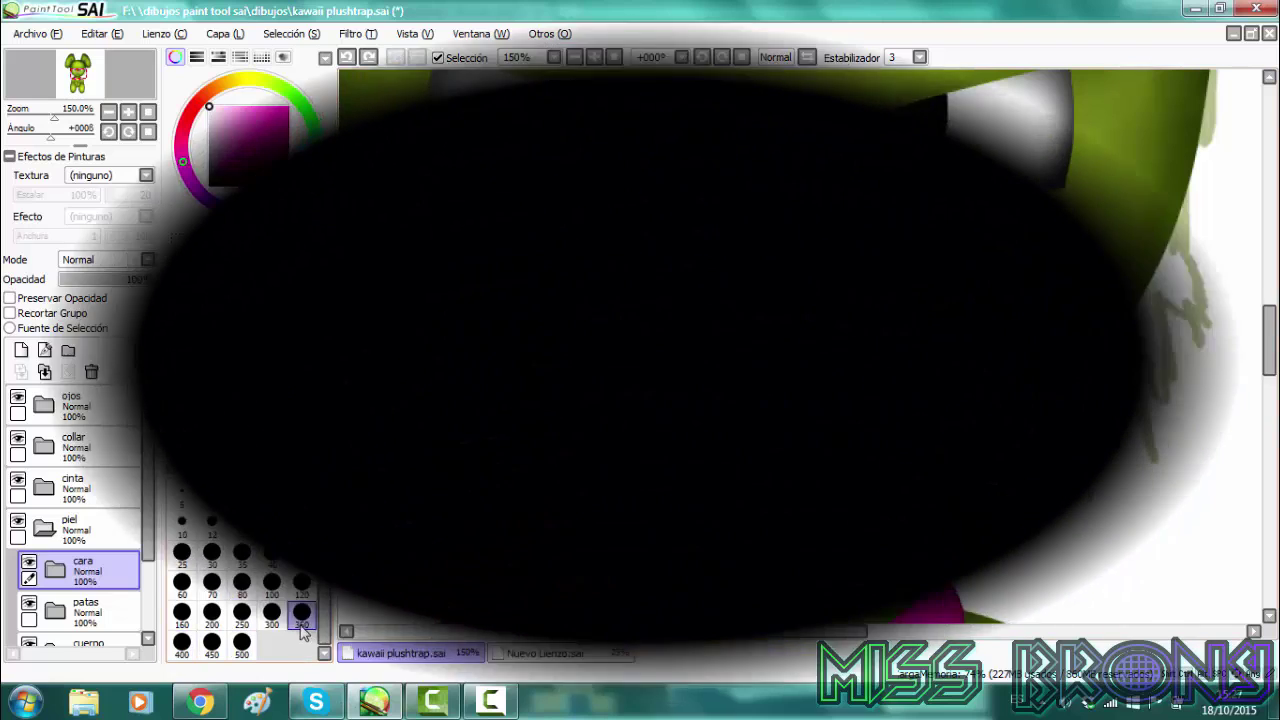